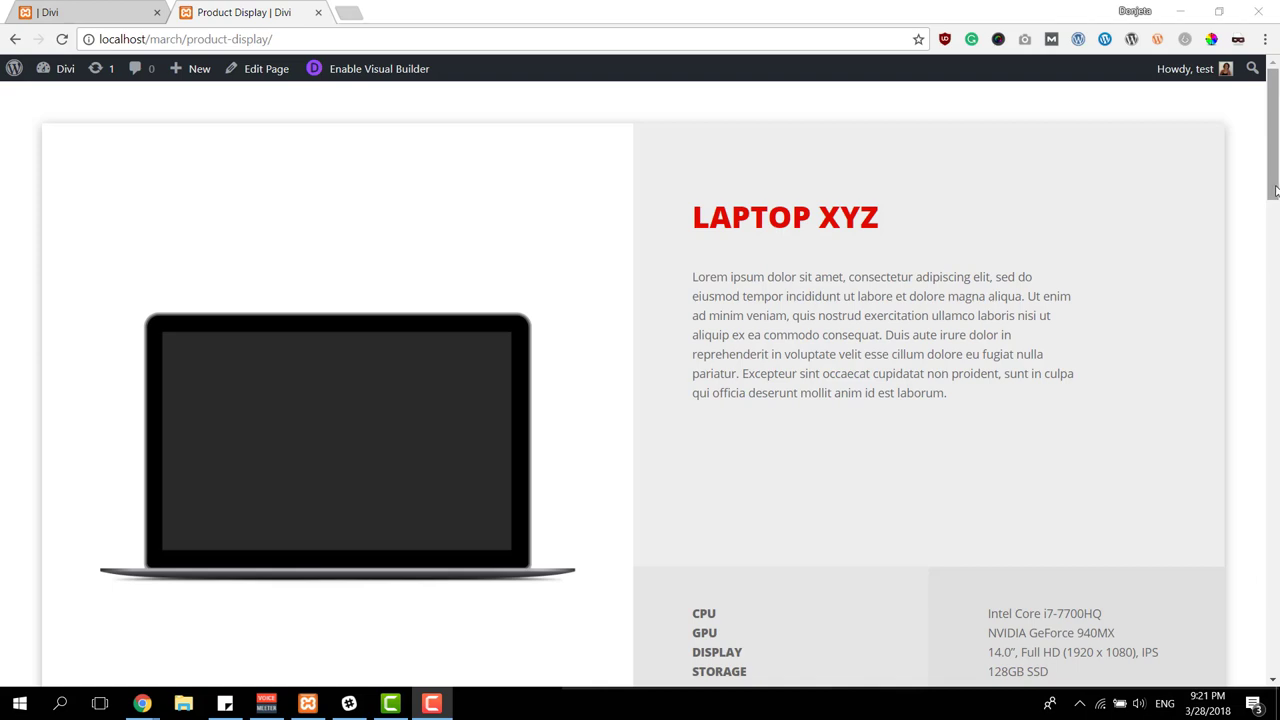
# - Review the finished product display page at desktop, tablet and phone widths, from the laptop section down to the phone section
pyautogui.moveTo(1277, 170); pyautogui.dragTo(1274, 515)
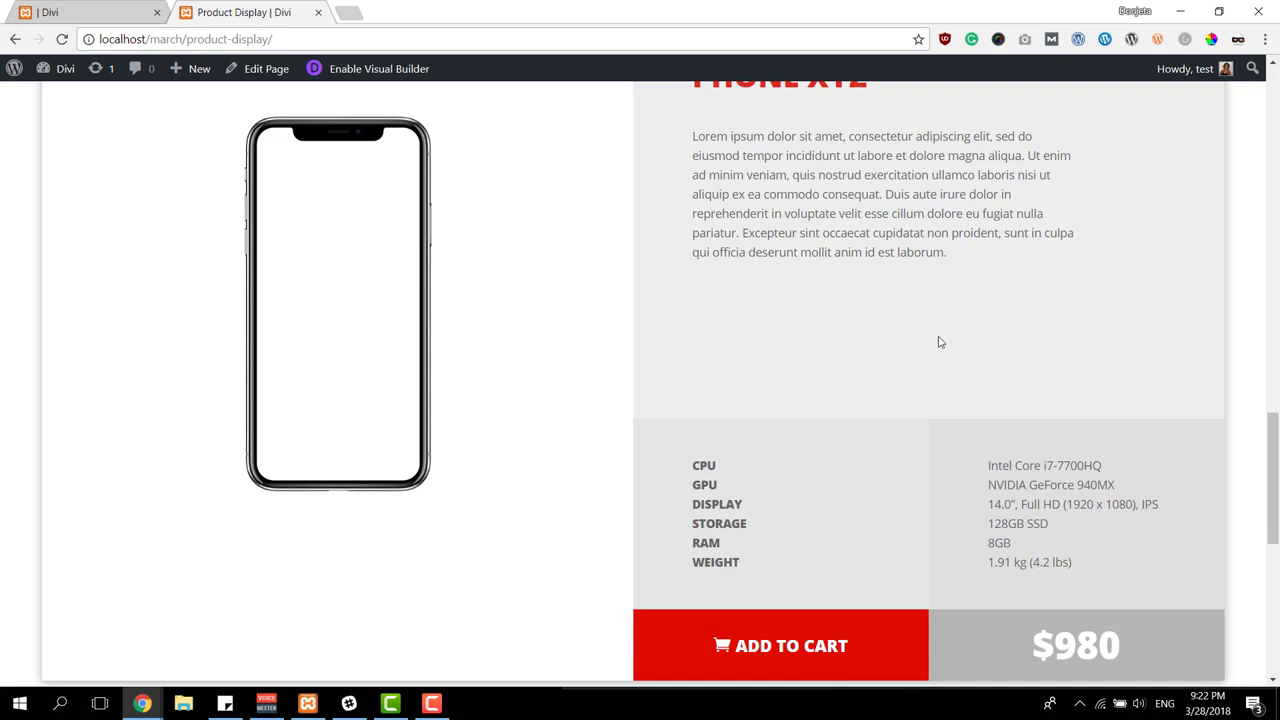
pyautogui.moveTo(142, 703)
pyautogui.click(442, 629)
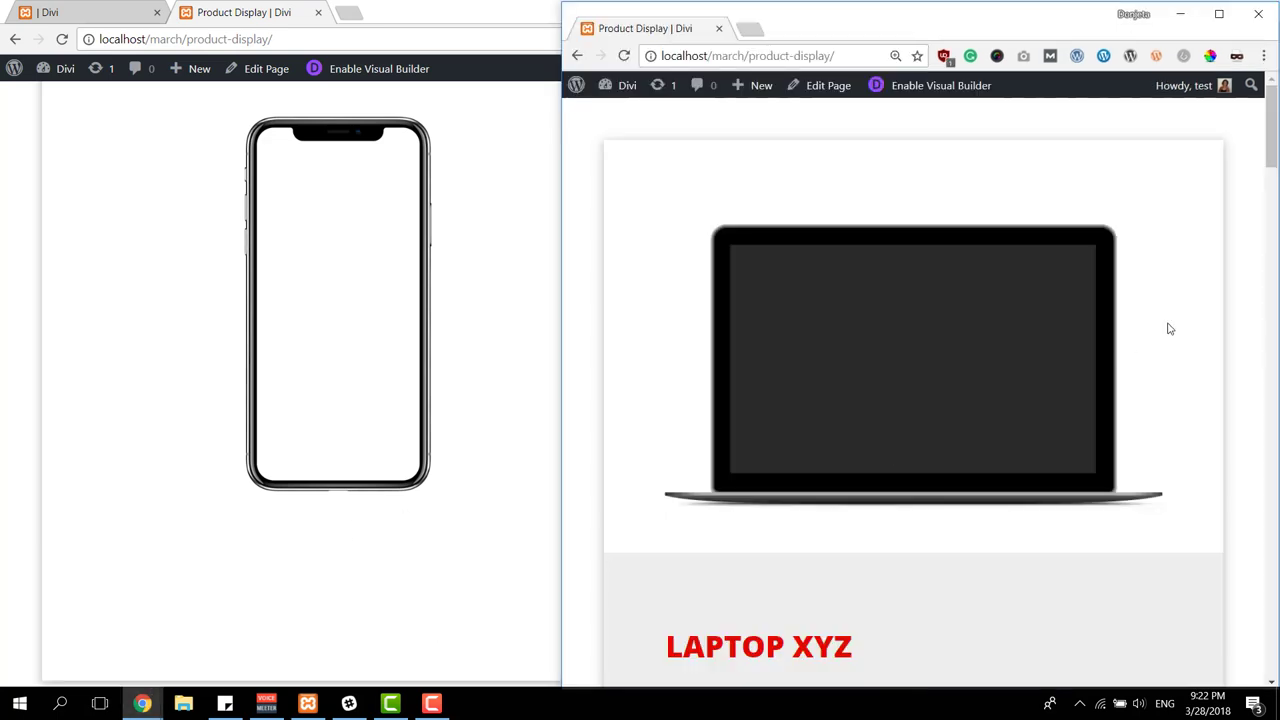
pyautogui.moveTo(1273, 138); pyautogui.dragTo(1251, 523)
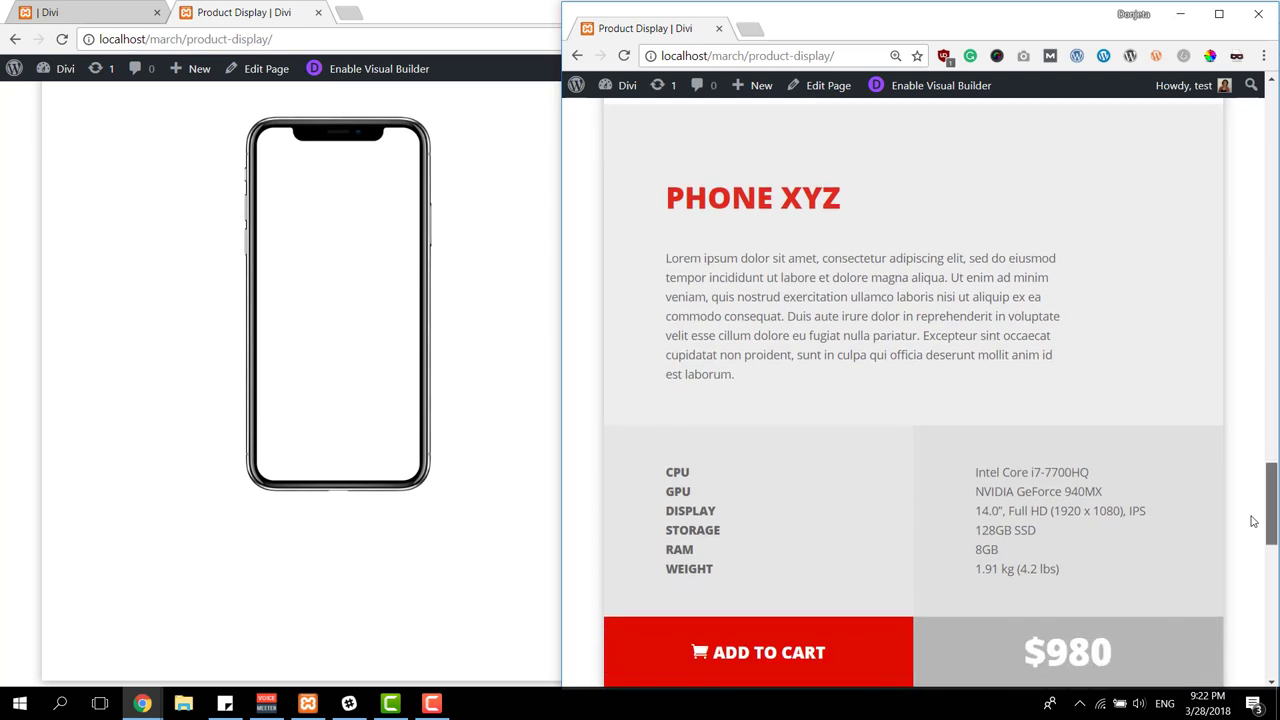
pyautogui.moveTo(142, 703)
pyautogui.click(495, 646)
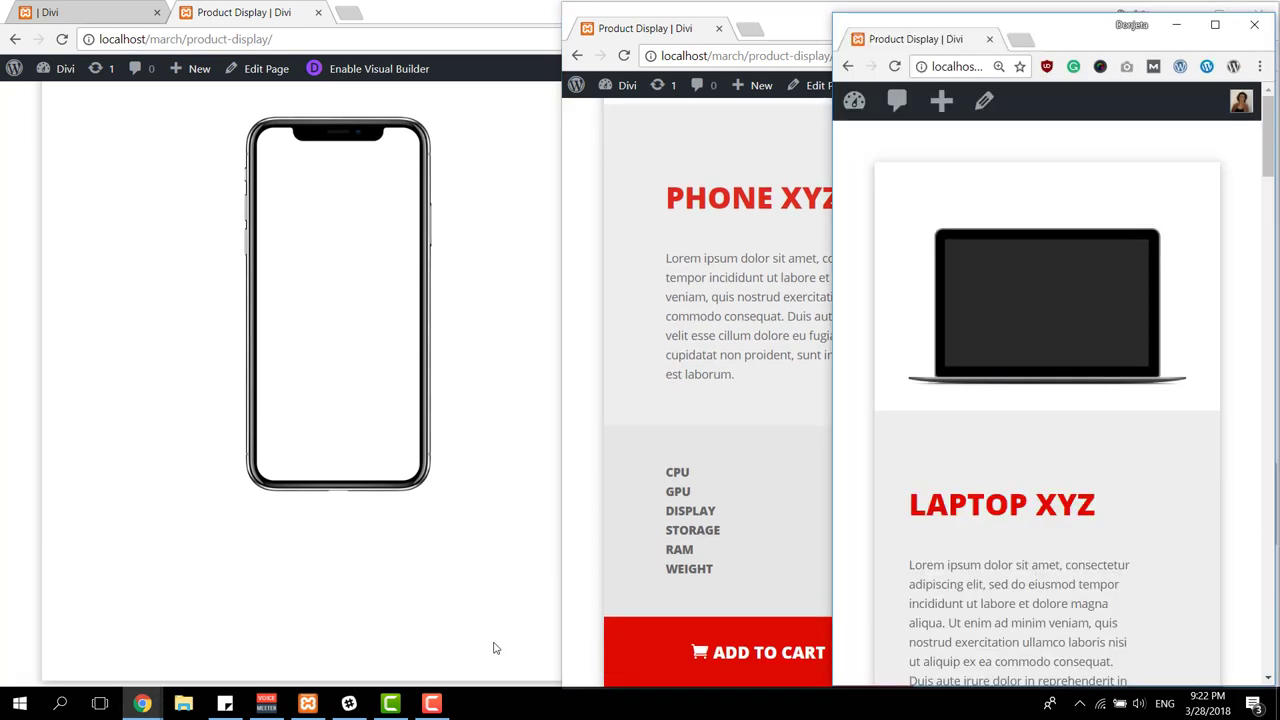
pyautogui.moveTo(1272, 155); pyautogui.dragTo(1255, 508)
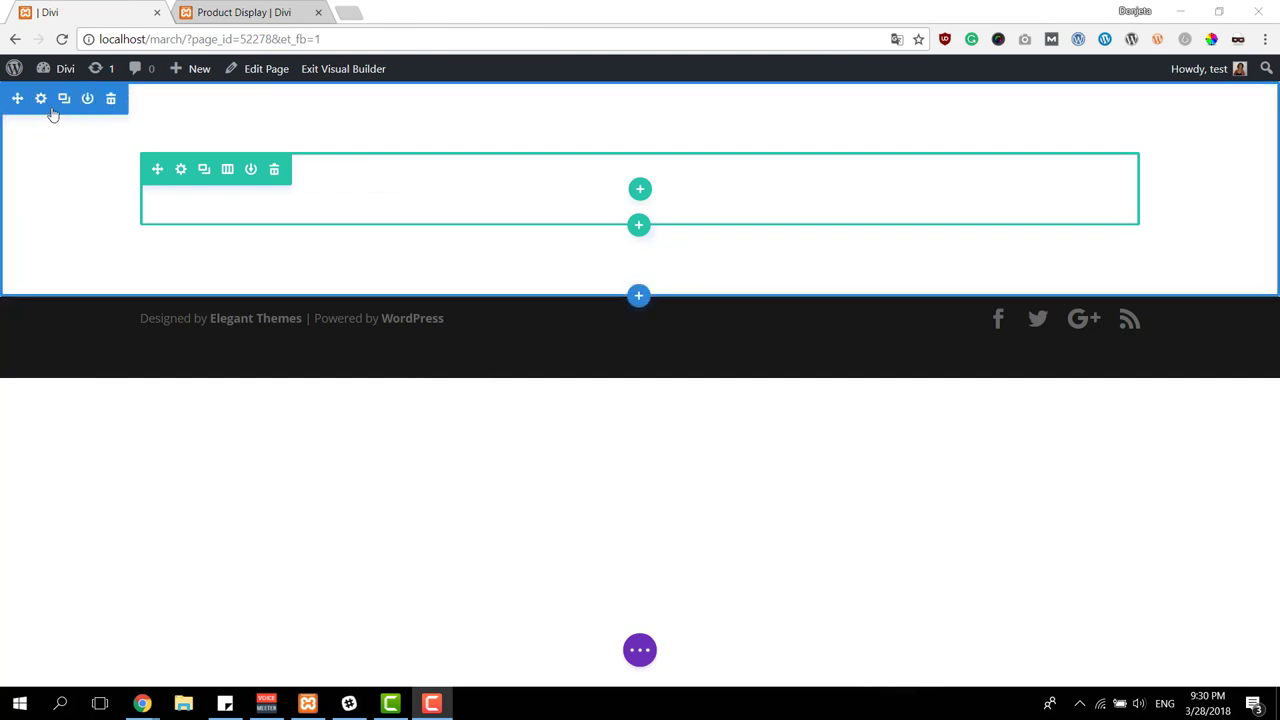
# - Set the section's custom margin to 50px on the top, right, bottom and left
pyautogui.click(40, 98)
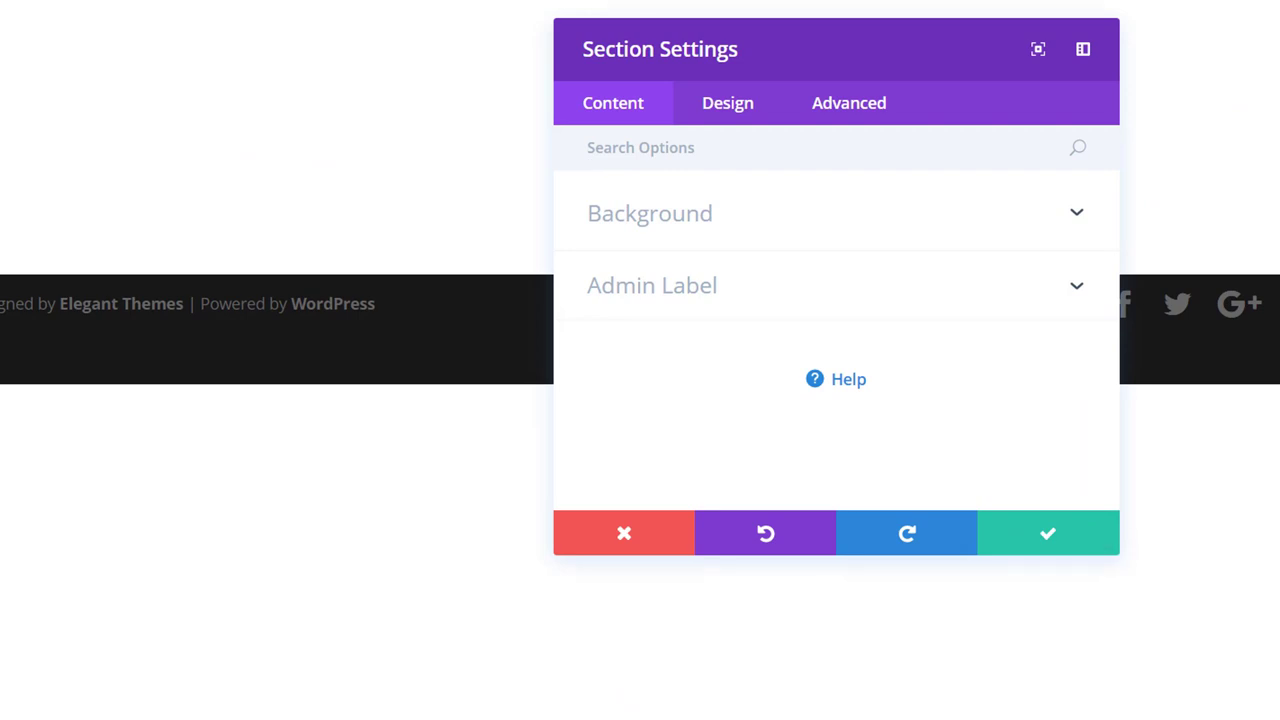
pyautogui.click(714, 97)
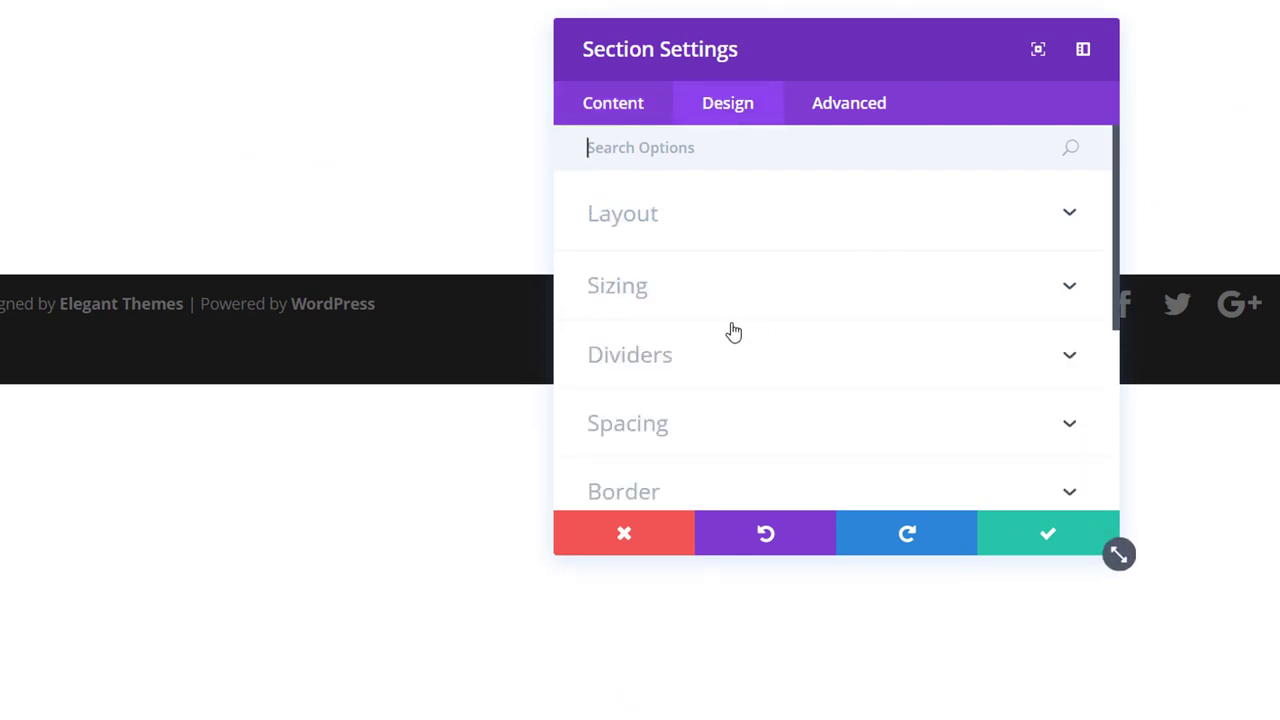
pyautogui.click(729, 420)
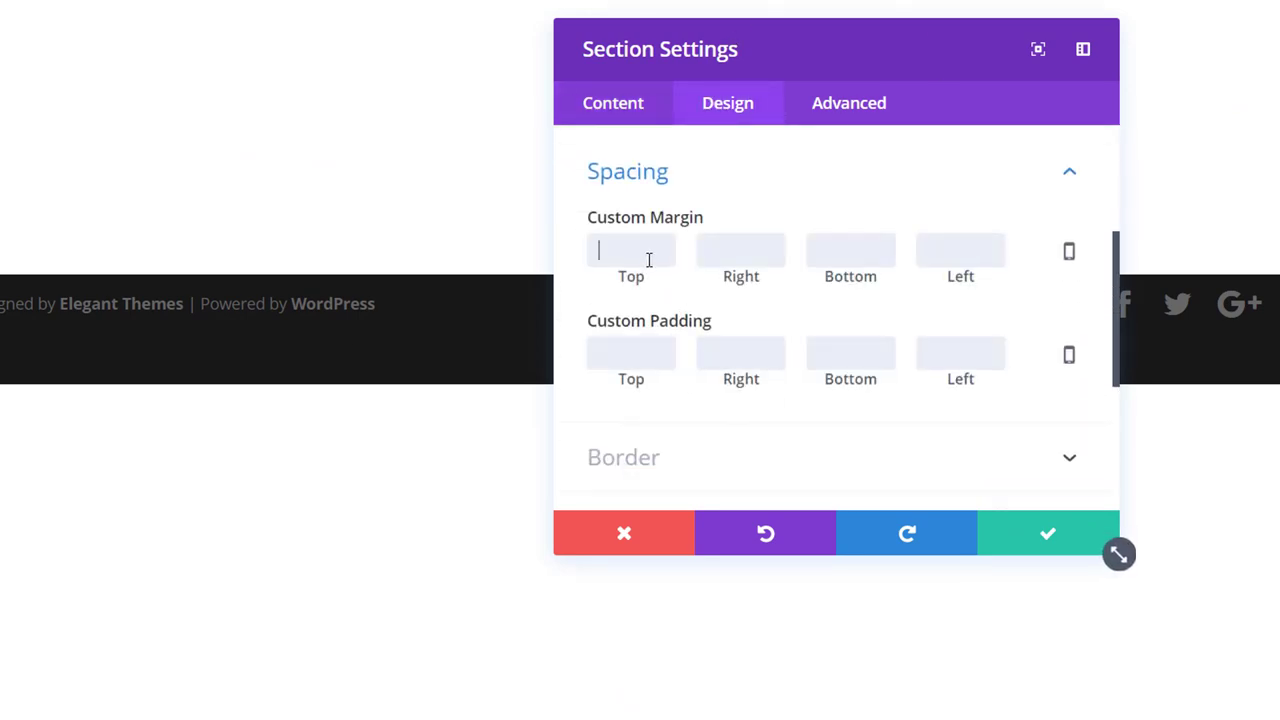
pyautogui.click(648, 252)
pyautogui.write('50')
pyautogui.click(734, 249)
pyautogui.write('50')
pyautogui.click(886, 251)
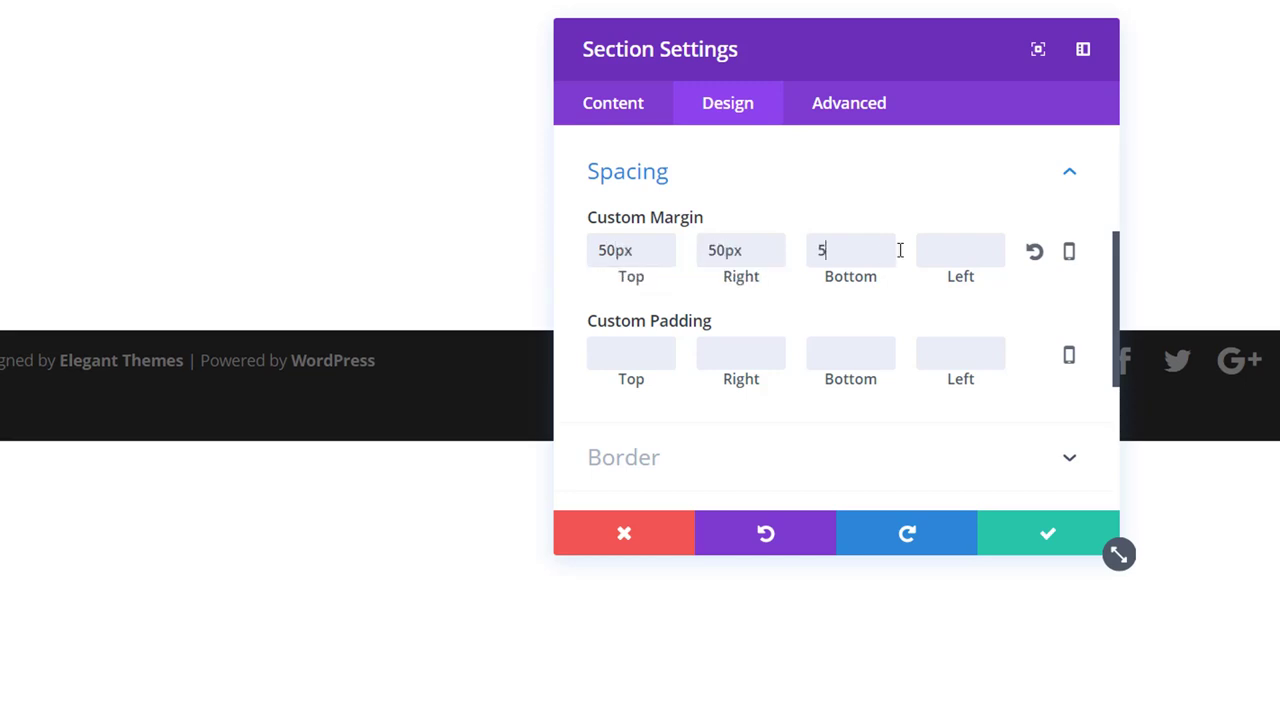
pyautogui.write('50')
pyautogui.click(955, 250)
pyautogui.write('50')
# - Set the section's custom top and bottom padding to 0px
pyautogui.click(655, 353)
pyautogui.write('0')
pyautogui.click(823, 350)
pyautogui.write('0')
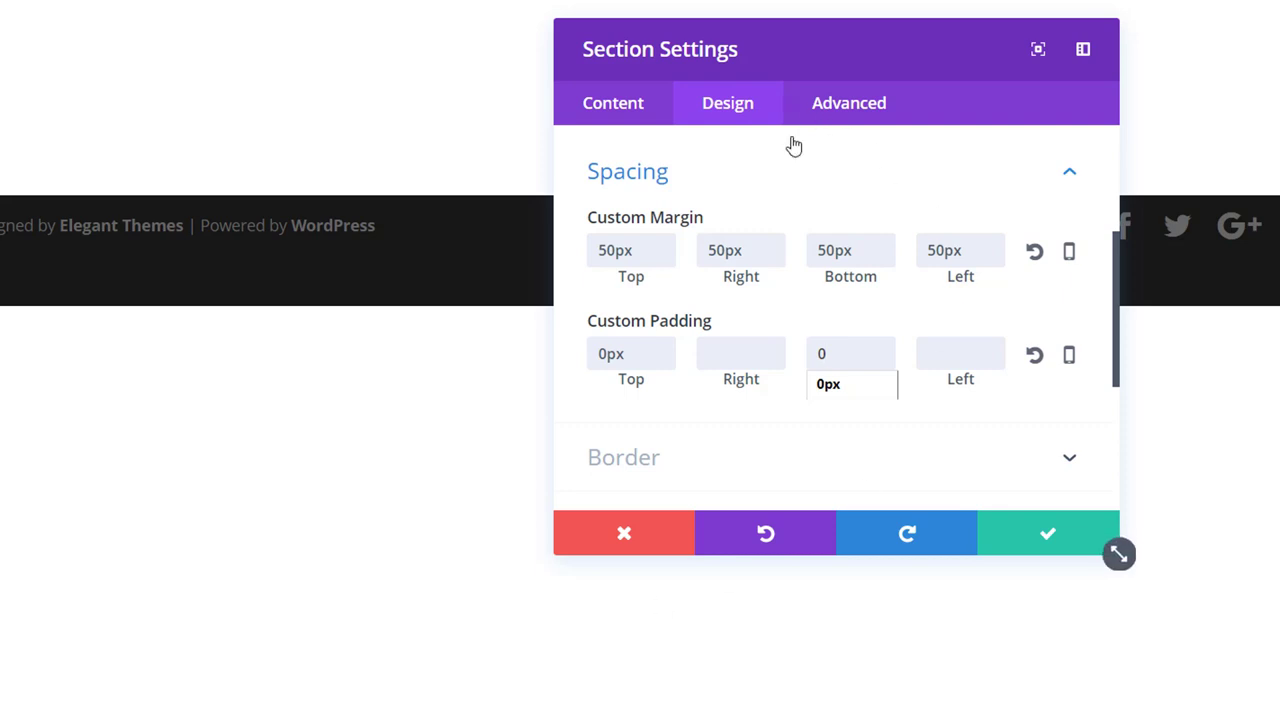
# - Apply the first box shadow preset, the soft shadow around all edges, to the section and save its settings
pyautogui.scroll(-3, 757, 309)
pyautogui.click(750, 240)
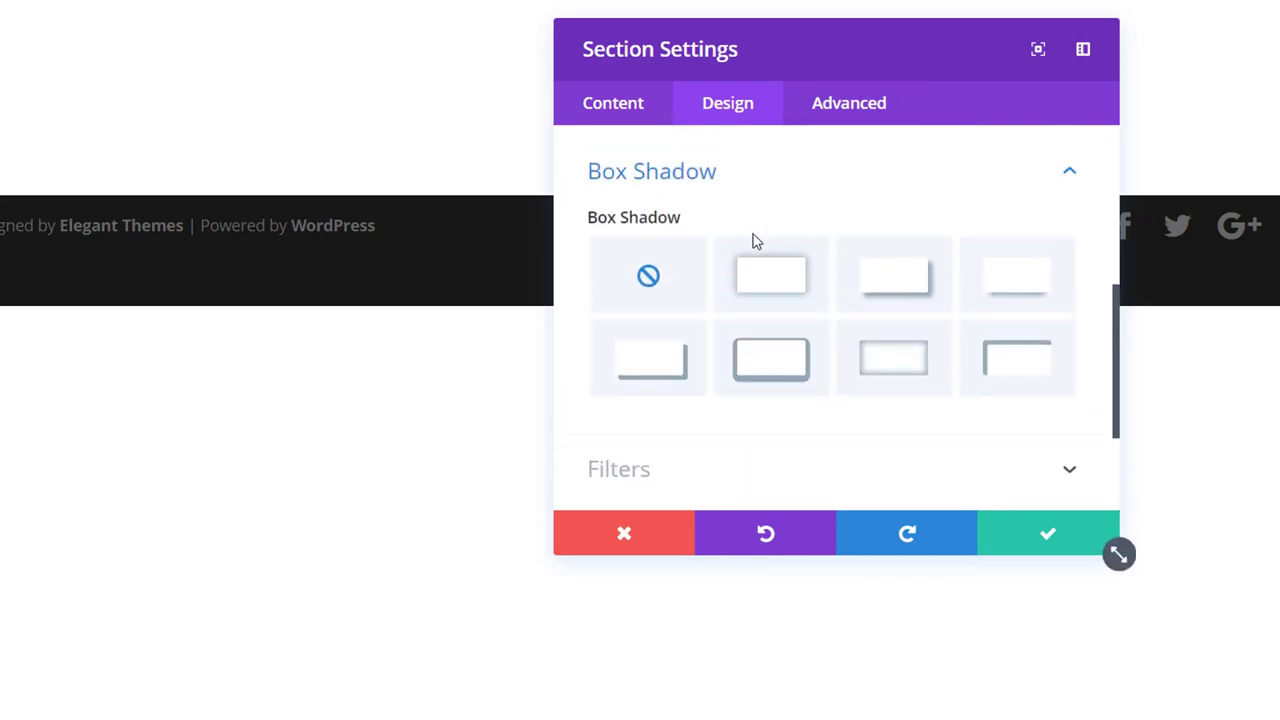
pyautogui.click(769, 277)
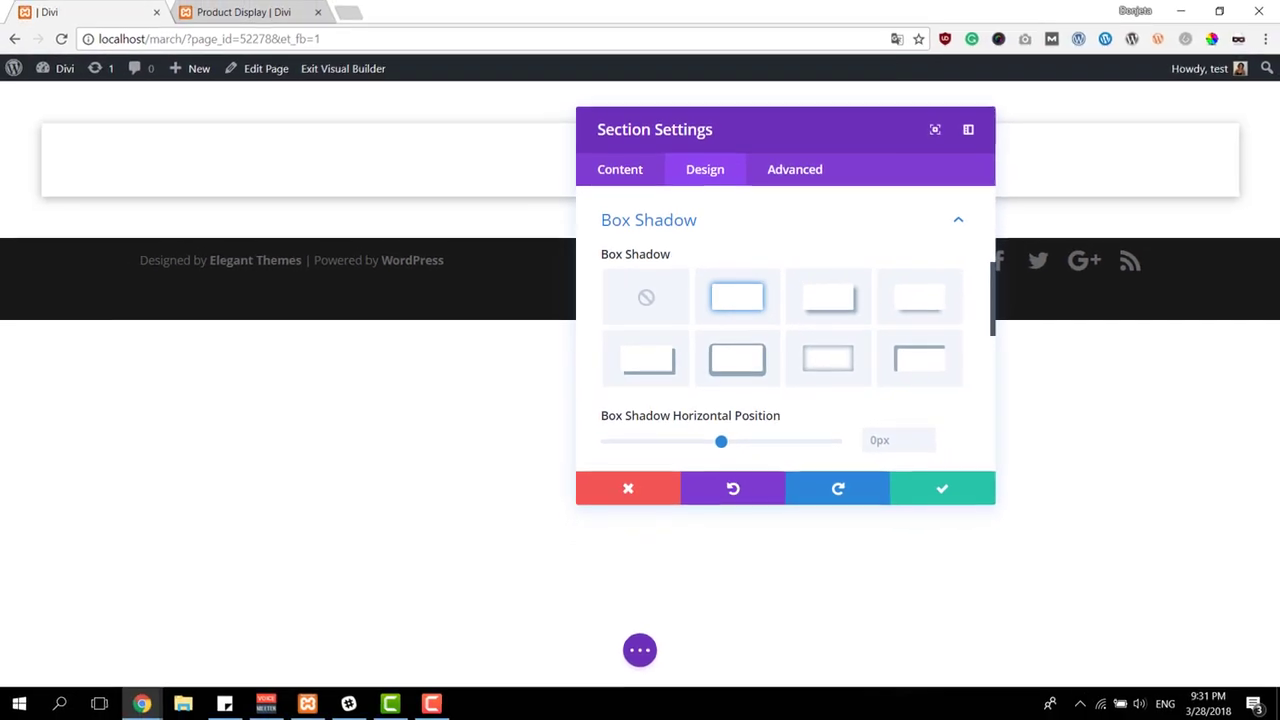
pyautogui.click(985, 497)
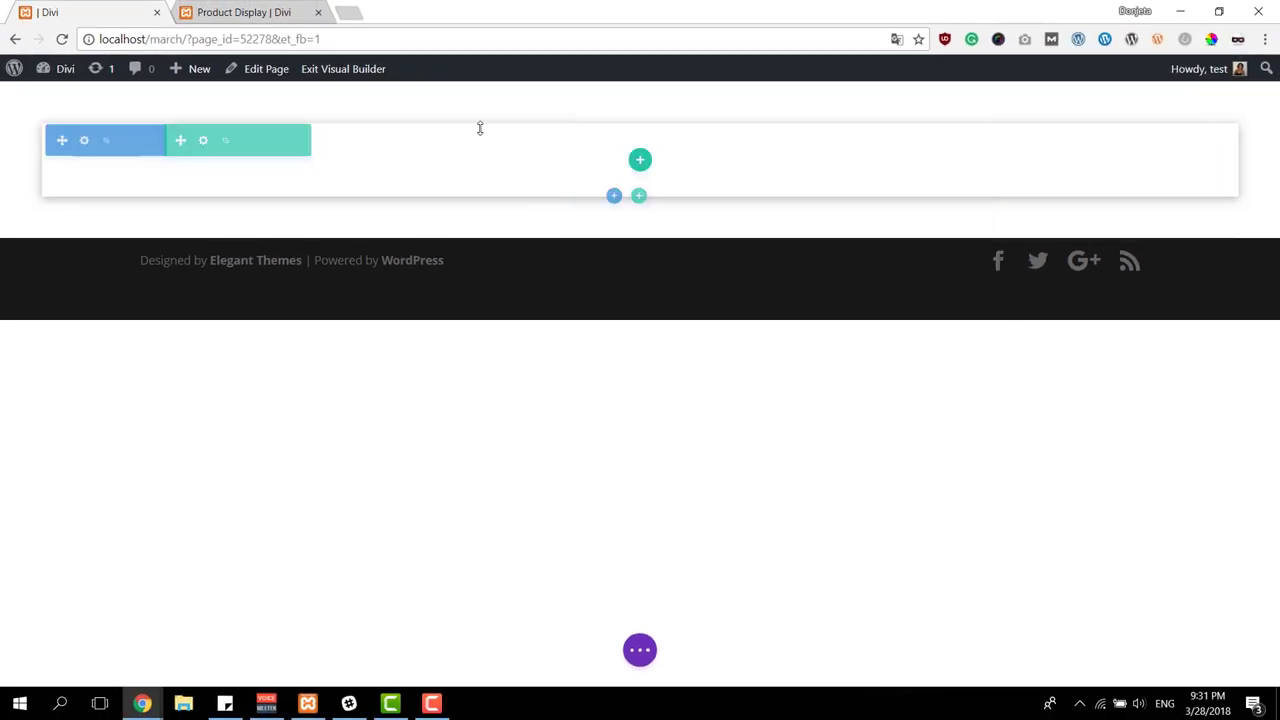
# - Give the empty row a layout of two equal columns
pyautogui.click(639, 164)
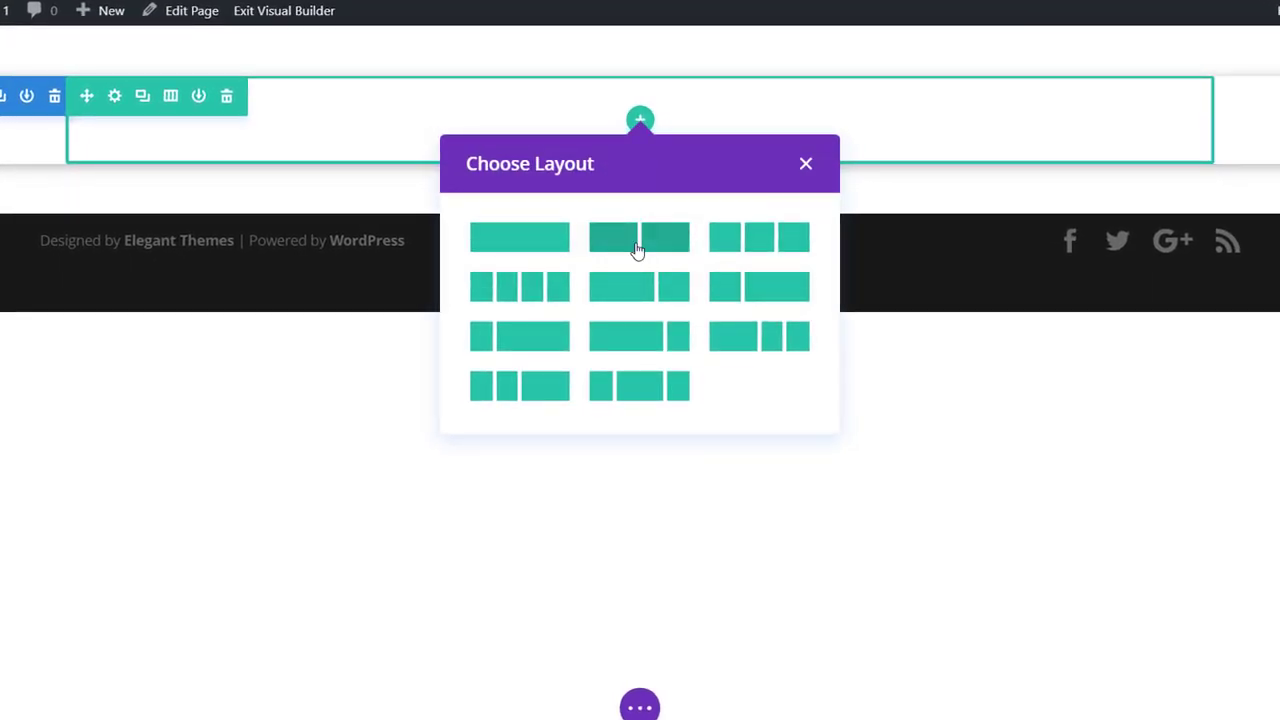
pyautogui.click(640, 237)
pyautogui.click(494, 166)
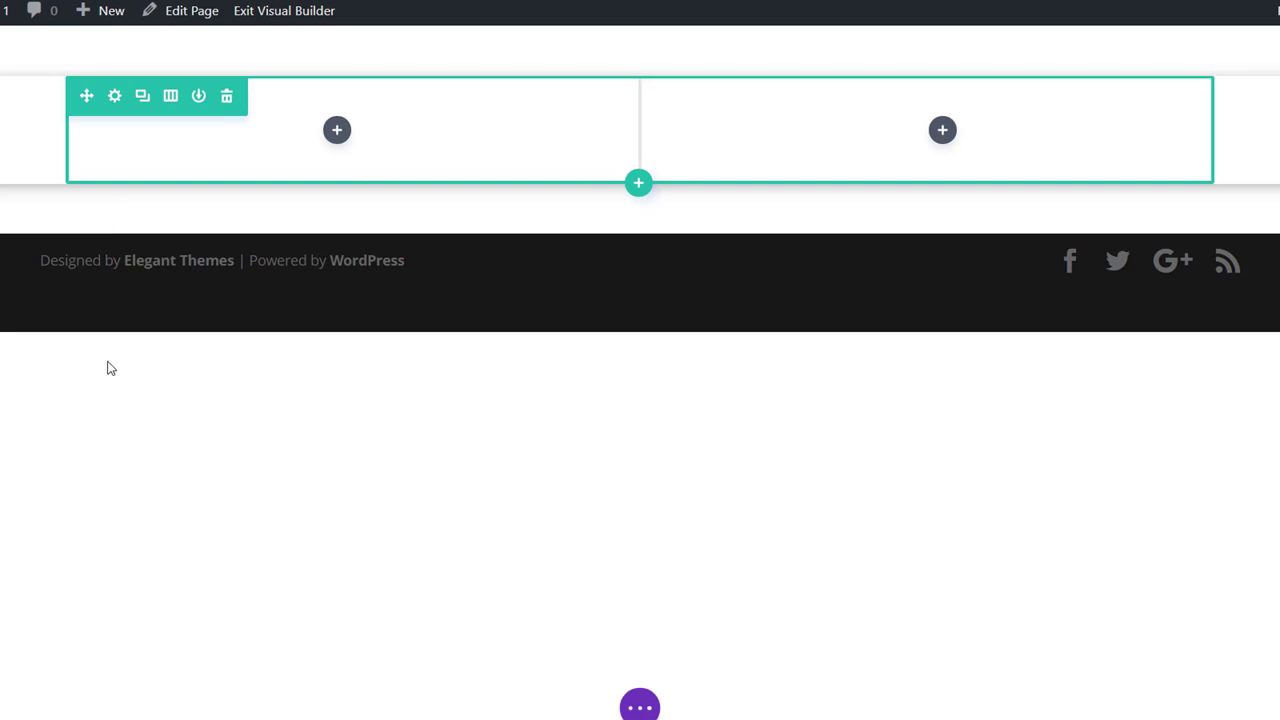
# - Set the row's column 2 background color to #ededed
pyautogui.click(114, 98)
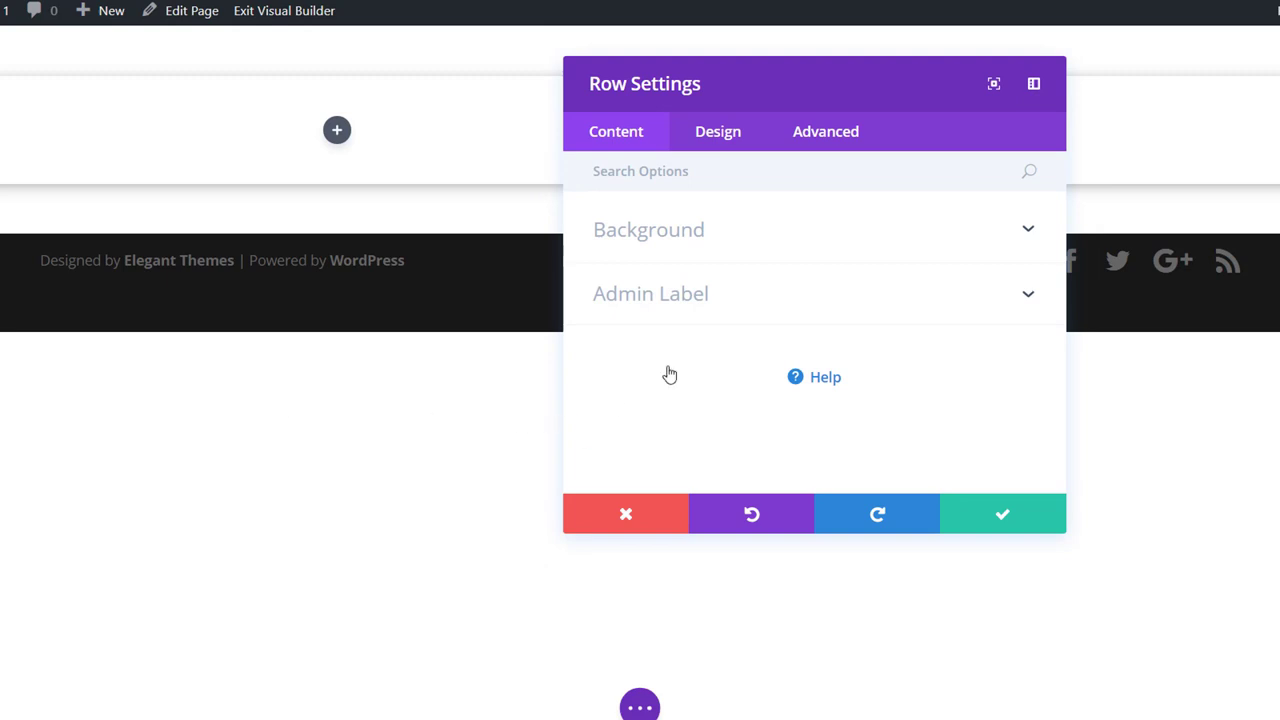
pyautogui.click(729, 249)
pyautogui.scroll(-5, 783, 337)
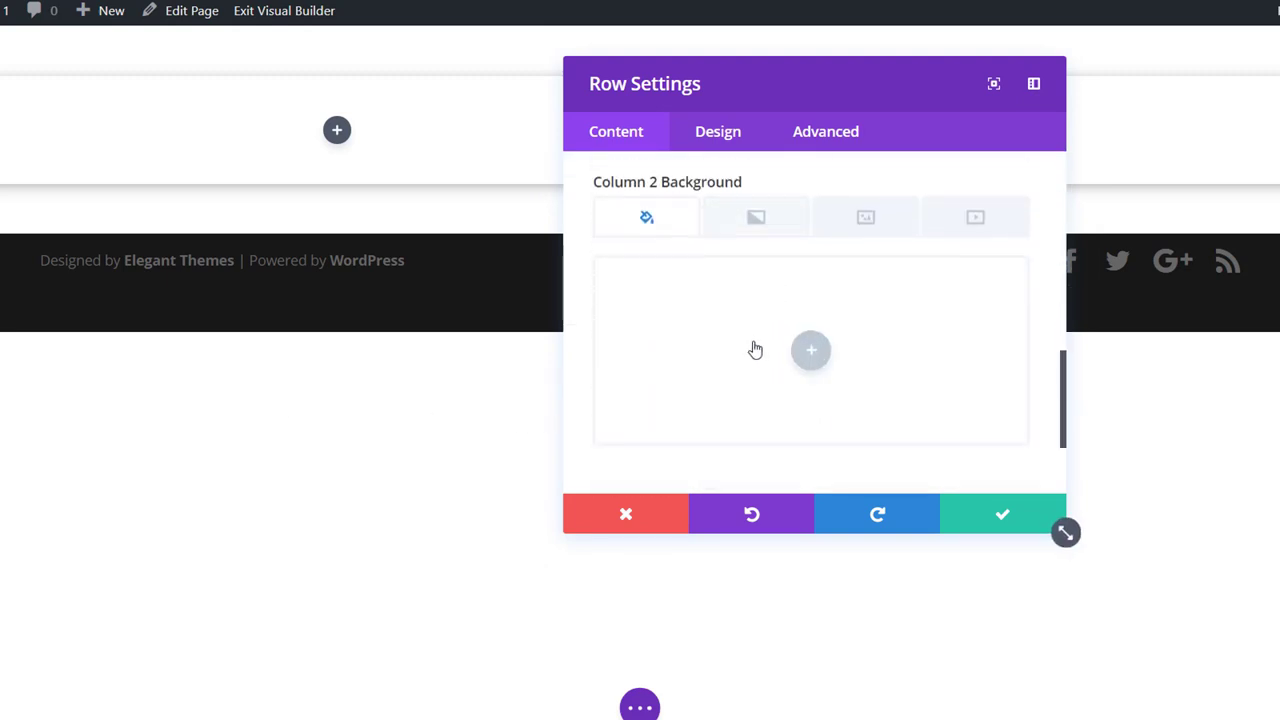
pyautogui.click(811, 349)
pyautogui.write('#ededed')
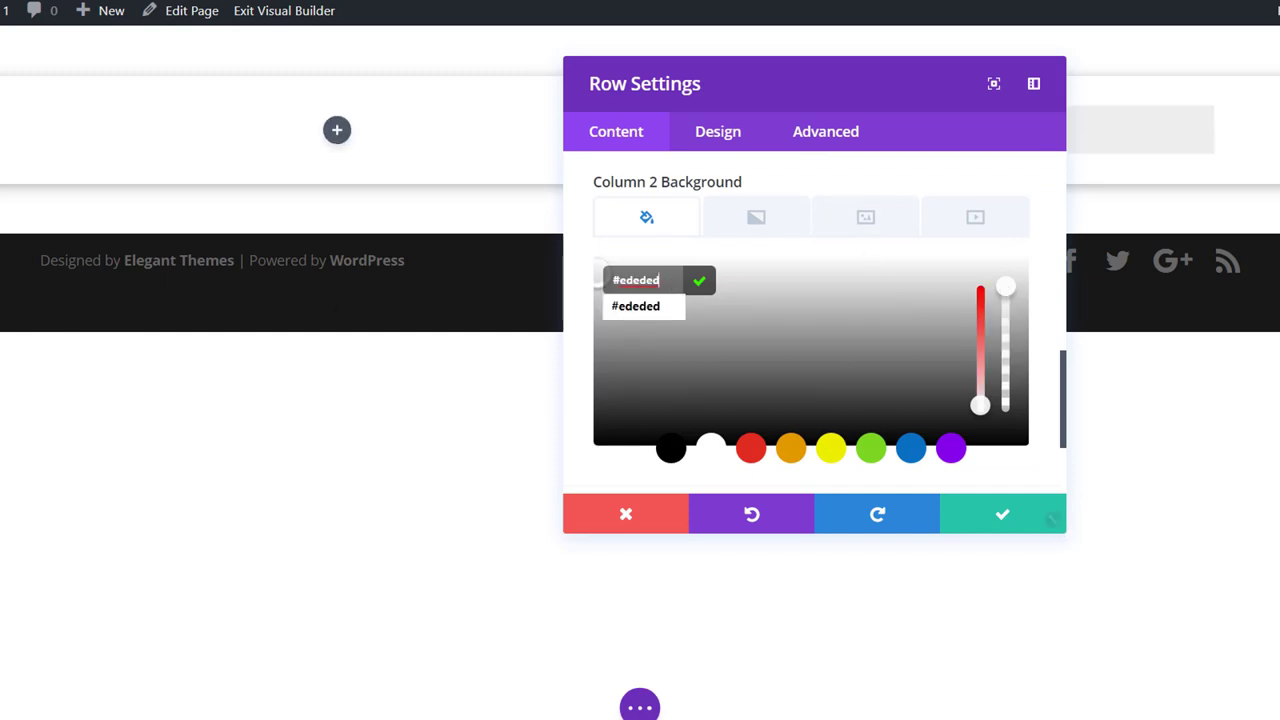
# - Make the row fullwidth, with a custom gutter width of 1 and equalized column heights
pyautogui.click(726, 138)
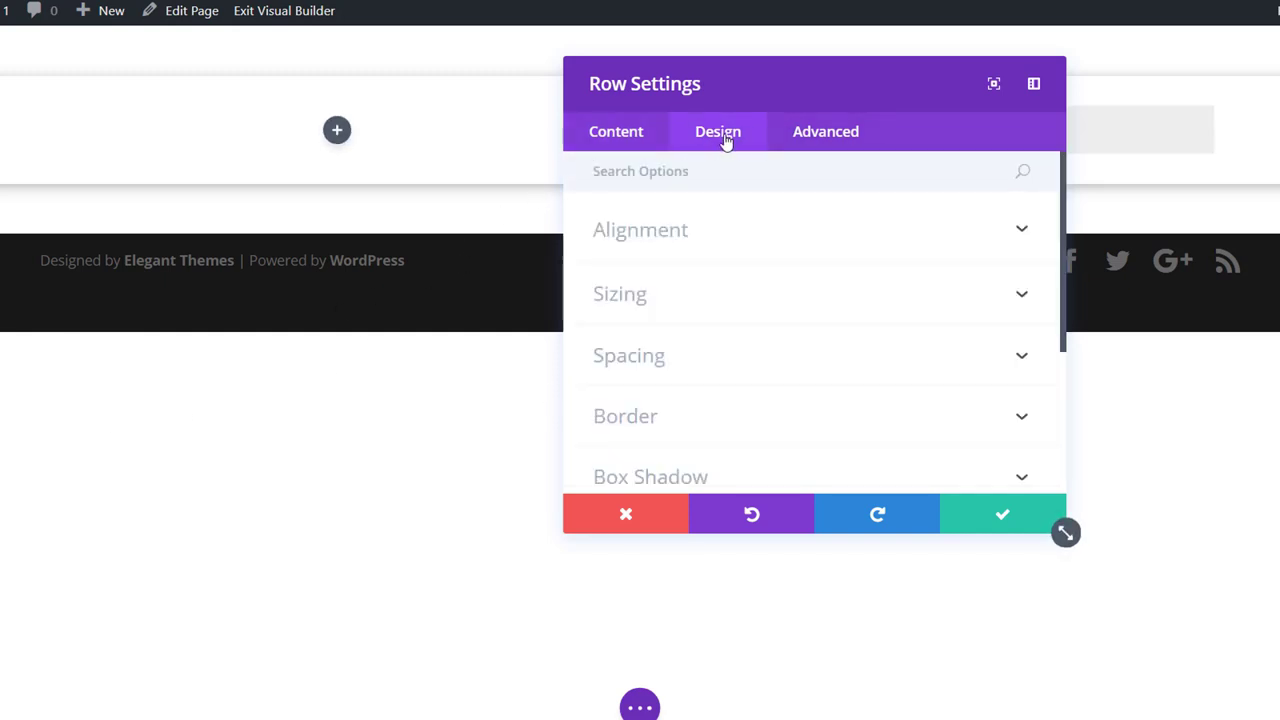
pyautogui.click(681, 310)
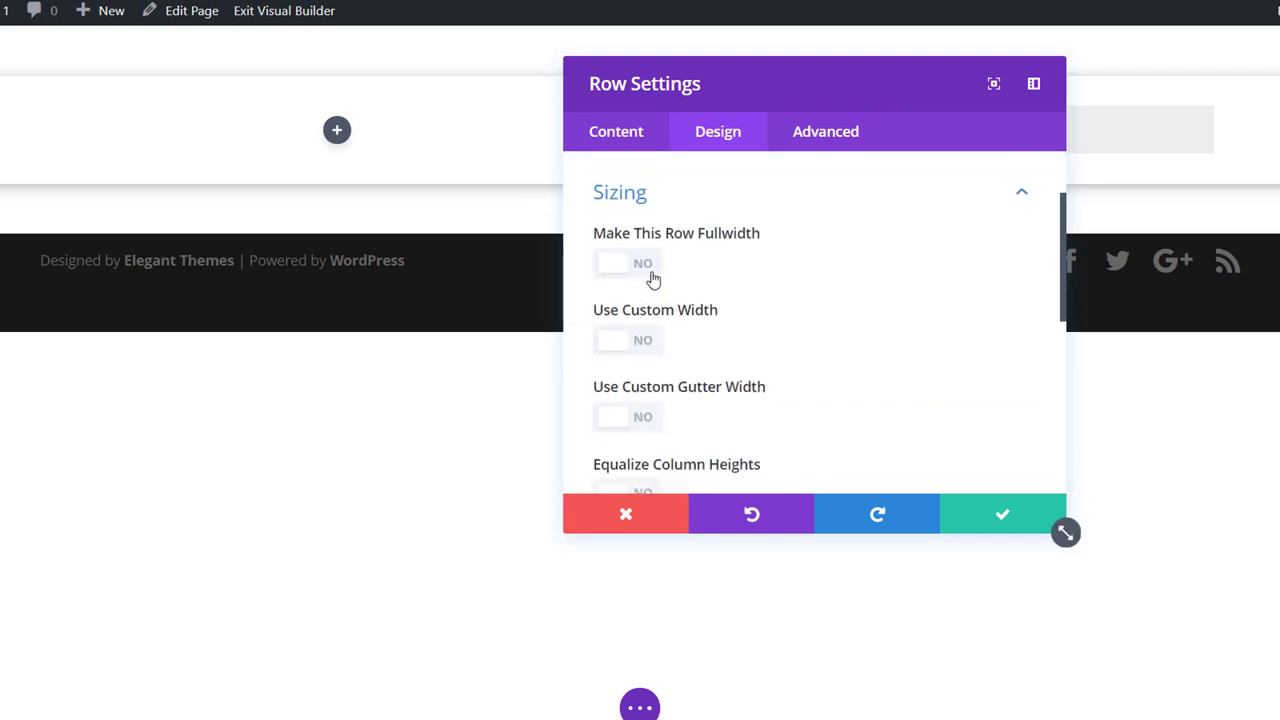
pyautogui.click(651, 276)
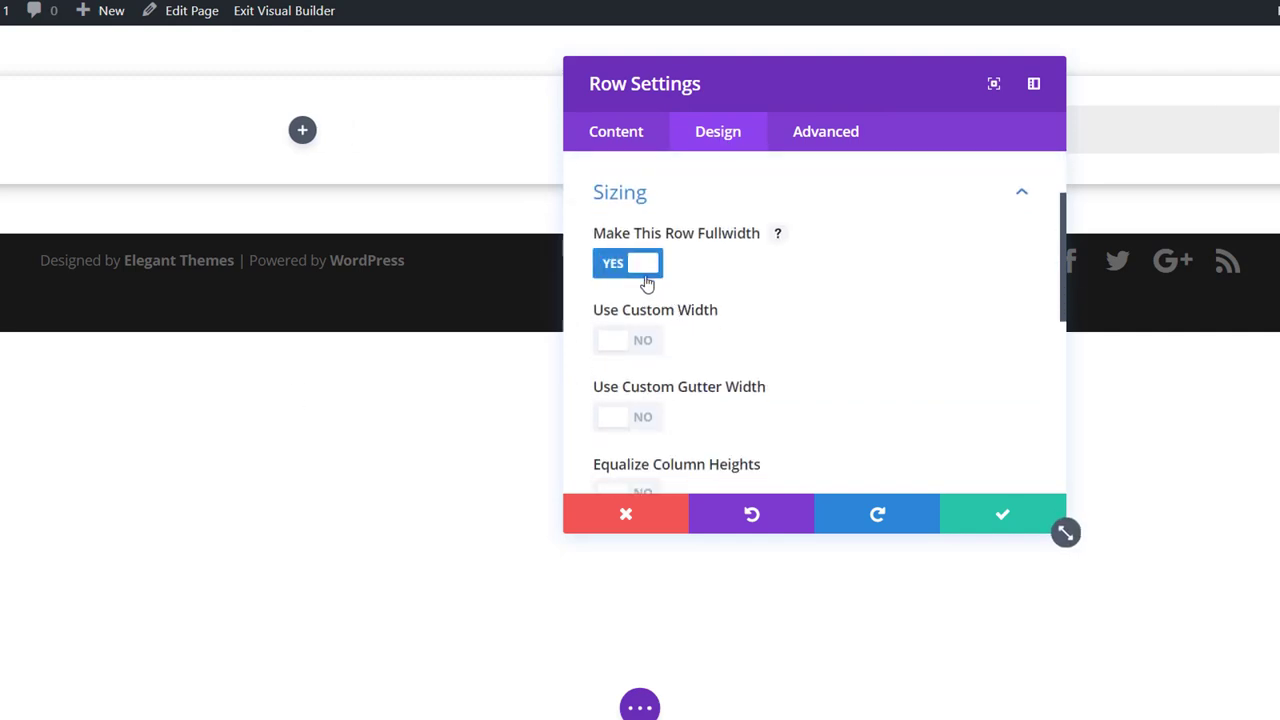
pyautogui.click(629, 430)
pyautogui.scroll(-1, 750, 400)
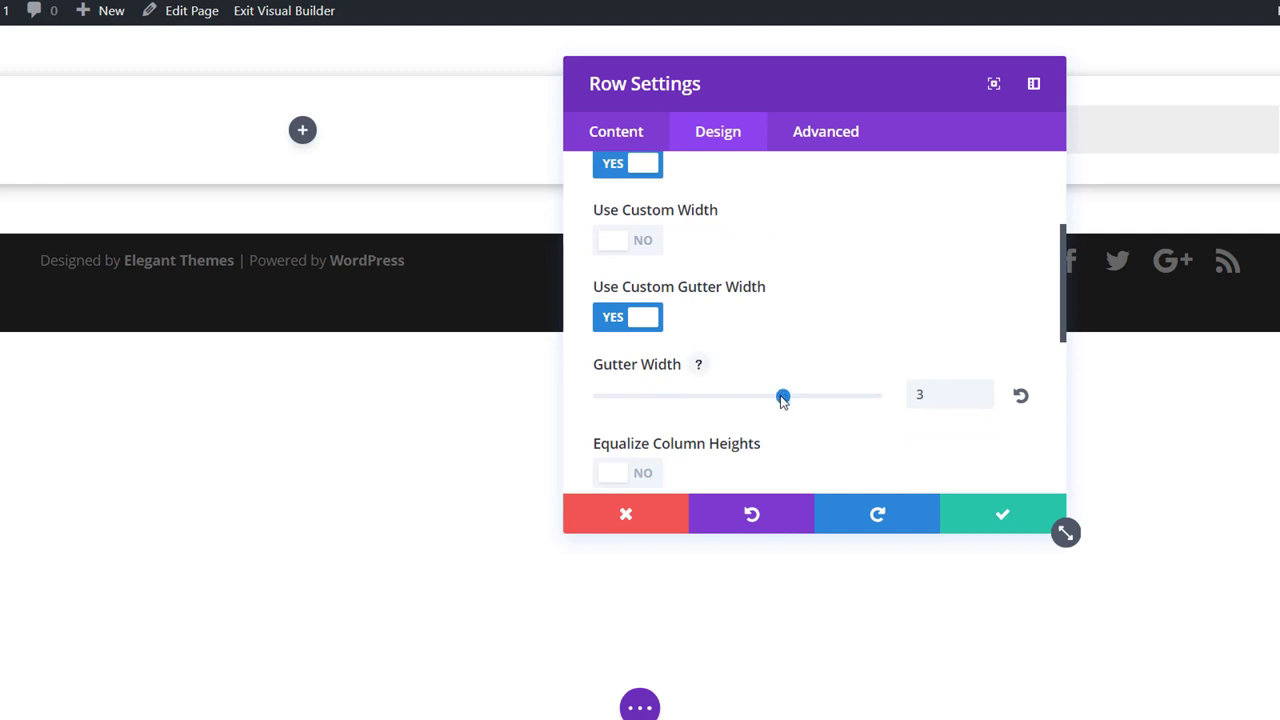
pyautogui.moveTo(716, 406); pyautogui.dragTo(615, 402)
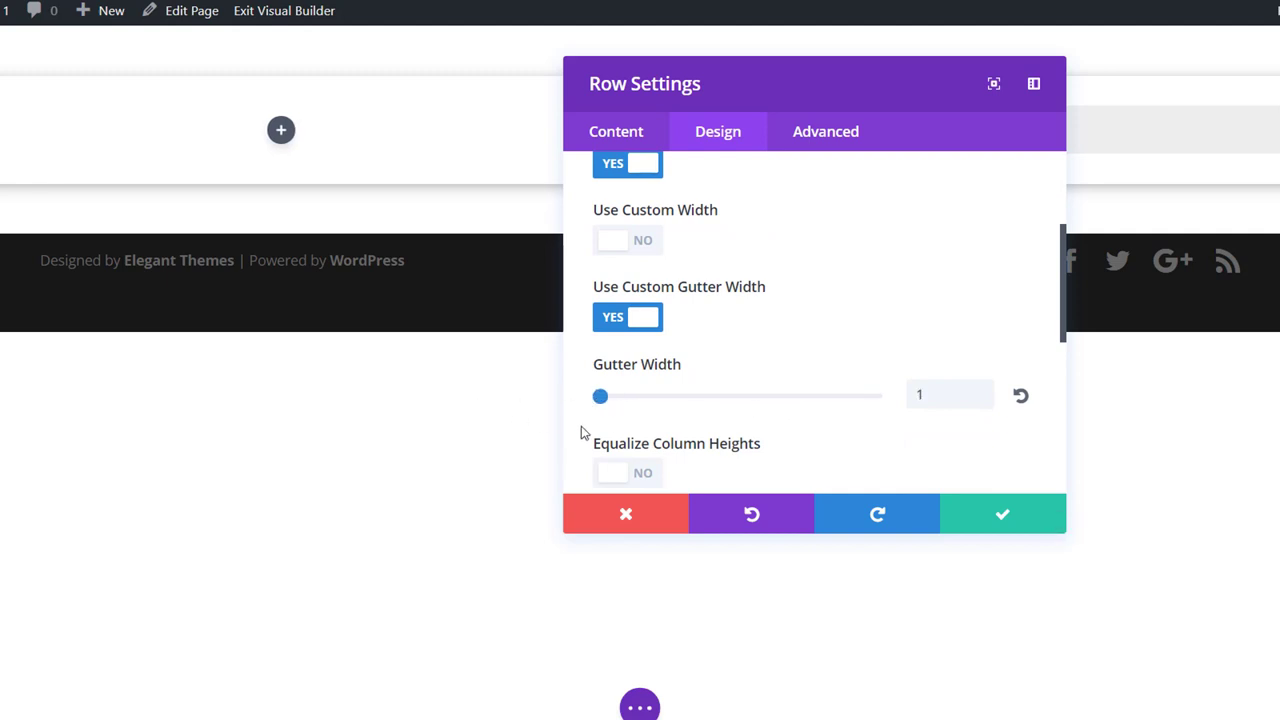
pyautogui.click(648, 472)
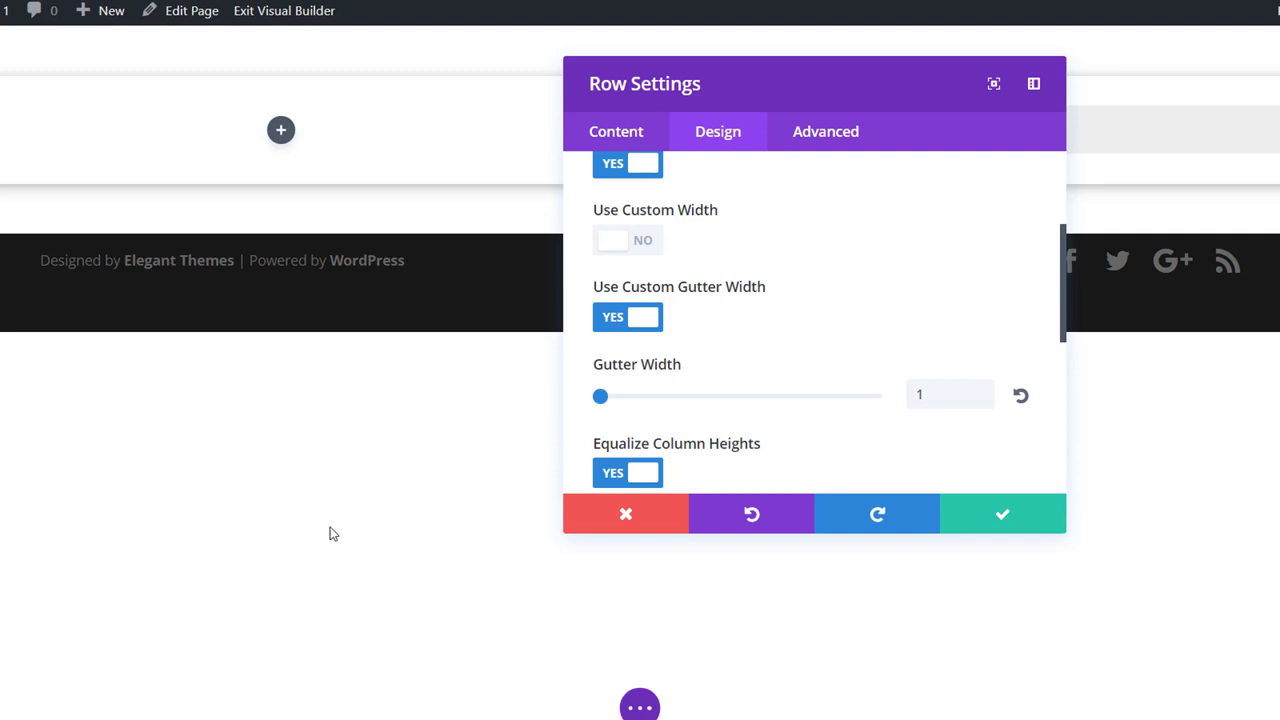
# - Set the row's custom top and bottom padding to 0px
pyautogui.scroll(-2, 797, 420)
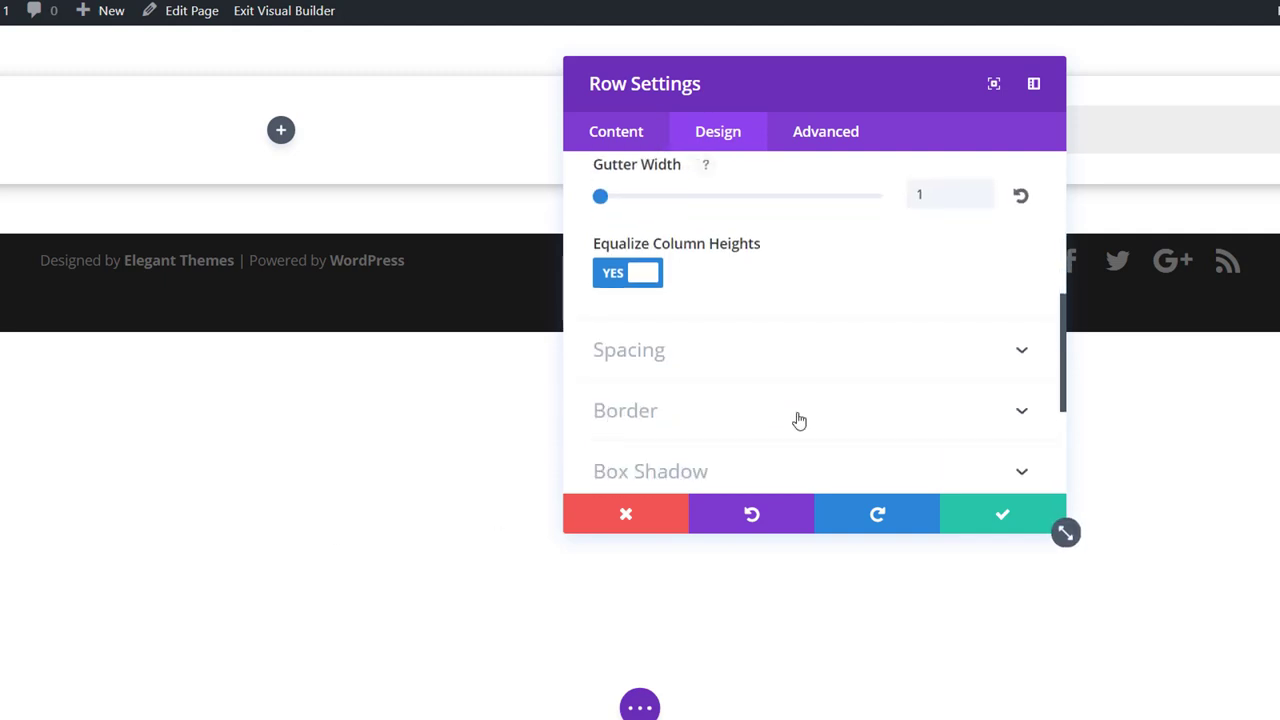
pyautogui.click(755, 352)
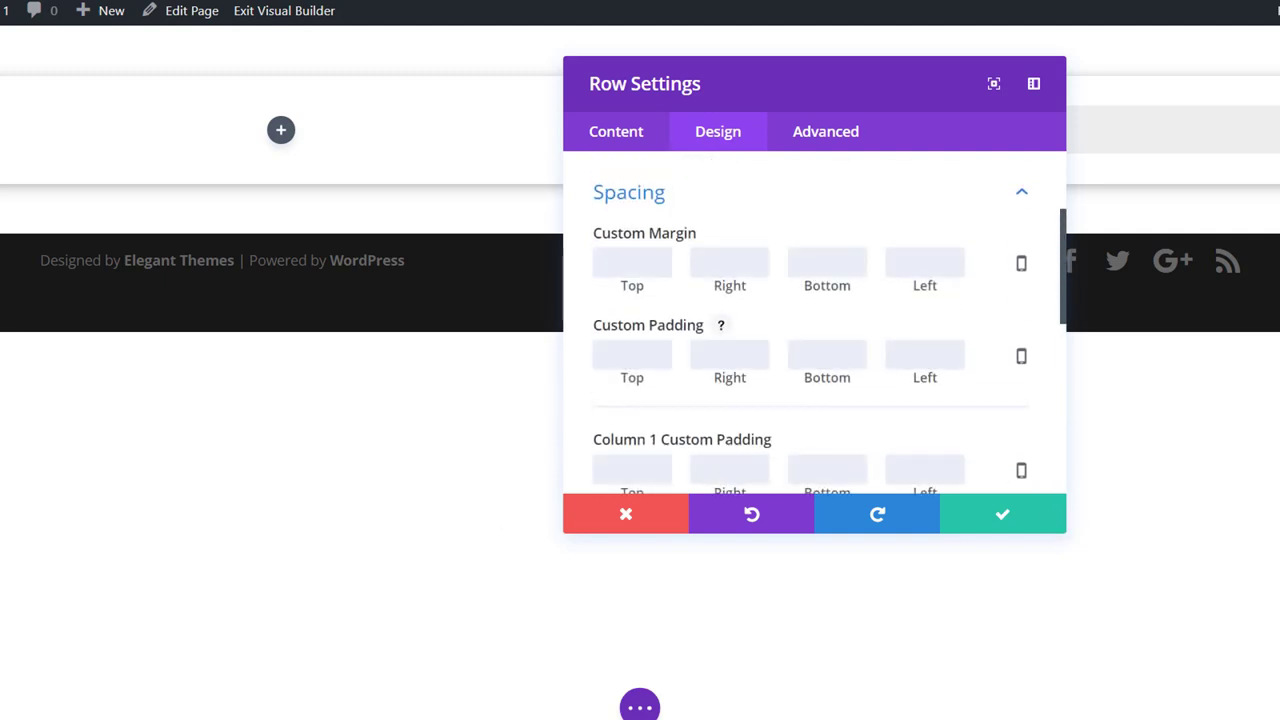
pyautogui.click(623, 356)
pyautogui.write('0')
pyautogui.click(800, 355)
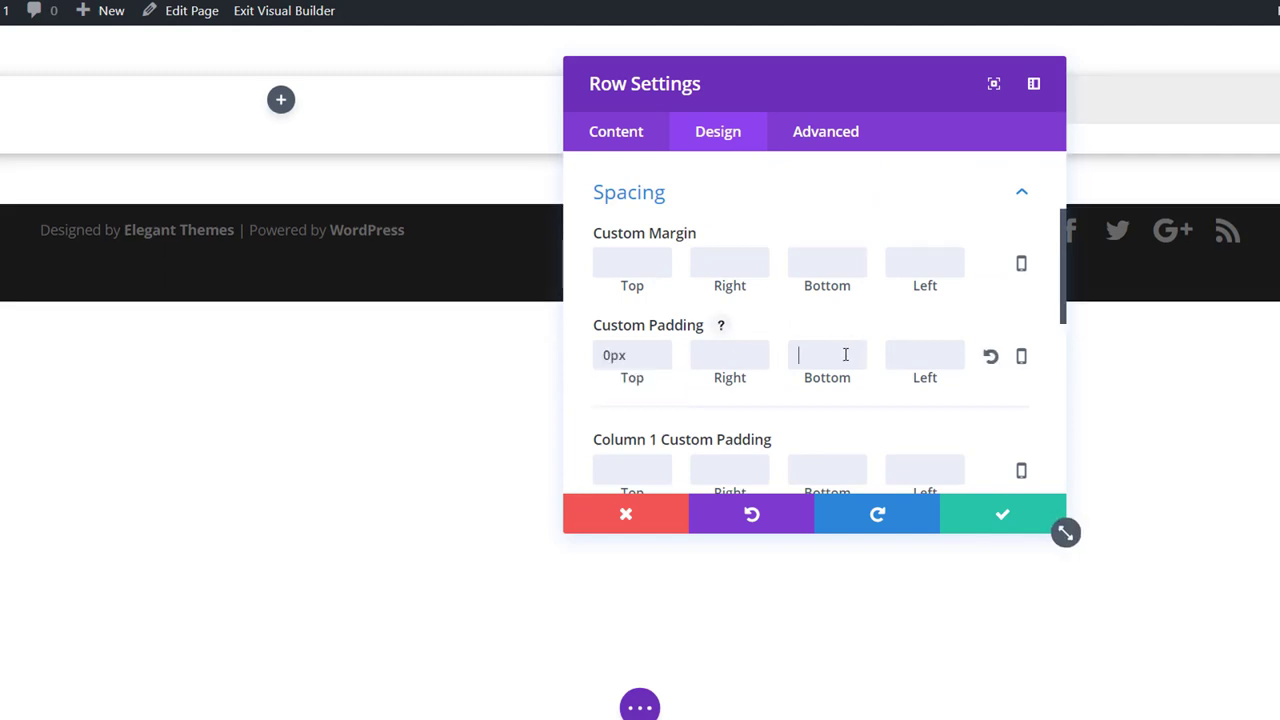
pyautogui.write('0')
# - Set the custom top padding of both column 1 and column 2 to 50px
pyautogui.scroll(-2, 618, 398)
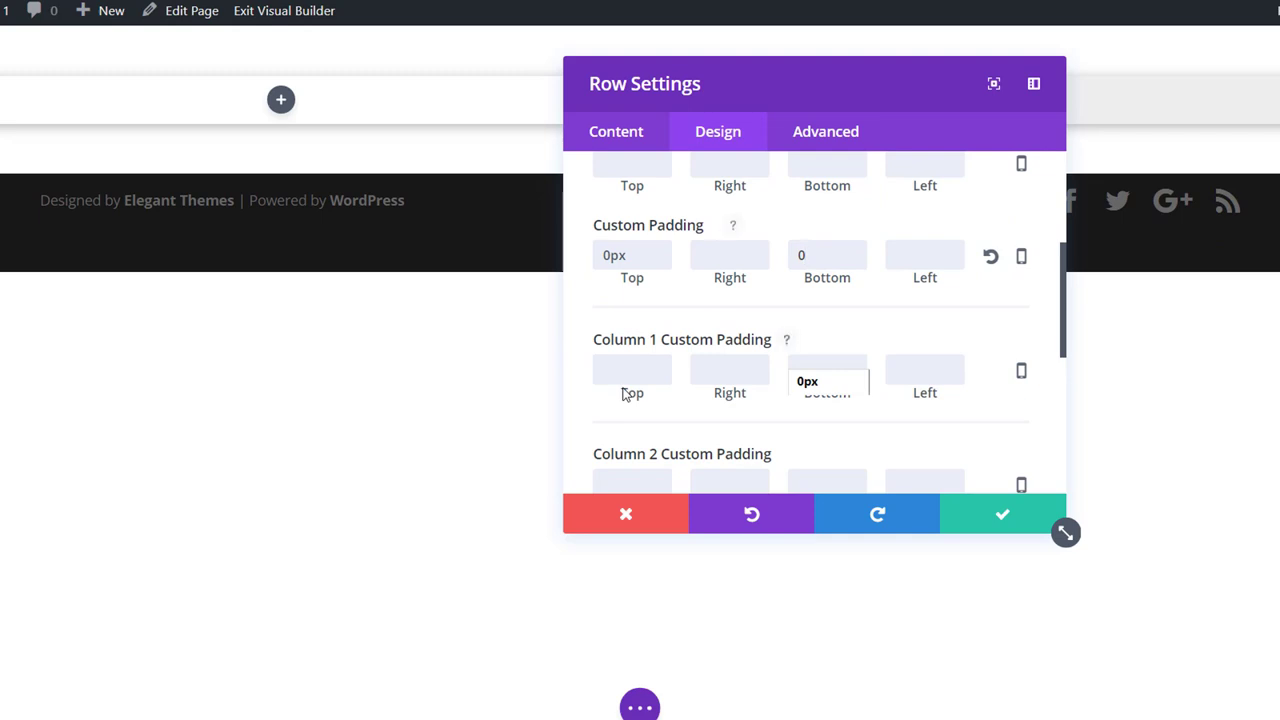
pyautogui.click(624, 361)
pyautogui.write('50')
pyautogui.click(652, 478)
pyautogui.write('50')
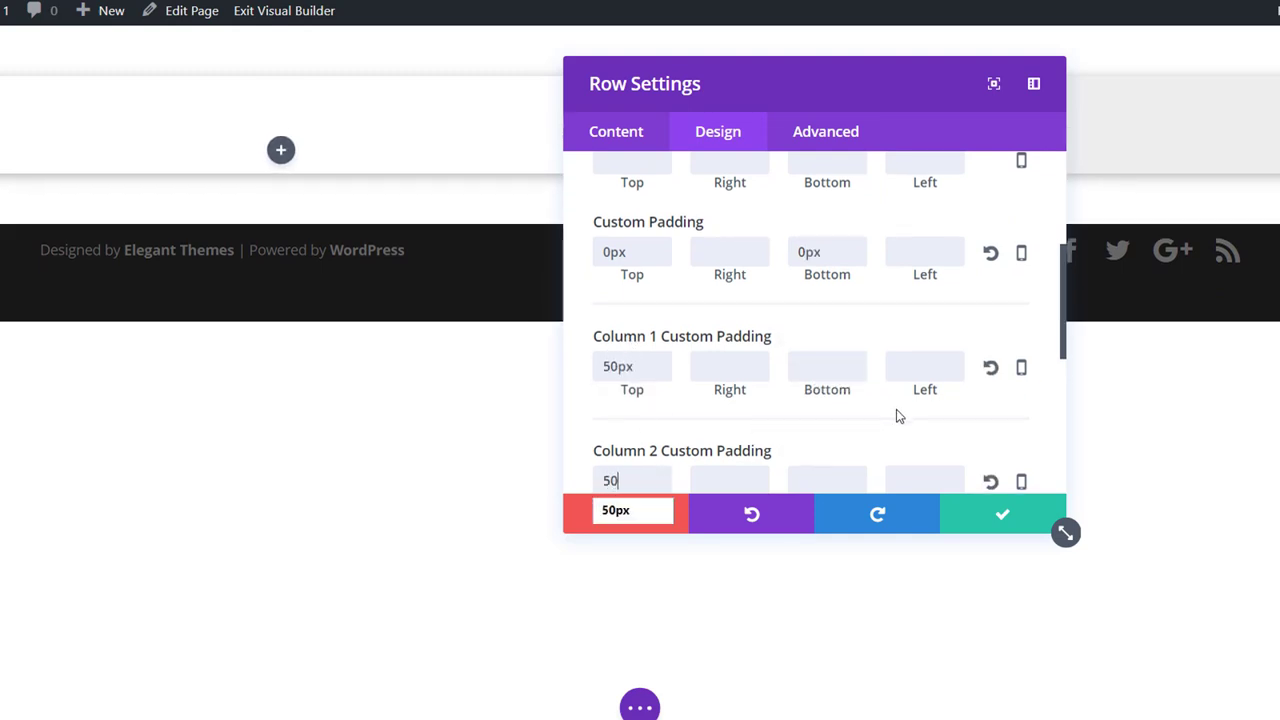
# - Set column 2's bottom padding to 50px for tablet and 20px for smartphone, and save the row settings
pyautogui.scroll(-2, 894, 414)
pyautogui.click(1021, 384)
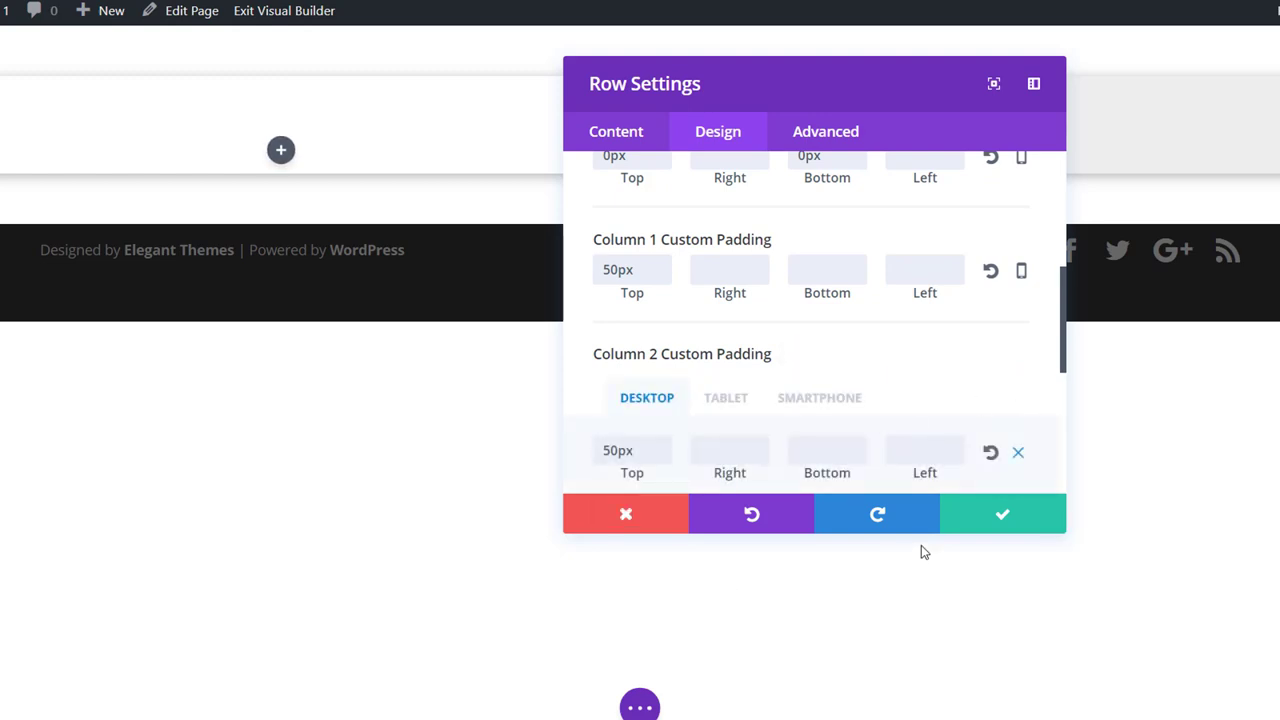
pyautogui.click(735, 405)
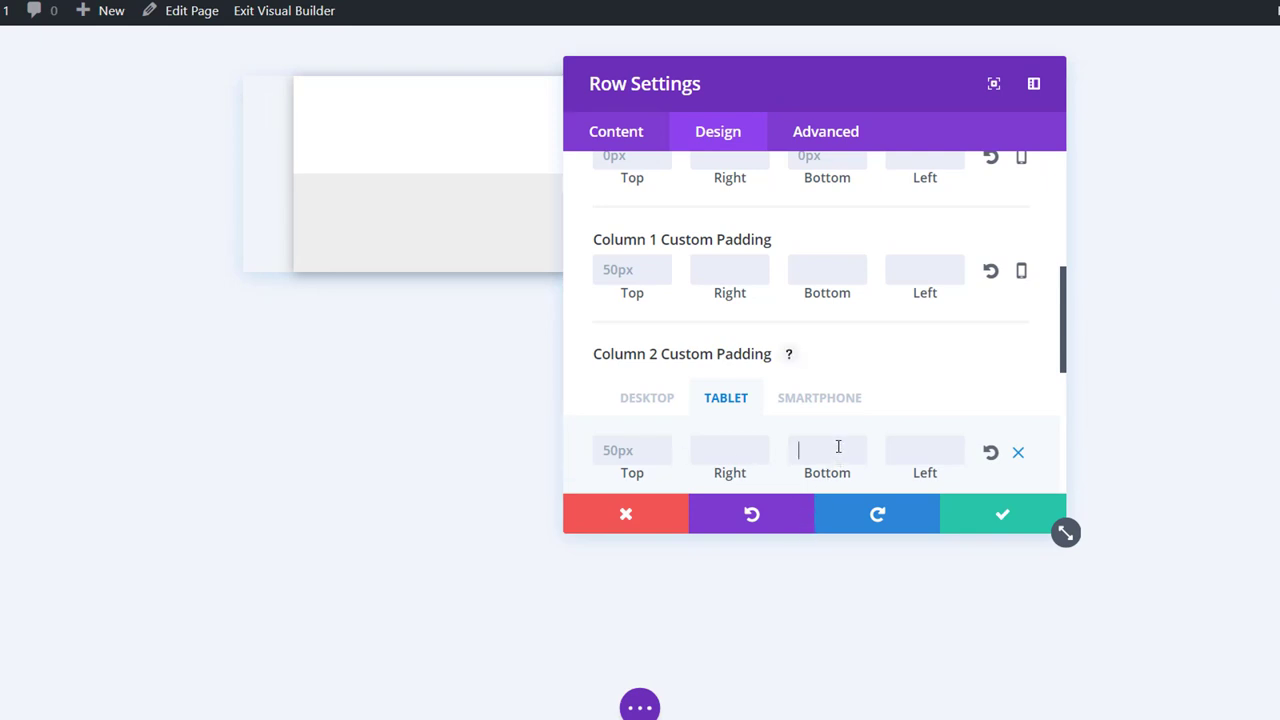
pyautogui.write('50')
pyautogui.click(829, 398)
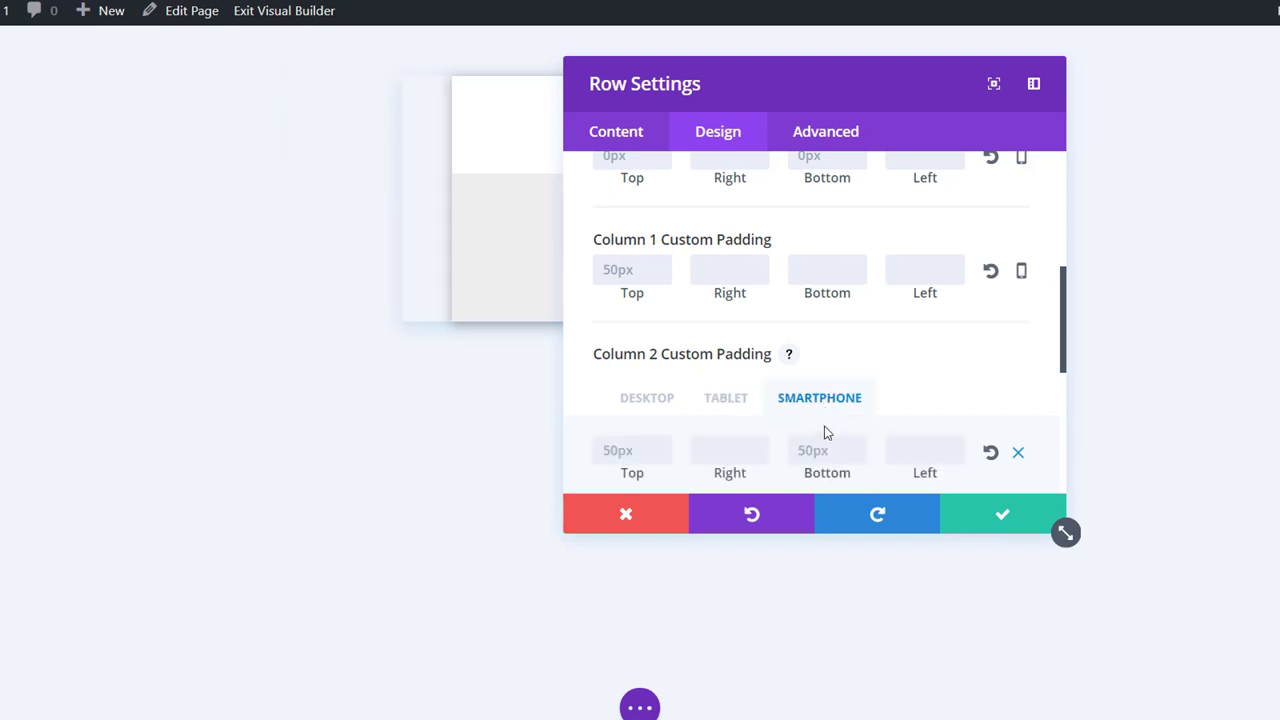
pyautogui.click(826, 450)
pyautogui.write('20')
pyautogui.click(657, 404)
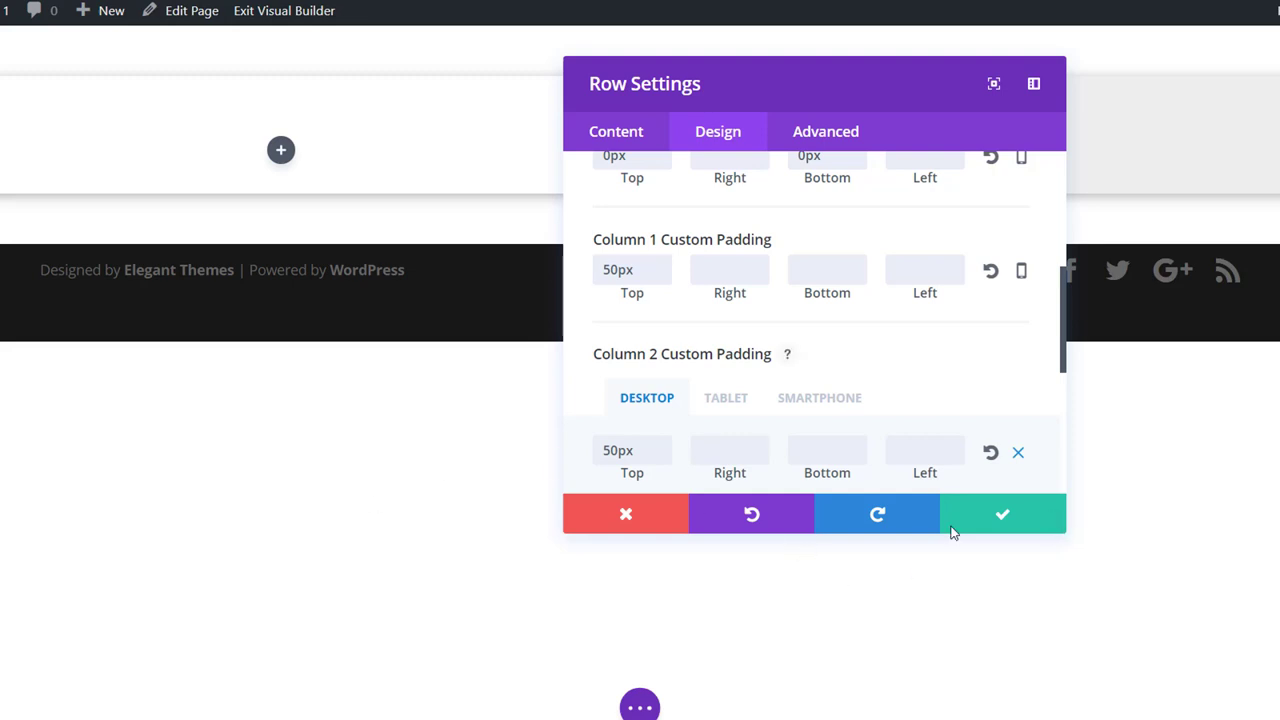
pyautogui.click(990, 515)
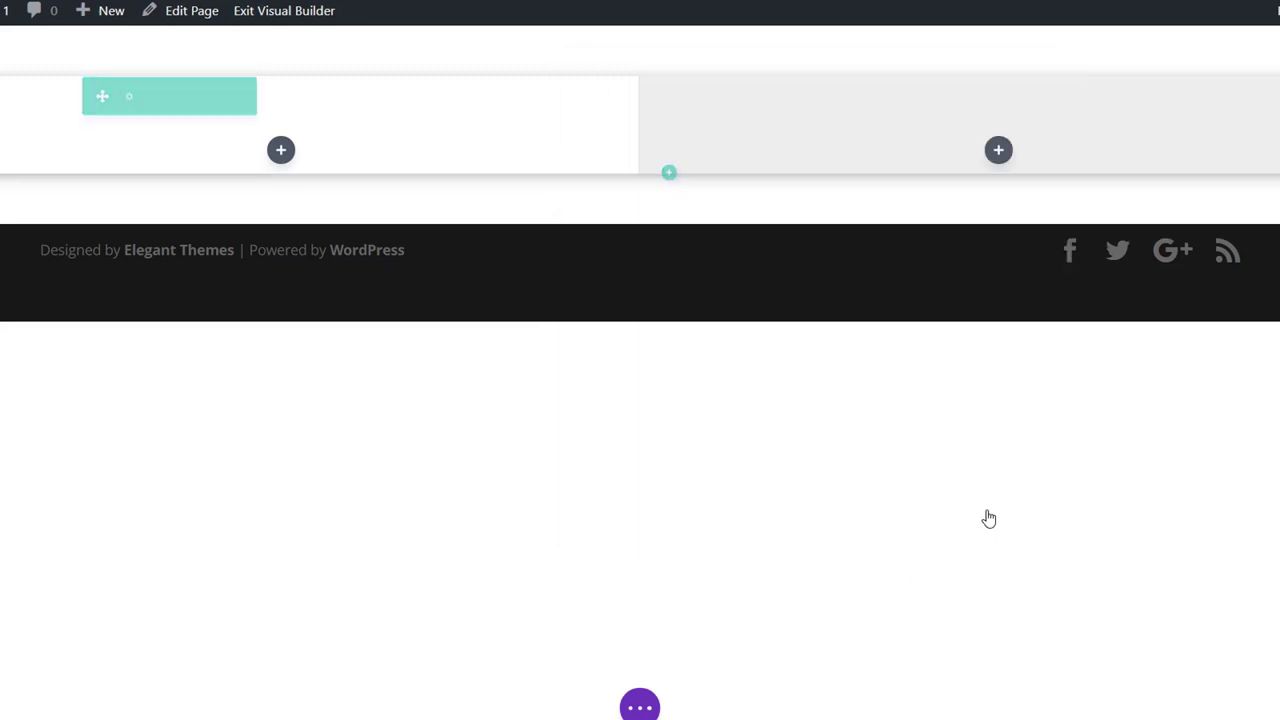
# - Insert an Image module in the first column using the laptop picture MB-purefront.jpg from the media library
pyautogui.click(283, 151)
pyautogui.write('im')
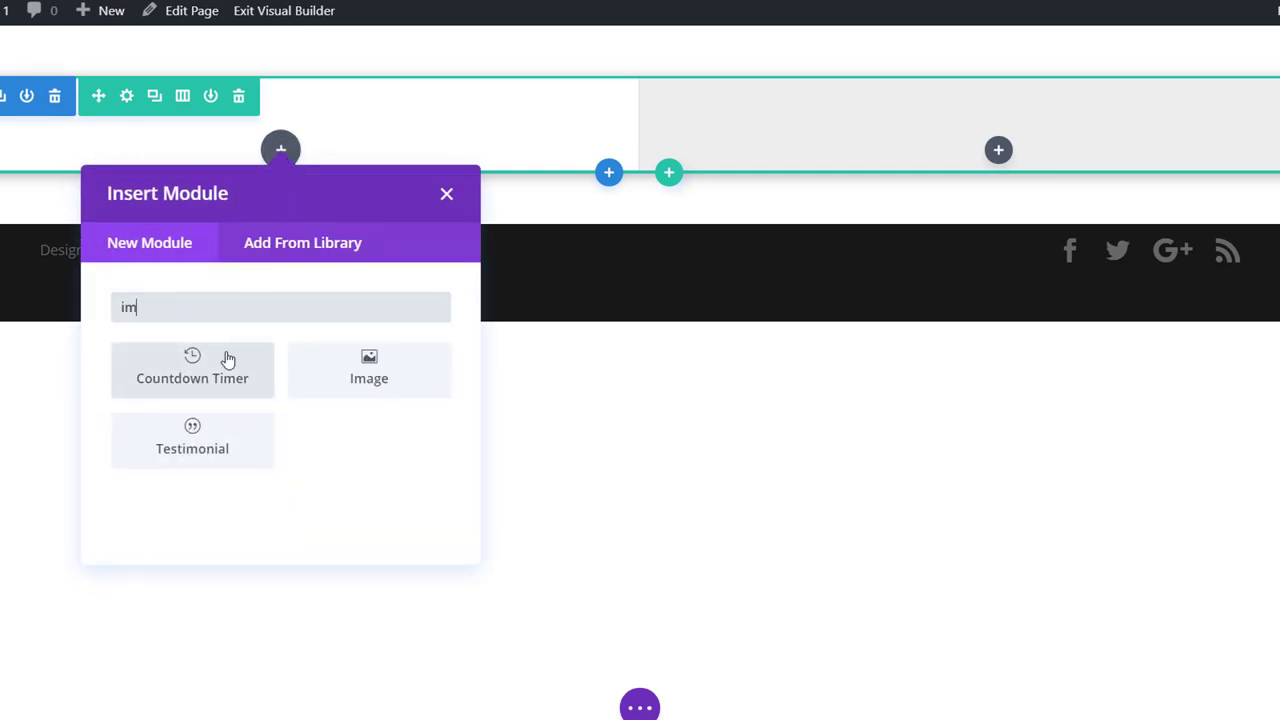
pyautogui.click(329, 374)
pyautogui.moveTo(857, 51); pyautogui.dragTo(994, 175)
pyautogui.click(1050, 392)
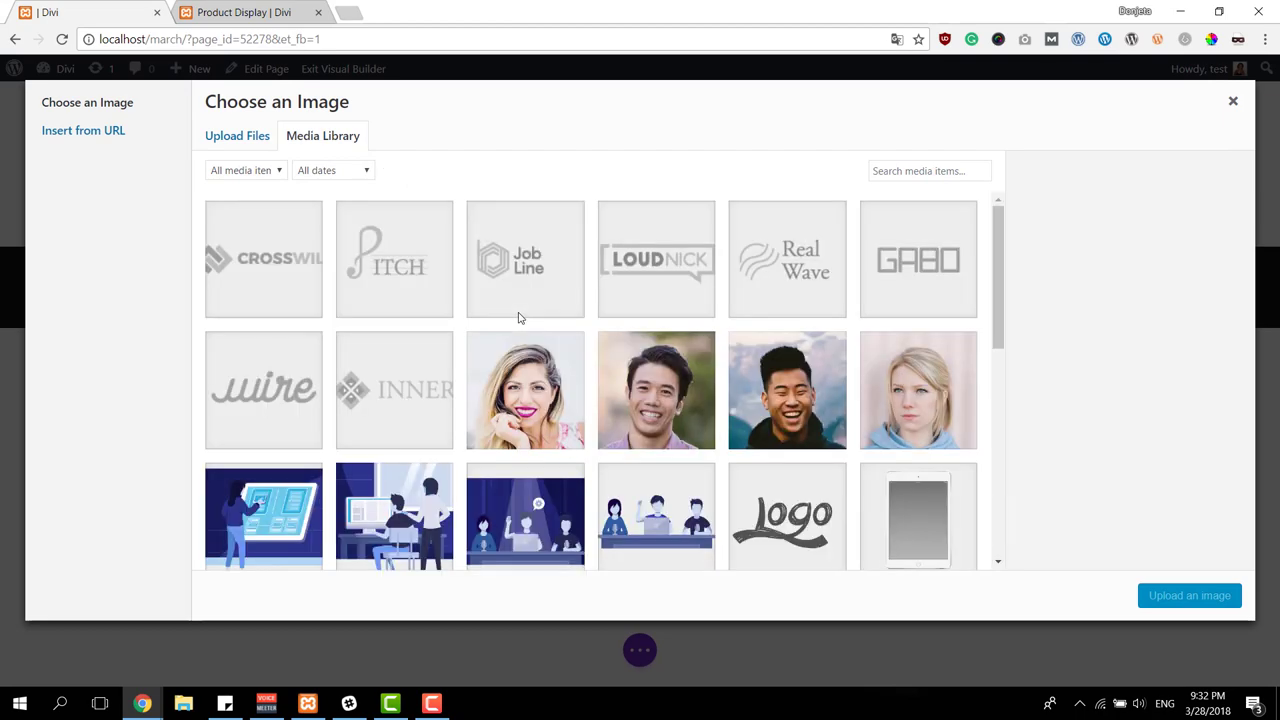
pyautogui.scroll(-3, 521, 318)
pyautogui.scroll(1, 534, 314)
pyautogui.click(386, 366)
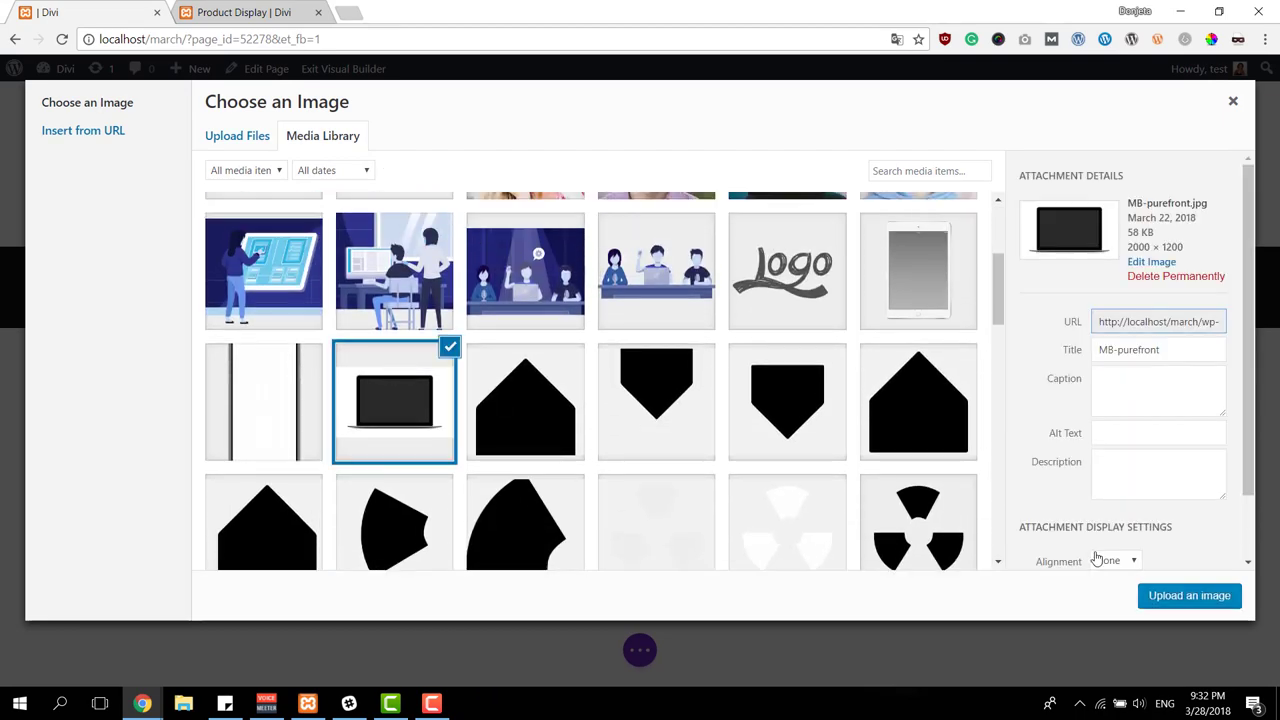
pyautogui.click(1214, 604)
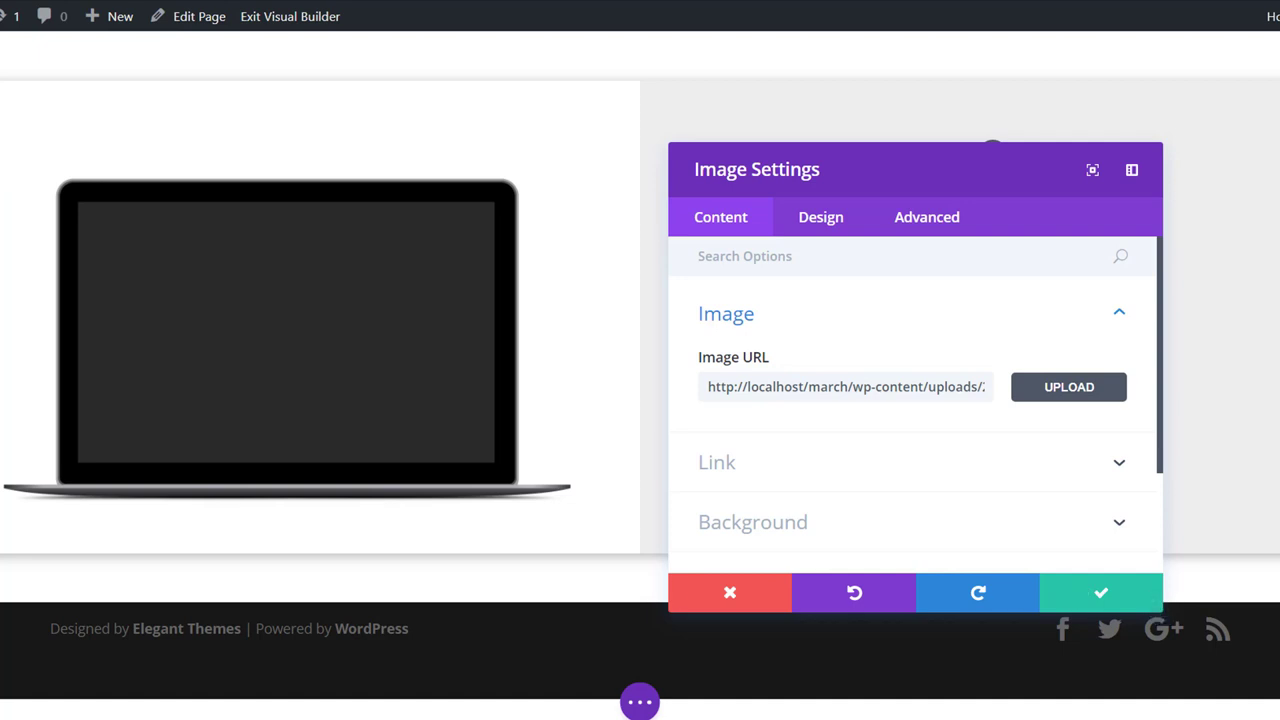
# - Set the laptop image's custom margin to 18% at the top and -10% at the bottom for desktop
pyautogui.click(821, 218)
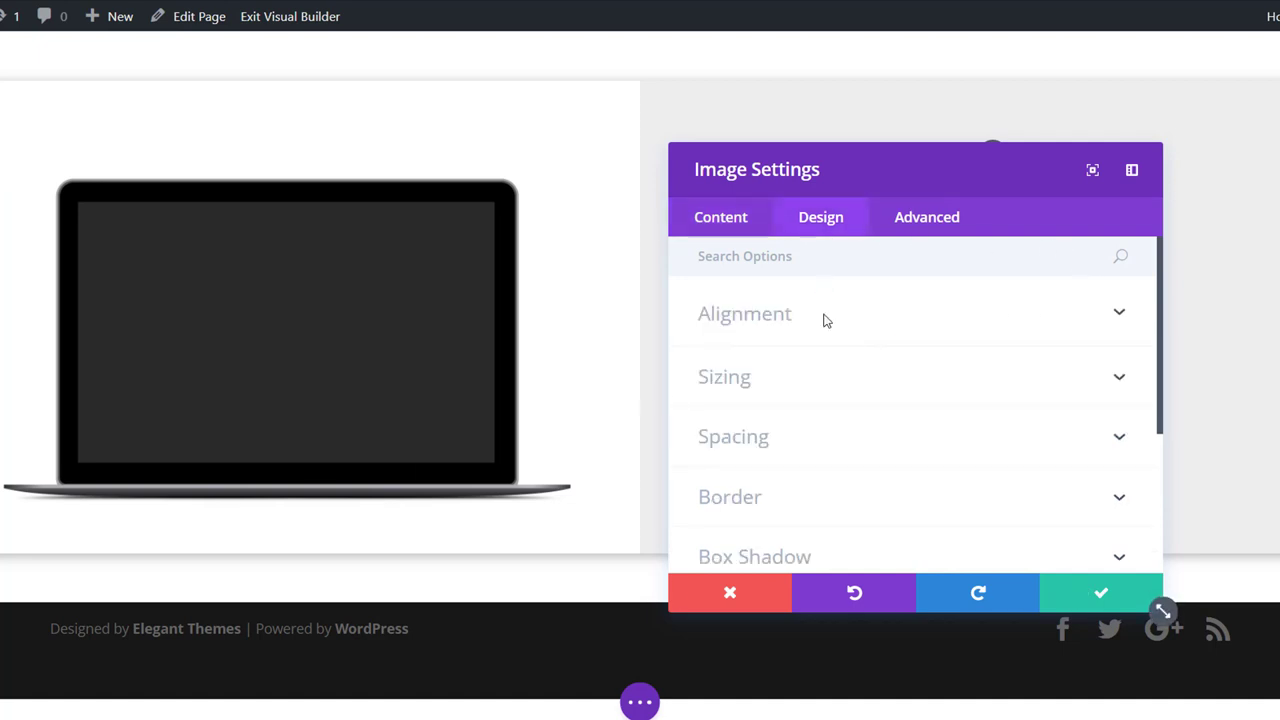
pyautogui.click(821, 440)
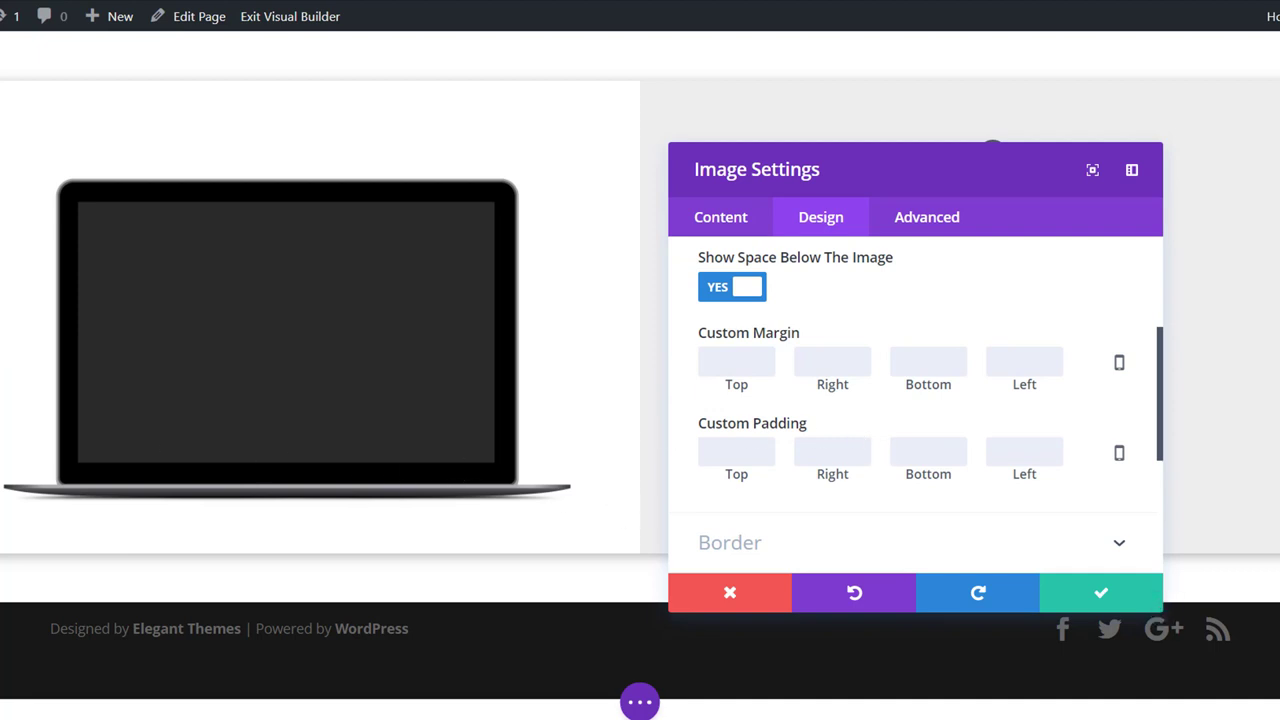
pyautogui.click(714, 361)
pyautogui.write('18%')
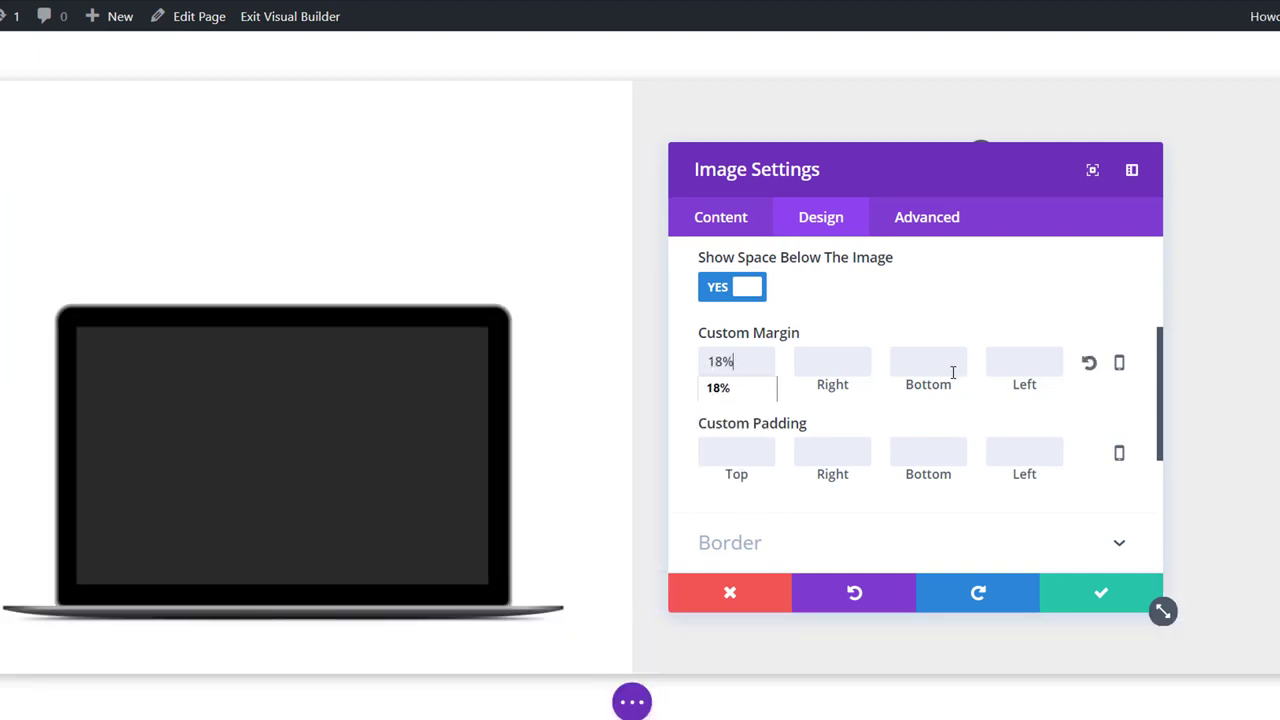
pyautogui.click(925, 364)
pyautogui.write('-10%')
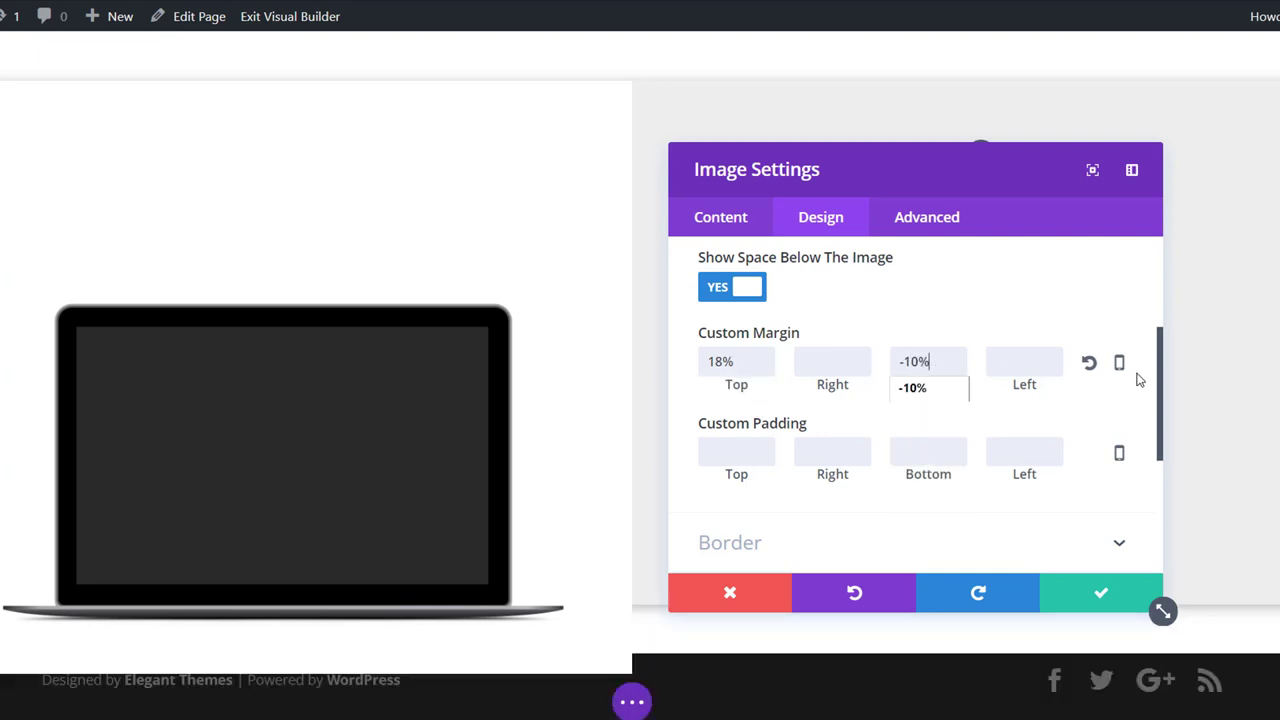
# - Set the laptop image's top and bottom margins to 0px for tablet, check the other device views, and save the image settings
pyautogui.click(1121, 365)
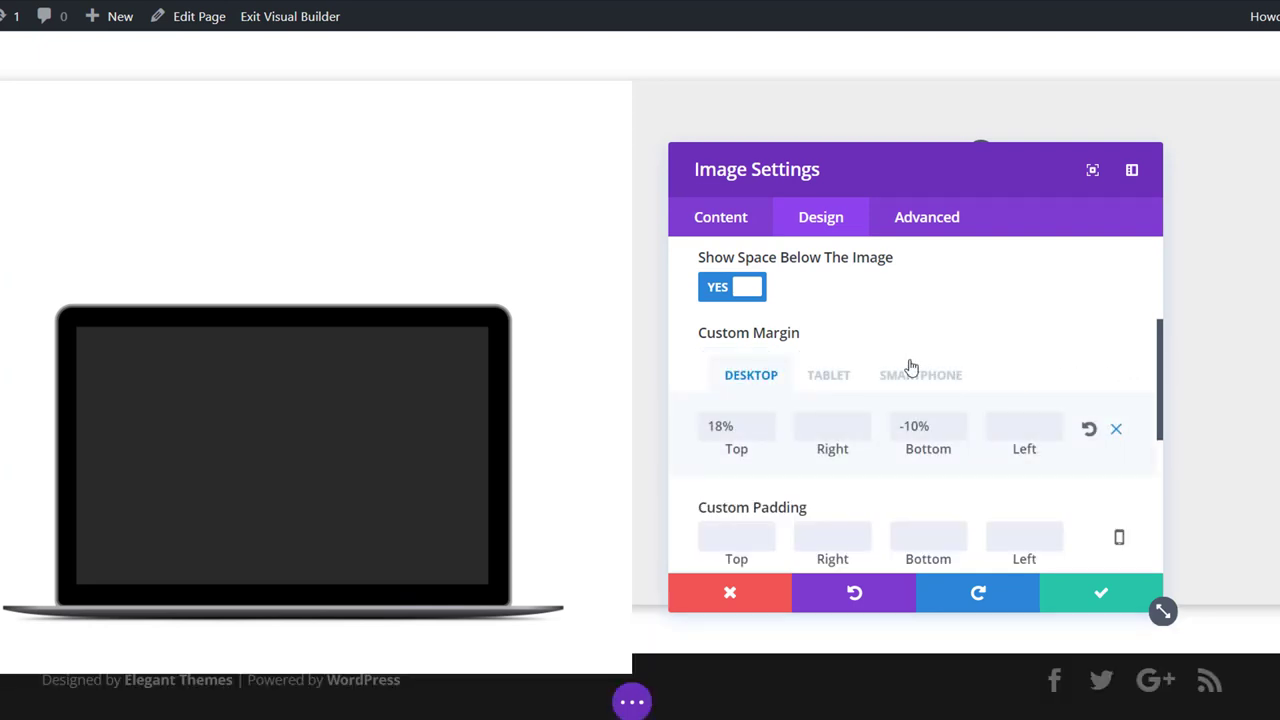
pyautogui.click(853, 369)
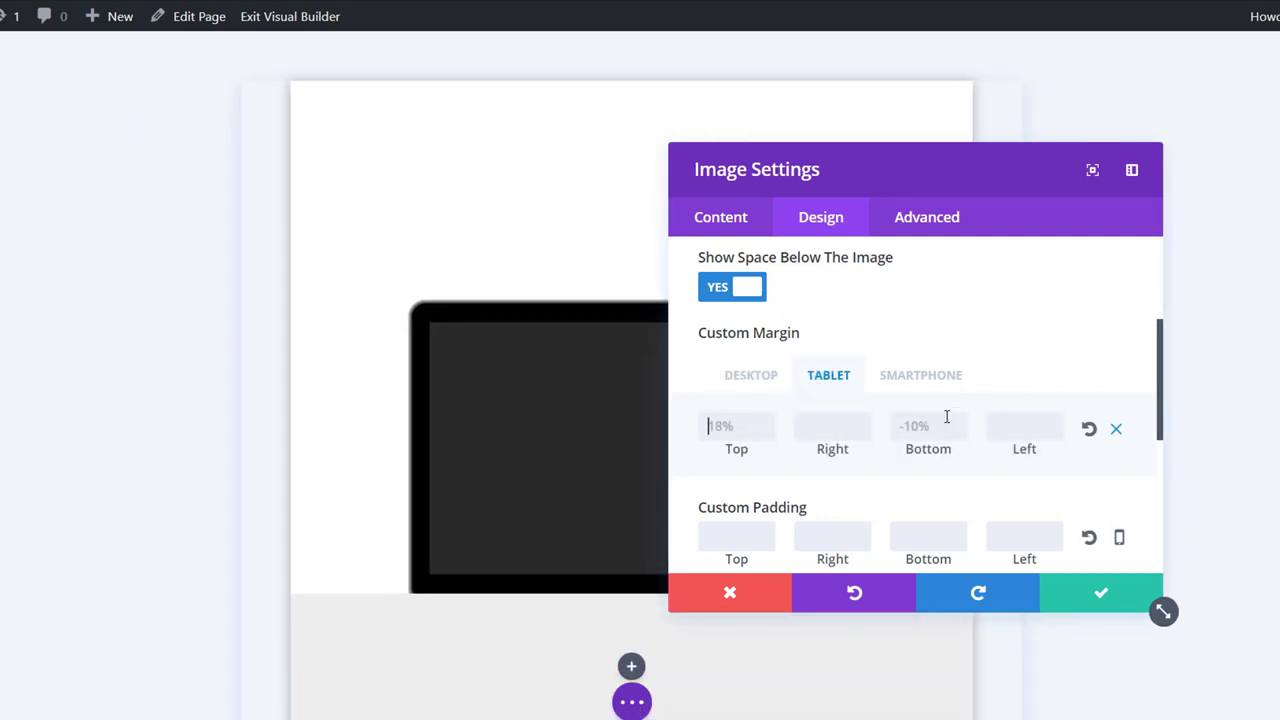
pyautogui.write('0')
pyautogui.click(924, 426)
pyautogui.write('0')
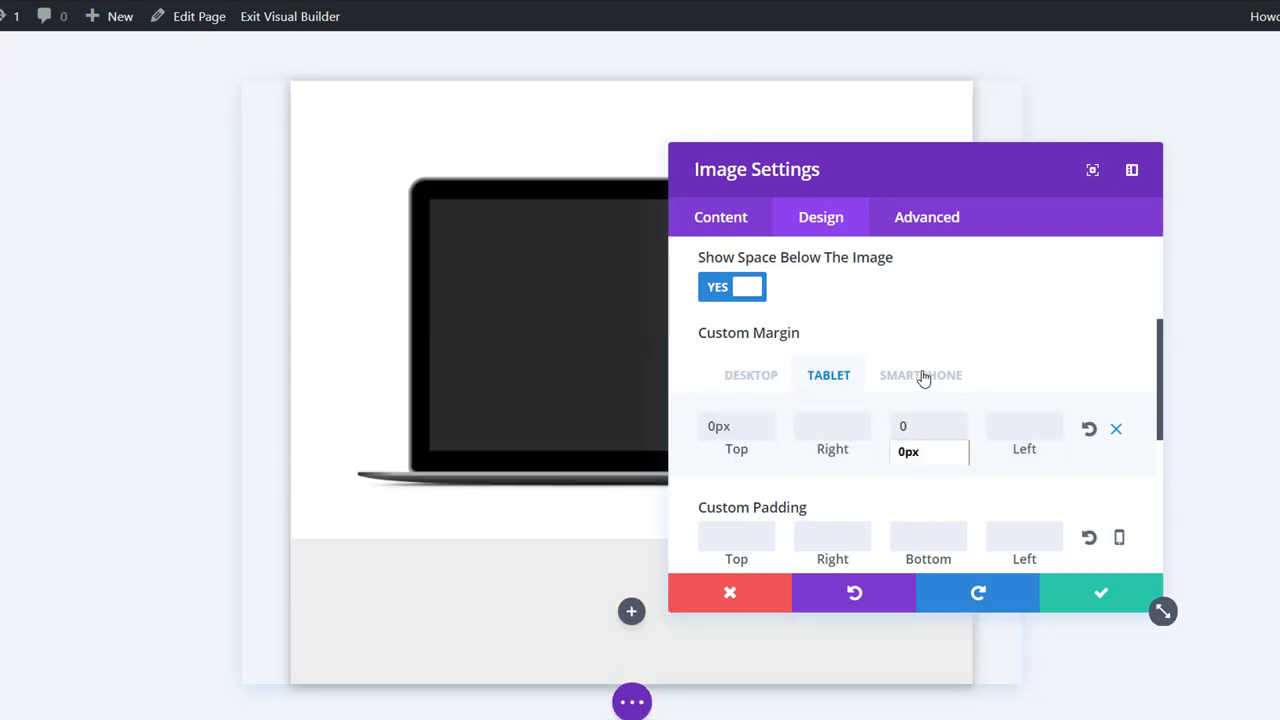
pyautogui.click(920, 375)
pyautogui.click(849, 376)
pyautogui.click(750, 378)
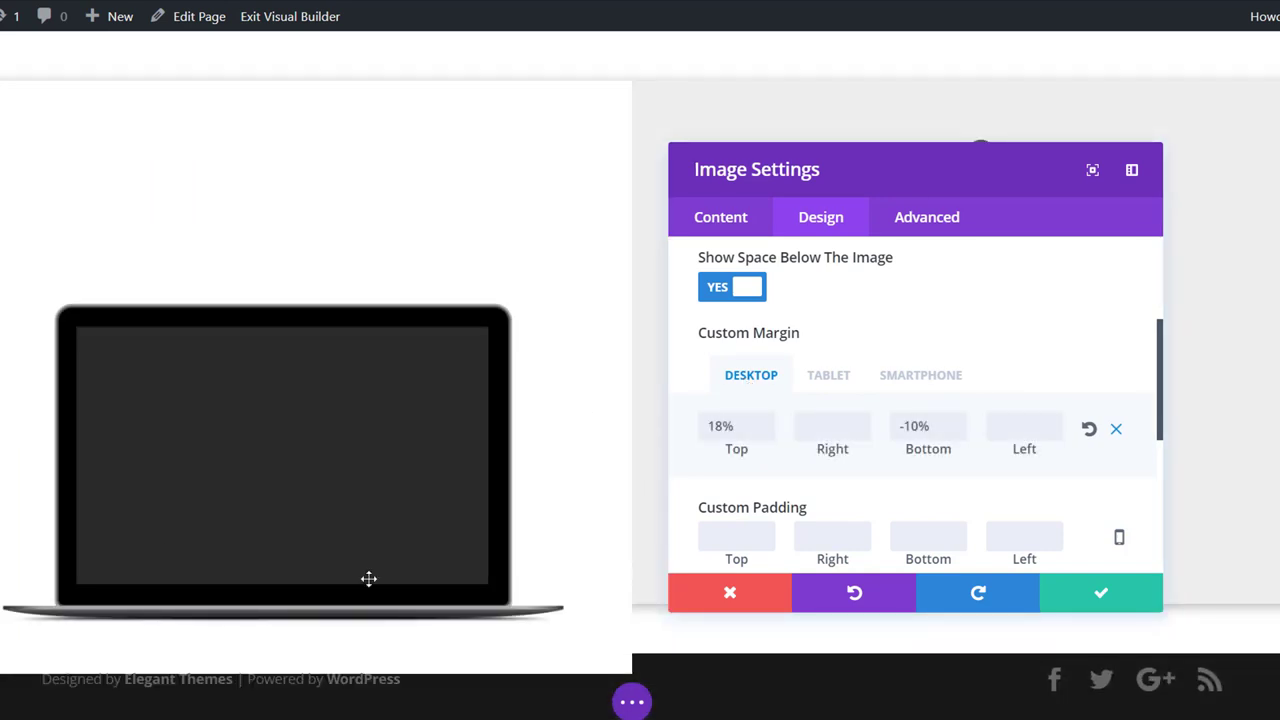
pyautogui.click(1076, 594)
# - Insert a Text module in the second column with the content "laptop xyz"
pyautogui.click(980, 157)
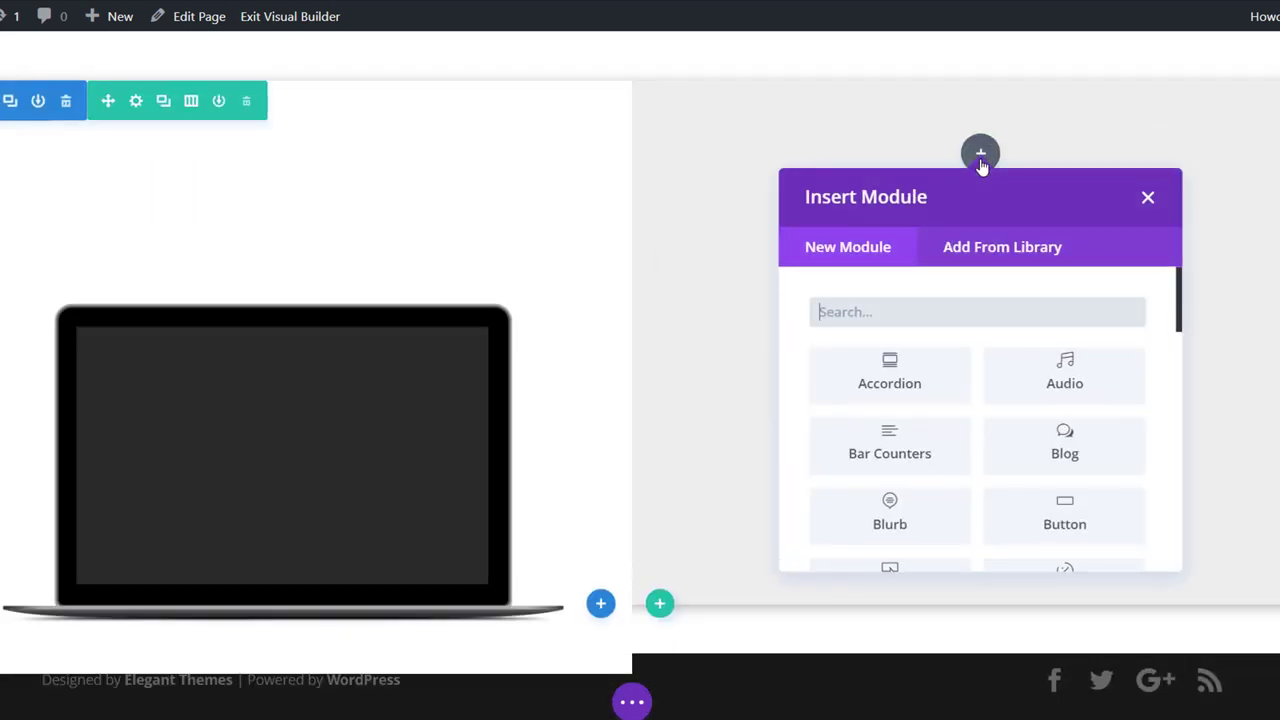
pyautogui.write('text')
pyautogui.click(891, 398)
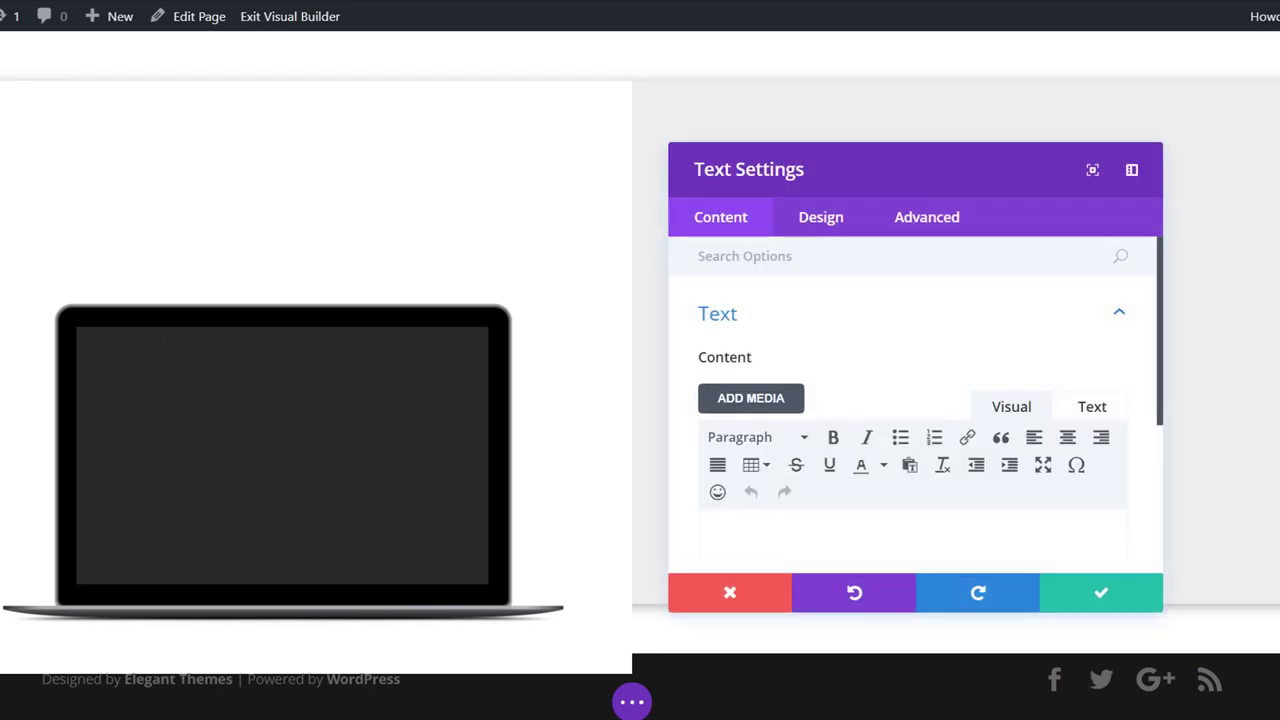
pyautogui.click(891, 529)
pyautogui.write('laptop xyz')
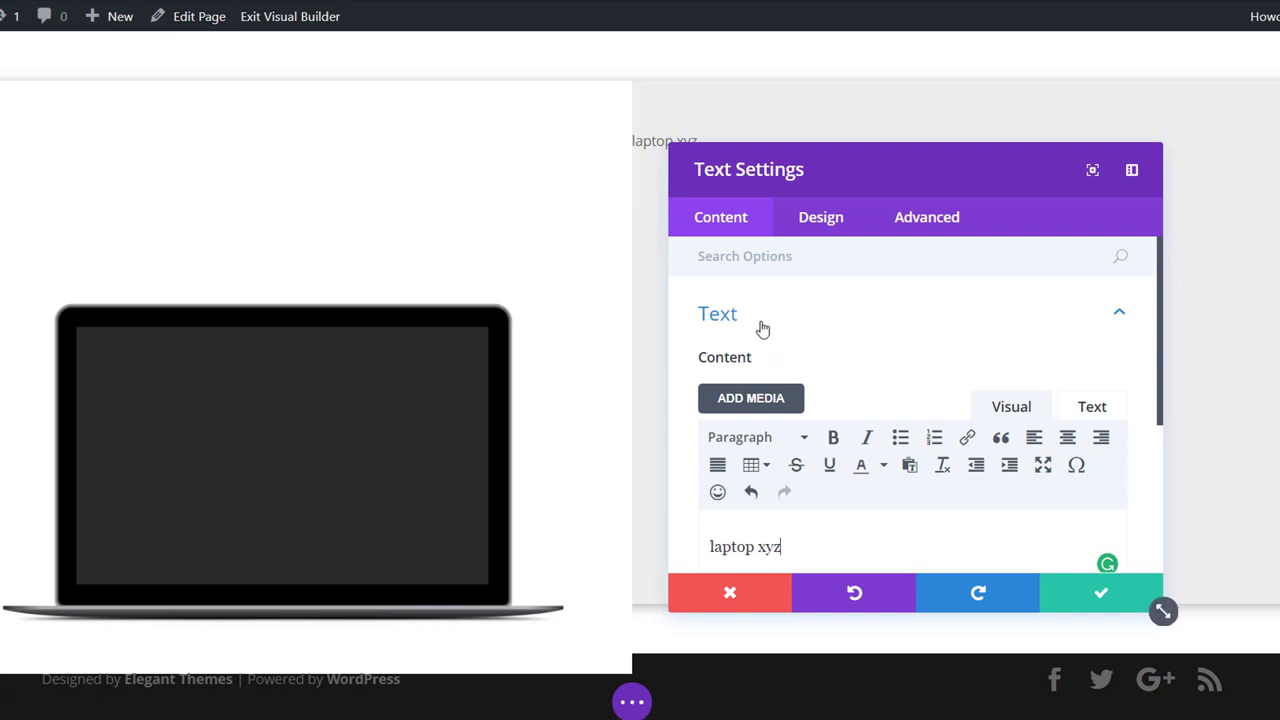
# - Style the product title text as Ultra Bold and uppercase, with a text size of 36px
pyautogui.click(829, 217)
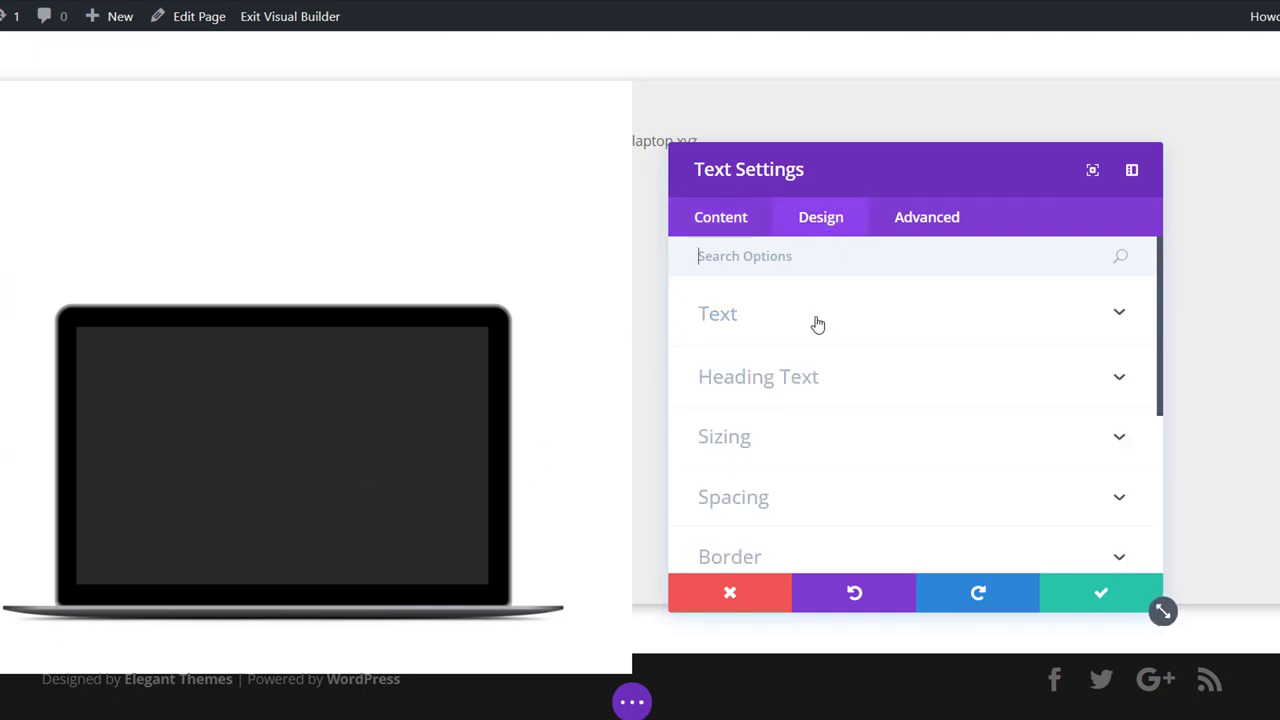
pyautogui.click(817, 325)
pyautogui.scroll(-3, 940, 406)
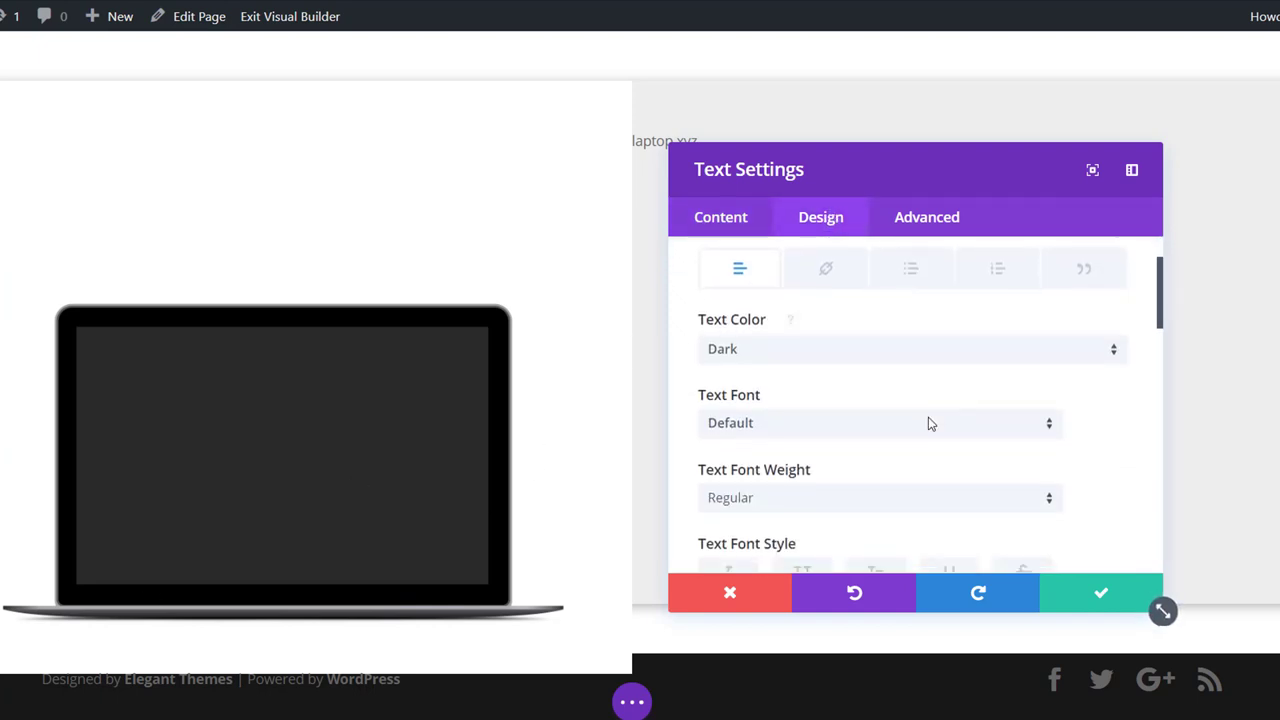
pyautogui.click(885, 404)
pyautogui.click(829, 553)
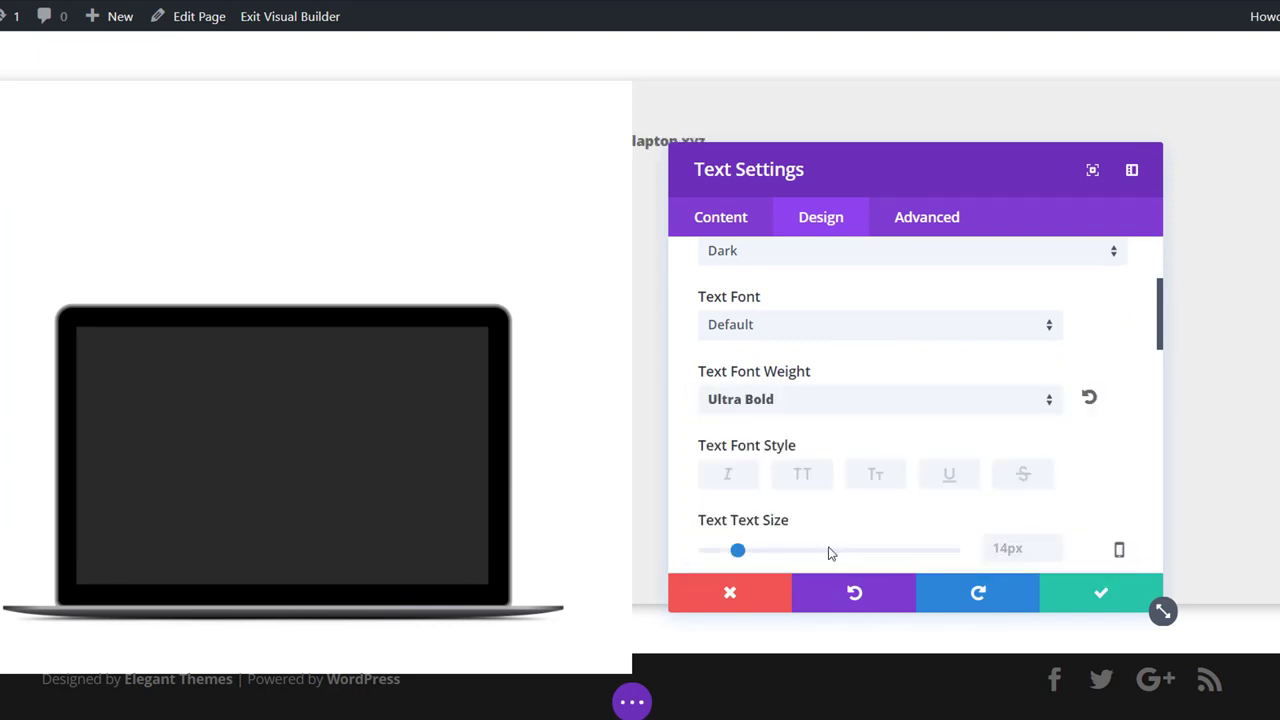
pyautogui.scroll(-1, 800, 443)
pyautogui.click(803, 378)
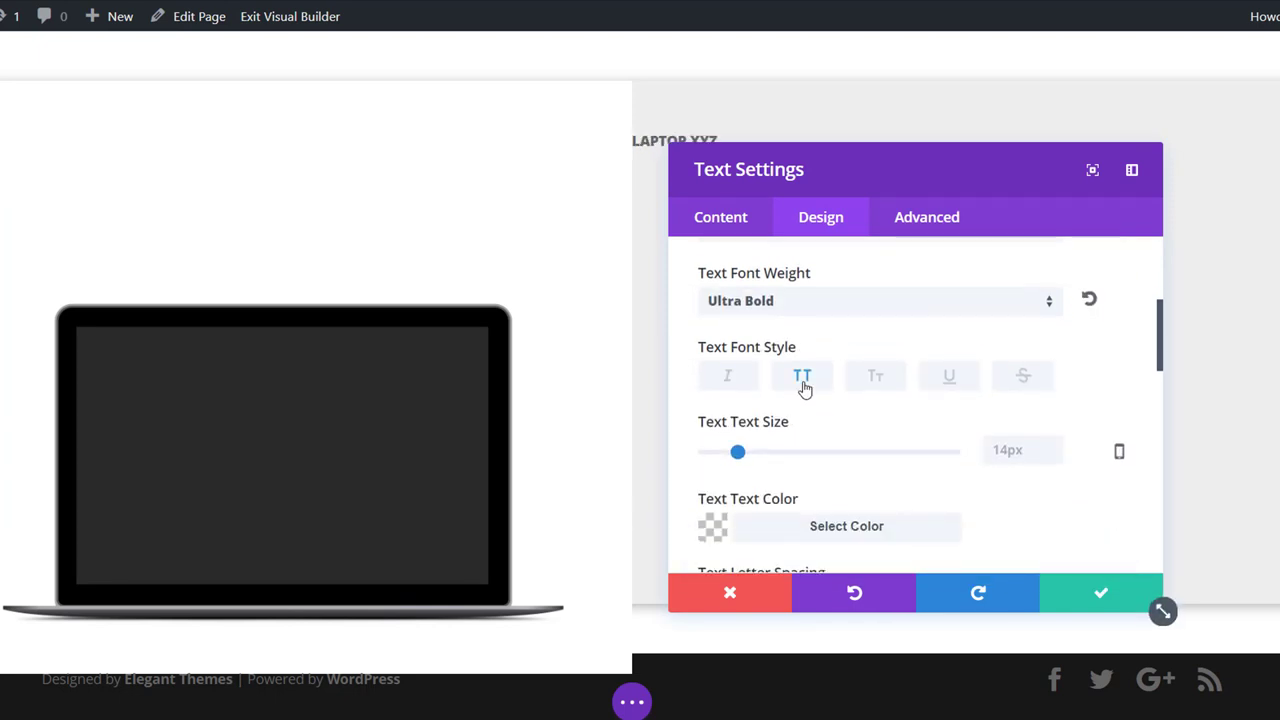
pyautogui.moveTo(737, 451); pyautogui.dragTo(793, 452)
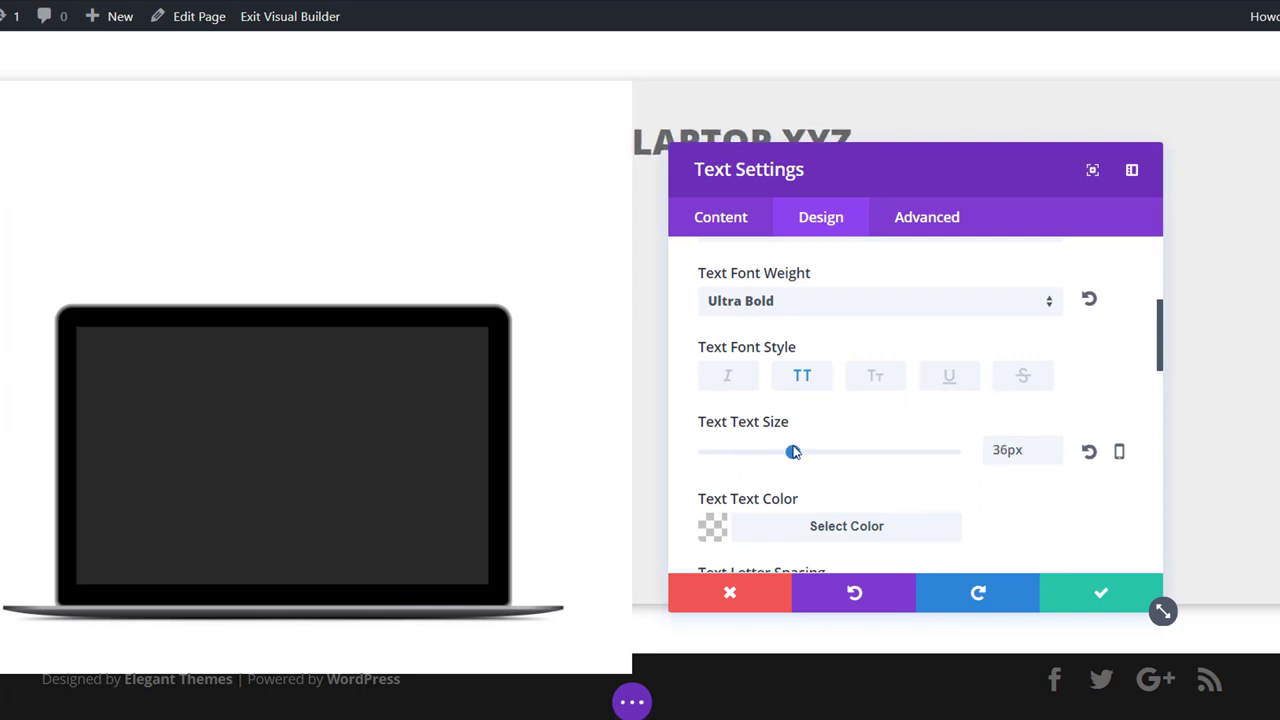
# - Set the product title's text color to #e00b00
pyautogui.scroll(-2, 800, 440)
pyautogui.click(800, 430)
pyautogui.scroll(-3, 800, 434)
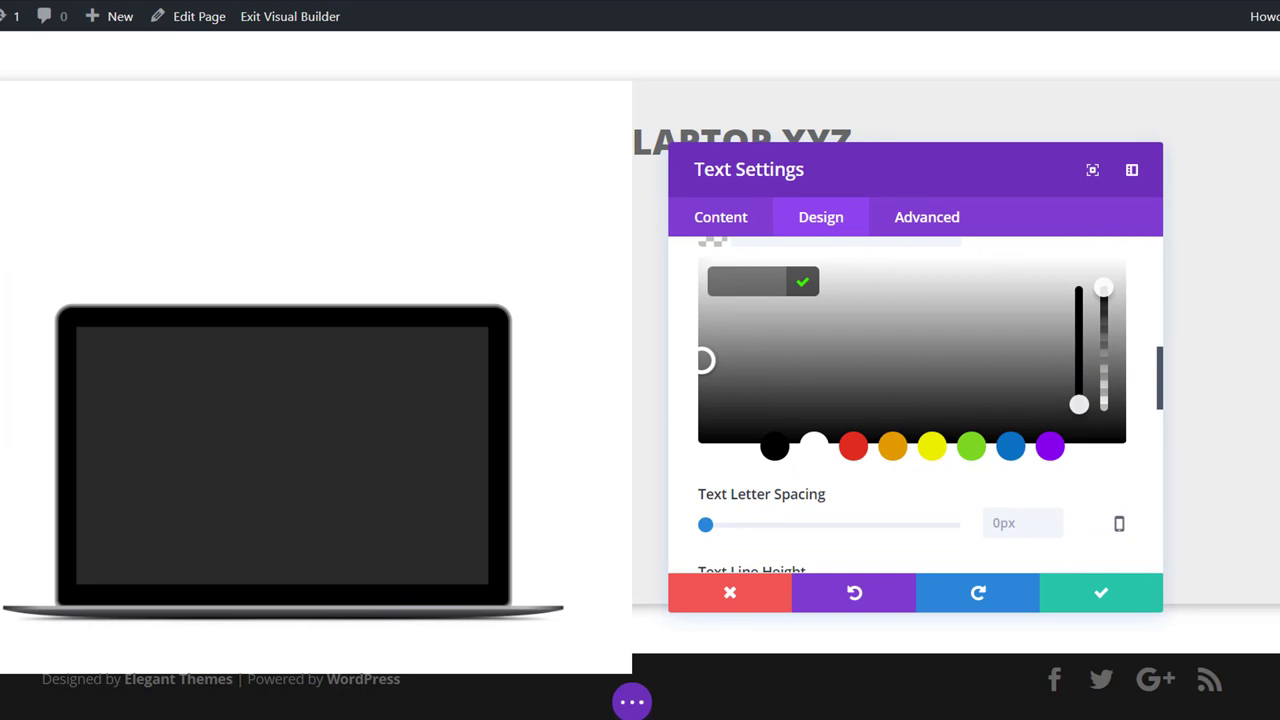
pyautogui.write('#e00b00')
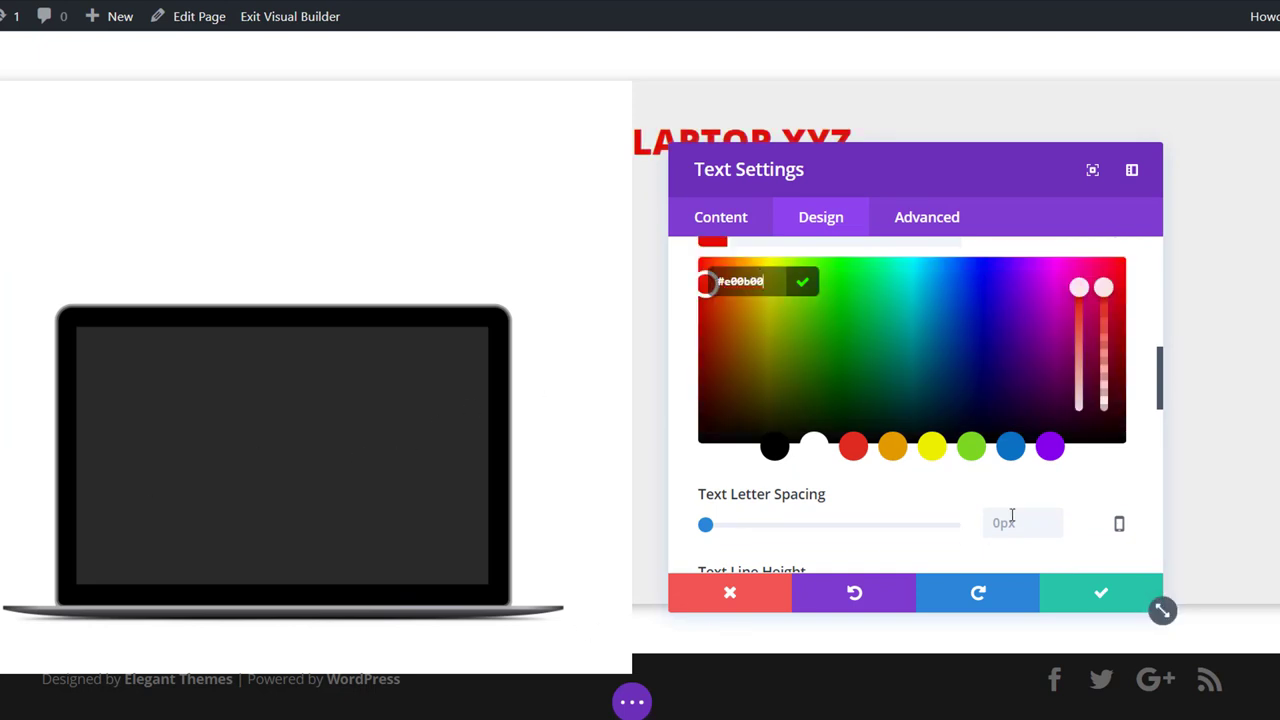
# - Give the product title a 50px top margin and 10% left padding, and save the text settings
pyautogui.scroll(-6, 990, 489)
pyautogui.click(922, 486)
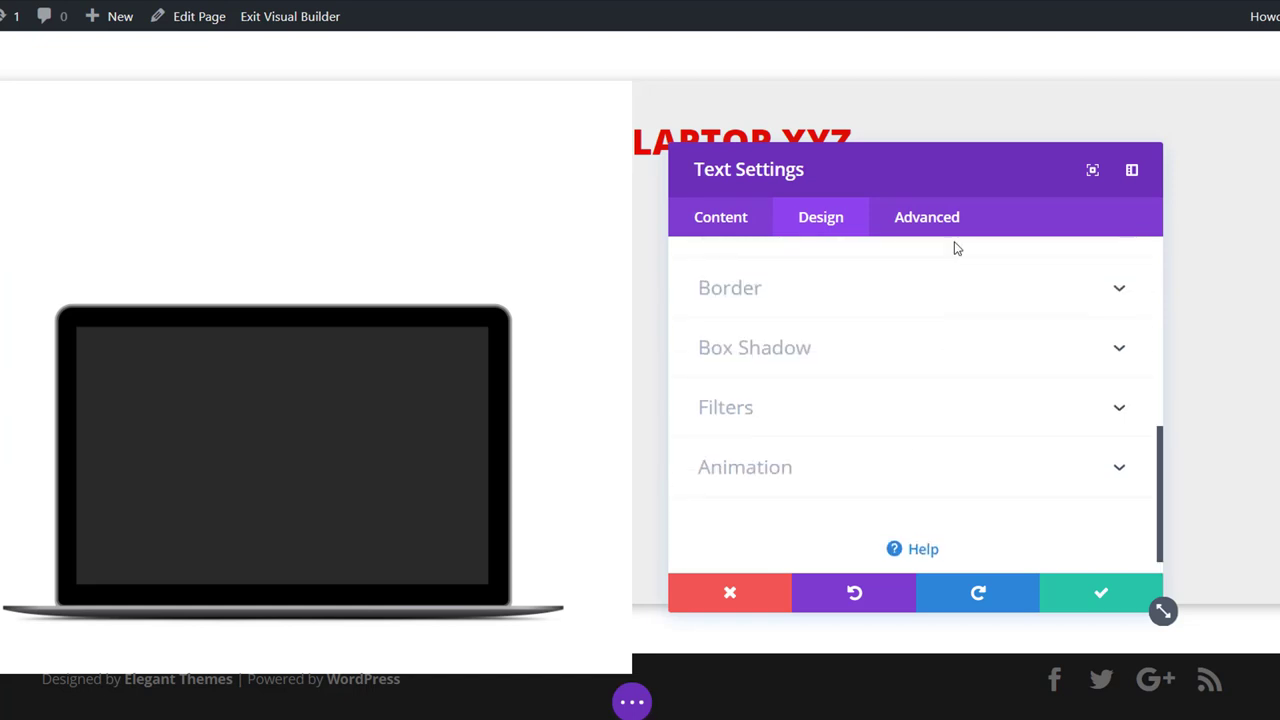
pyautogui.moveTo(925, 170); pyautogui.dragTo(975, 214)
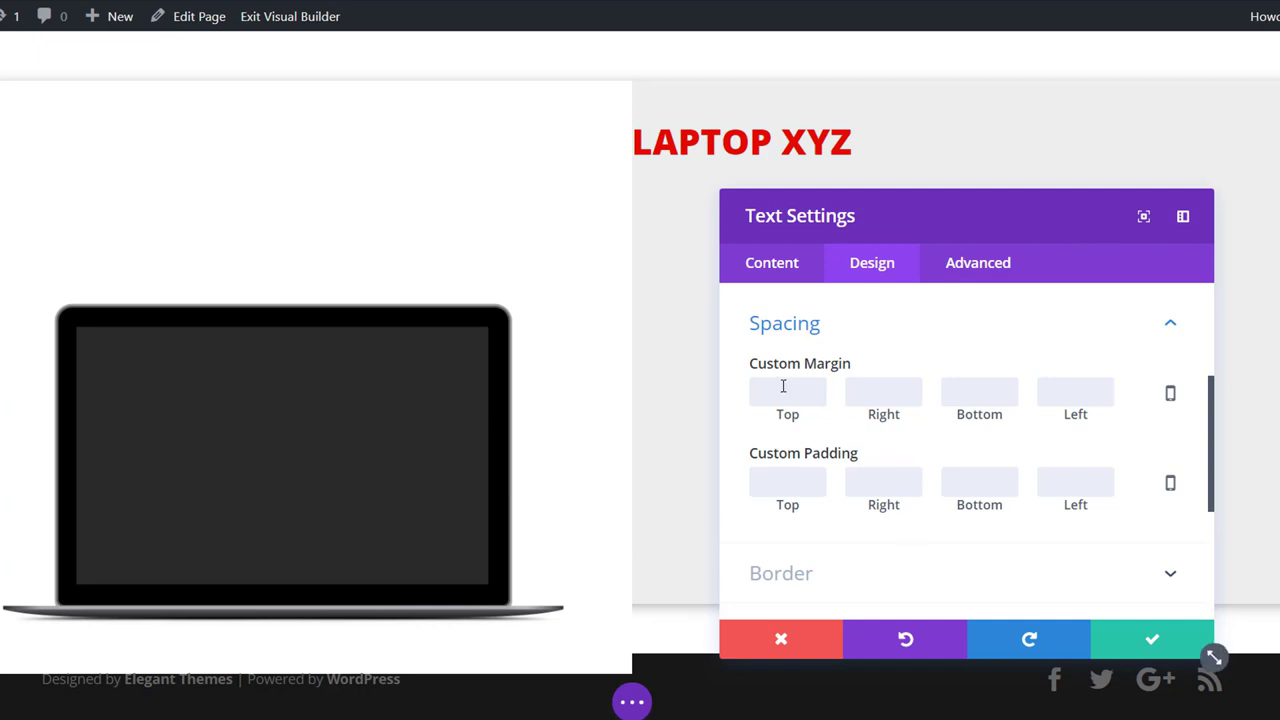
pyautogui.write('50')
pyautogui.click(900, 340)
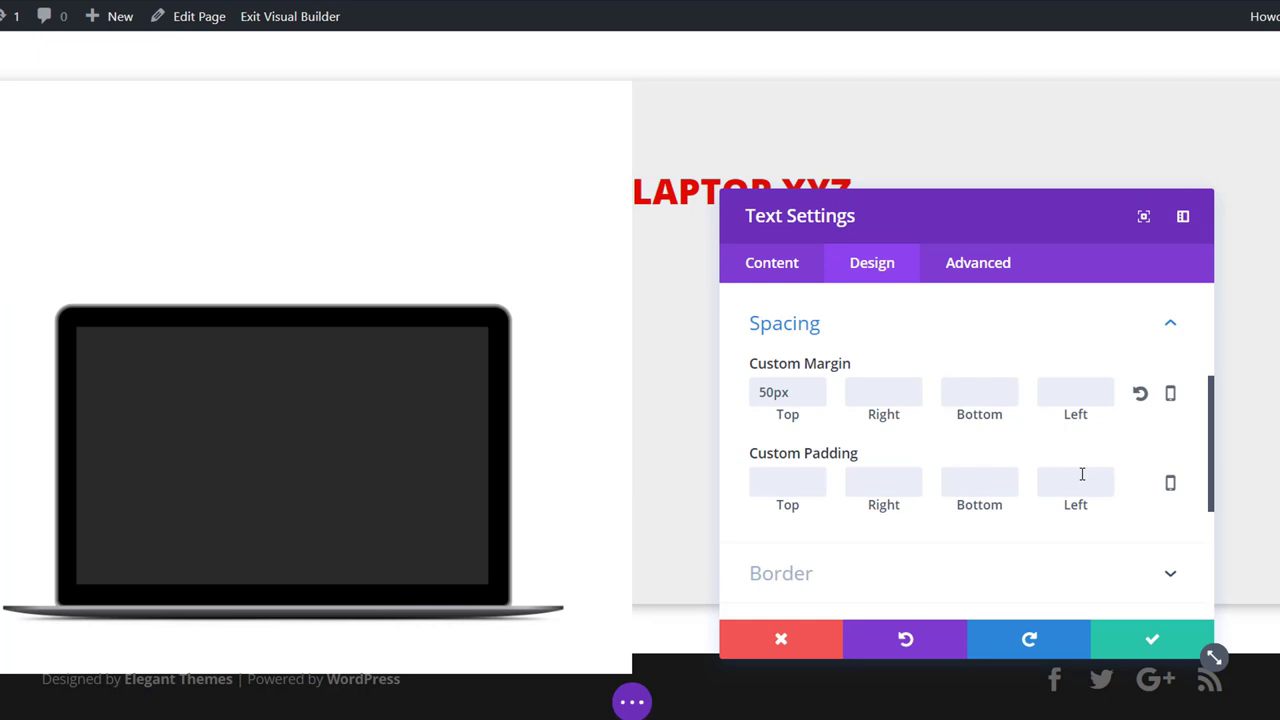
pyautogui.click(1082, 474)
pyautogui.write('10%')
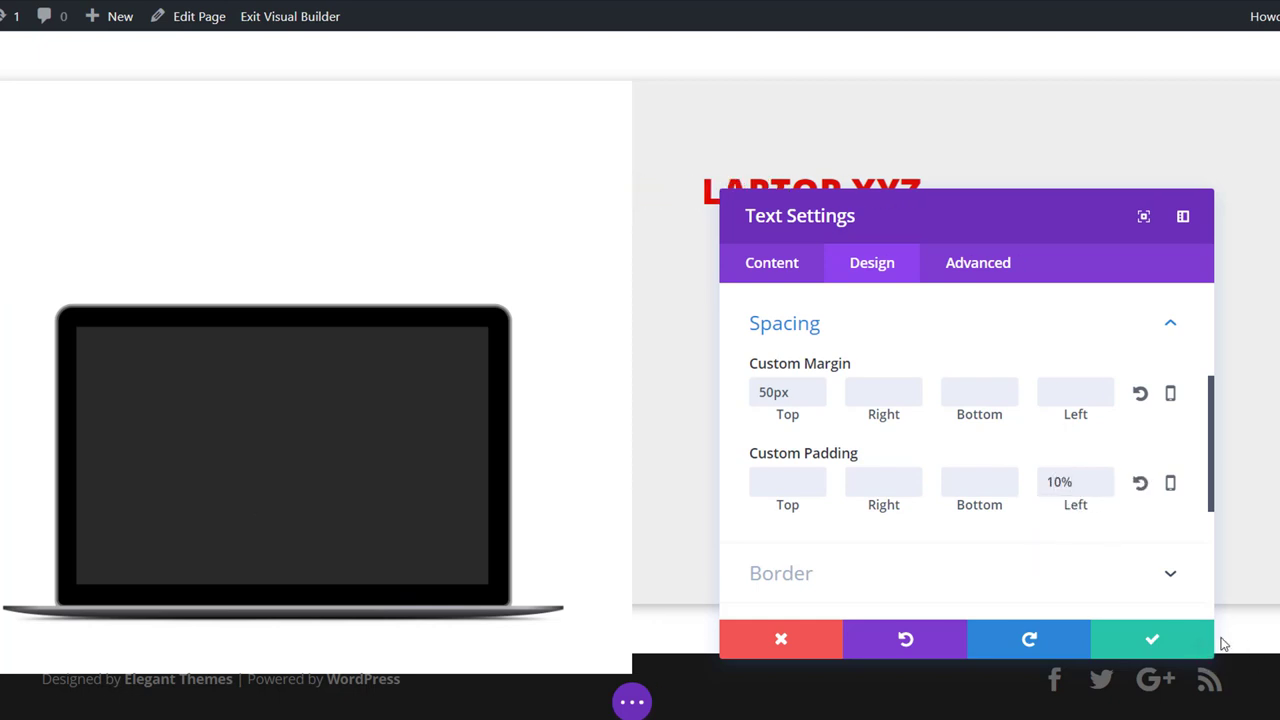
pyautogui.click(1140, 640)
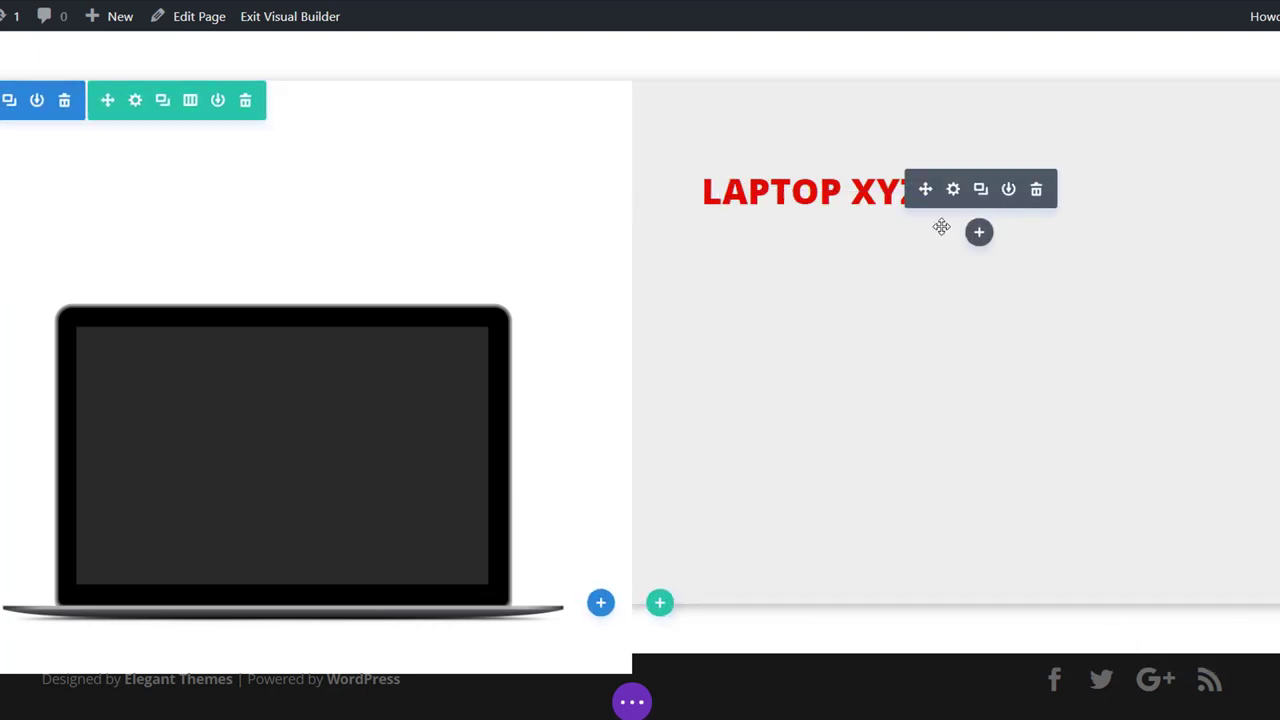
# - Insert a second Text module below the product title with a Lorem ipsum paragraph as its content
pyautogui.moveTo(921, 187)
pyautogui.click(978, 231)
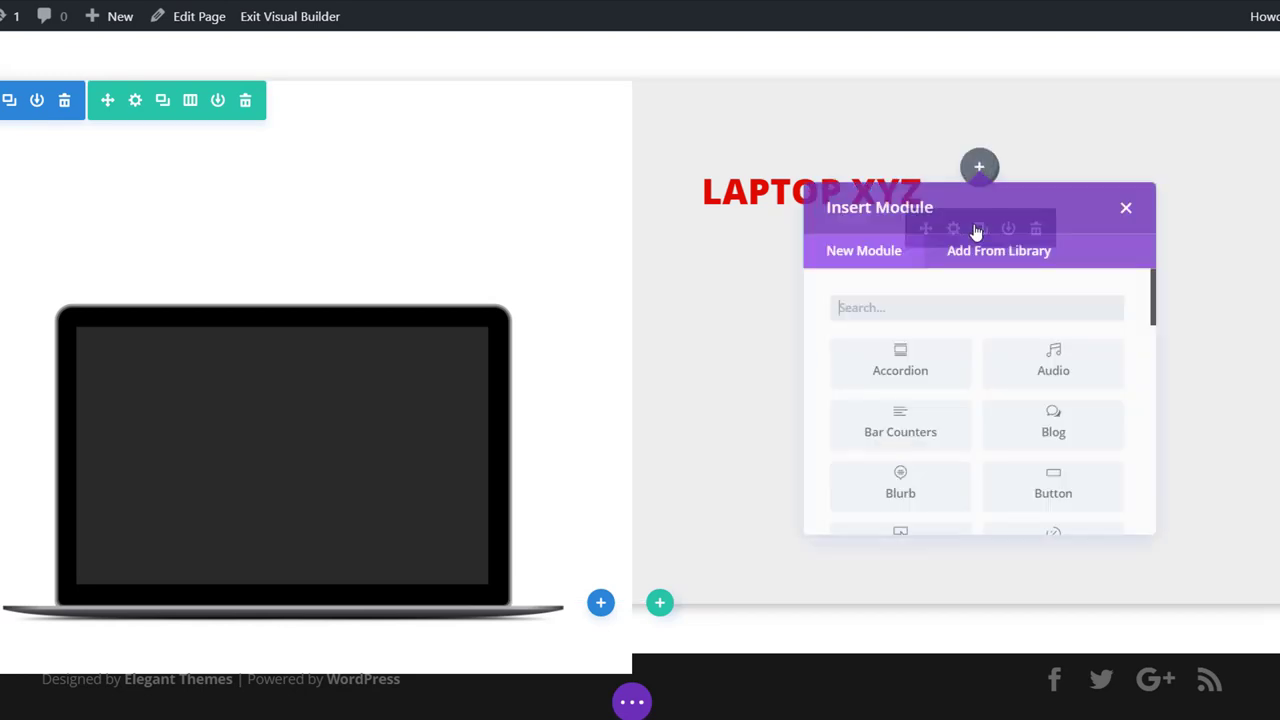
pyautogui.write('text')
pyautogui.click(893, 385)
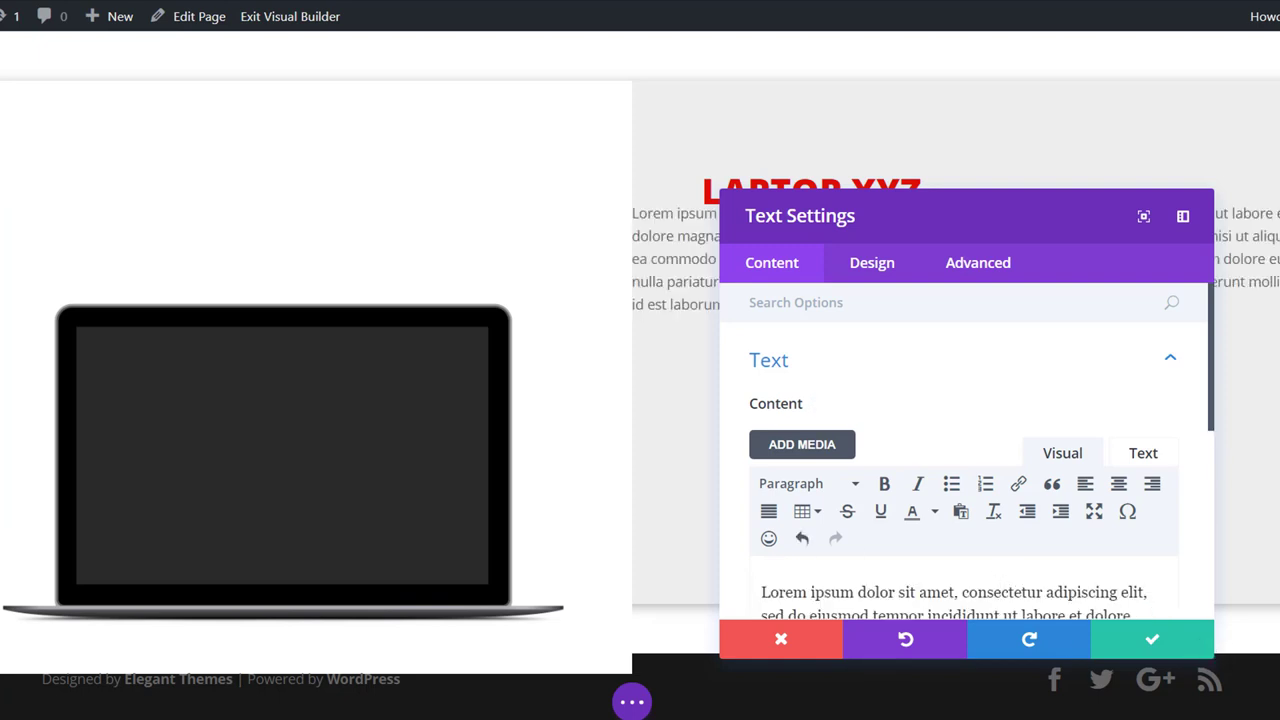
# - Set the width of the Lorem ipsum description module to 75%
pyautogui.click(855, 262)
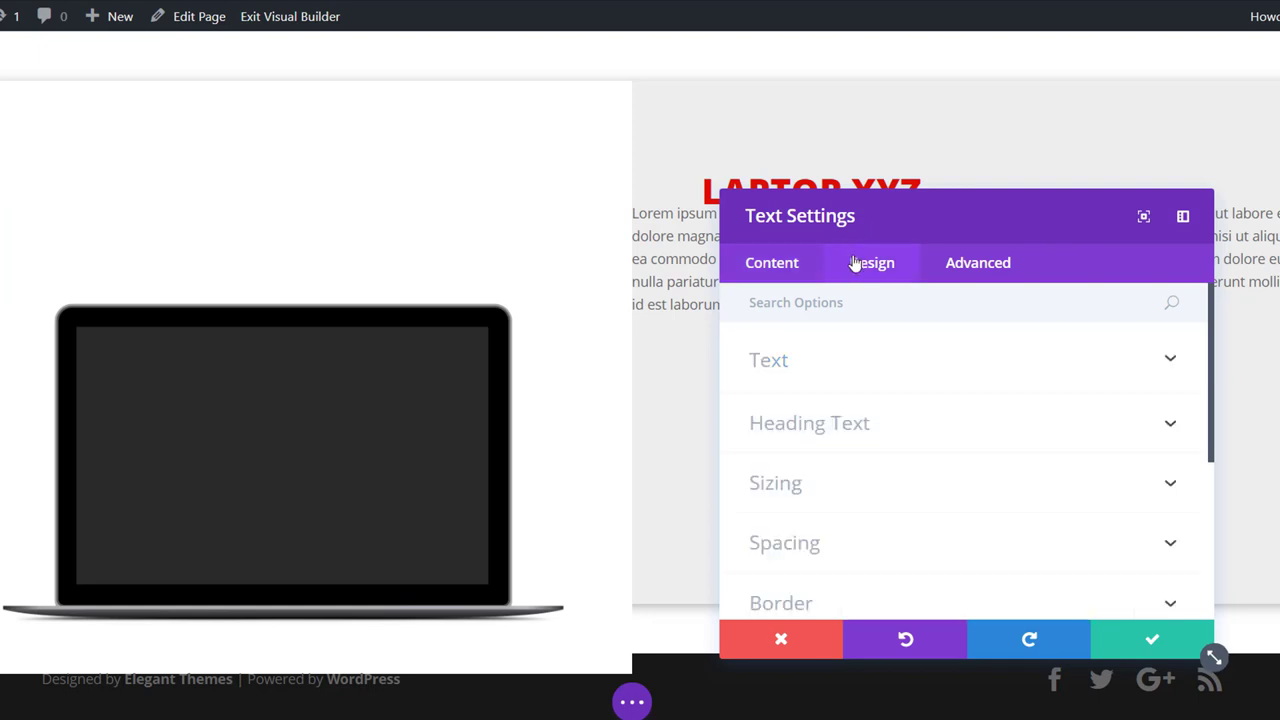
pyautogui.click(866, 362)
pyautogui.scroll(-10, 874, 380)
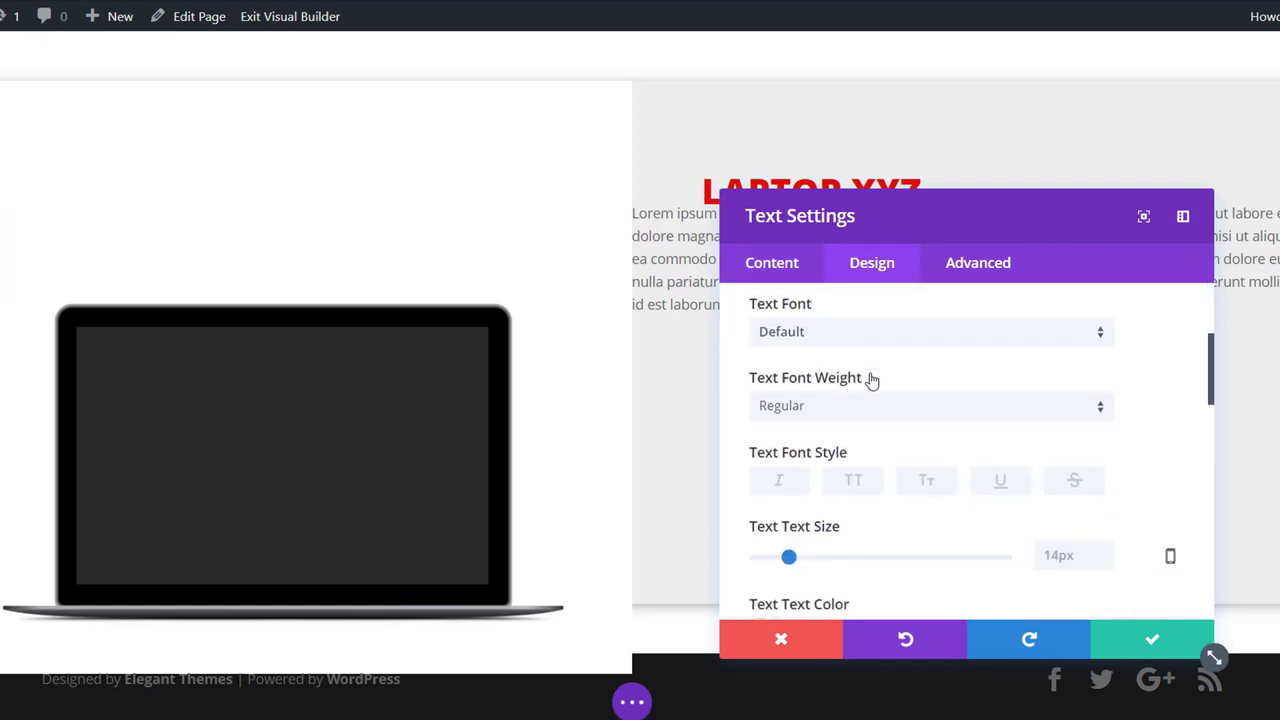
pyautogui.click(881, 452)
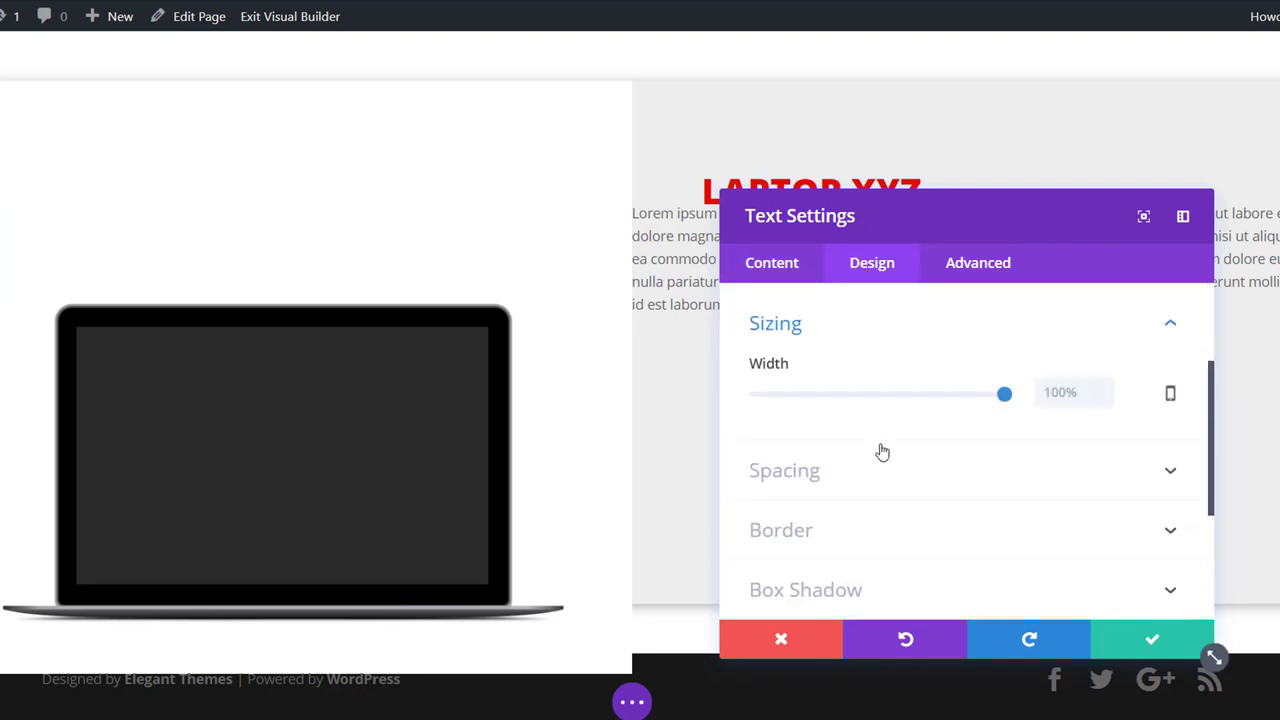
pyautogui.scroll(-1, 881, 452)
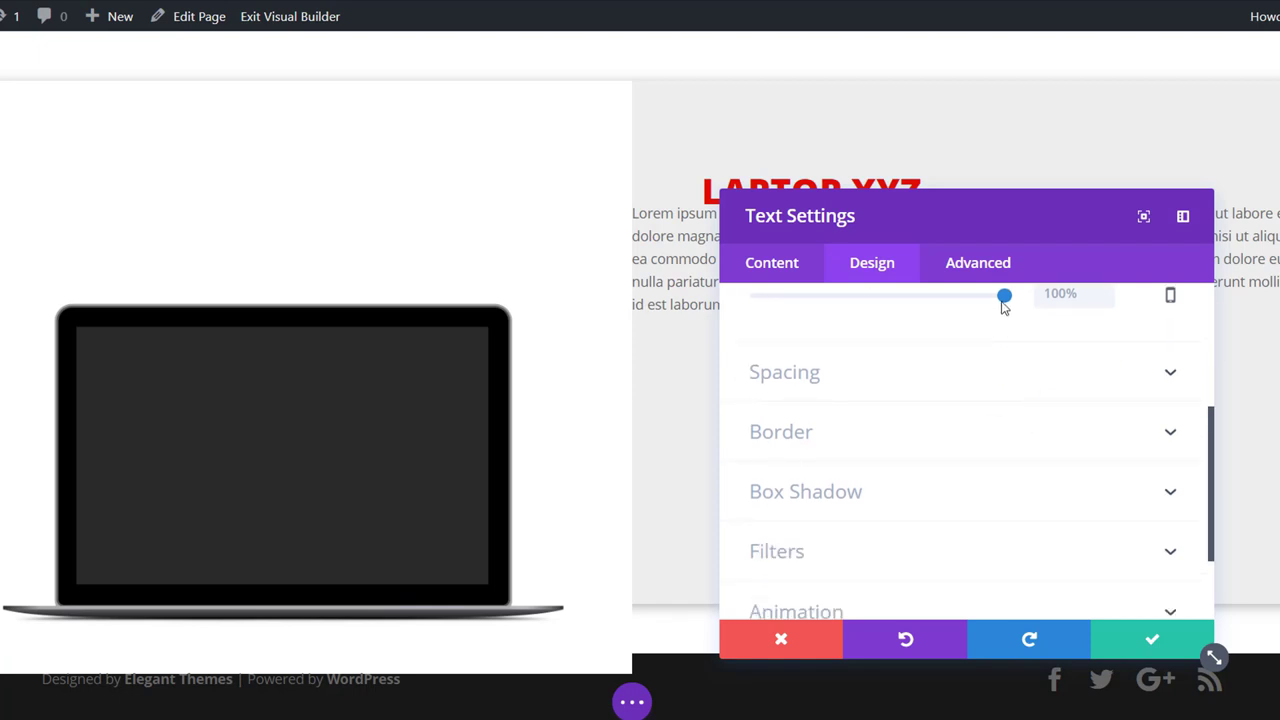
pyautogui.moveTo(1005, 302); pyautogui.dragTo(943, 298)
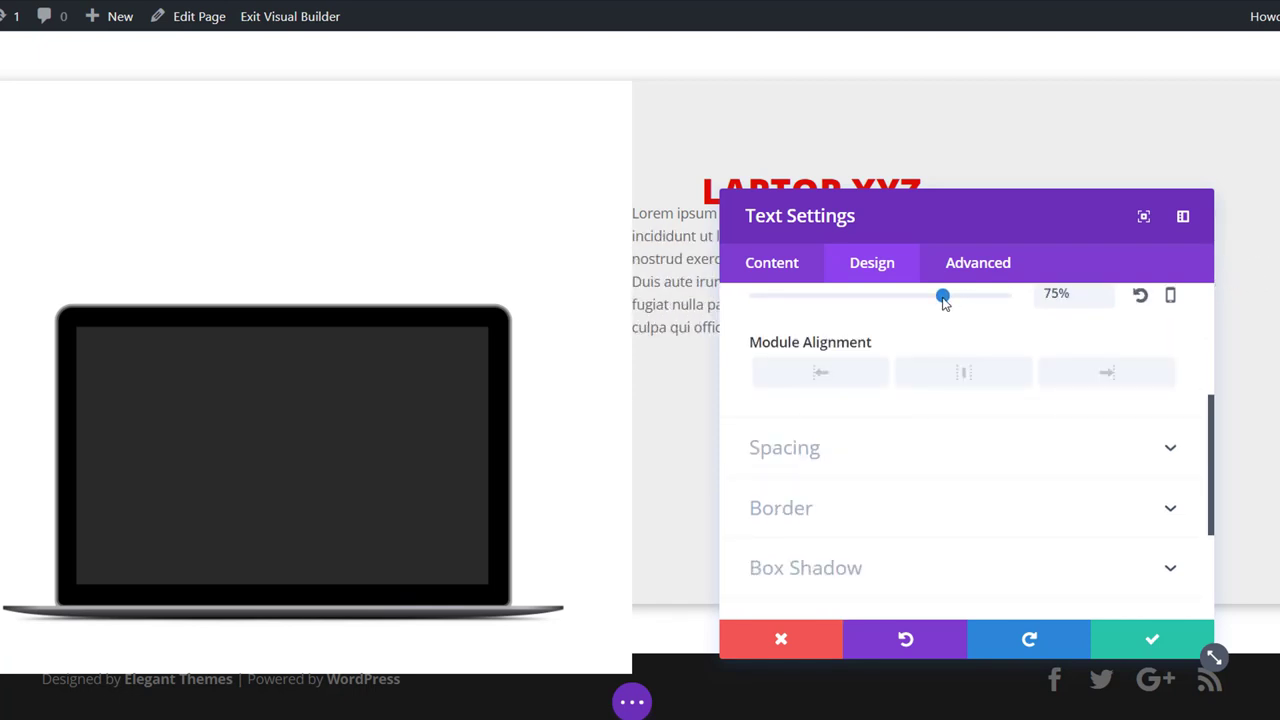
# - Give the Lorem ipsum description a 50px top margin and 10% left padding, and save its settings
pyautogui.click(897, 455)
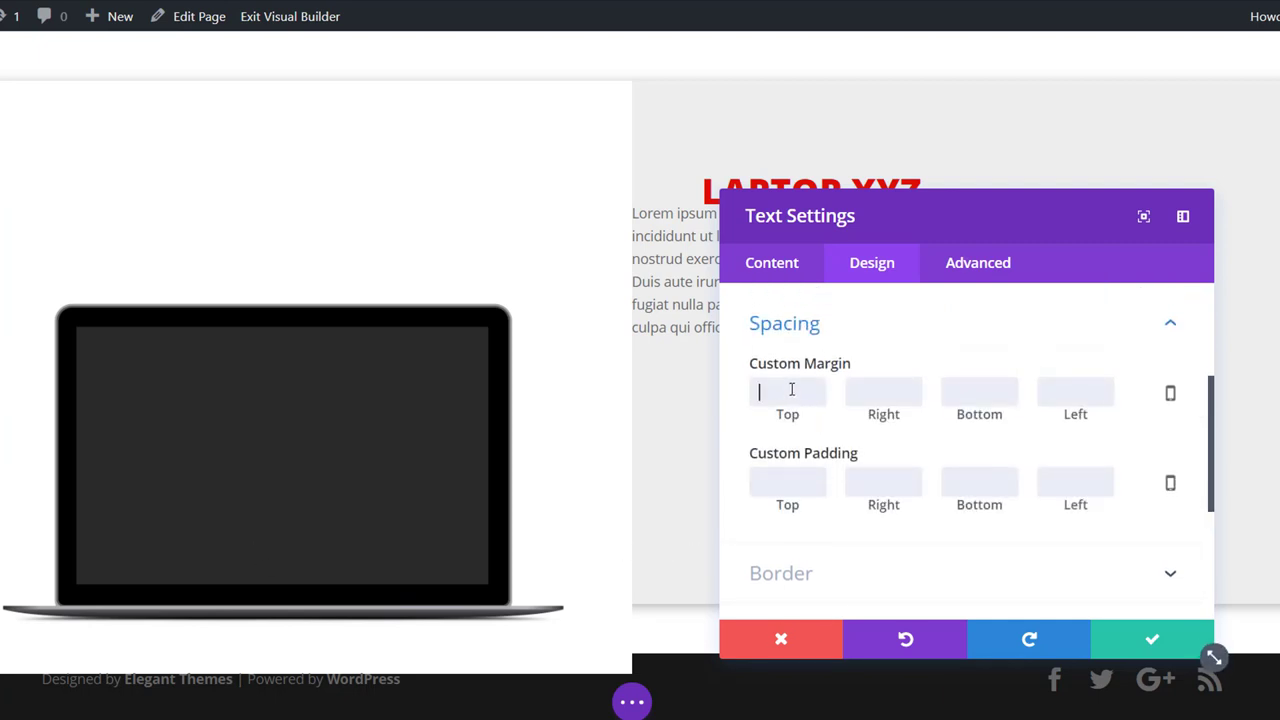
pyautogui.write('50')
pyautogui.click(1047, 475)
pyautogui.write('10%')
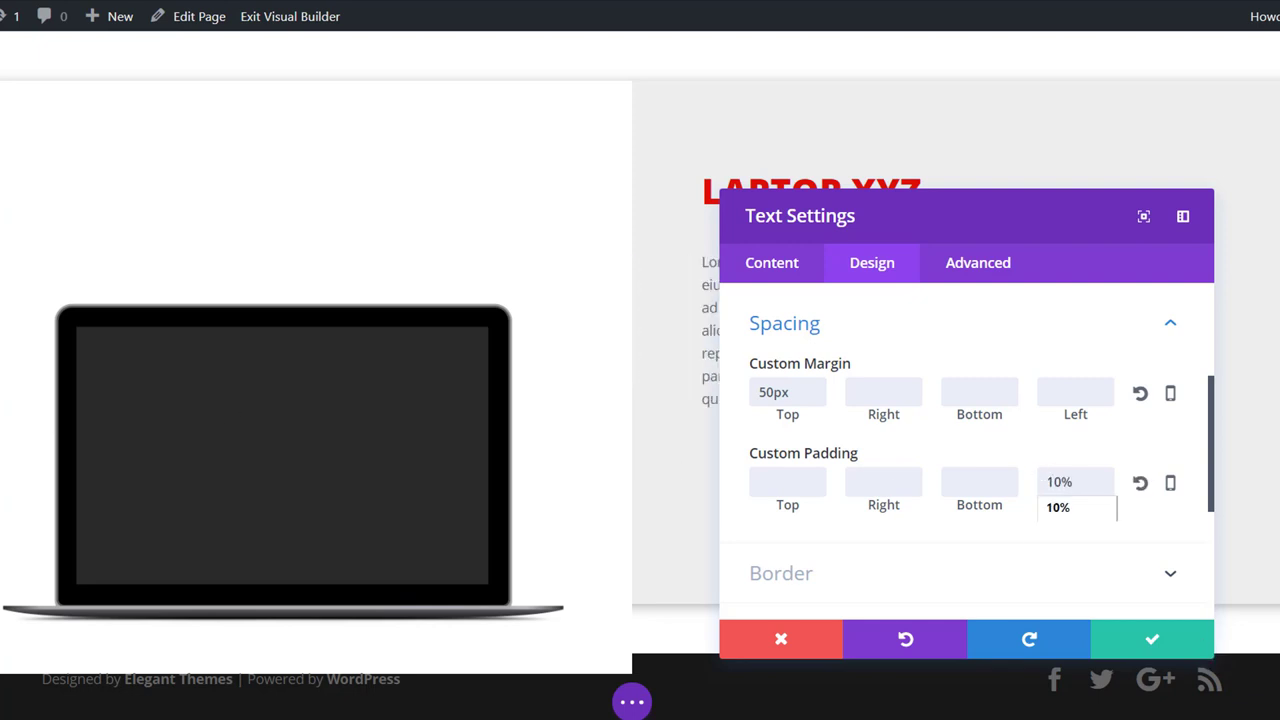
pyautogui.click(1157, 636)
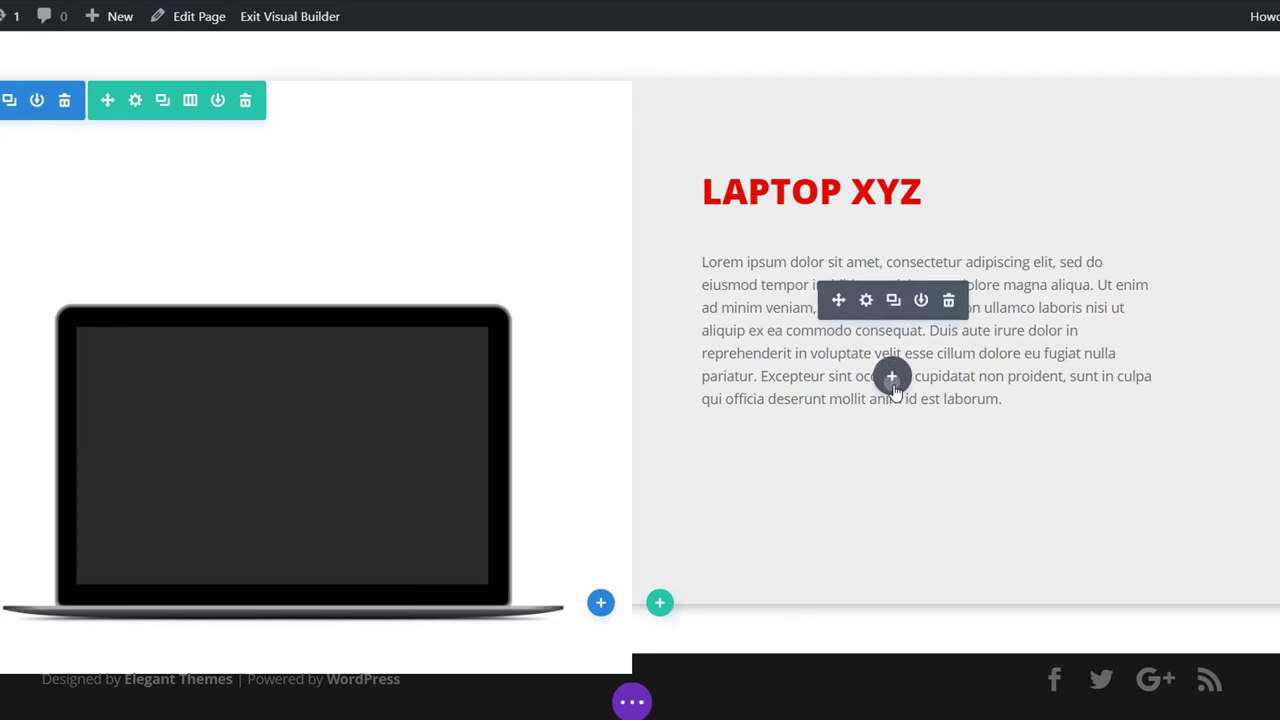
# - Insert a Text module below the description listing the laptop's CPU, GPU, display, storage, RAM and weight, with background color #e5e5e5
pyautogui.click(891, 376)
pyautogui.write('text')
pyautogui.click(803, 597)
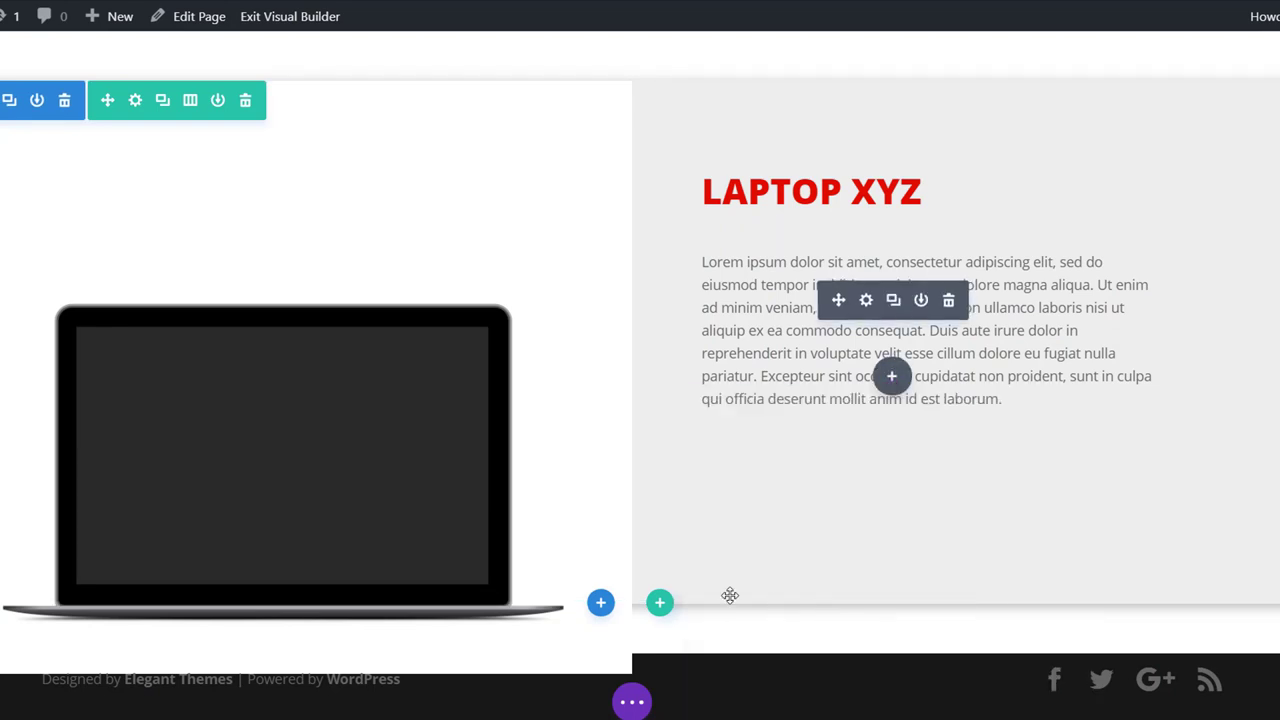
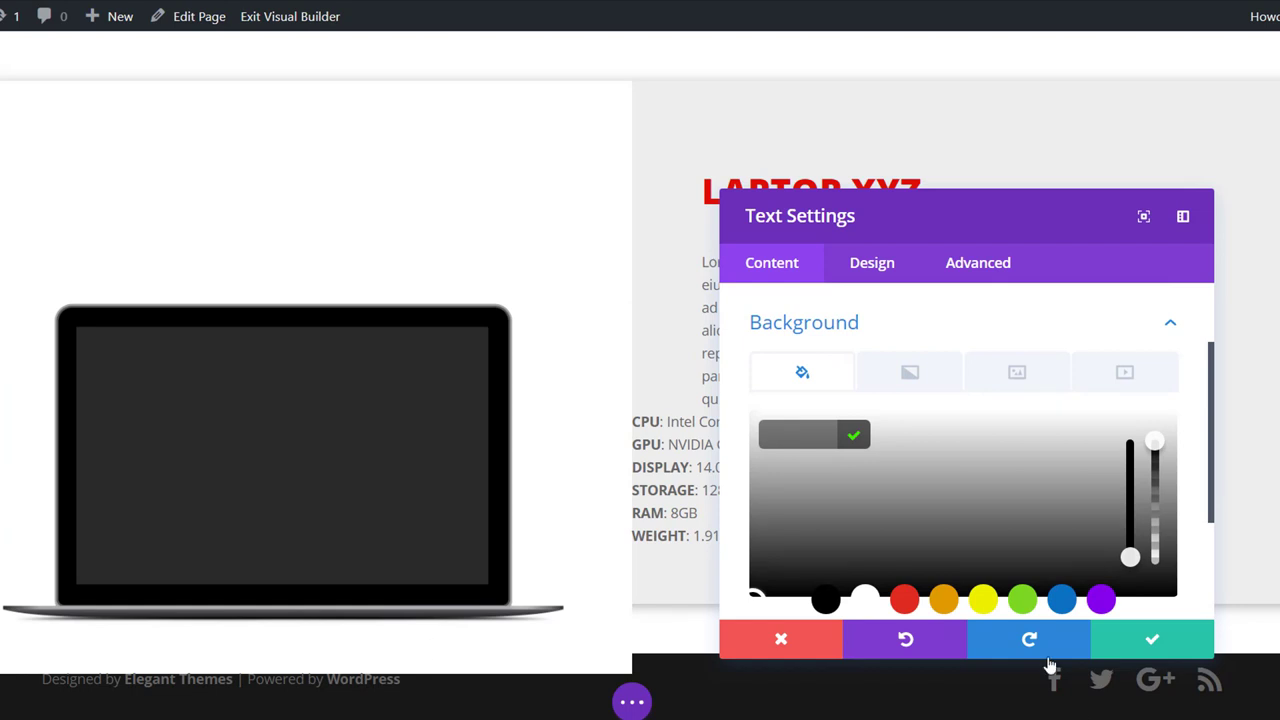
pyautogui.write('#e5e5e5')
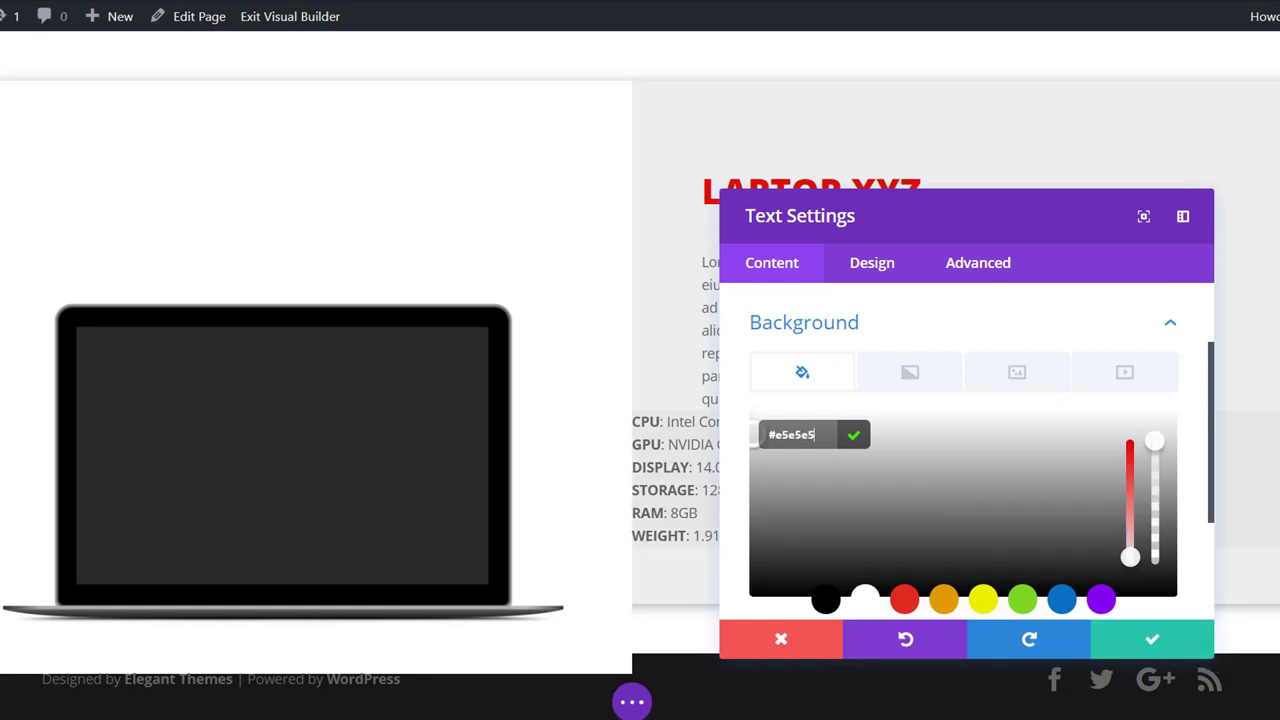
# - Set the specifications module's top and bottom margins to 50px
pyautogui.click(876, 264)
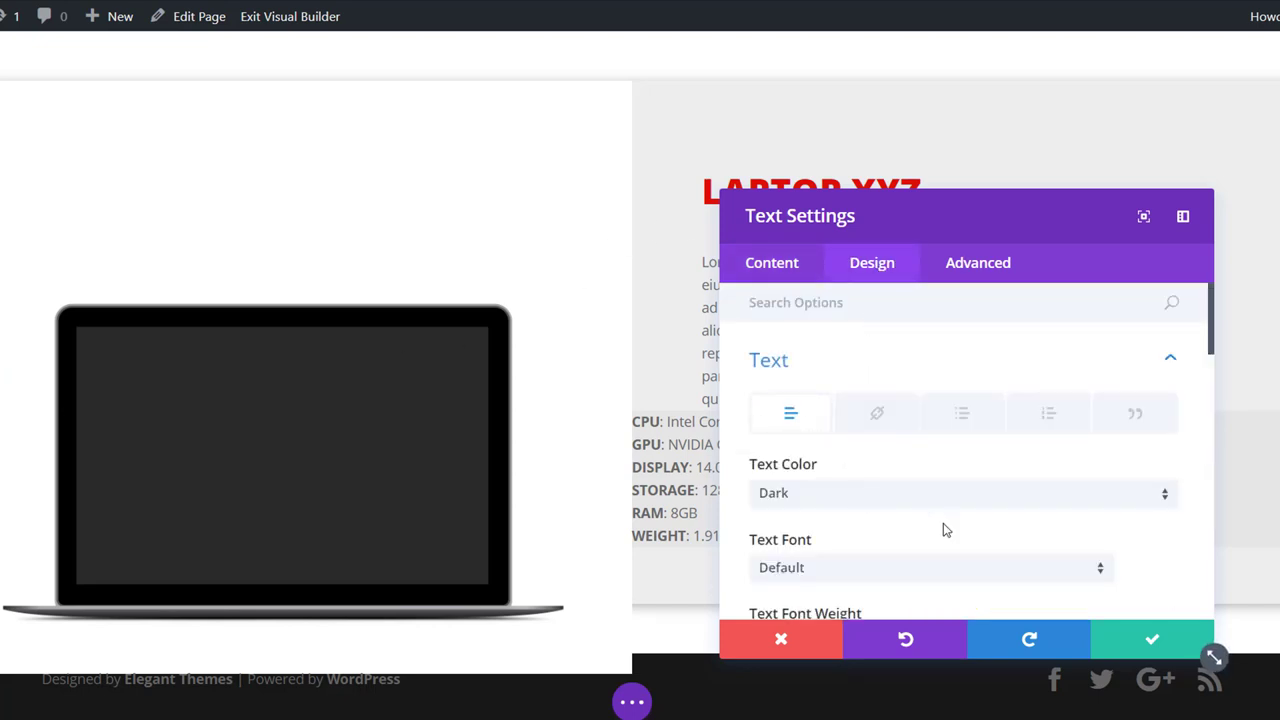
pyautogui.scroll(-8, 945, 530)
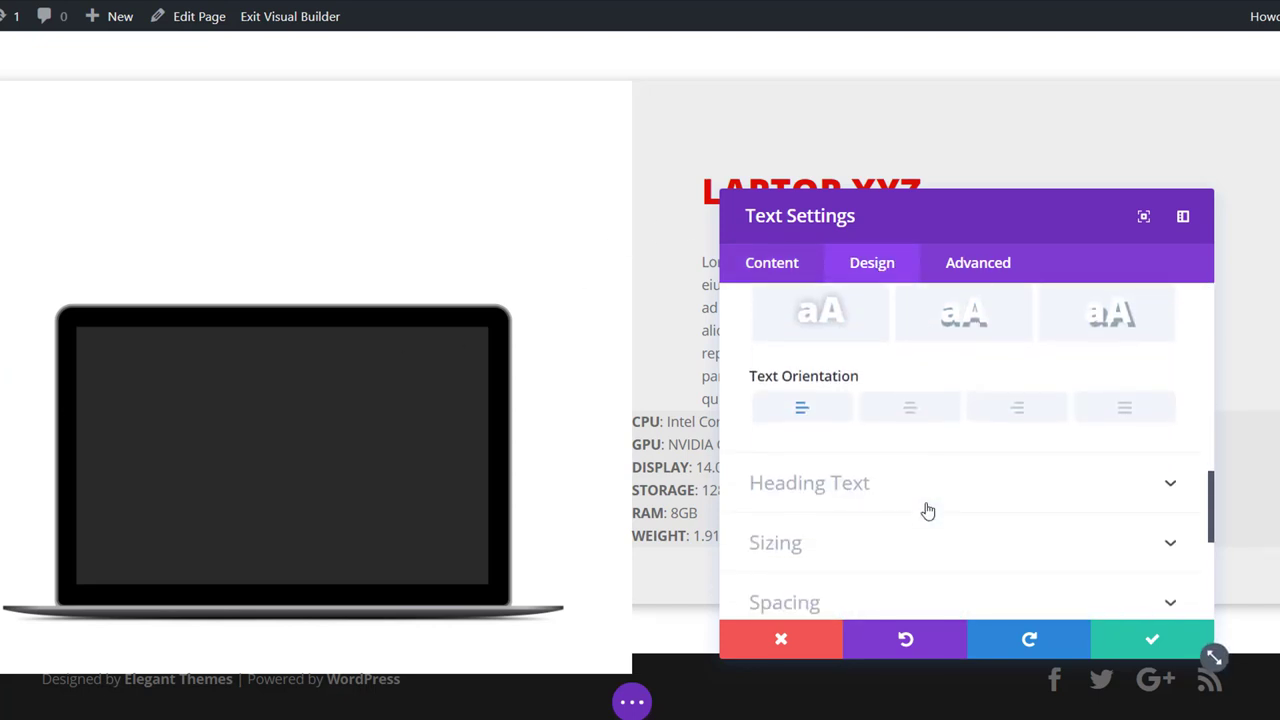
pyautogui.scroll(-1, 928, 511)
pyautogui.click(900, 508)
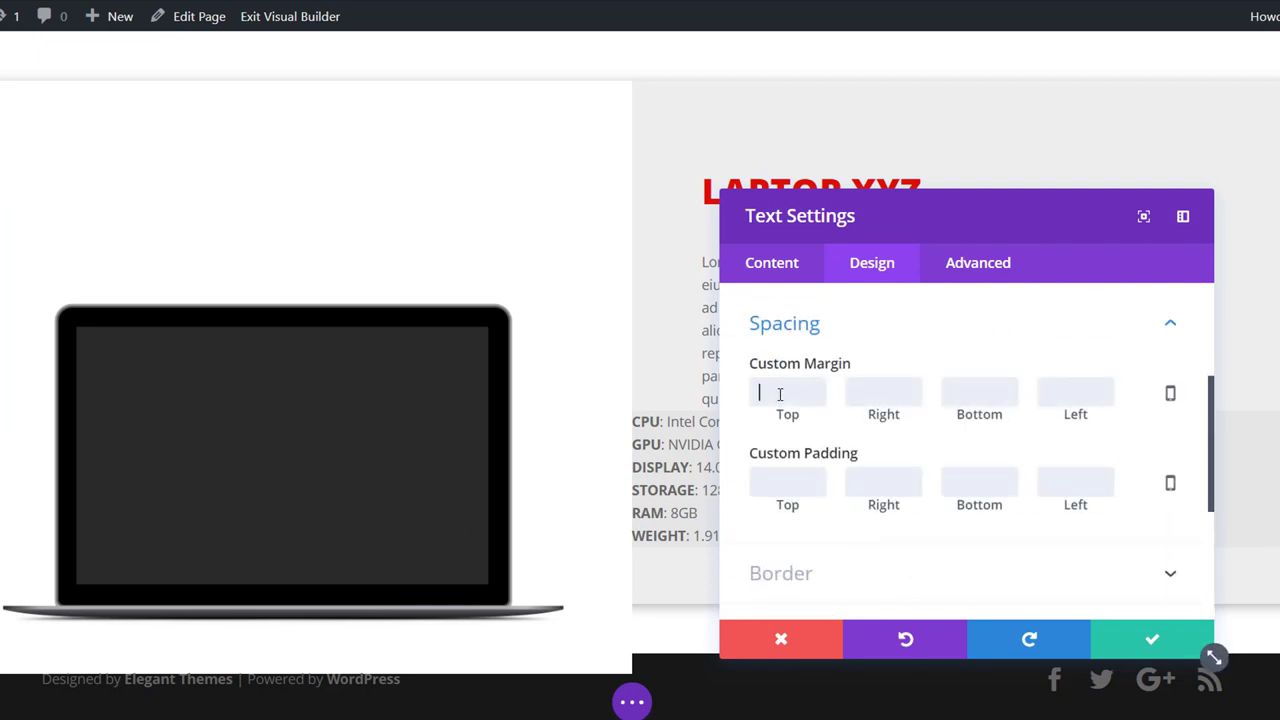
pyautogui.write('50')
pyautogui.click(994, 392)
pyautogui.write('50')
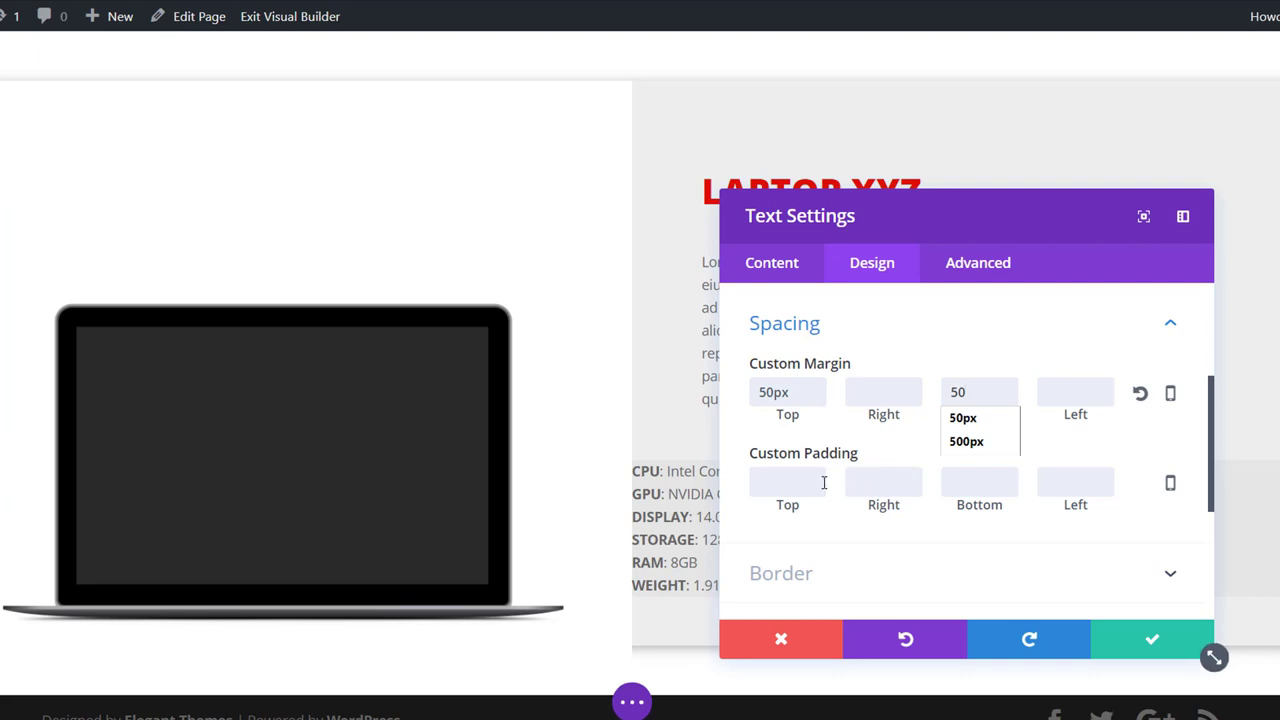
# - Set the specifications module's padding to 20px top, 20px bottom and 10% left
pyautogui.click(779, 490)
pyautogui.write('20')
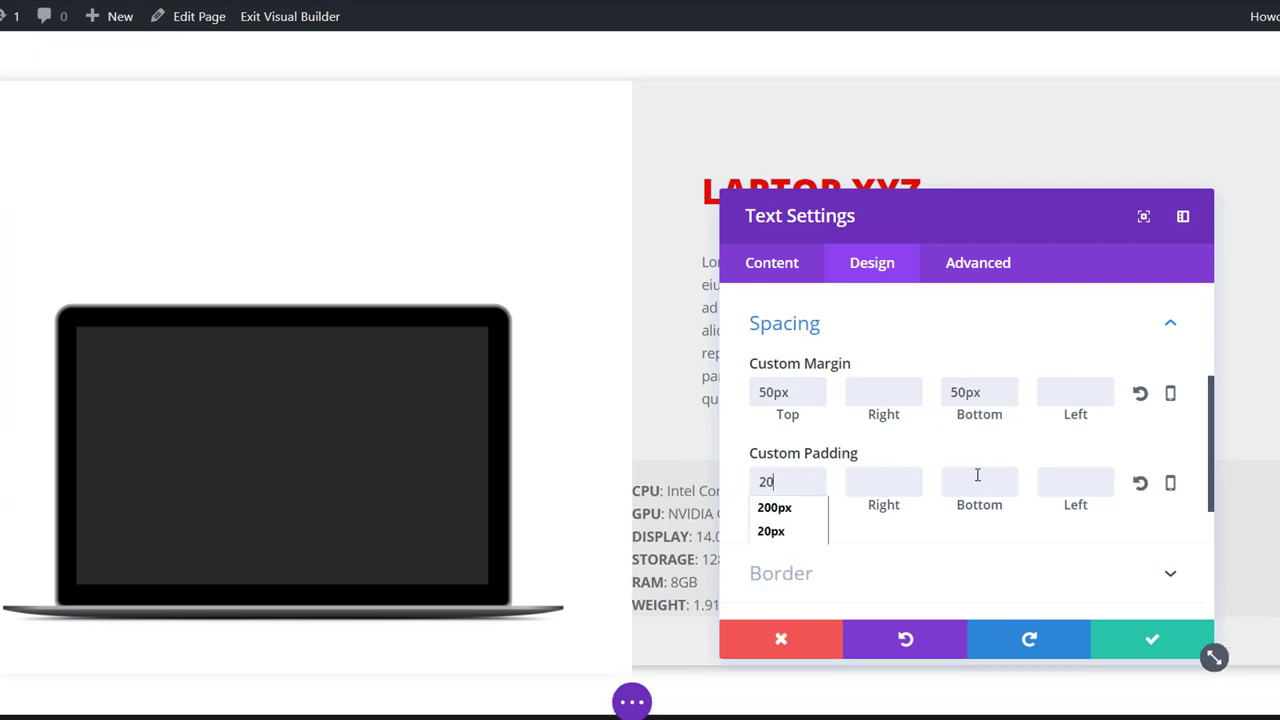
pyautogui.click(982, 481)
pyautogui.write('20')
pyautogui.click(1068, 481)
pyautogui.write('10')
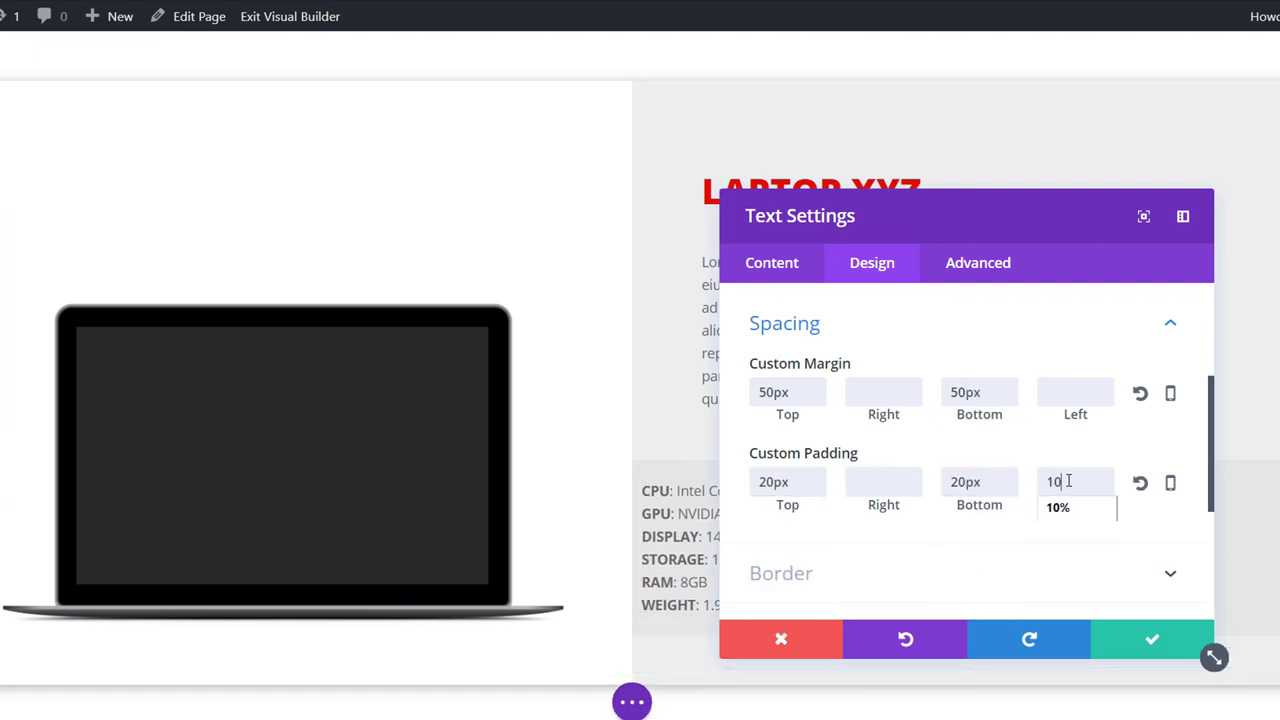
pyautogui.write('%')
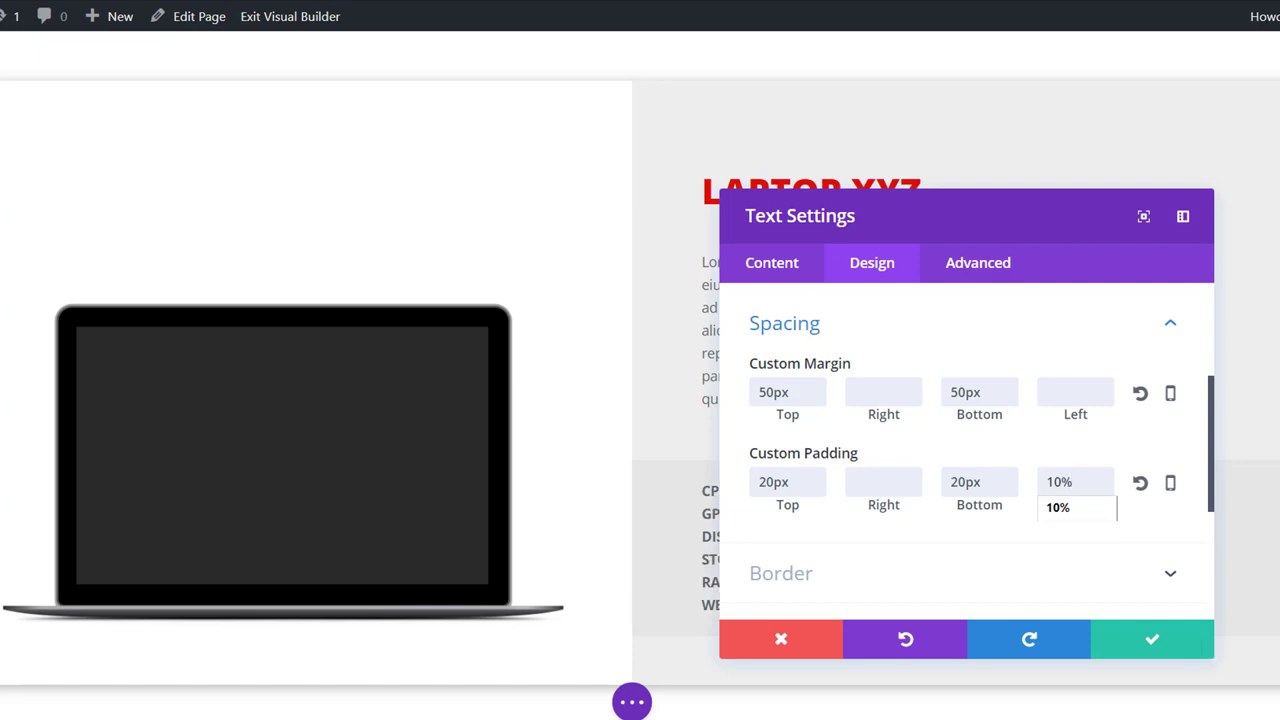
# - Disable the specifications module on tablet and desktop, and save its settings
pyautogui.click(978, 262)
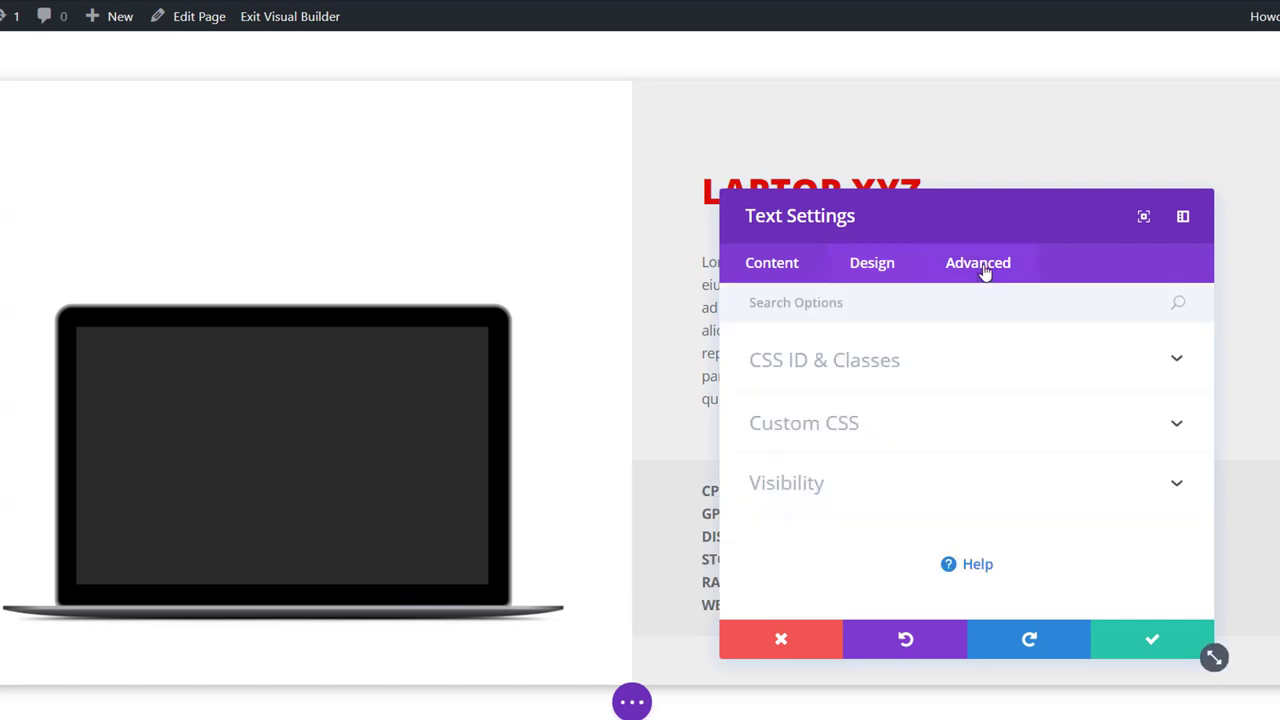
pyautogui.click(894, 484)
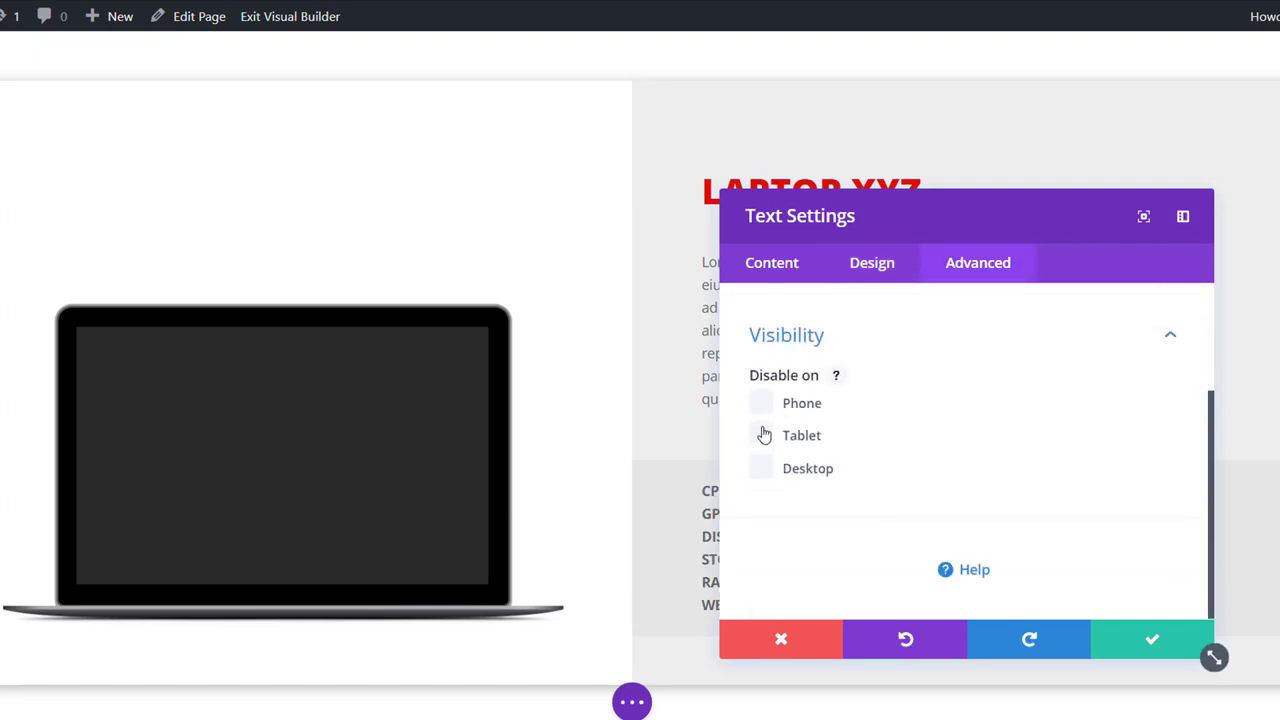
pyautogui.click(763, 438)
pyautogui.click(763, 467)
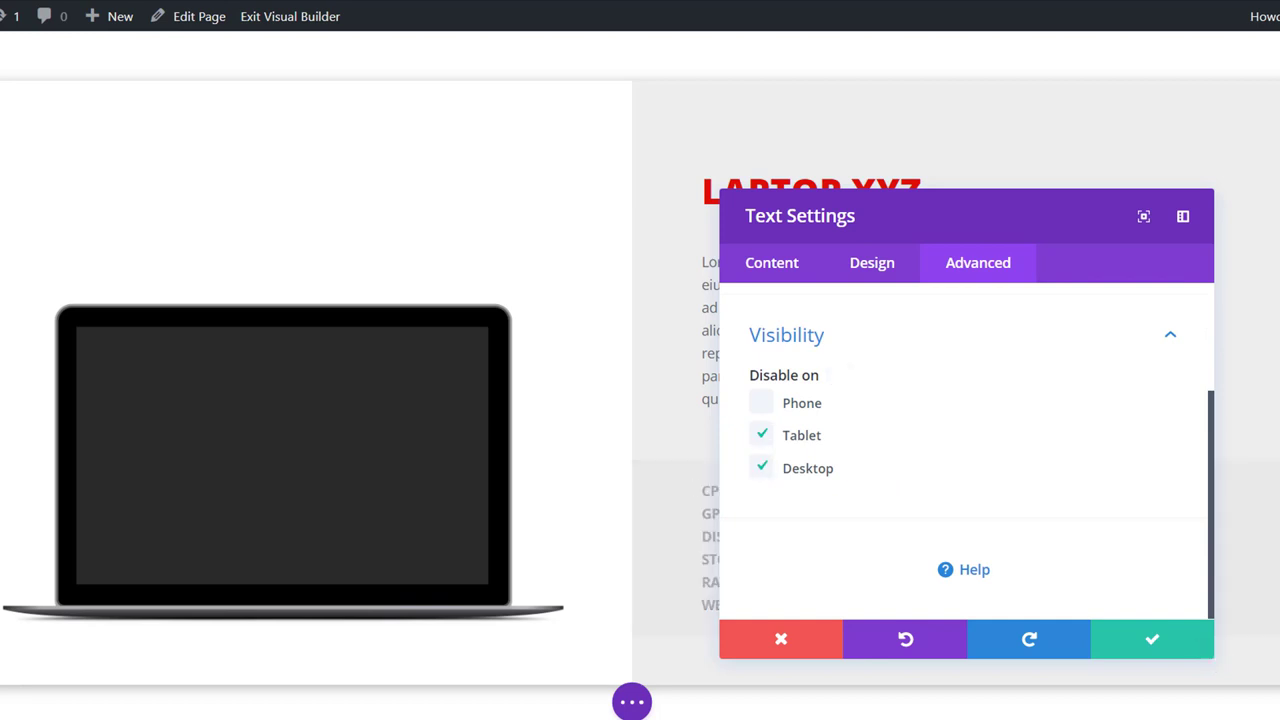
pyautogui.click(1200, 645)
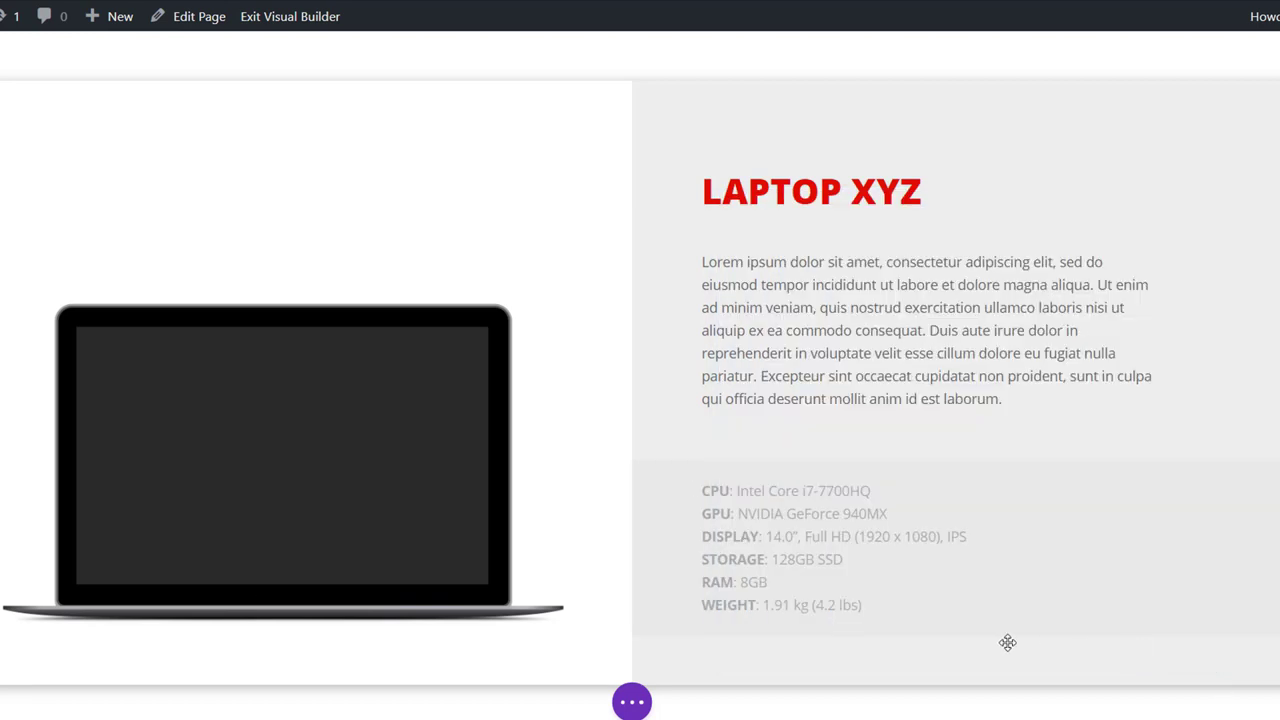
# - Add a row with four equal columns below the product row, without inserting a module
pyautogui.scroll(-1, 700, 651)
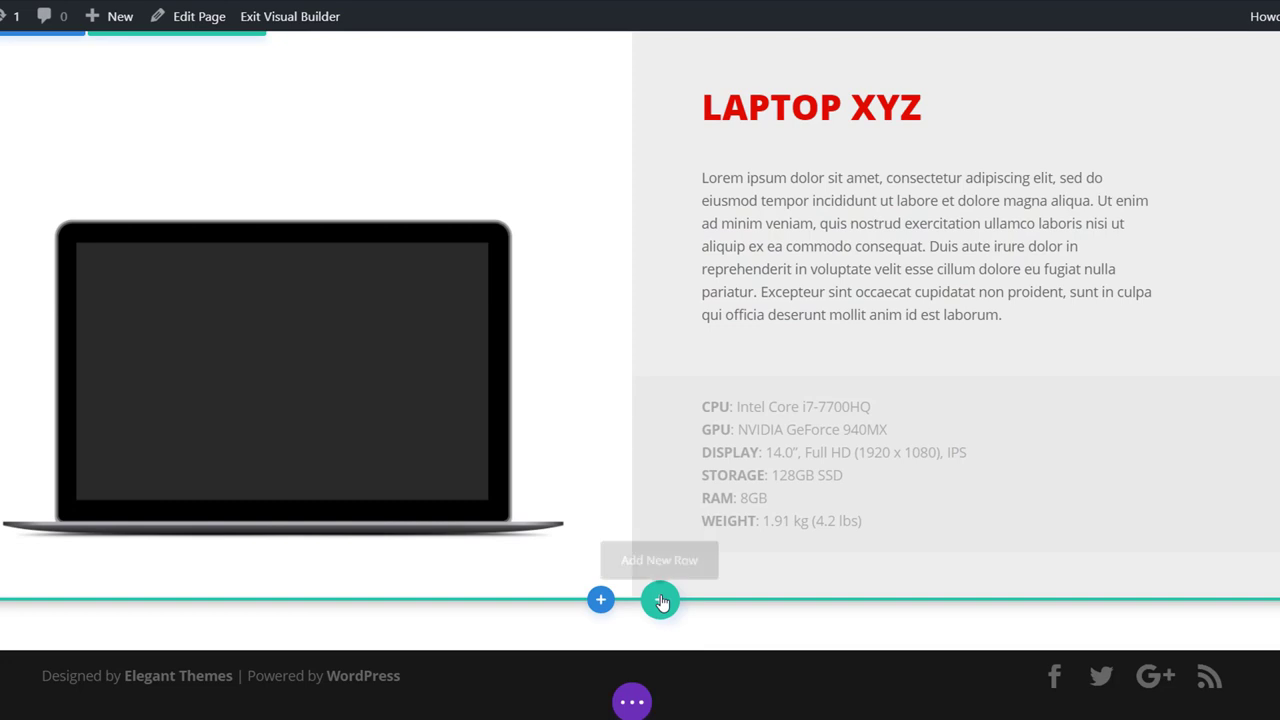
pyautogui.click(664, 592)
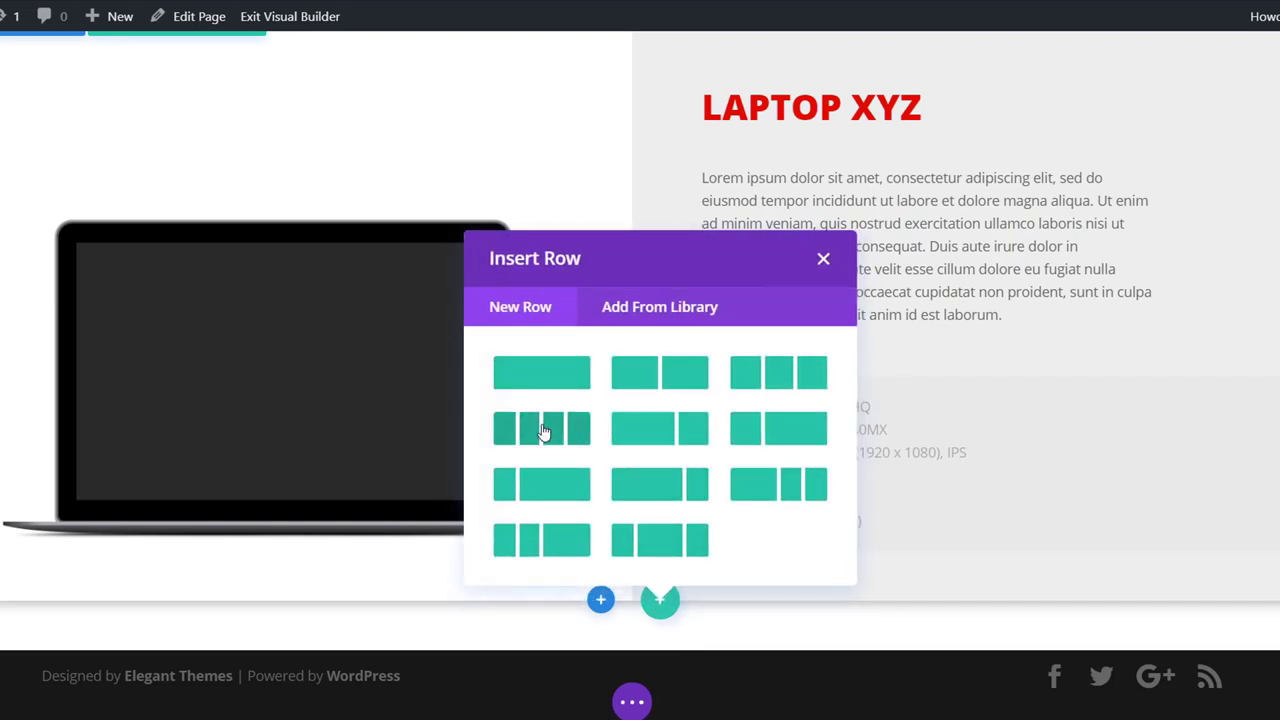
pyautogui.click(543, 429)
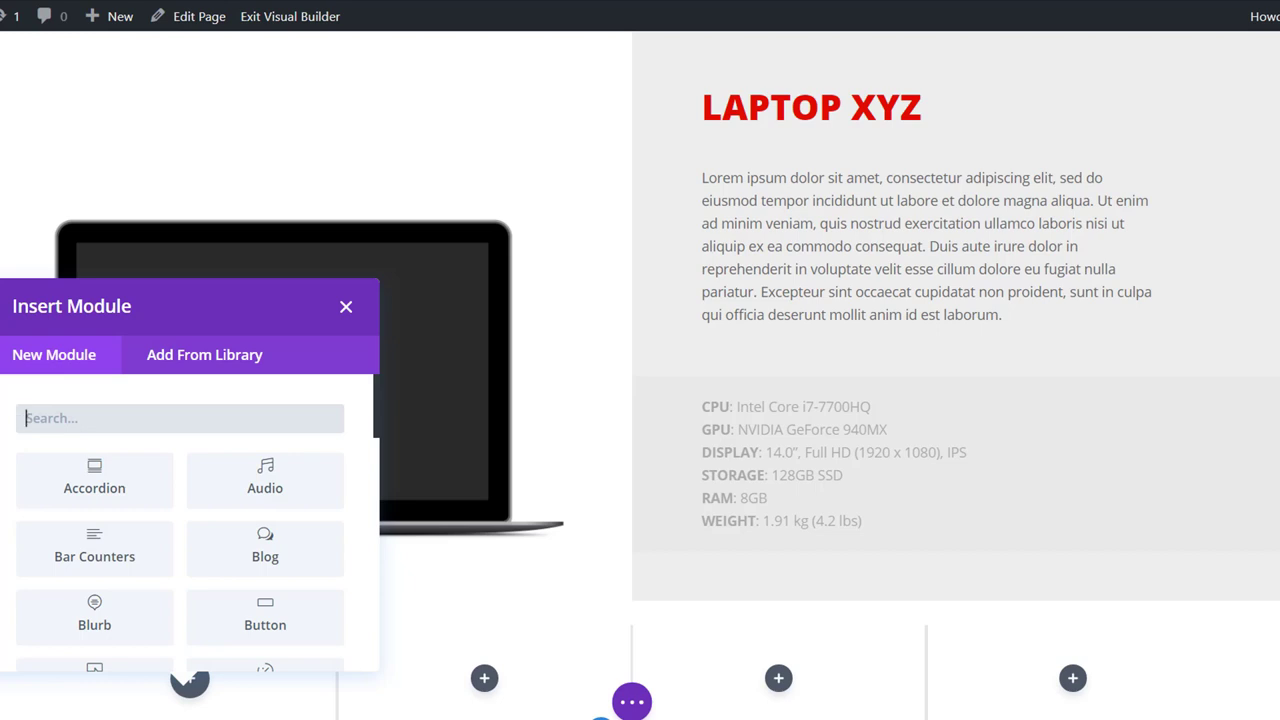
pyautogui.click(346, 310)
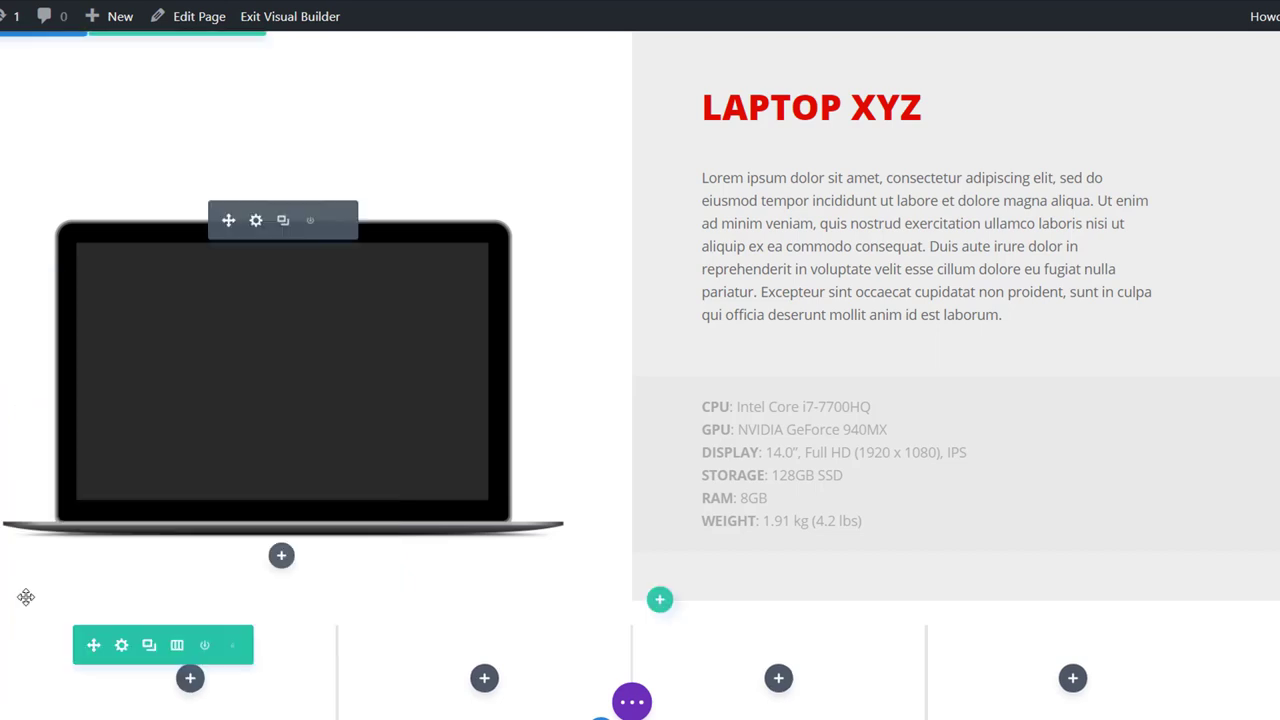
# - Set the column 3 background color of the new four-column row to #e5e5e5
pyautogui.click(121, 643)
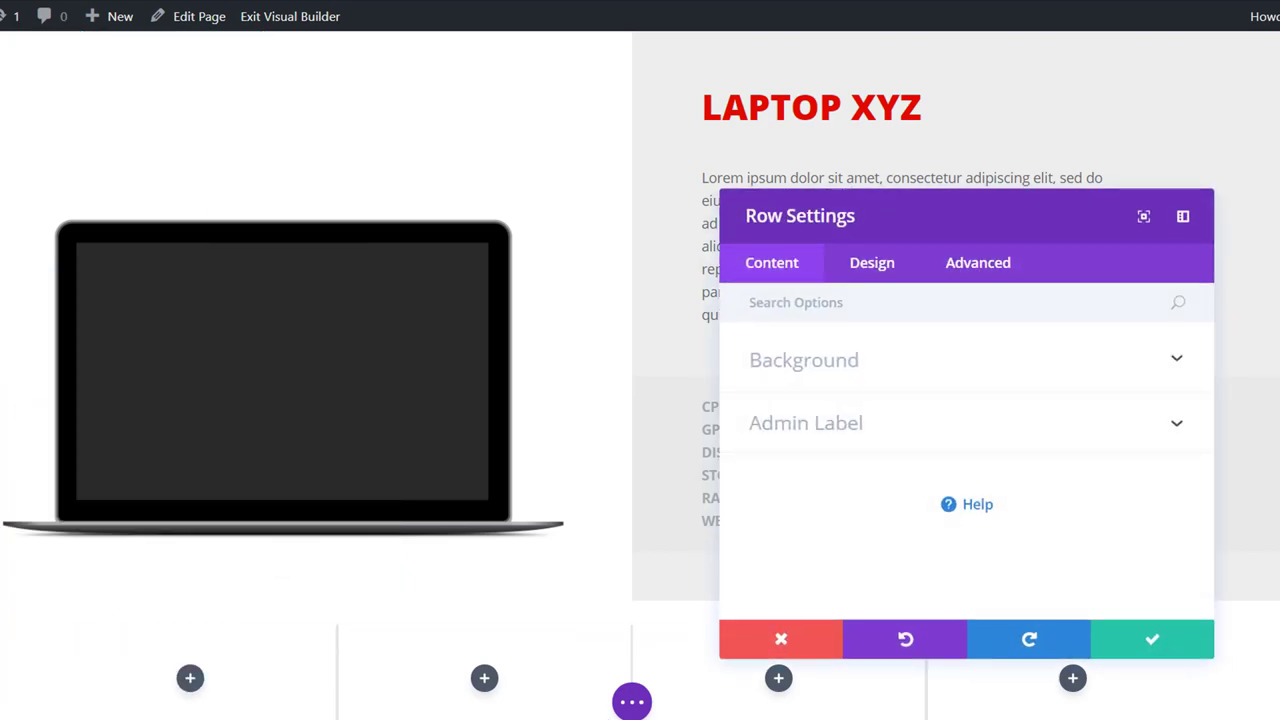
pyautogui.click(892, 378)
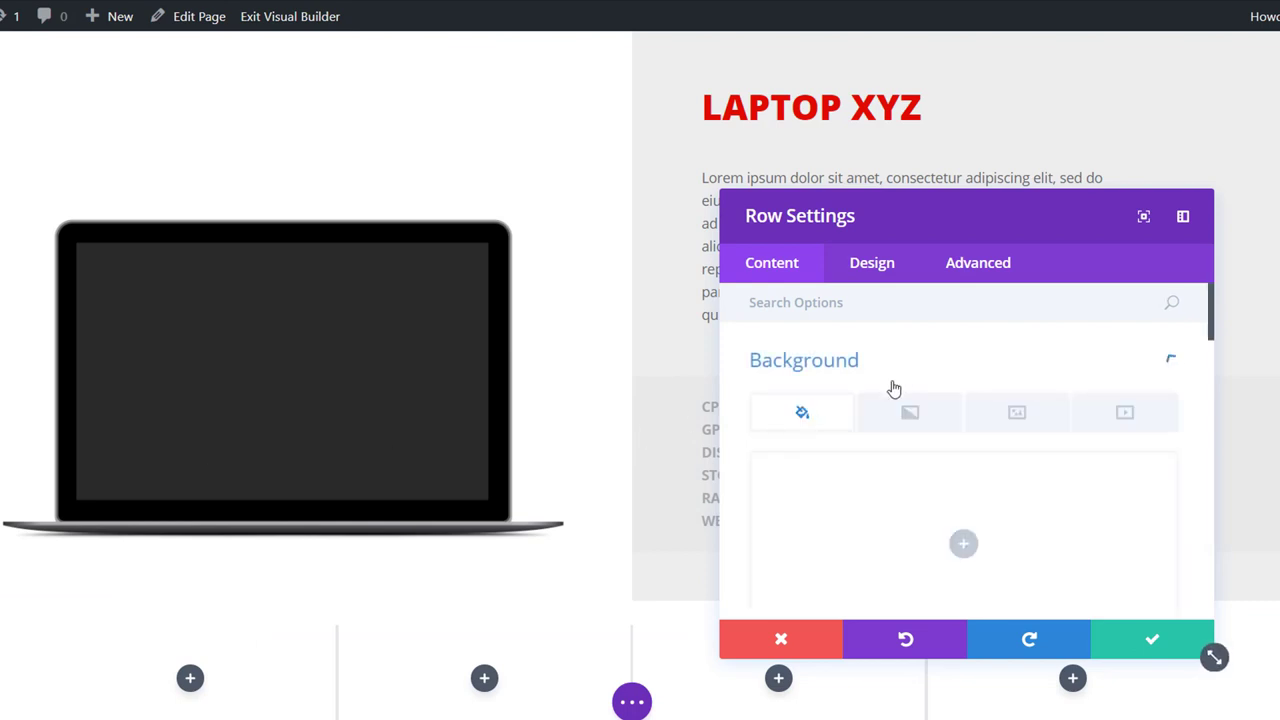
pyautogui.scroll(-5, 878, 464)
pyautogui.scroll(-5, 878, 464)
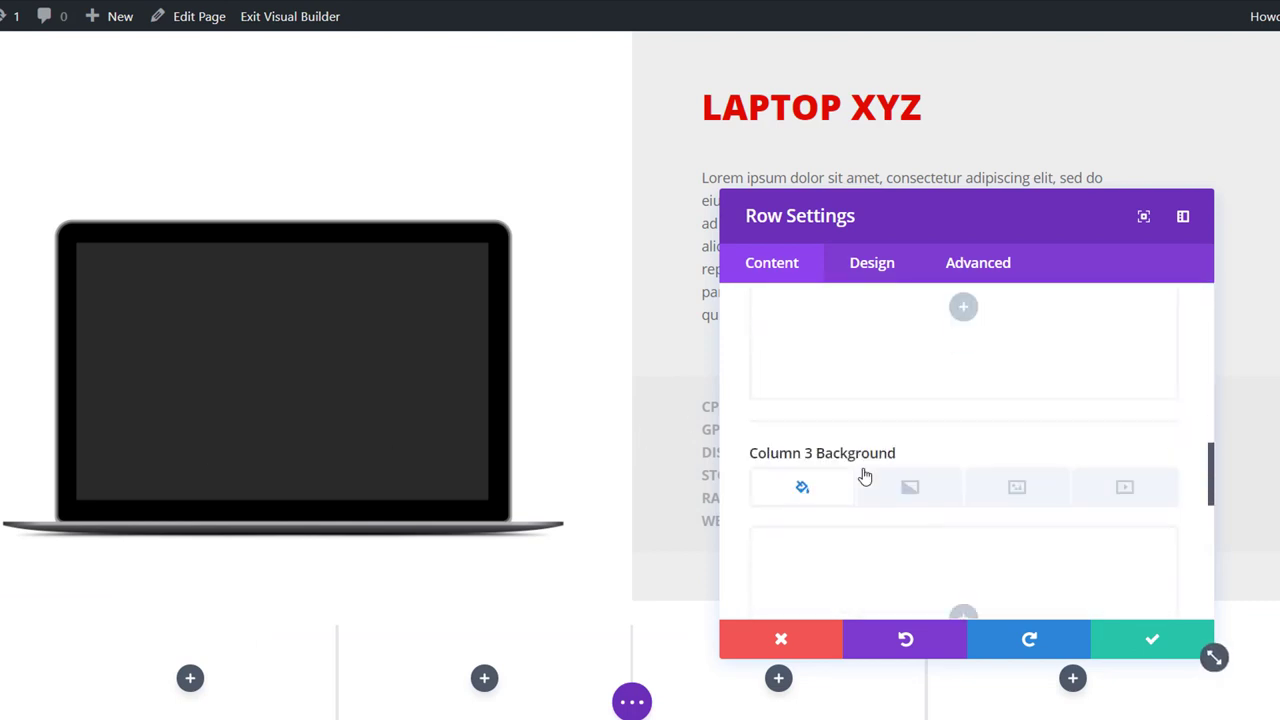
pyautogui.scroll(-1, 799, 437)
pyautogui.click(863, 491)
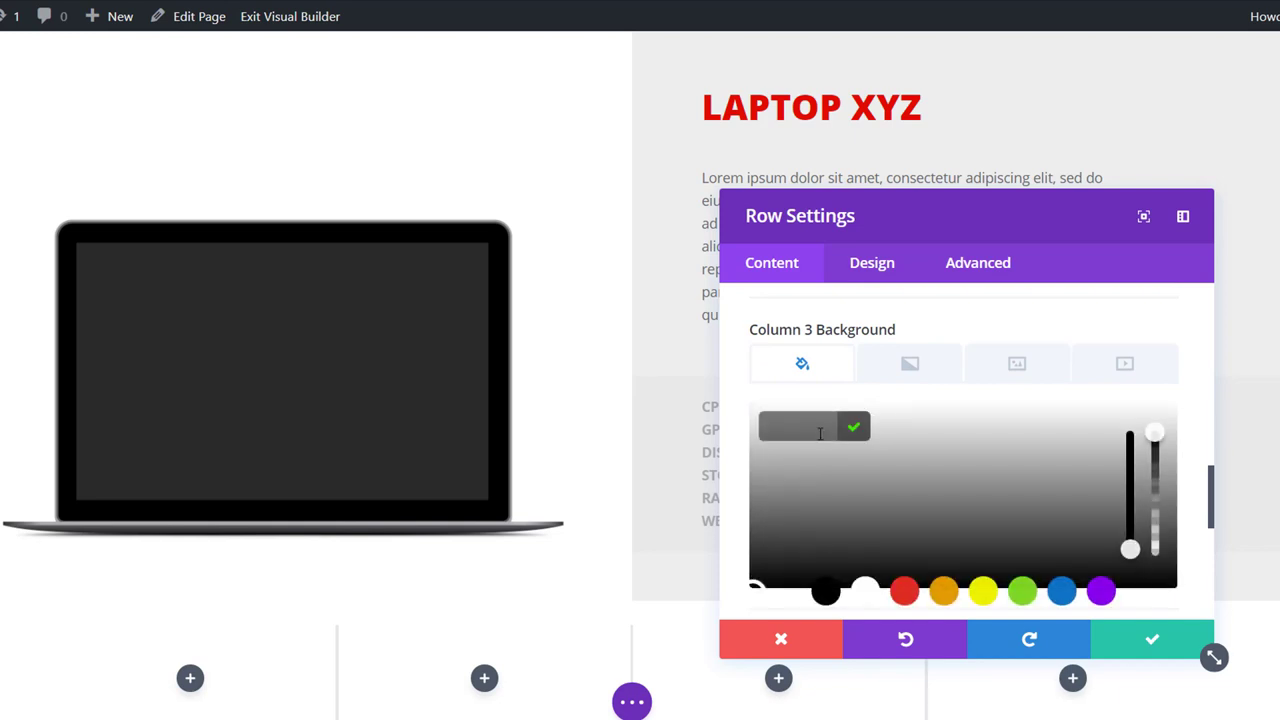
pyautogui.click(790, 426)
pyautogui.write('#e5e5e5')
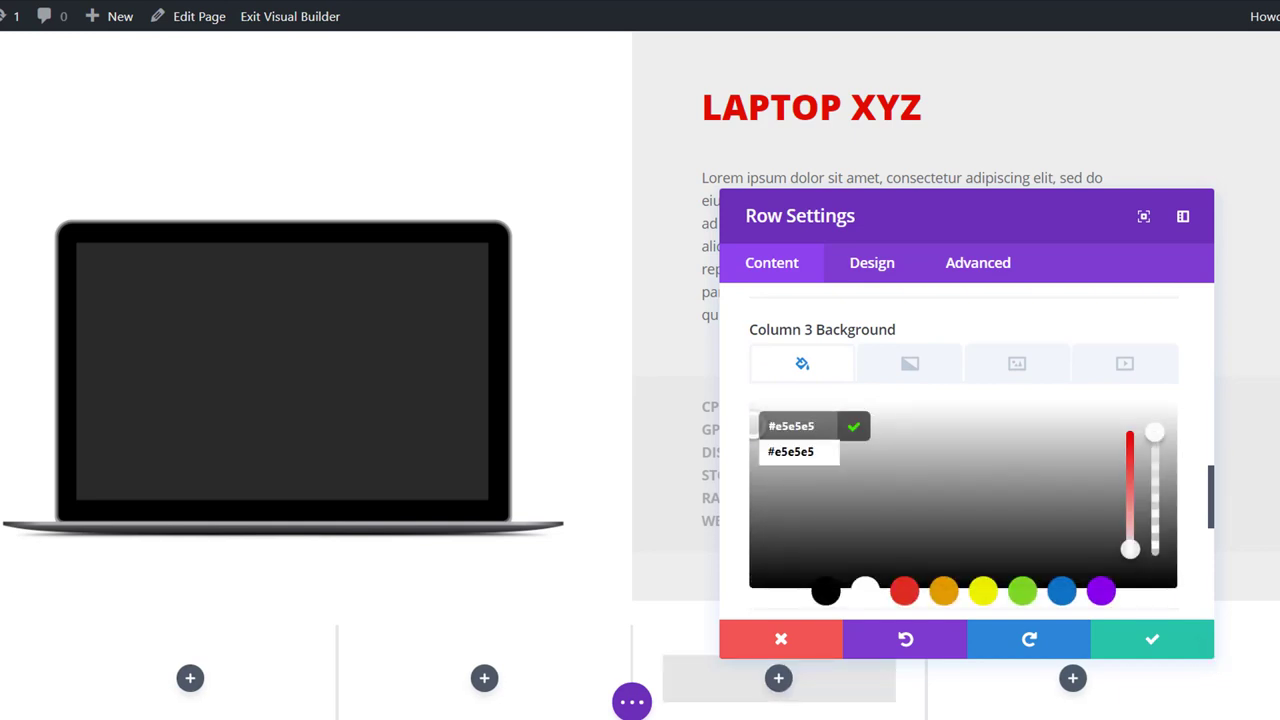
pyautogui.press('Return')
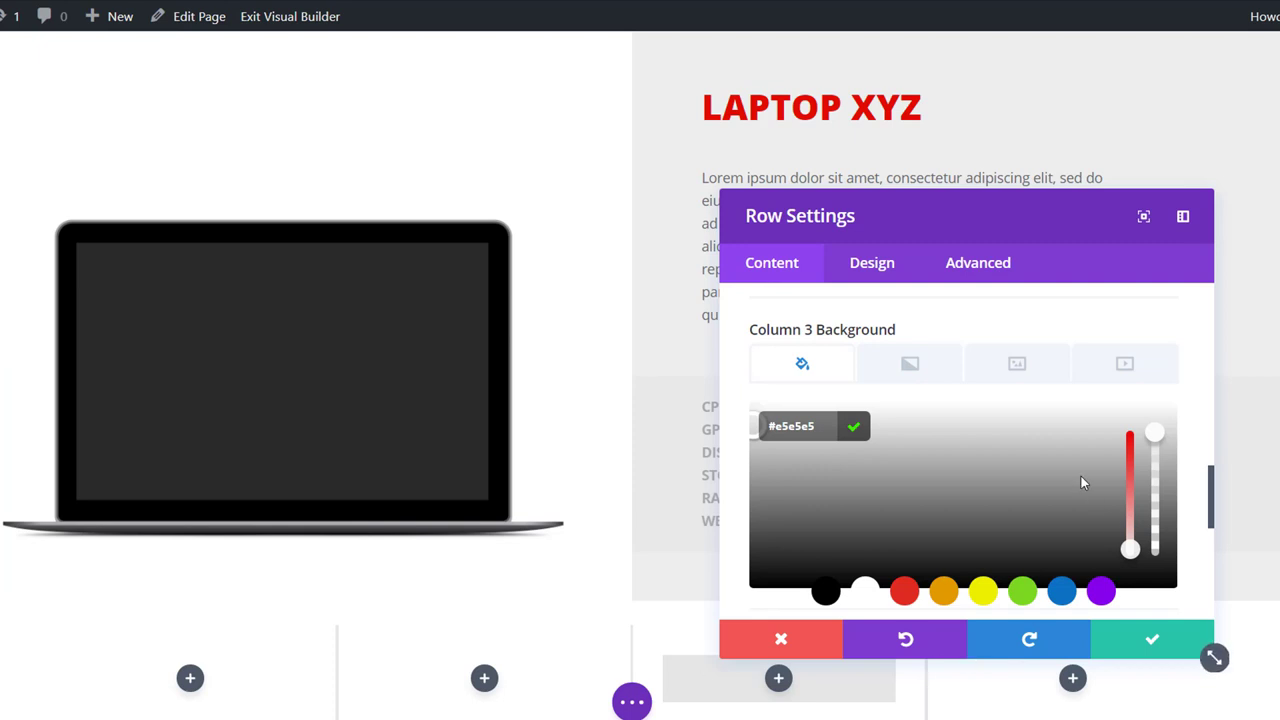
# - Set the column 4 background color of the four-column row to #e0e0e0
pyautogui.scroll(-2, 1048, 481)
pyautogui.click(899, 465)
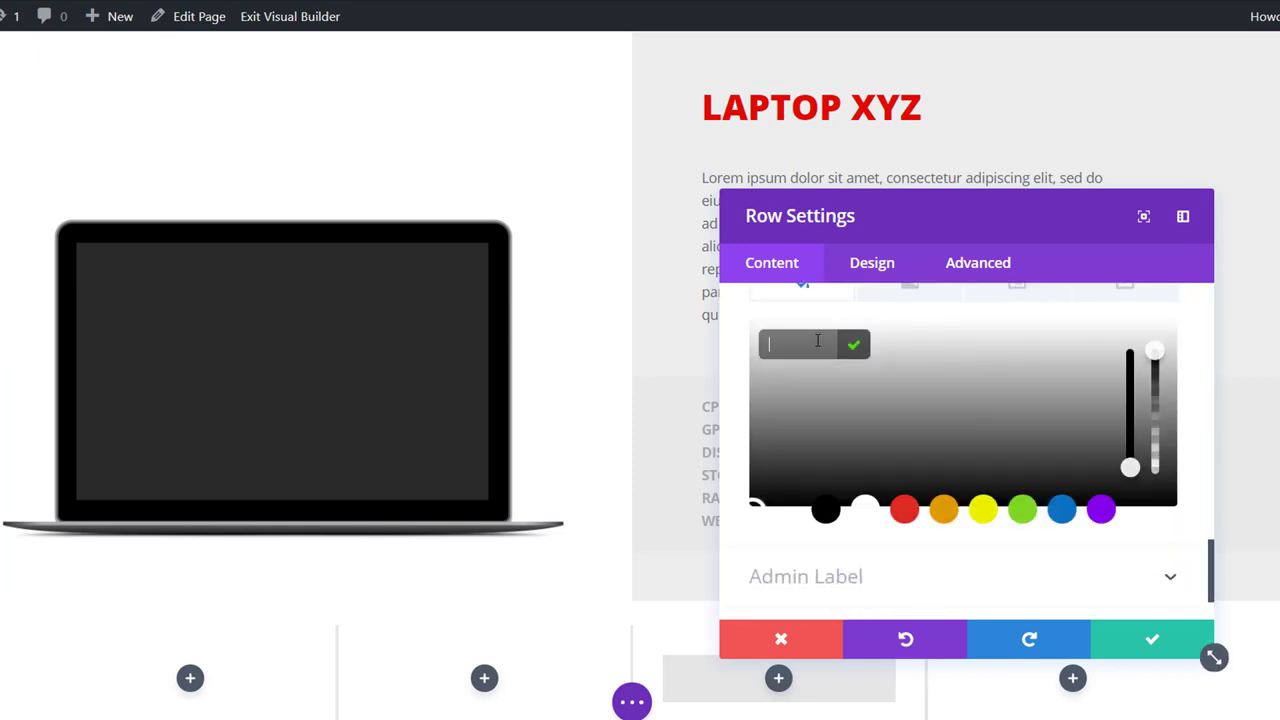
pyautogui.write('#e0e0e0')
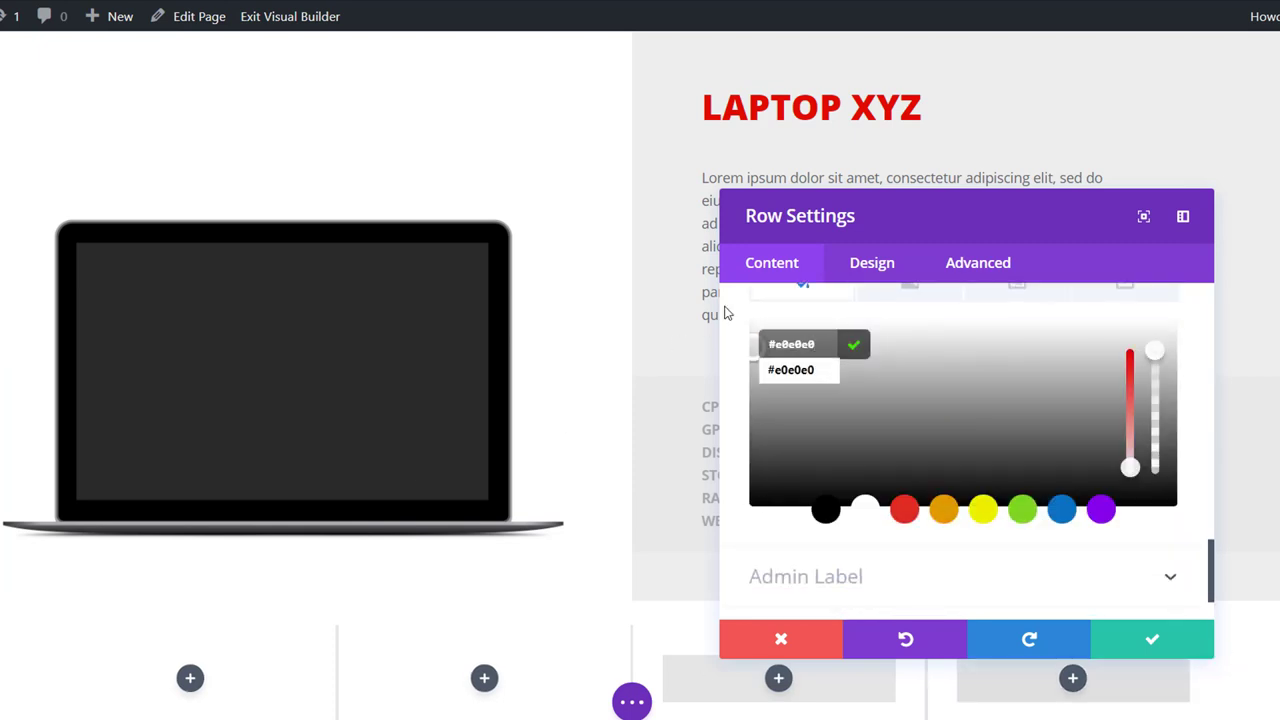
# - Make the four-column row fullwidth with a custom gutter width of 1 and equalized column heights
pyautogui.click(884, 264)
pyautogui.click(901, 421)
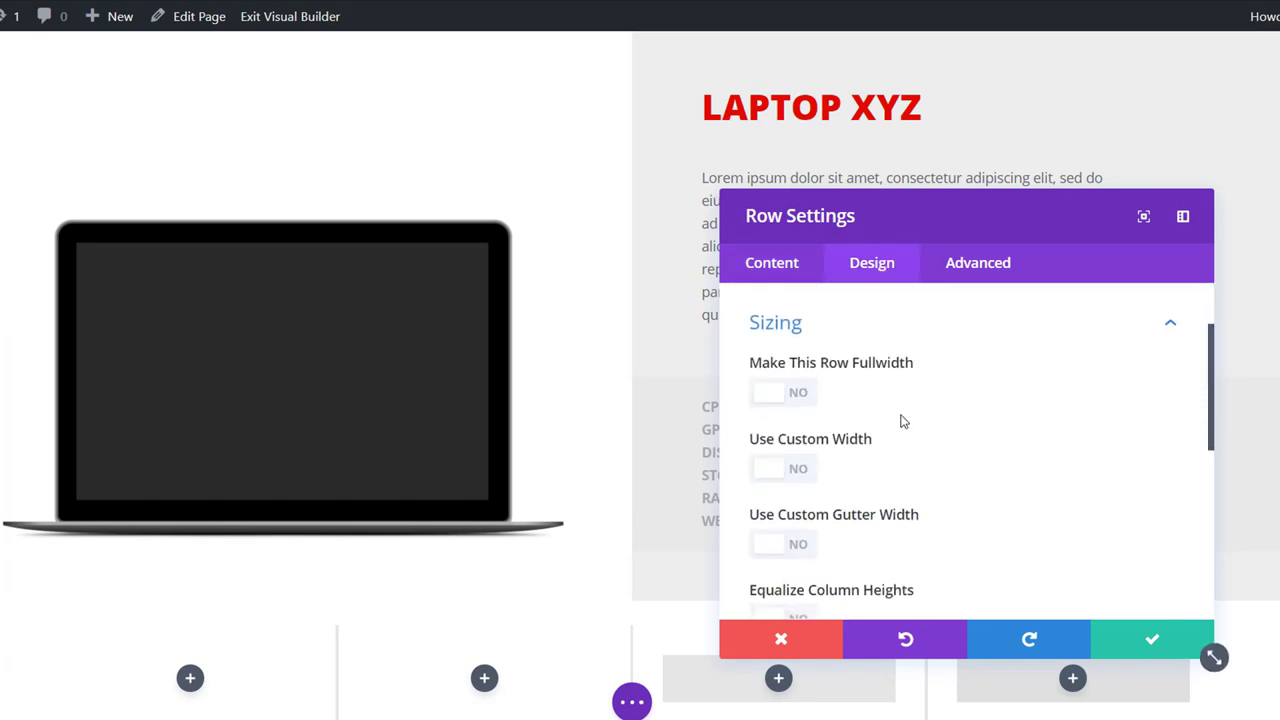
pyautogui.click(809, 395)
pyautogui.click(798, 542)
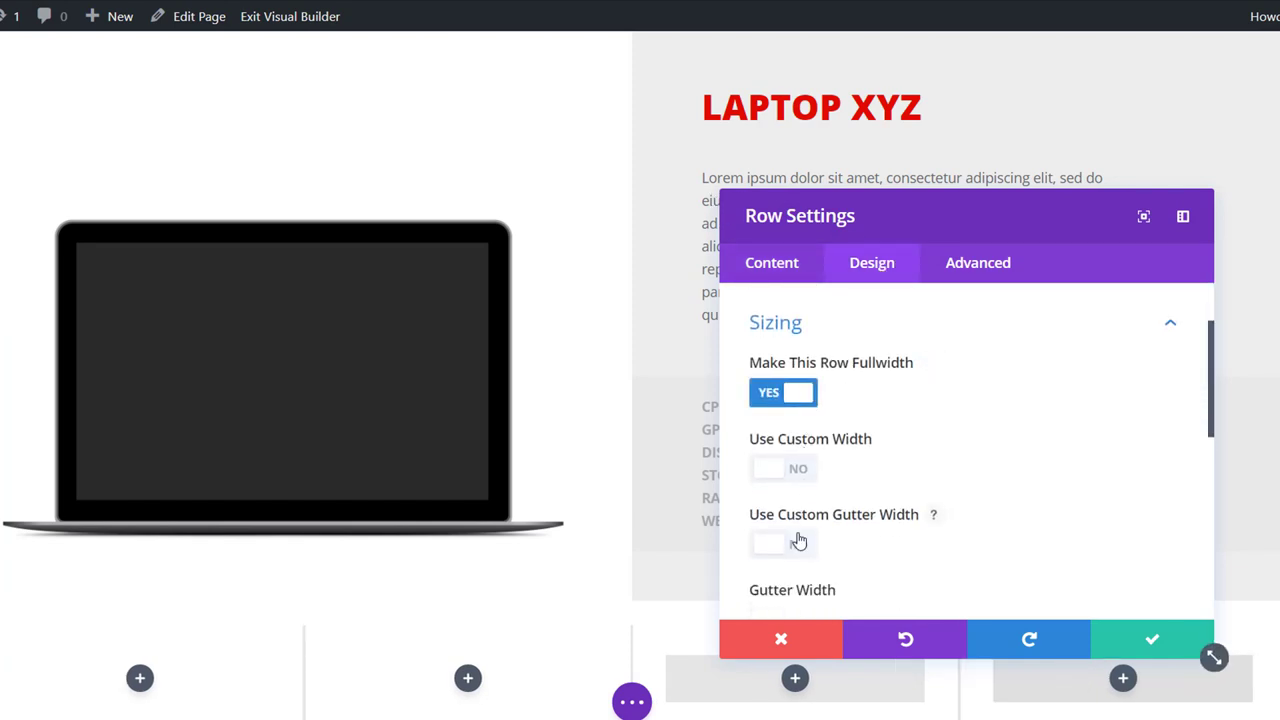
pyautogui.scroll(-1, 962, 520)
pyautogui.moveTo(937, 523); pyautogui.dragTo(784, 536)
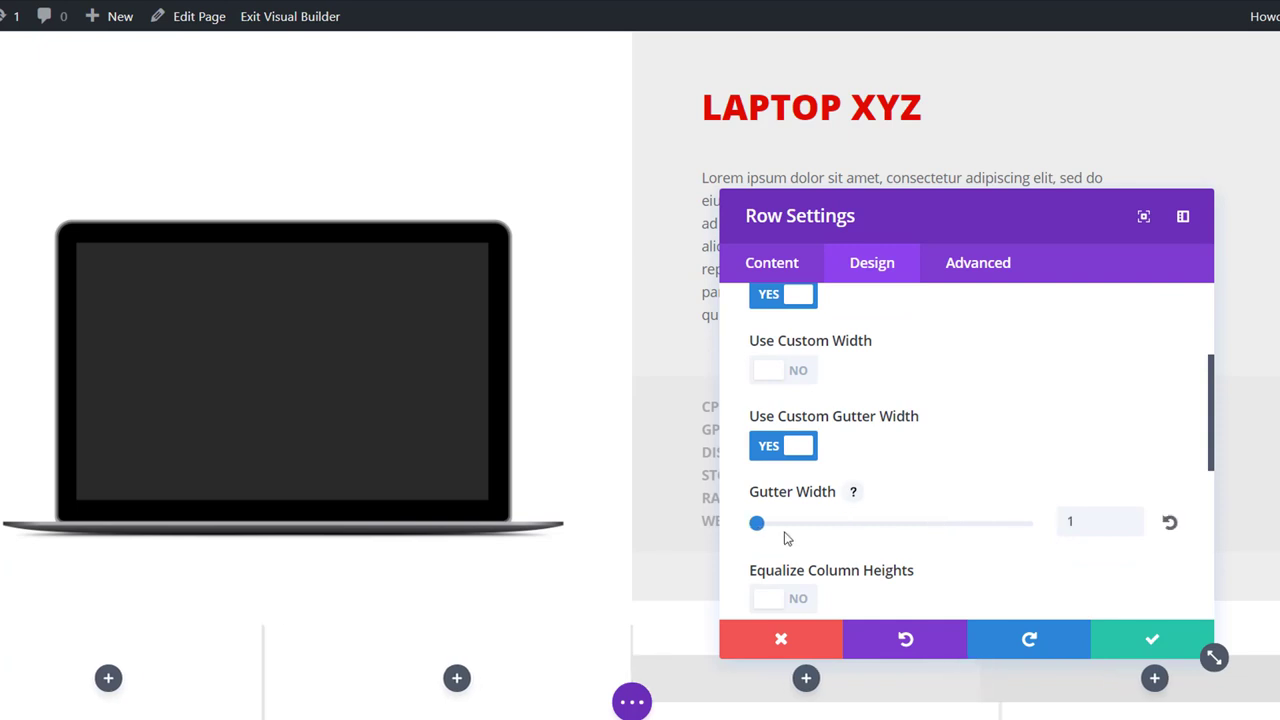
pyautogui.scroll(-1, 923, 501)
pyautogui.click(810, 512)
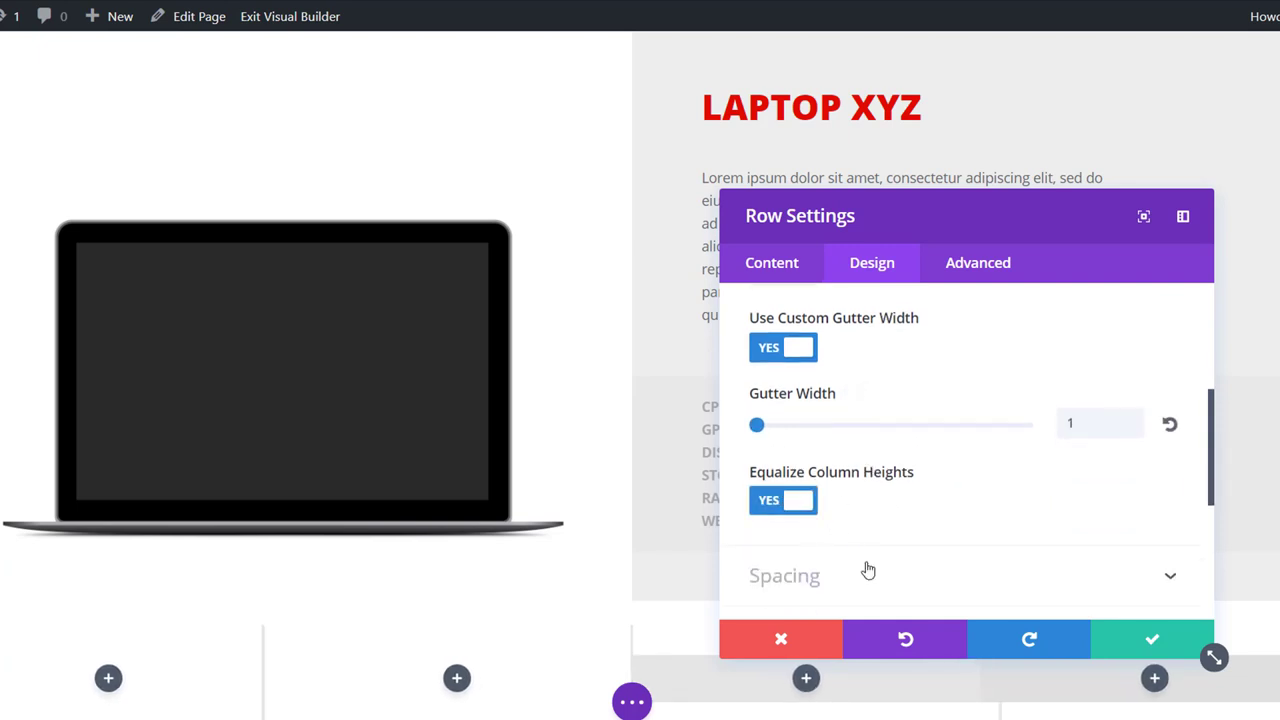
# - Set the four-column row's custom padding to 0px at the top and bottom
pyautogui.click(868, 573)
pyautogui.scroll(2, 878, 585)
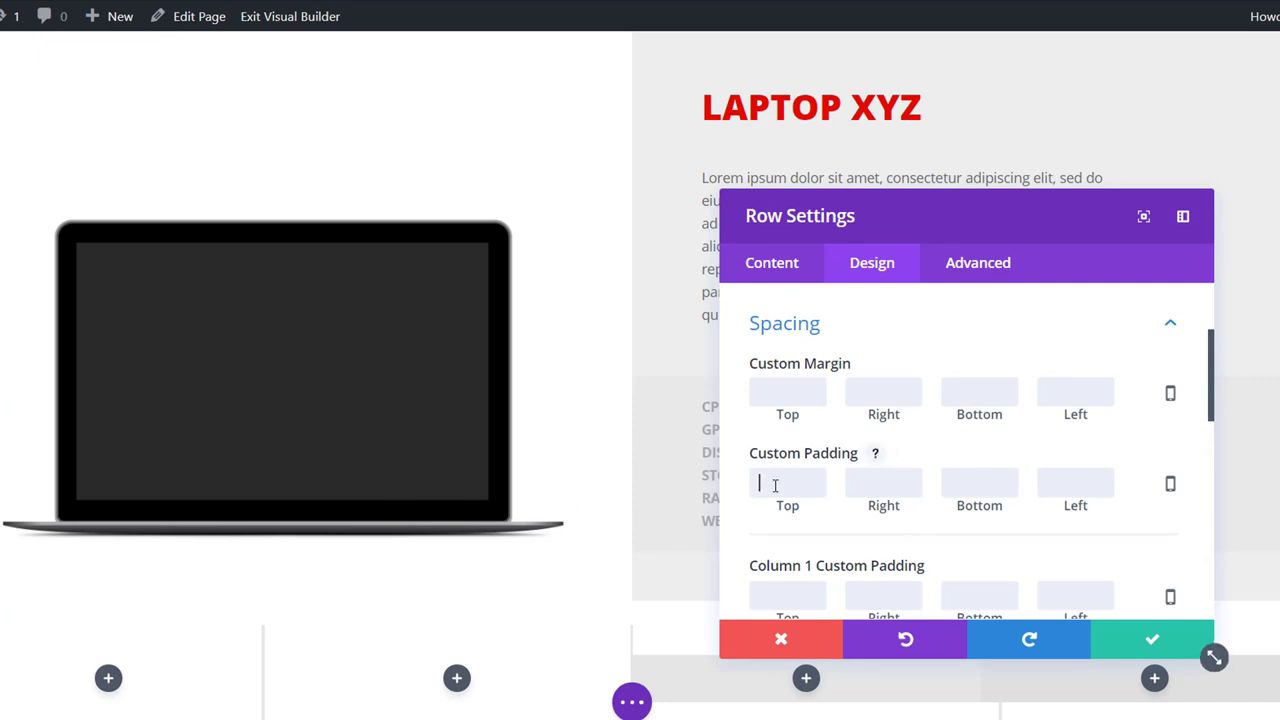
pyautogui.write('0')
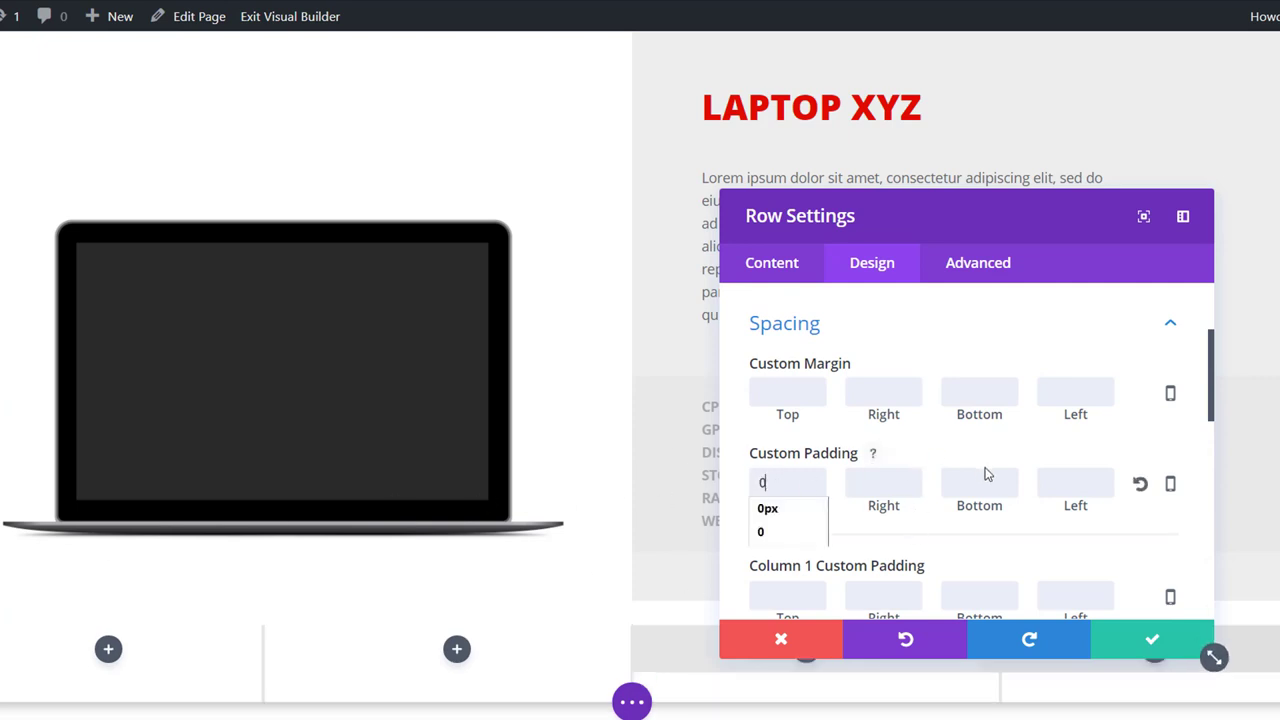
pyautogui.click(983, 481)
pyautogui.write('0')
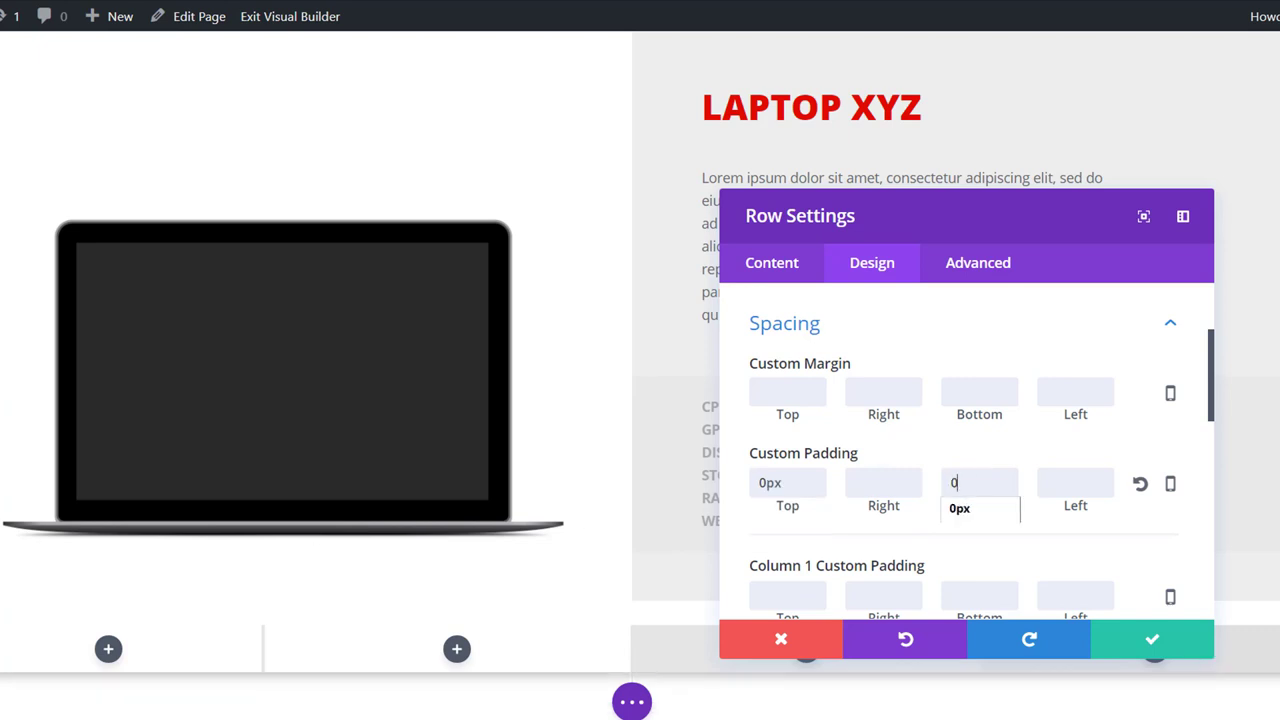
# - Set the custom padding of columns 3 and 4 in the row to 20px at the top and bottom
pyautogui.scroll(-5, 774, 537)
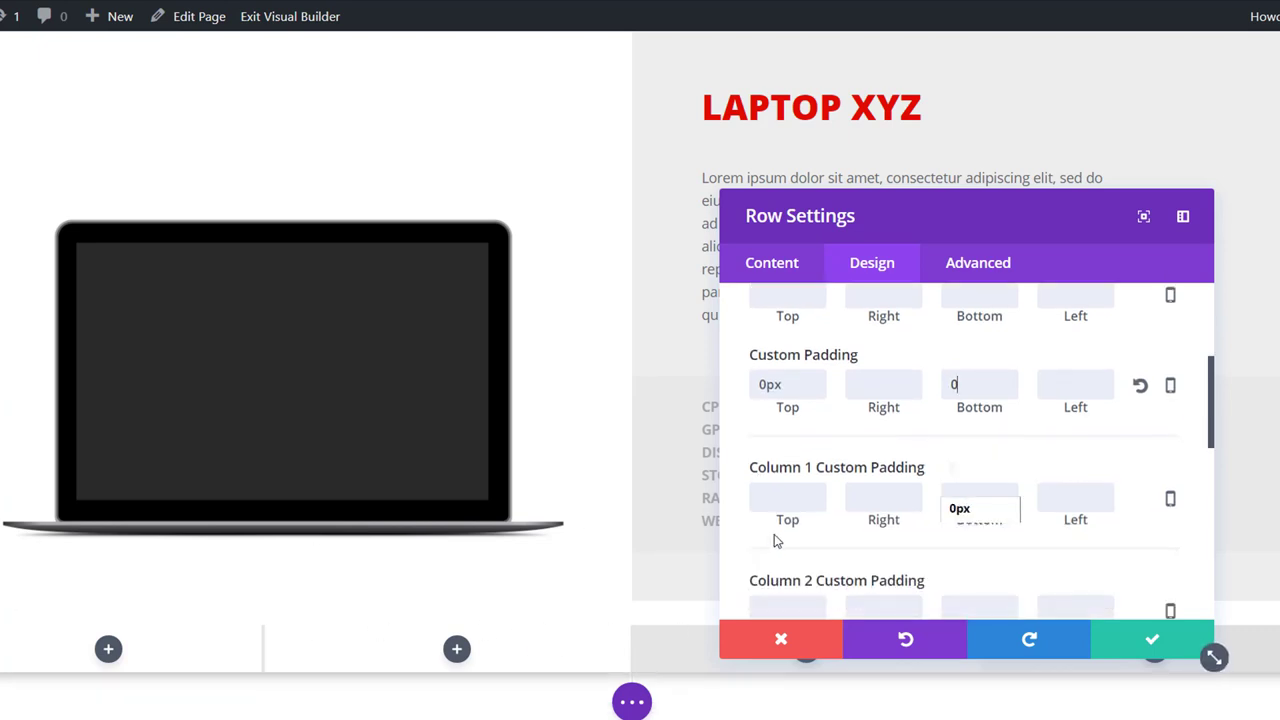
pyautogui.click(777, 527)
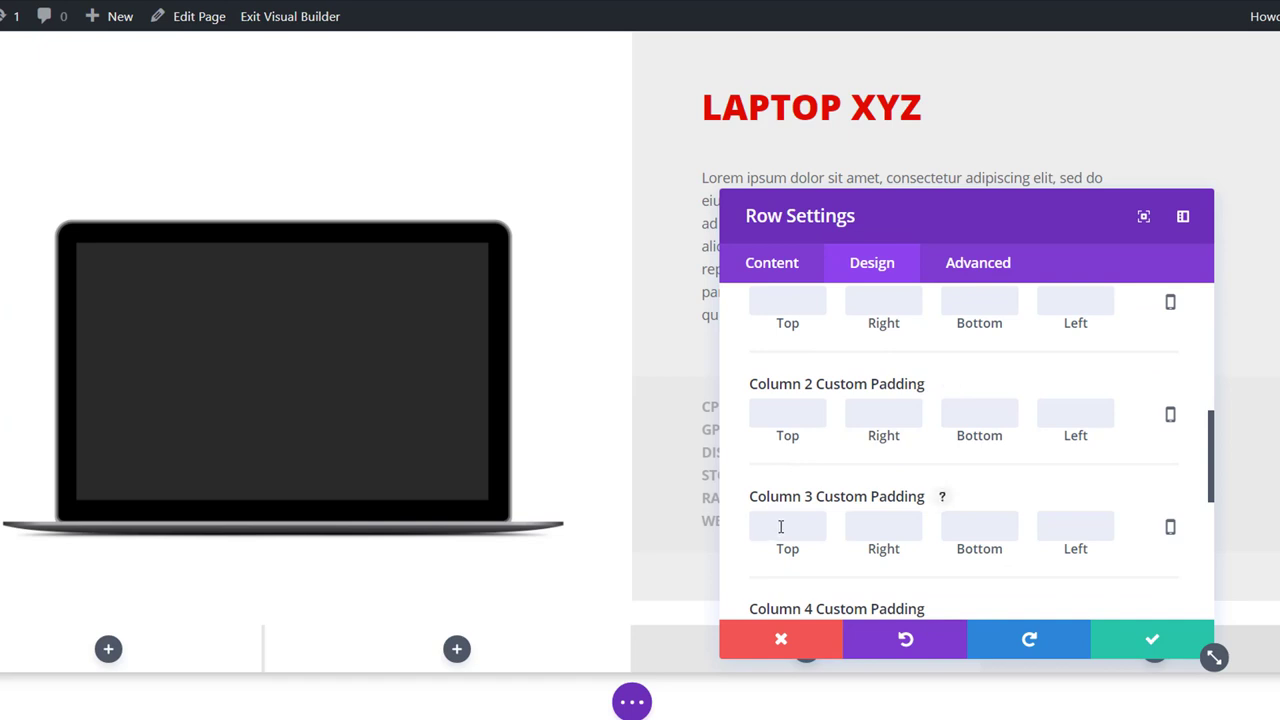
pyautogui.write('20')
pyautogui.click(963, 527)
pyautogui.write('20')
pyautogui.scroll(-2, 820, 484)
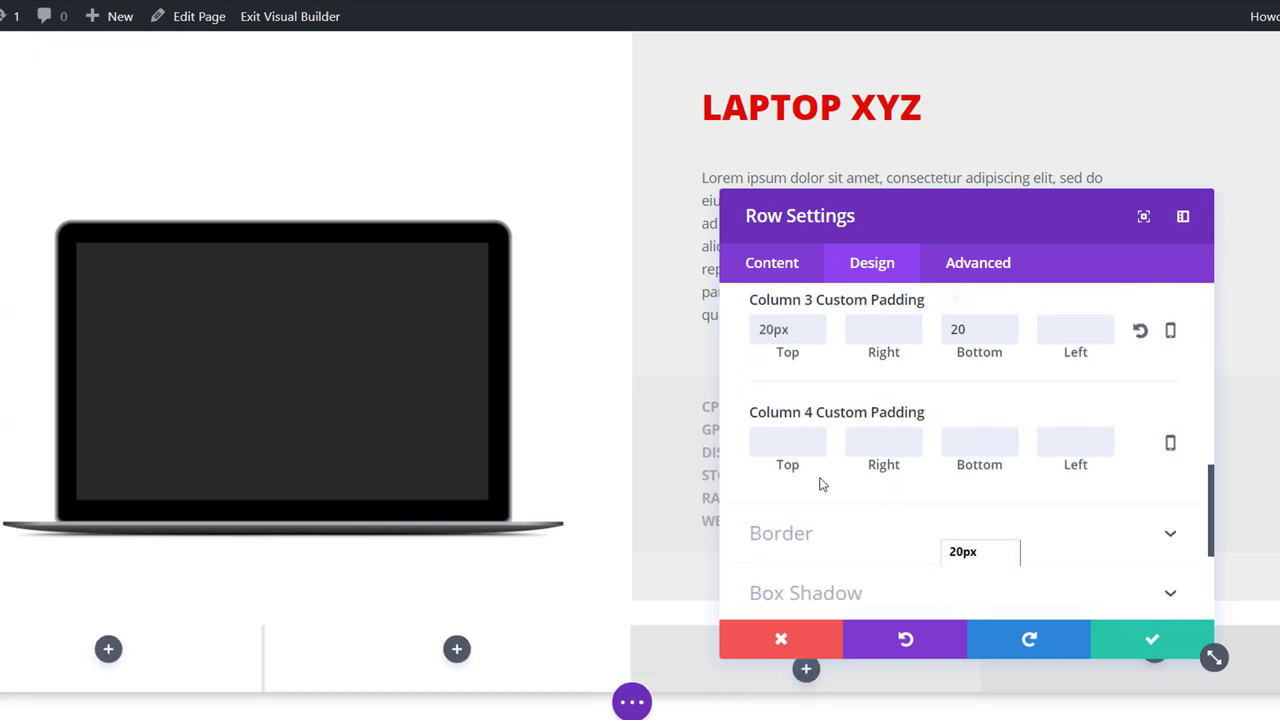
pyautogui.click(765, 441)
pyautogui.write('20')
pyautogui.click(950, 440)
pyautogui.write('20')
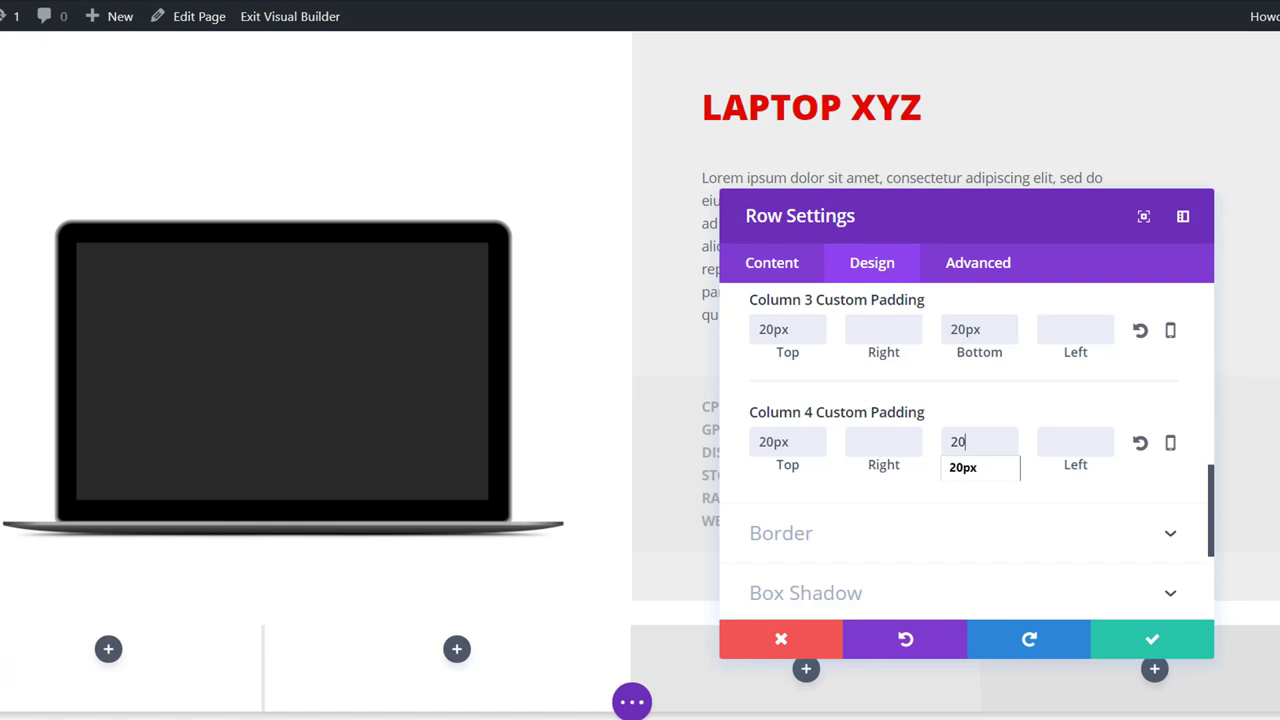
# - Disable the four-column row on phones and save the row settings
pyautogui.click(975, 263)
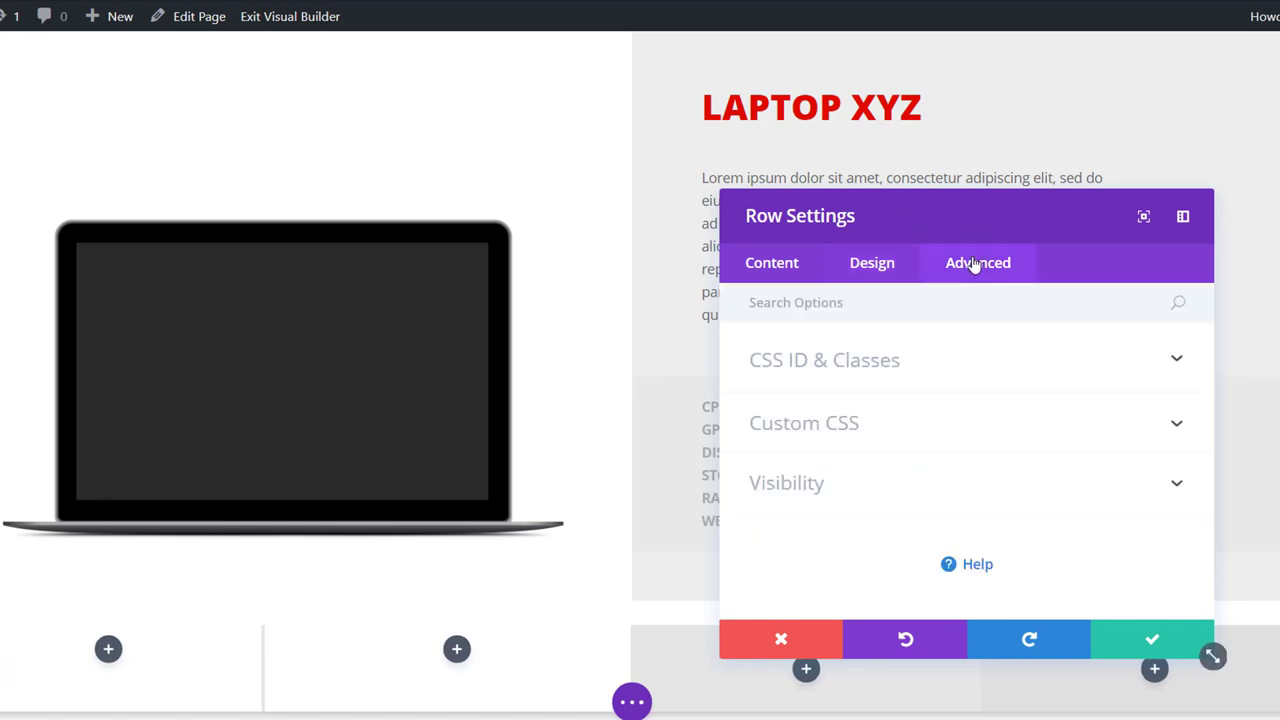
pyautogui.click(857, 479)
pyautogui.click(773, 402)
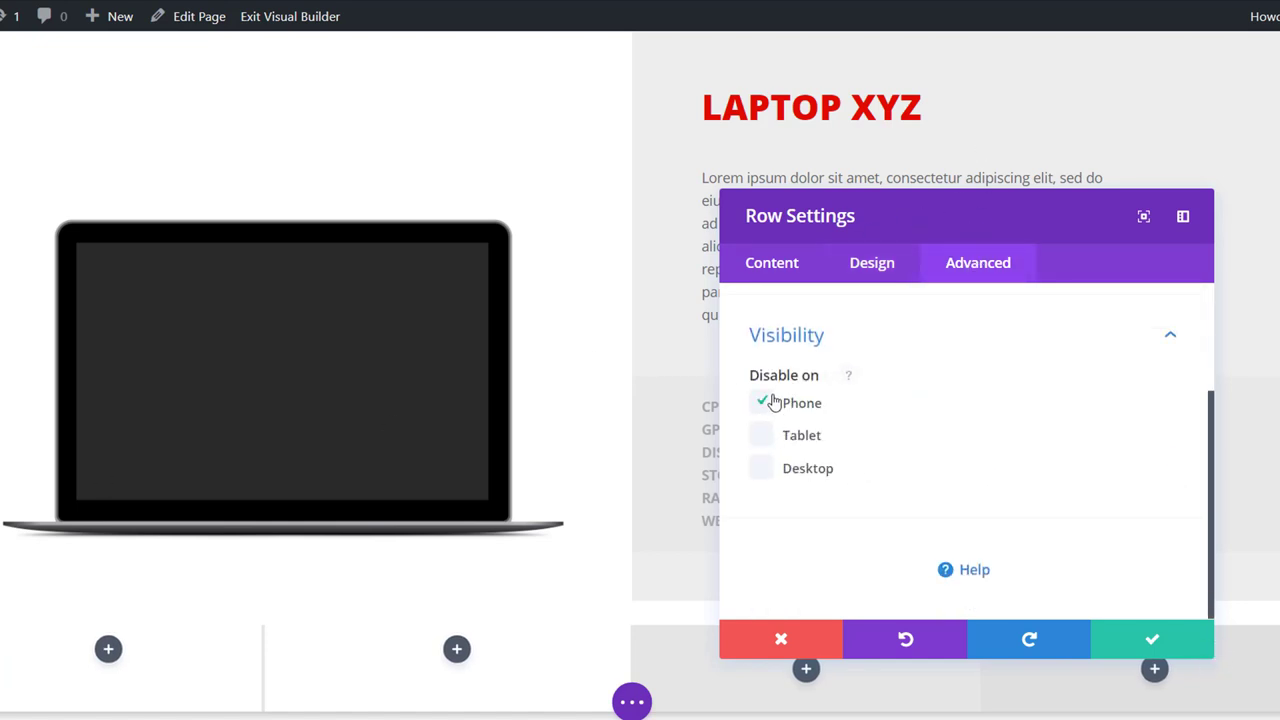
pyautogui.click(1138, 636)
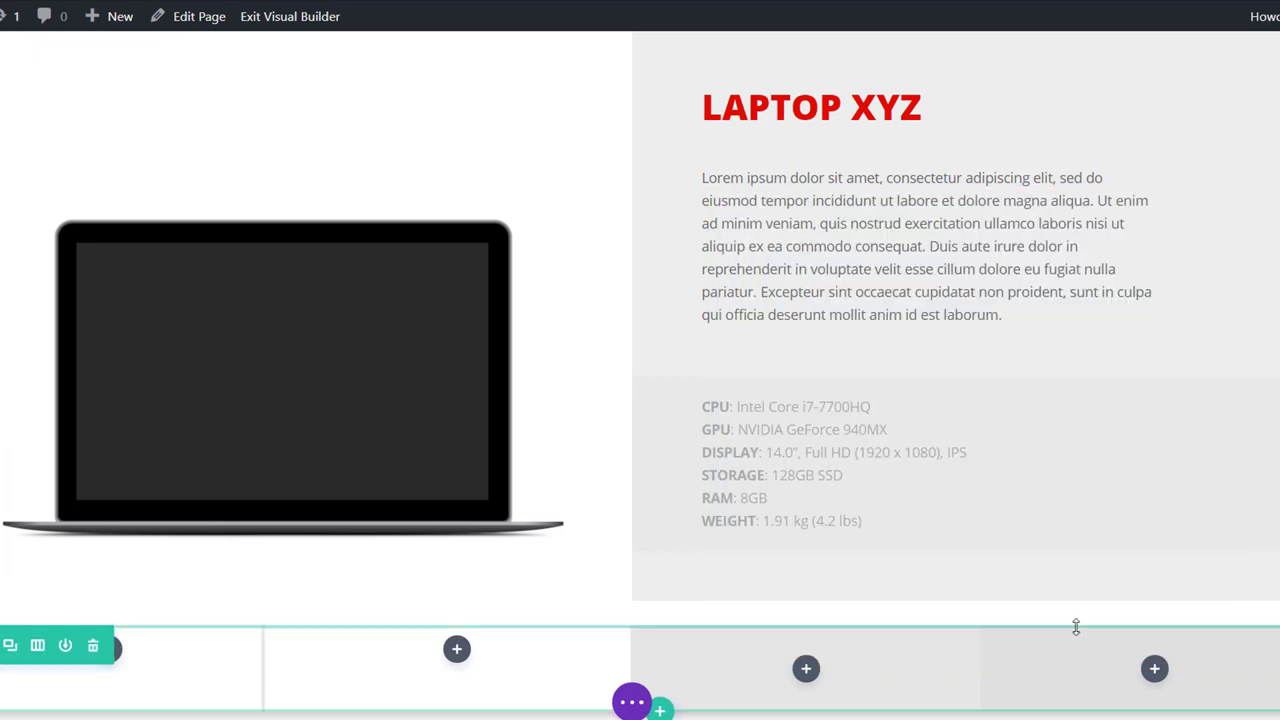
# - Insert a Text module in column 3 listing CPU, GPU, DISPLAY, STORAGE, RAM and WEIGHT on separate lines
pyautogui.click(806, 668)
pyautogui.write('text')
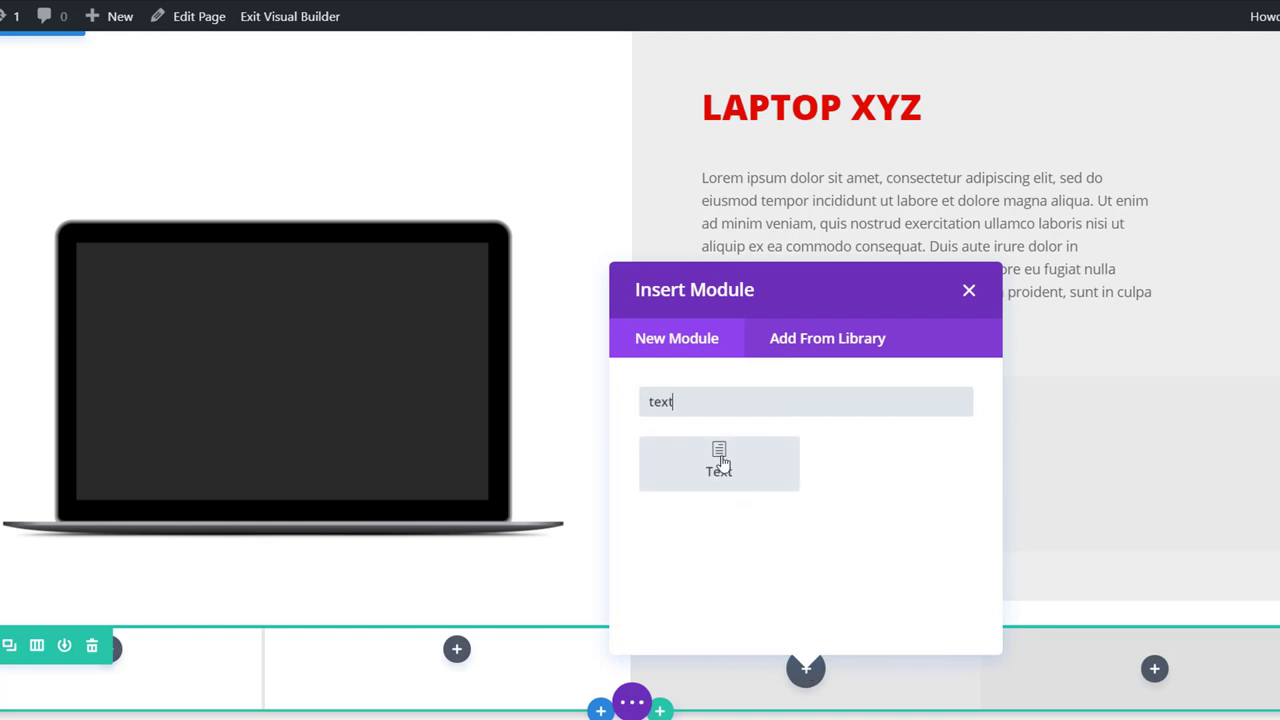
pyautogui.click(720, 460)
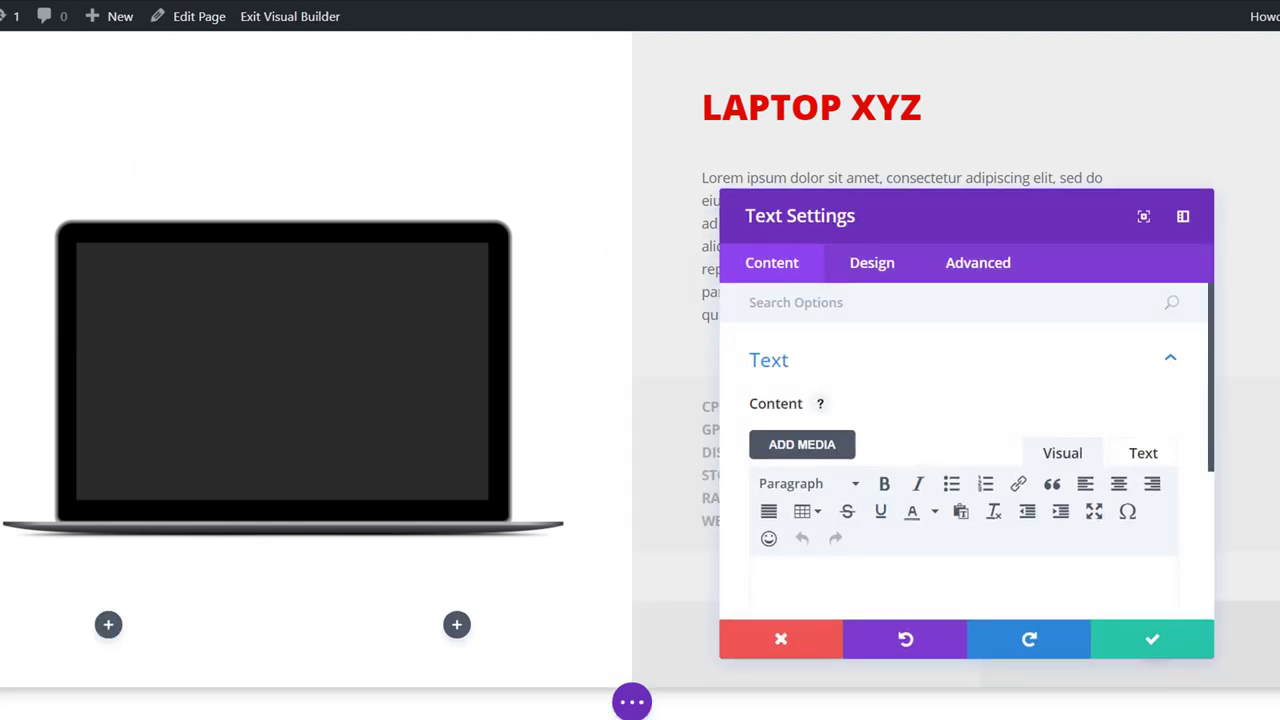
pyautogui.click(968, 571)
pyautogui.write('CPU GPU DISPLAY STORAGE RAM WEIGHT')
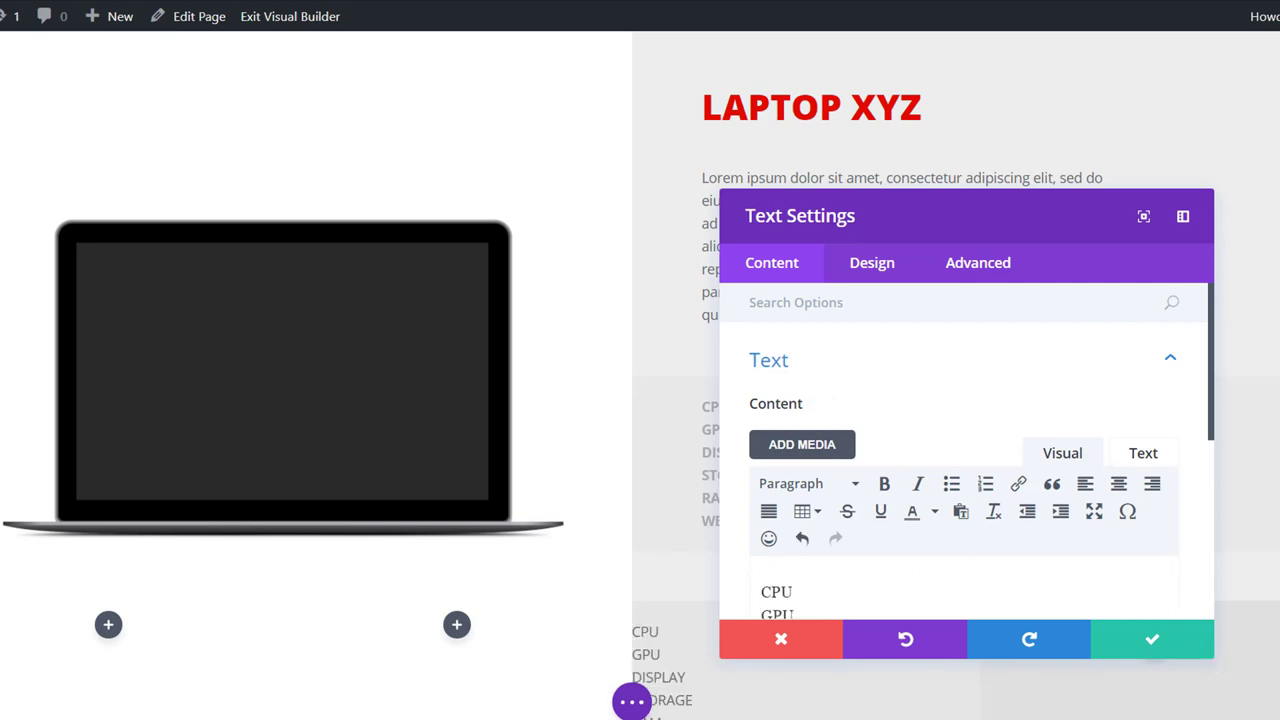
# - Set the label text's font weight to Ultra Bold and its font style to uppercase
pyautogui.click(872, 264)
pyautogui.click(886, 374)
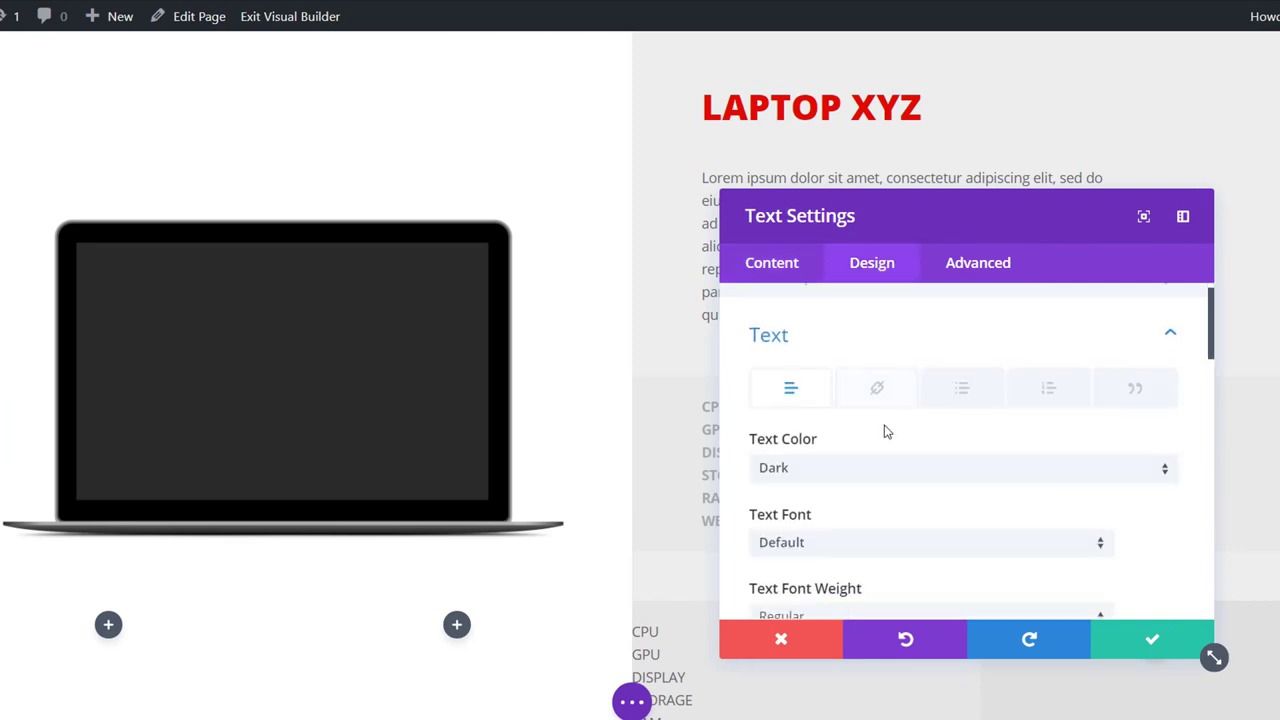
pyautogui.scroll(-3, 886, 440)
pyautogui.click(886, 452)
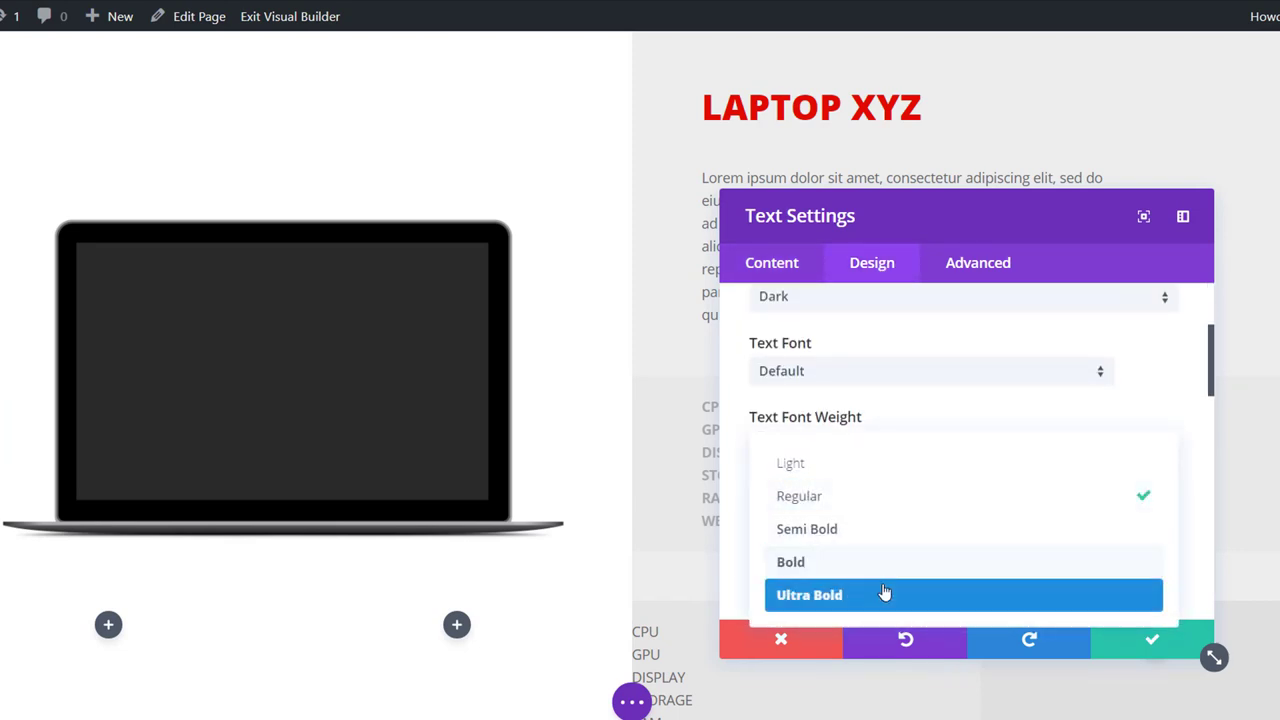
pyautogui.click(884, 594)
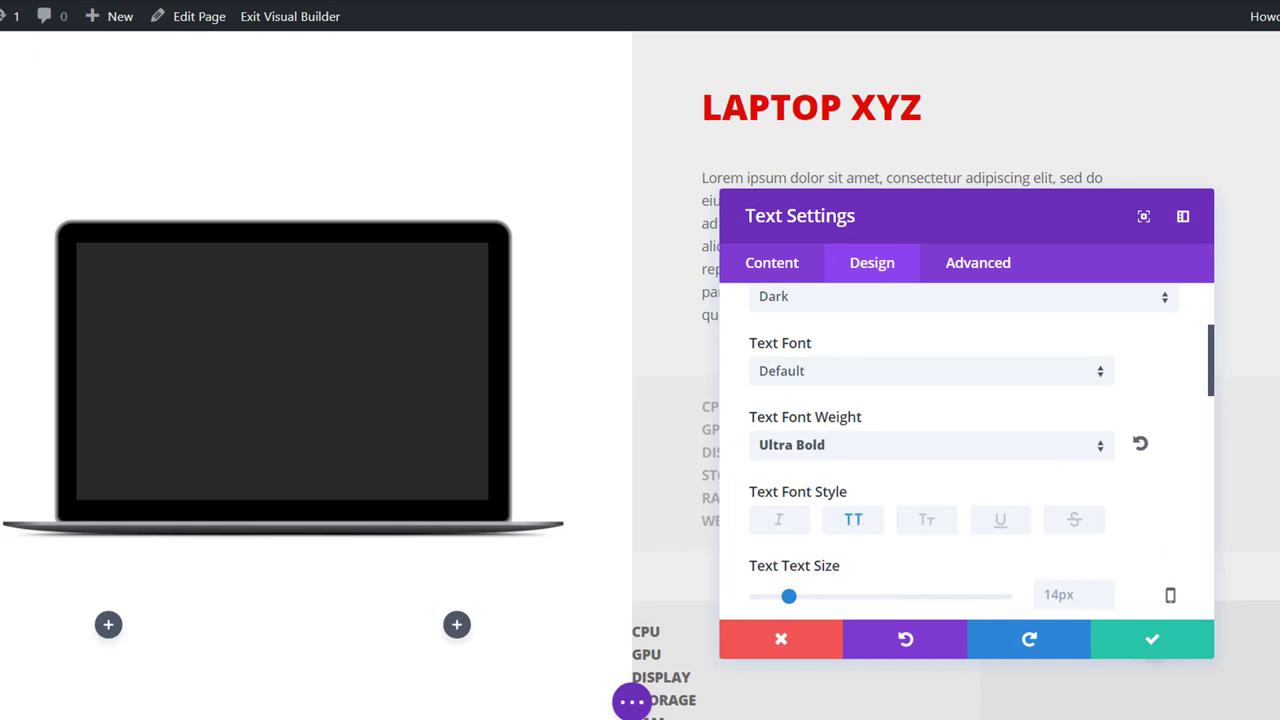
# - Give the label text module custom padding of 25px top, 25px bottom and 20% left, and save it
pyautogui.scroll(-10, 940, 510)
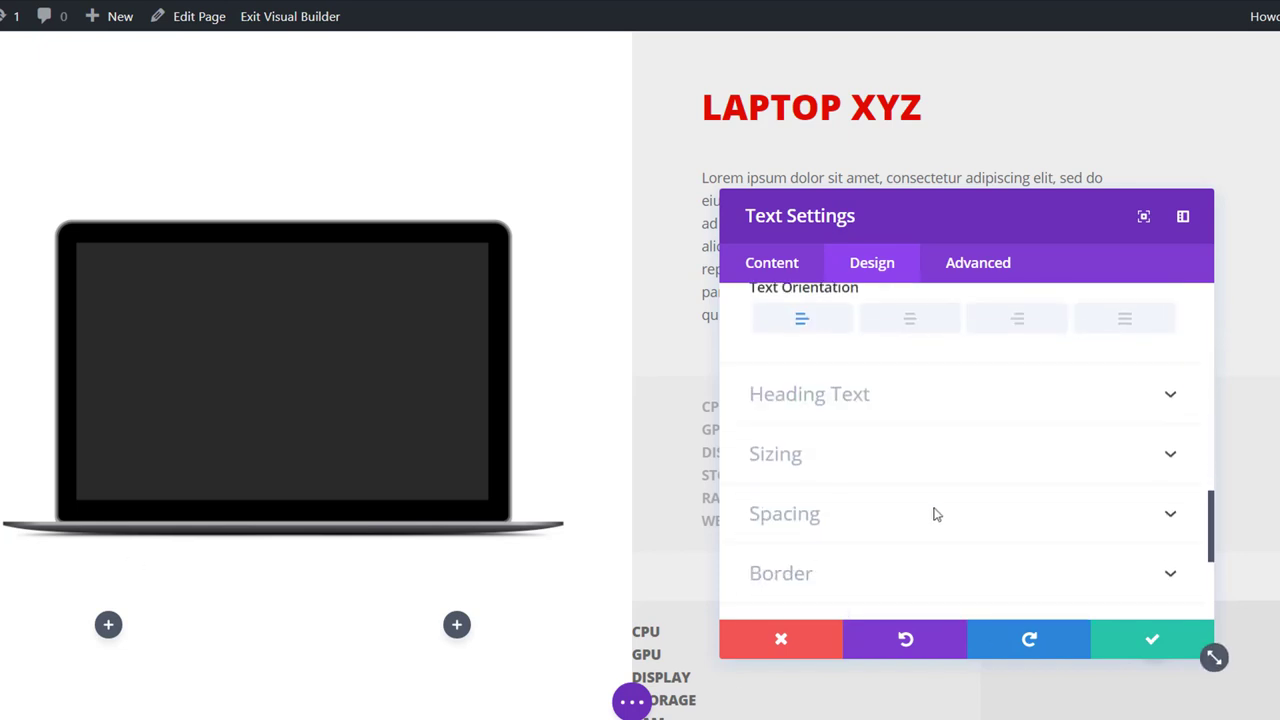
pyautogui.click(932, 512)
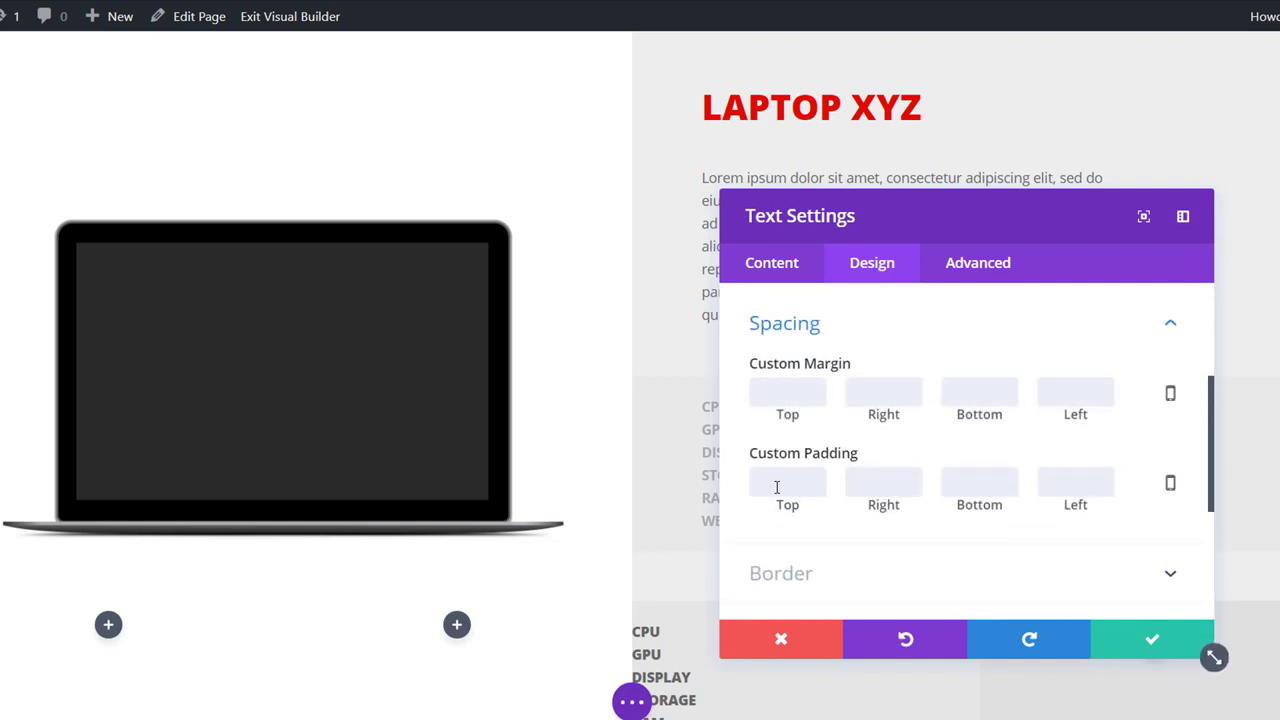
pyautogui.write('25')
pyautogui.click(962, 482)
pyautogui.write('25')
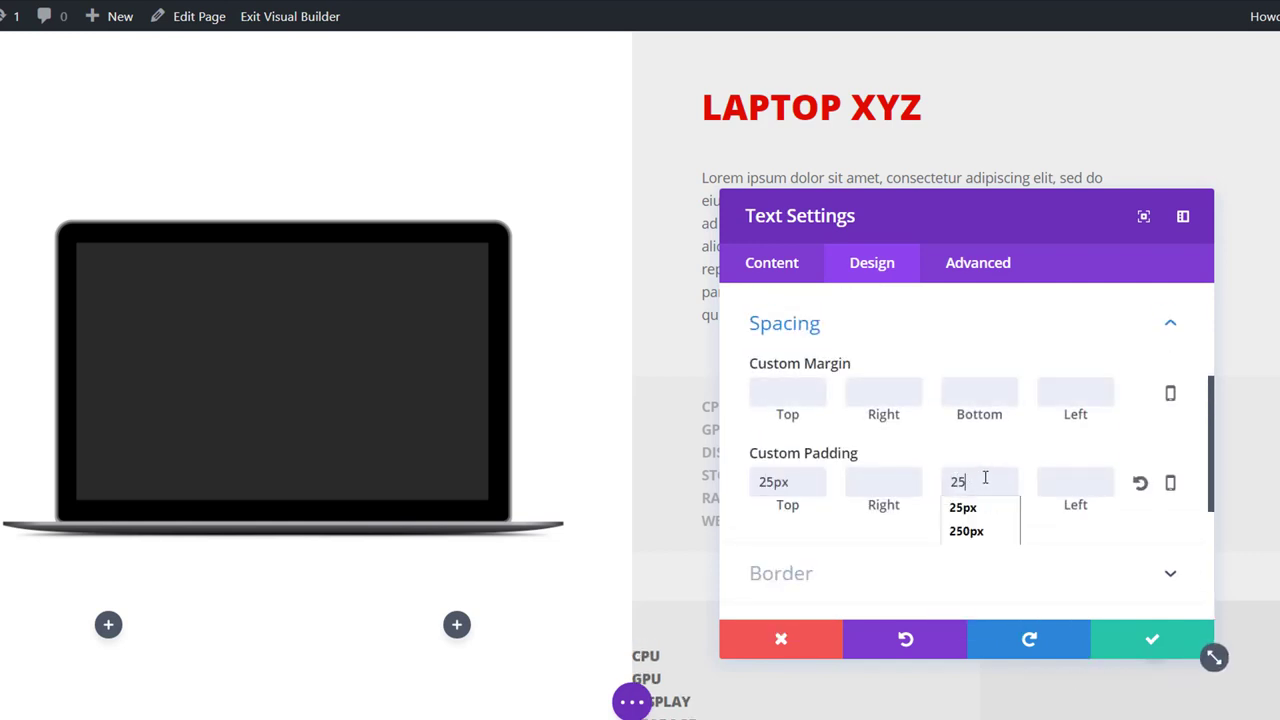
pyautogui.click(1078, 484)
pyautogui.scroll(-2, 1078, 484)
pyautogui.write('20%')
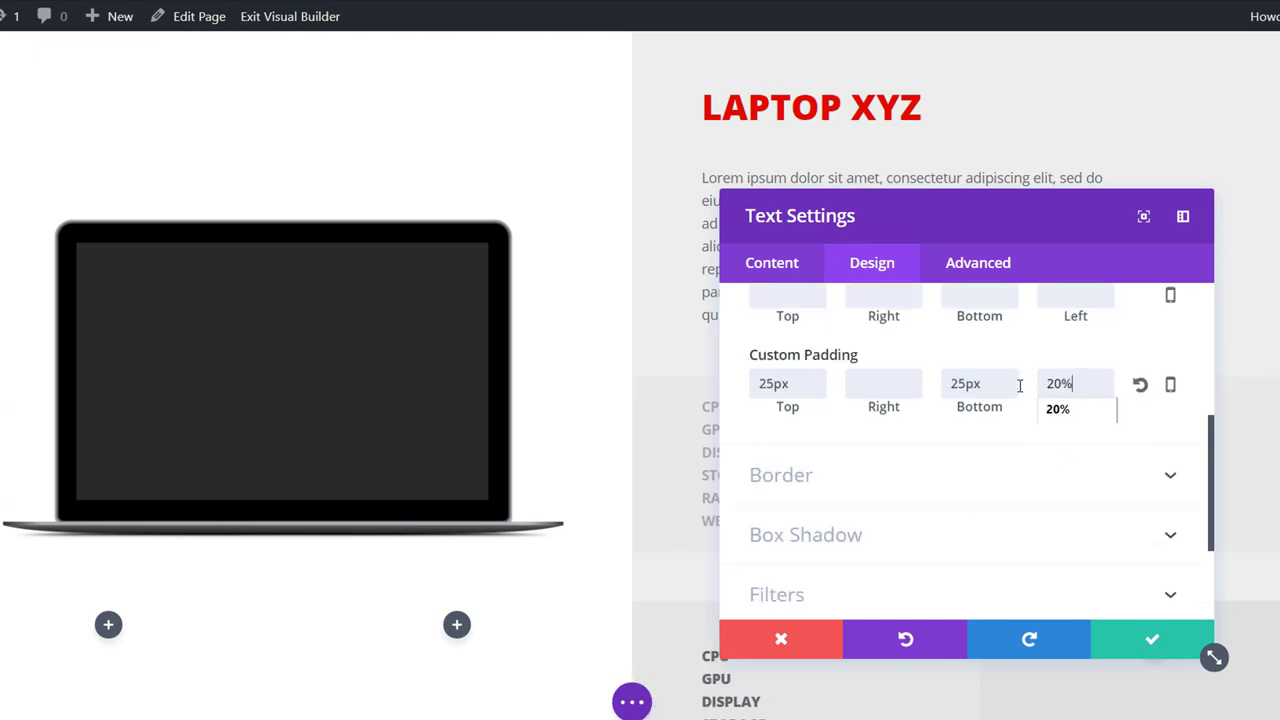
pyautogui.click(1158, 432)
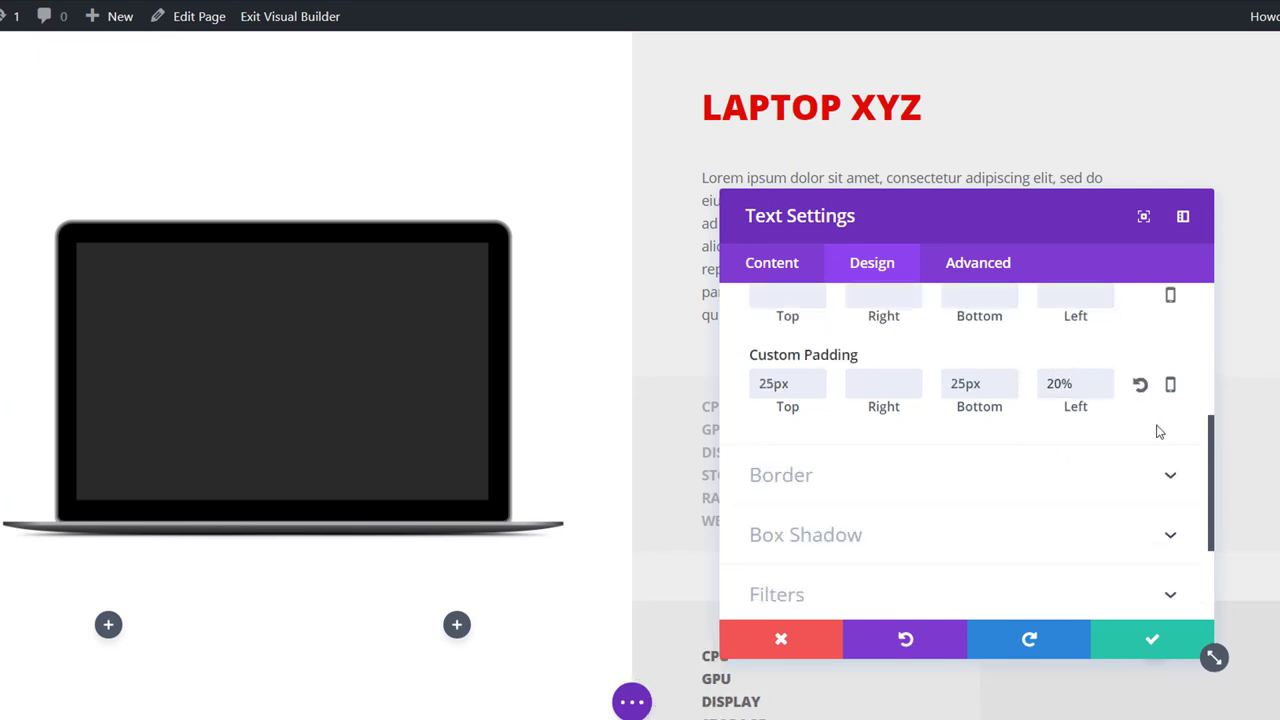
pyautogui.click(1152, 638)
# - Add a column 4 Text module listing Intel Core i7-7700HQ, NVIDIA GeForce 940MX, 14.0”, Full HD (1920 x 1080), IPS, 128GB SSD, 8GB, 1.91 kg (4.2 lbs)
pyautogui.scroll(-2, 949, 477)
pyautogui.click(1154, 448)
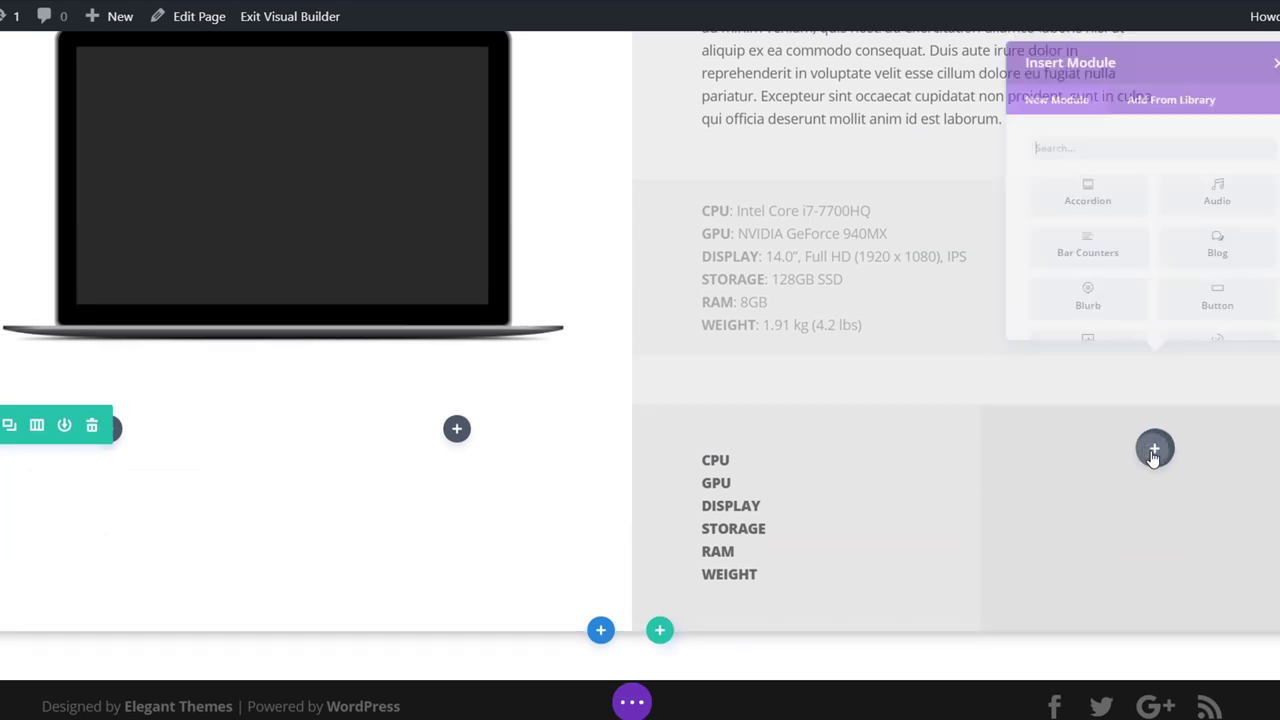
pyautogui.write('text')
pyautogui.click(1070, 296)
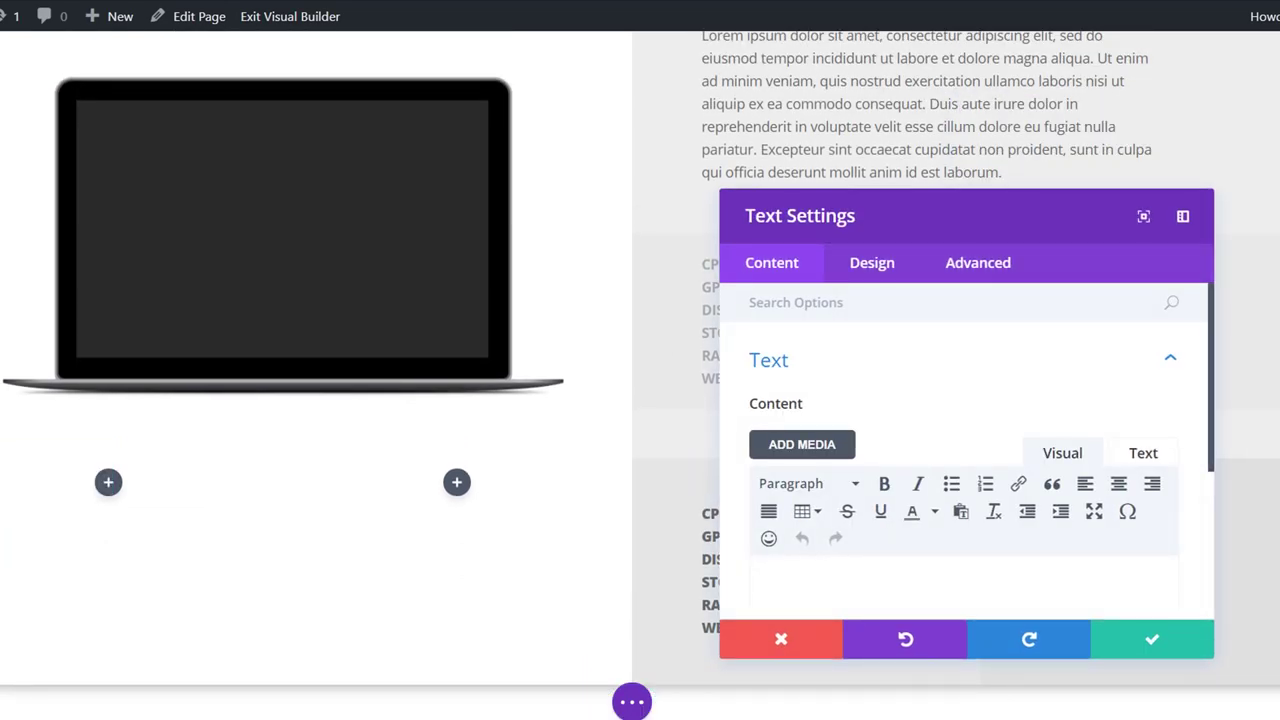
pyautogui.click(846, 580)
pyautogui.hotkey('ctrl', 'v')
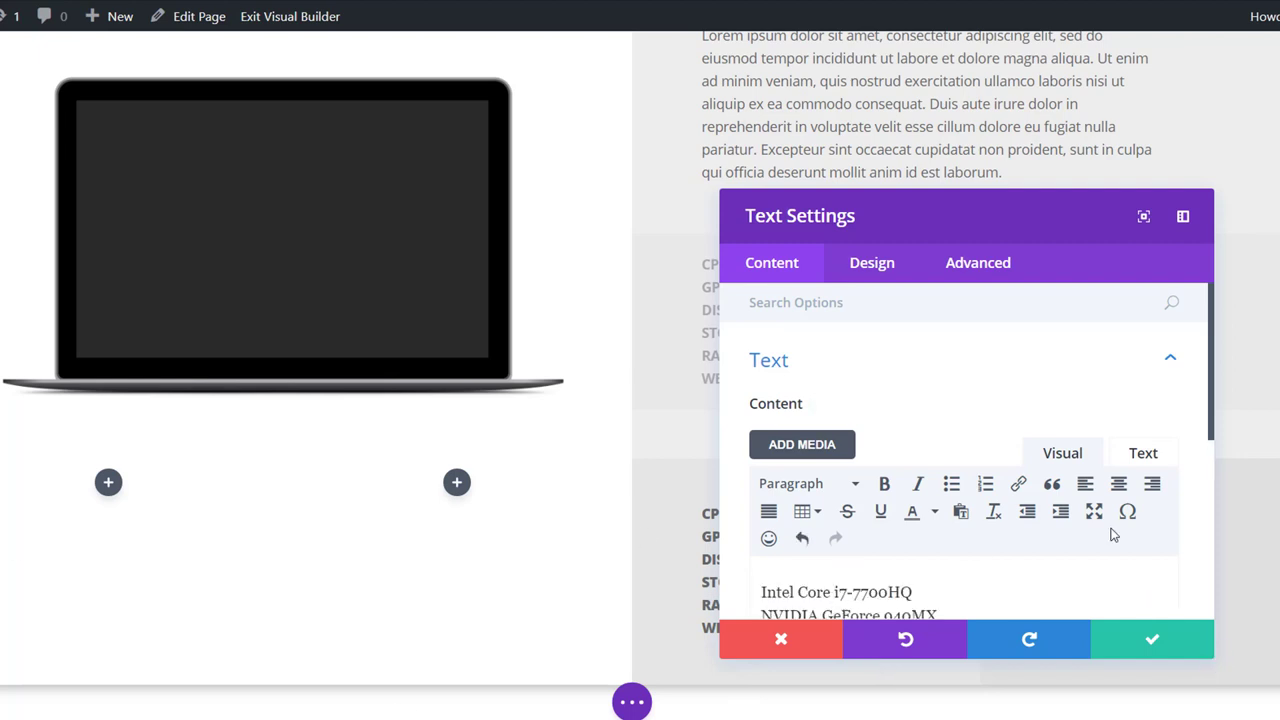
# - Give the column 4 specification values module custom padding of 25px top, 25px bottom and 20% left, and save it
pyautogui.click(878, 268)
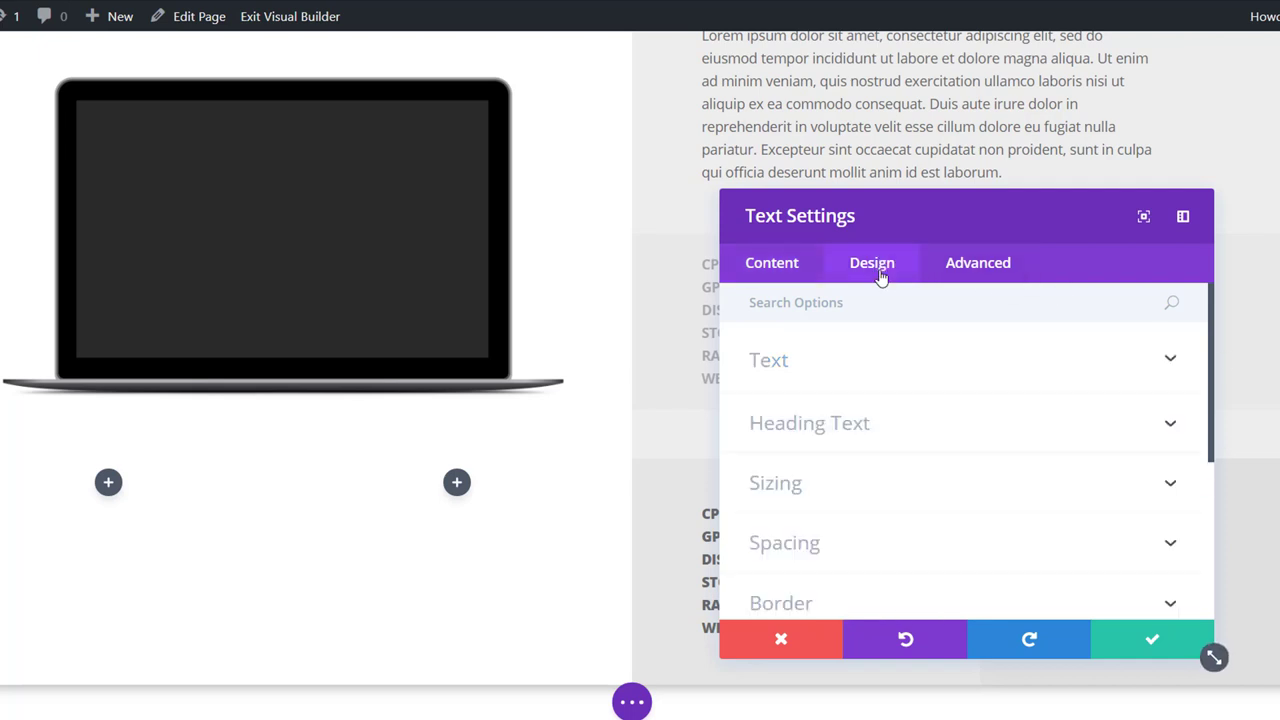
pyautogui.scroll(-2, 912, 430)
pyautogui.click(908, 446)
pyautogui.click(813, 493)
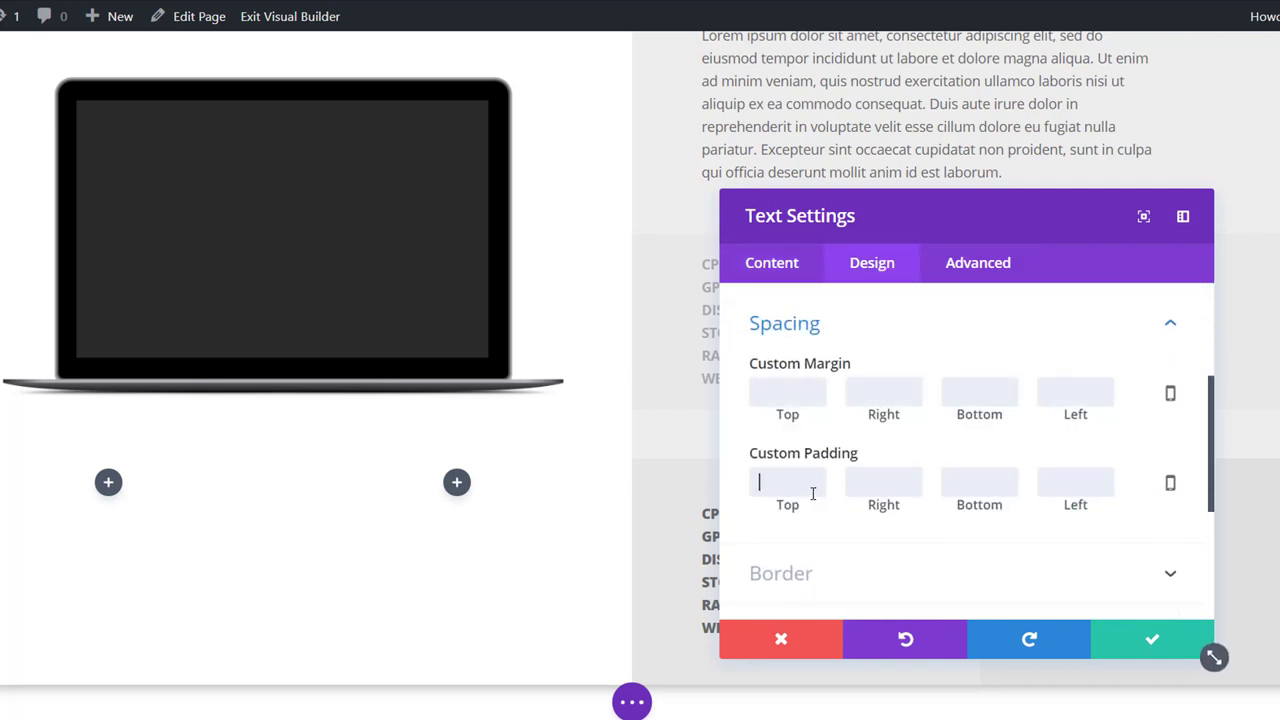
pyautogui.write('25')
pyautogui.click(980, 480)
pyautogui.write('25')
pyautogui.click(1085, 478)
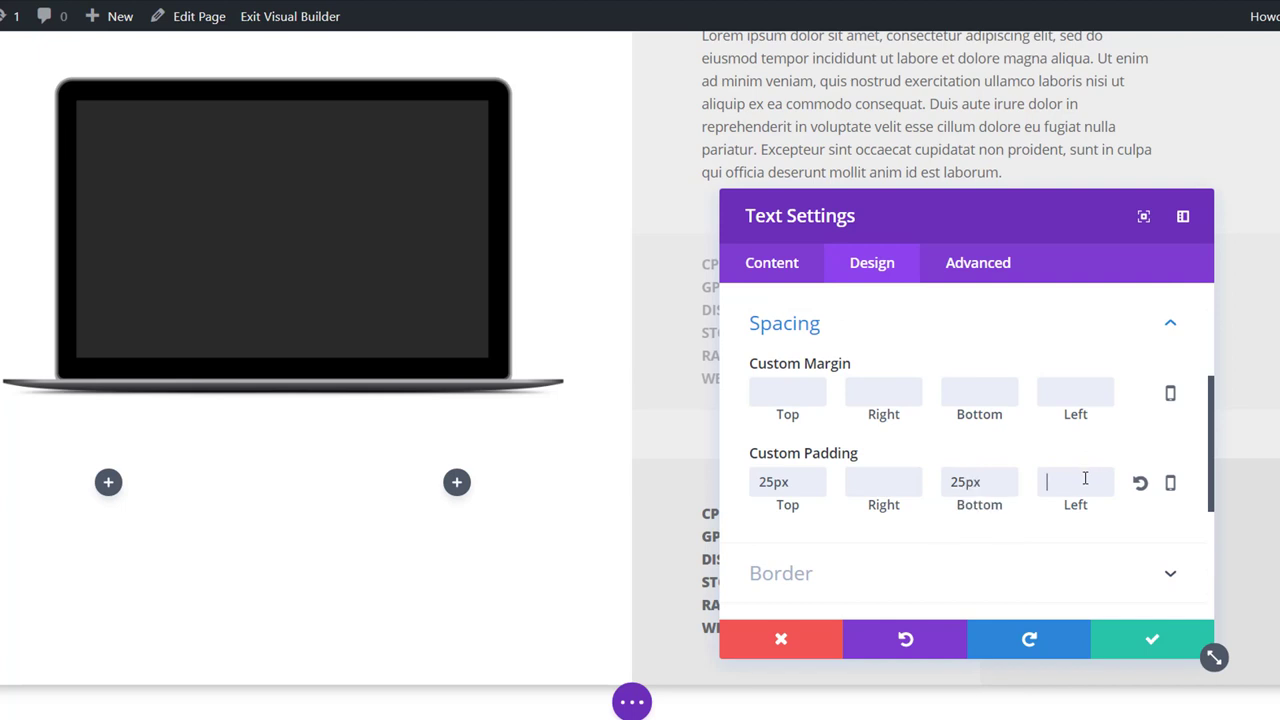
pyautogui.write('20%')
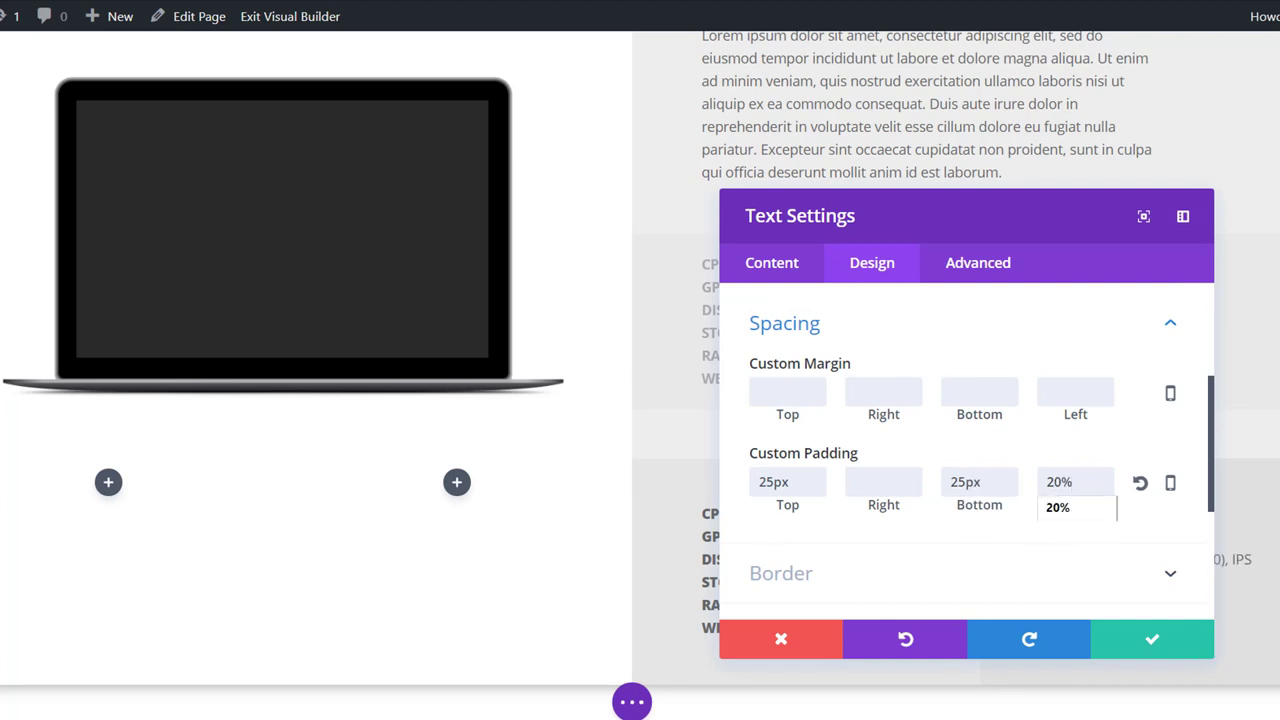
pyautogui.click(1140, 652)
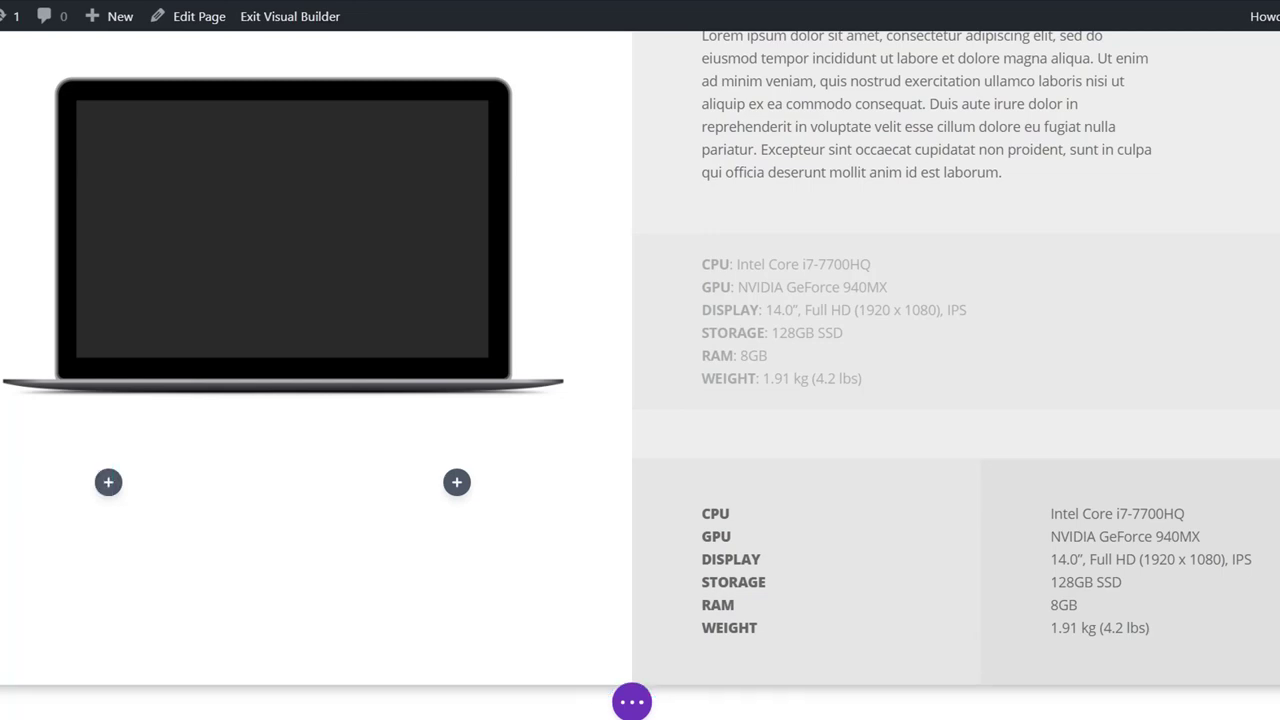
# - Add another row with four equal columns below the specifications row, without inserting a module
pyautogui.click(660, 683)
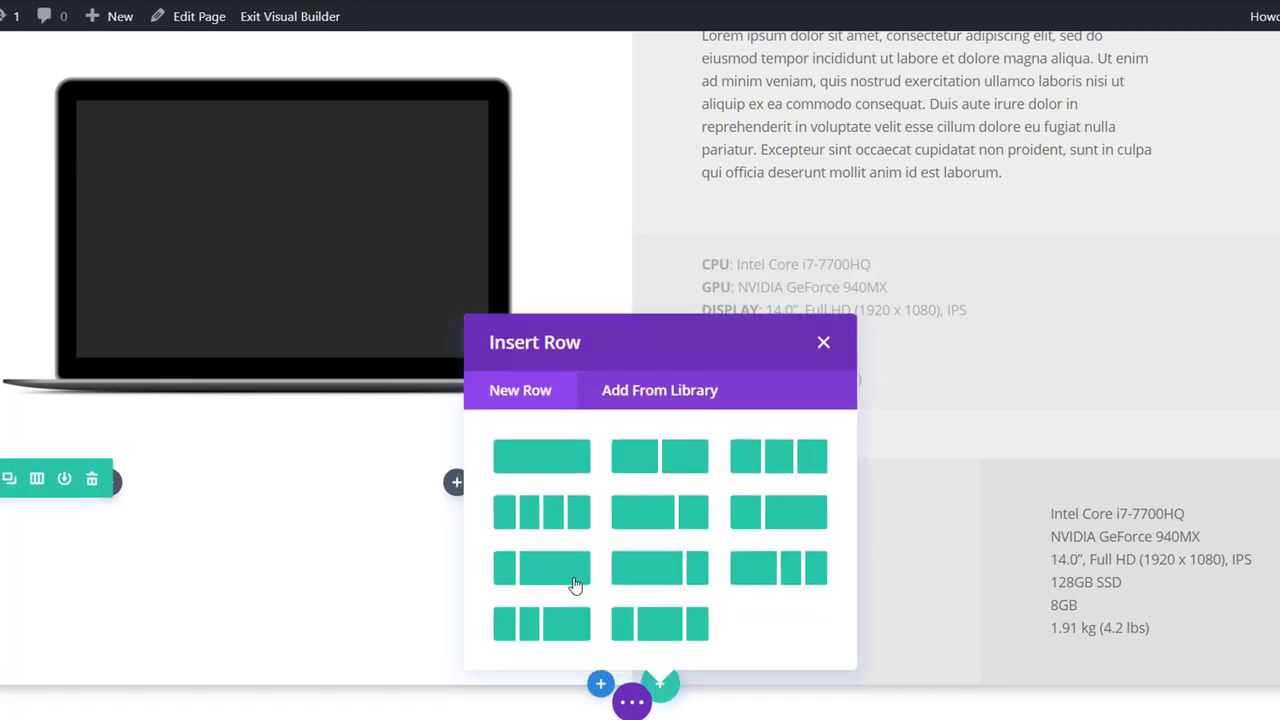
pyautogui.click(541, 521)
pyautogui.scroll(-1, 400, 300)
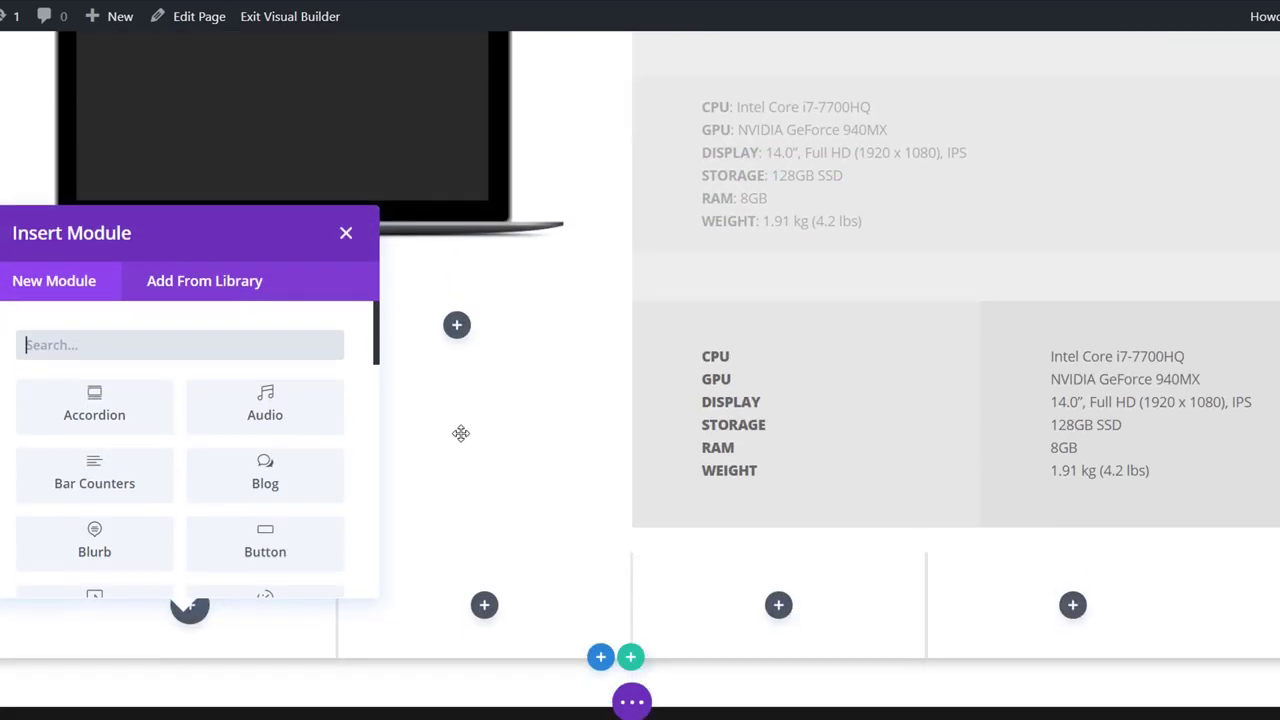
pyautogui.click(346, 196)
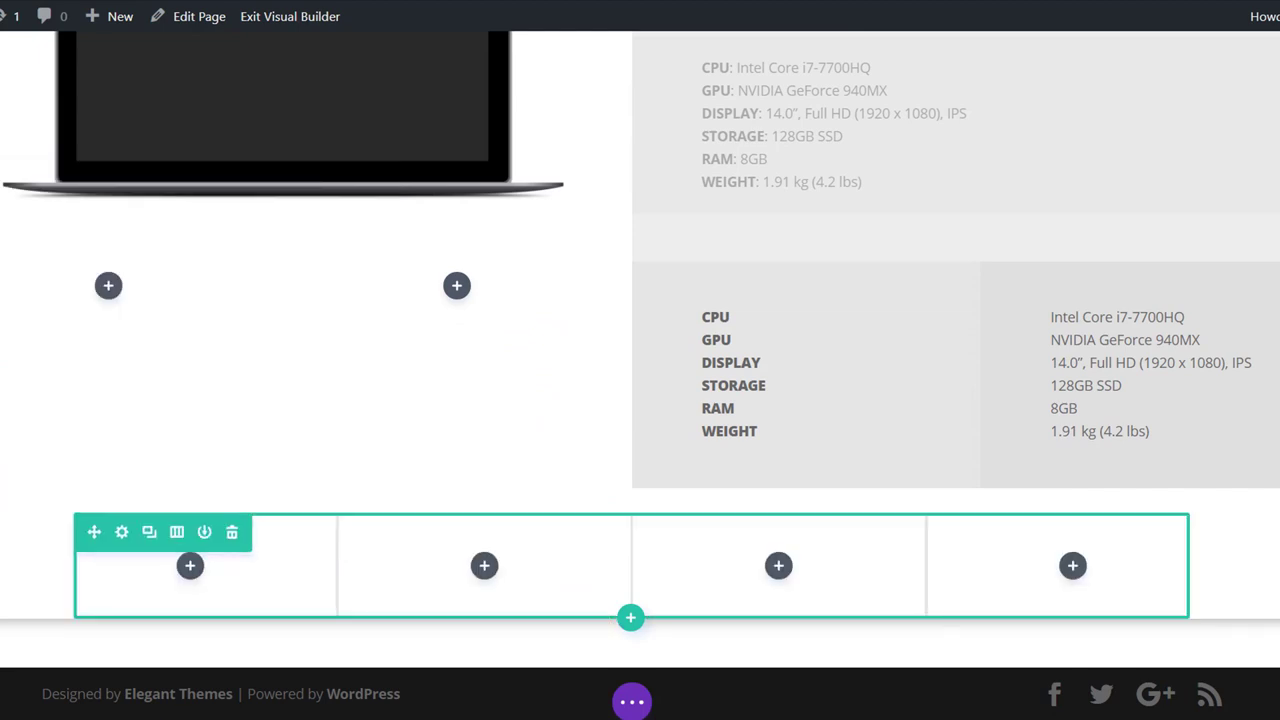
# - Set the column 3 background of the new four-column bottom row to #e00b00
pyautogui.click(121, 531)
pyautogui.click(950, 361)
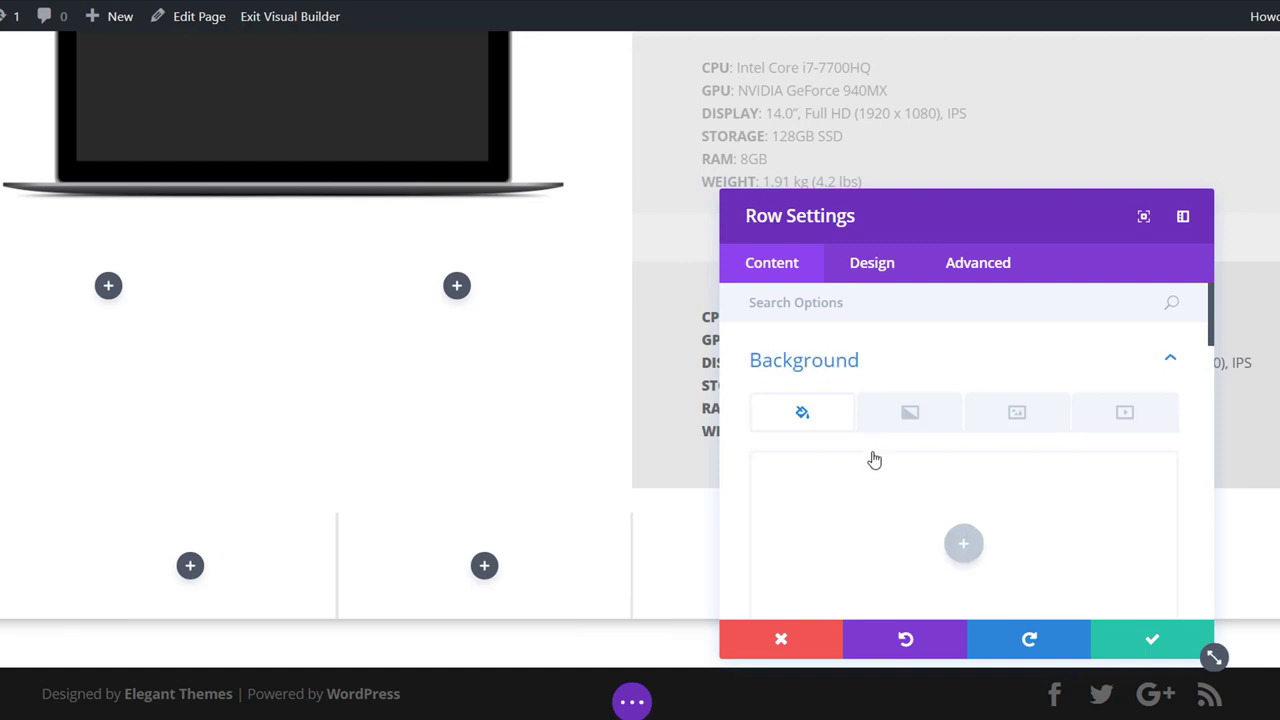
pyautogui.scroll(-5, 871, 457)
pyautogui.scroll(-2, 872, 458)
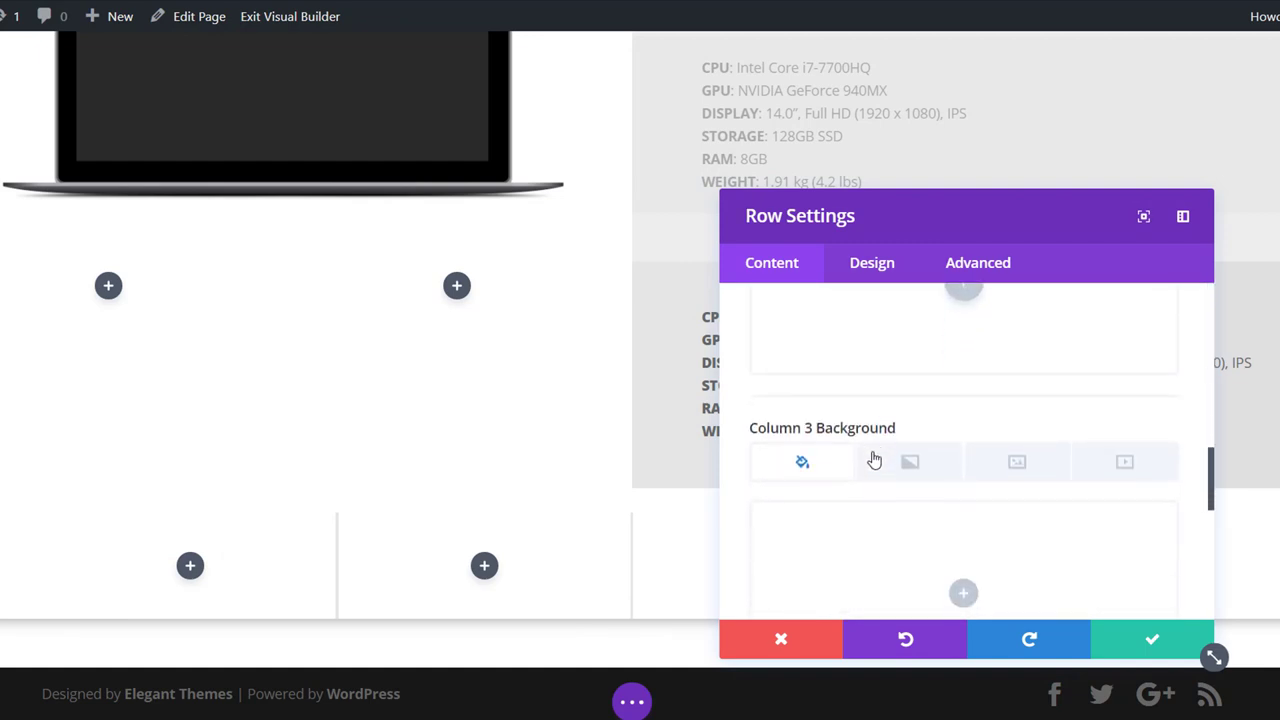
pyautogui.scroll(-1, 851, 500)
pyautogui.click(840, 510)
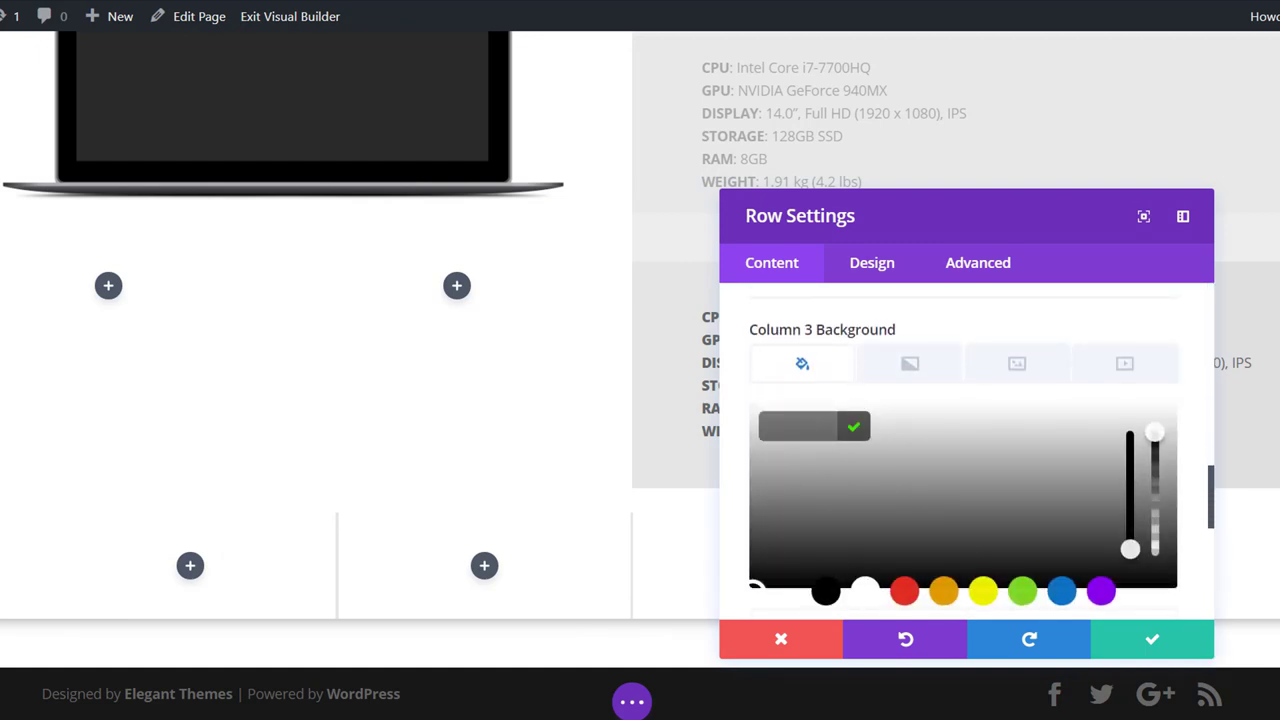
pyautogui.click(800, 426)
pyautogui.write('#e00b00')
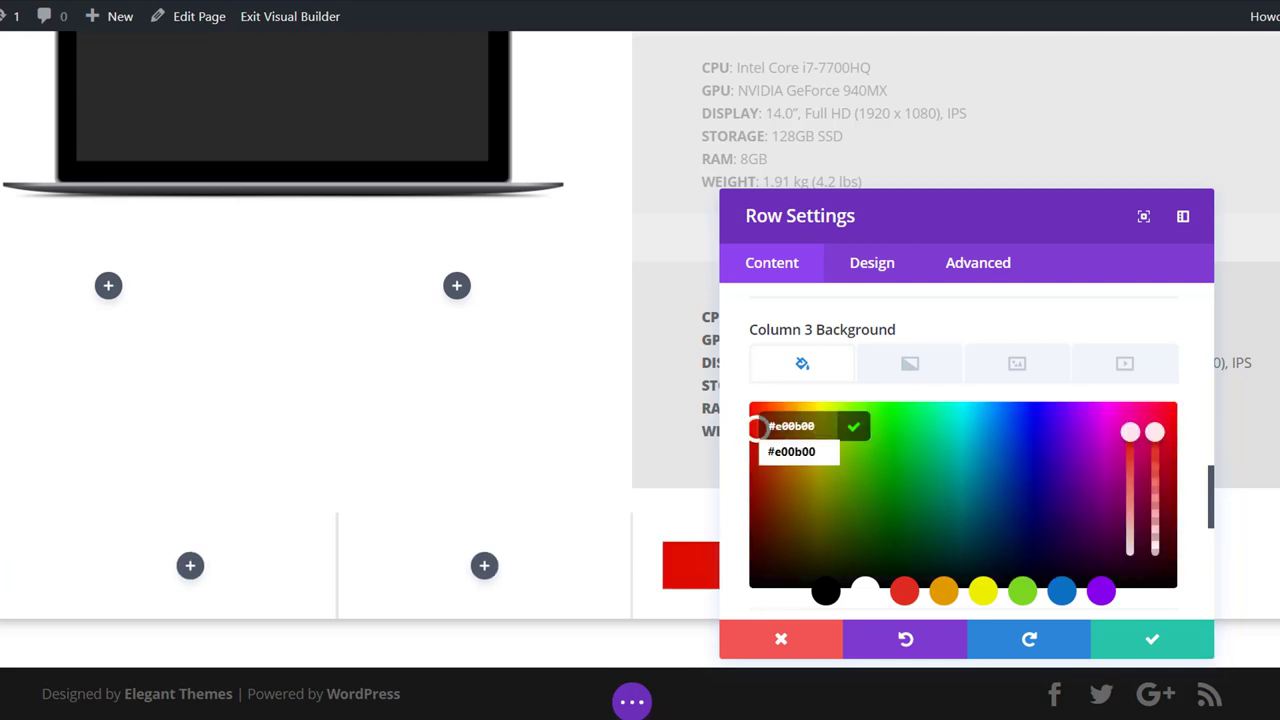
pyautogui.press('Escape')
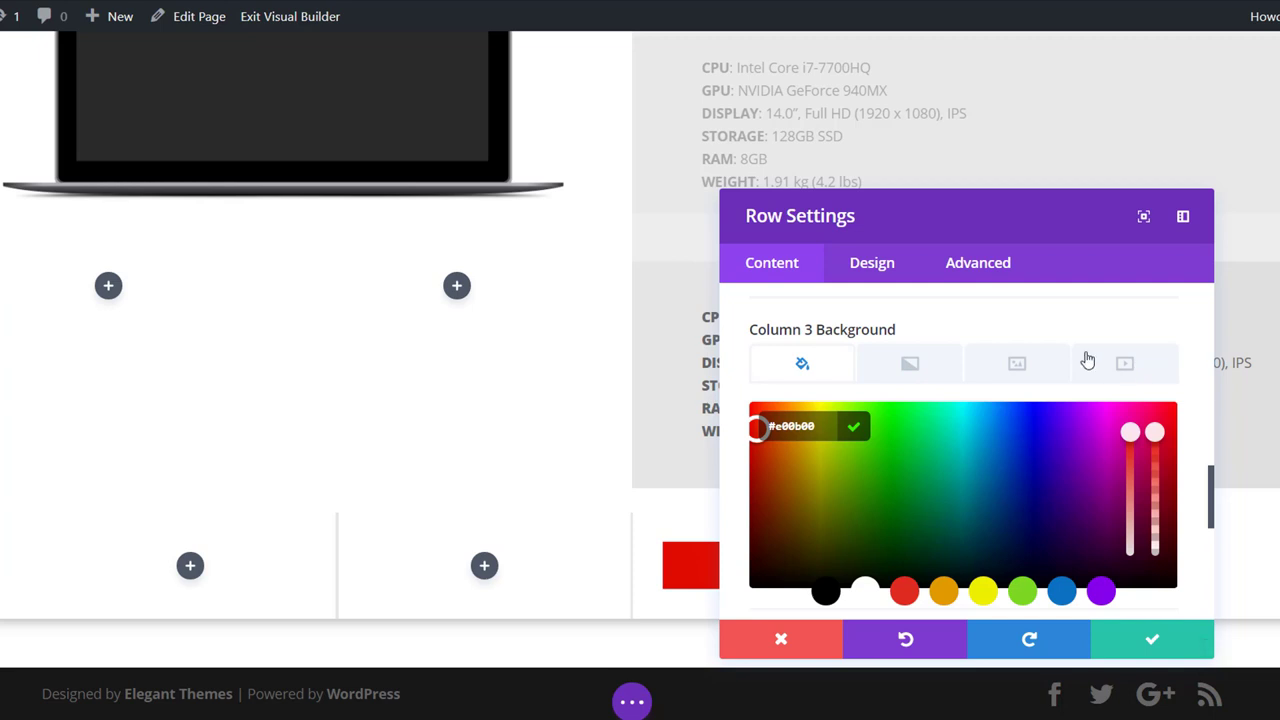
# - Set the same row's column 4 background to #b5b5b5
pyautogui.scroll(-3, 954, 345)
pyautogui.click(963, 511)
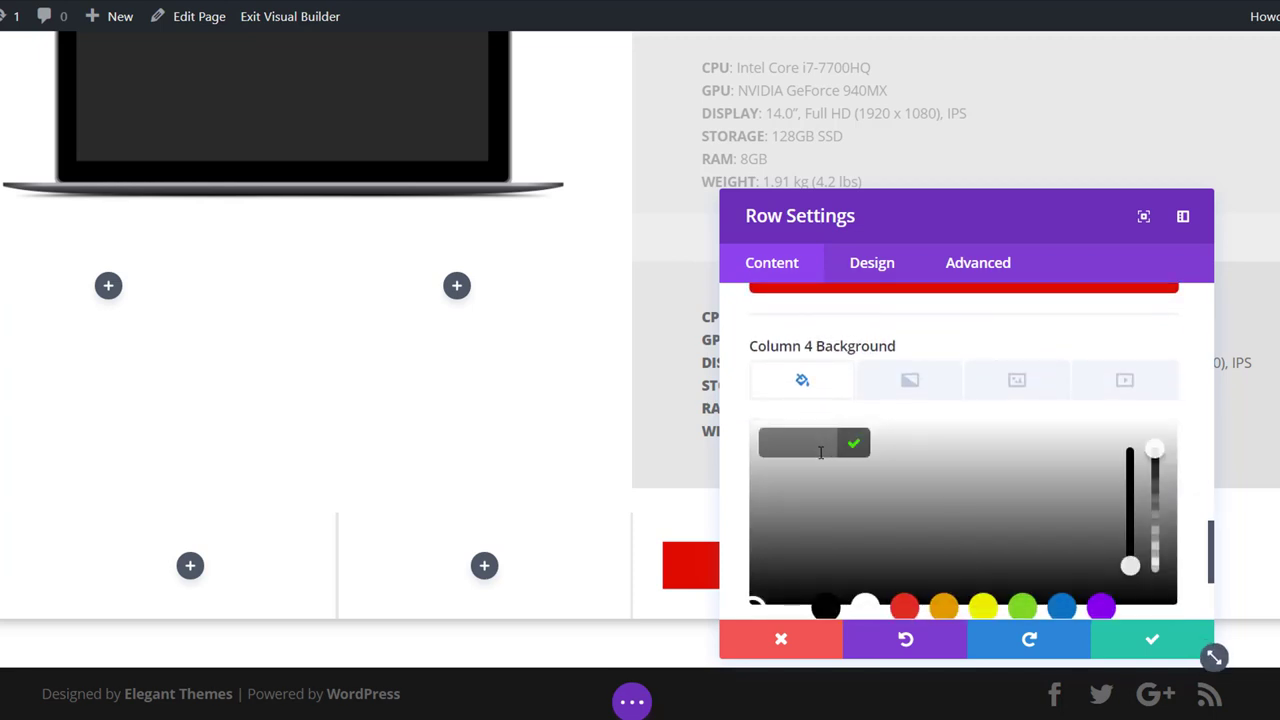
pyautogui.click(816, 450)
pyautogui.write('#b5b5b5')
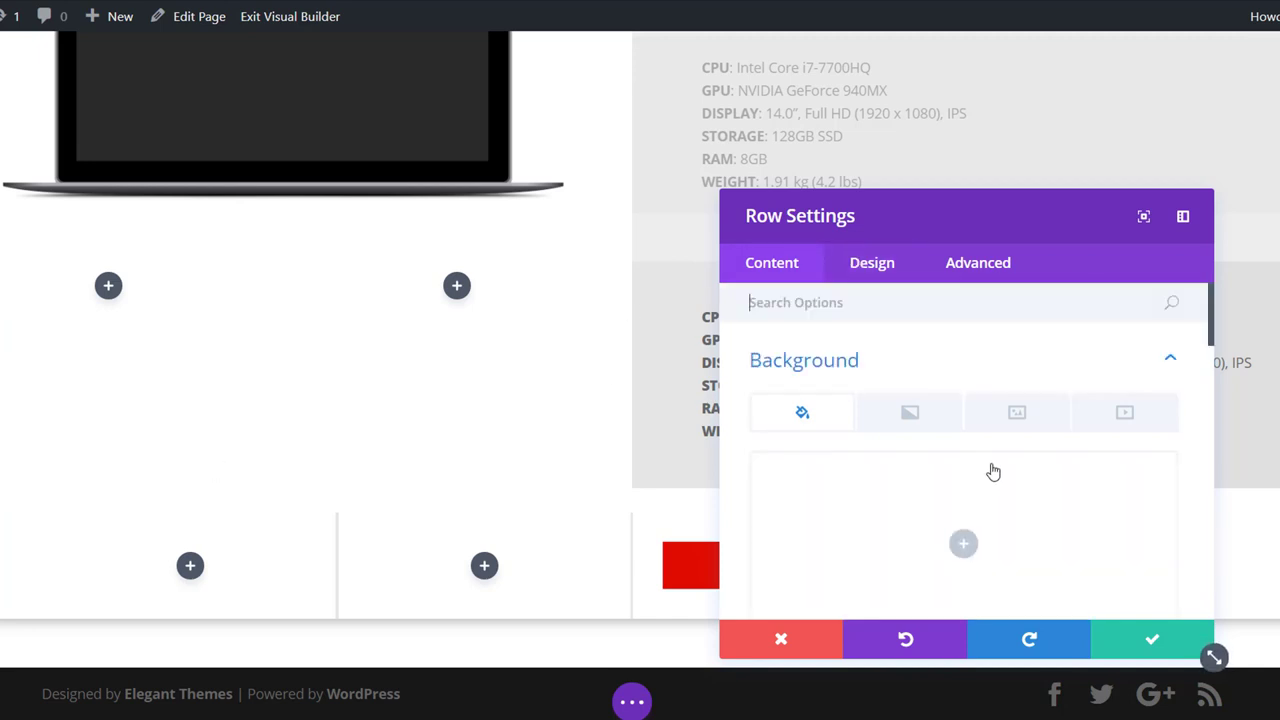
# - Make the bottom row fullwidth with a custom gutter width of 1 and equalized column heights
pyautogui.scroll(-2, 993, 470)
pyautogui.scroll(-1, 993, 470)
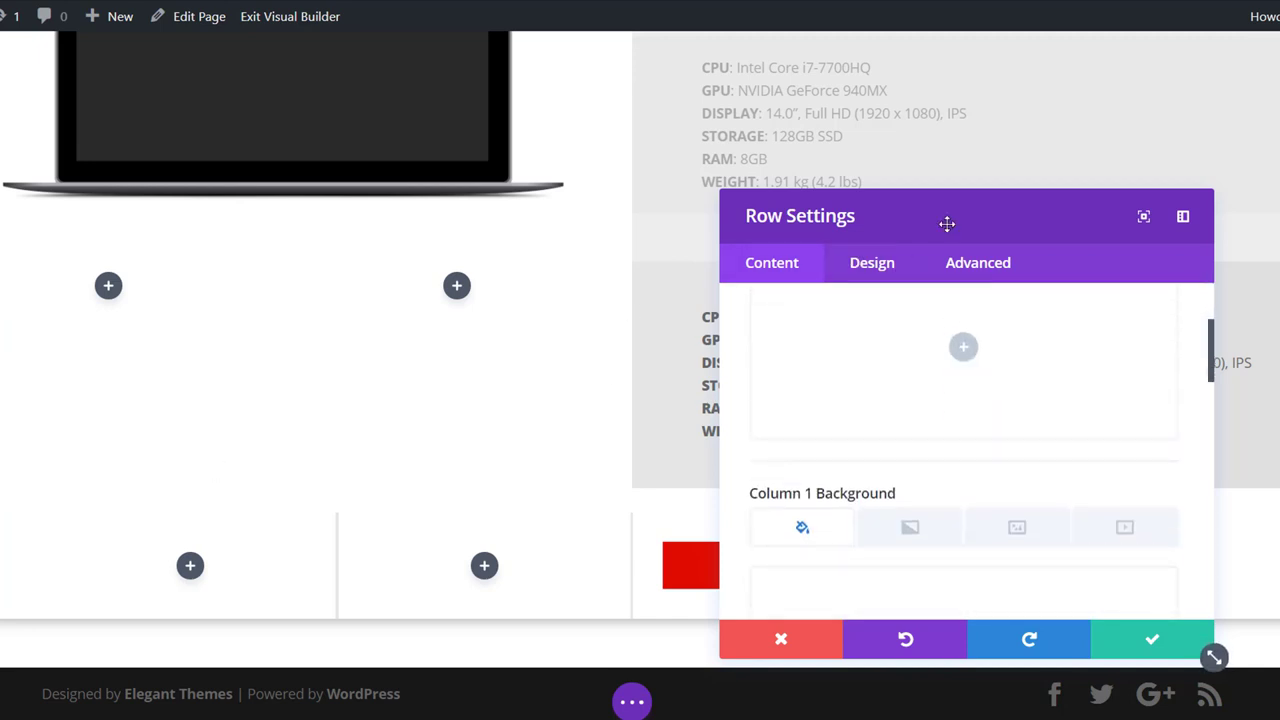
pyautogui.moveTo(946, 223); pyautogui.dragTo(851, 199)
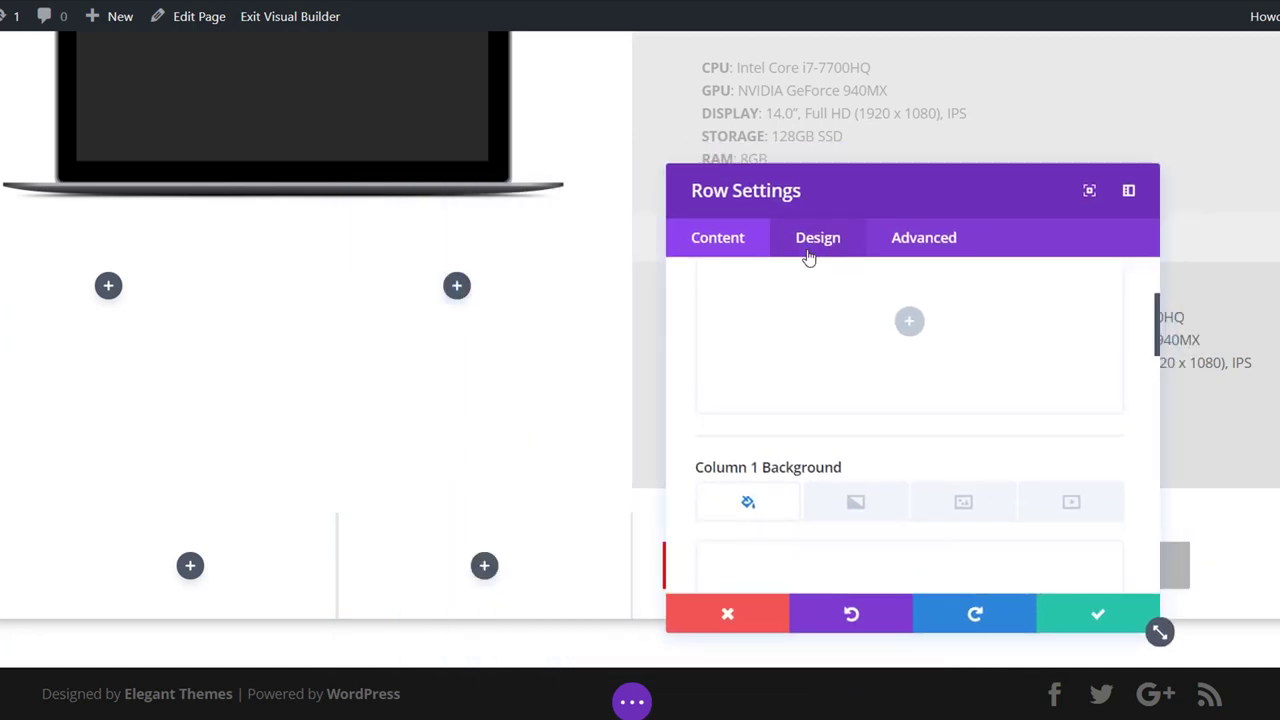
pyautogui.click(811, 250)
pyautogui.click(794, 409)
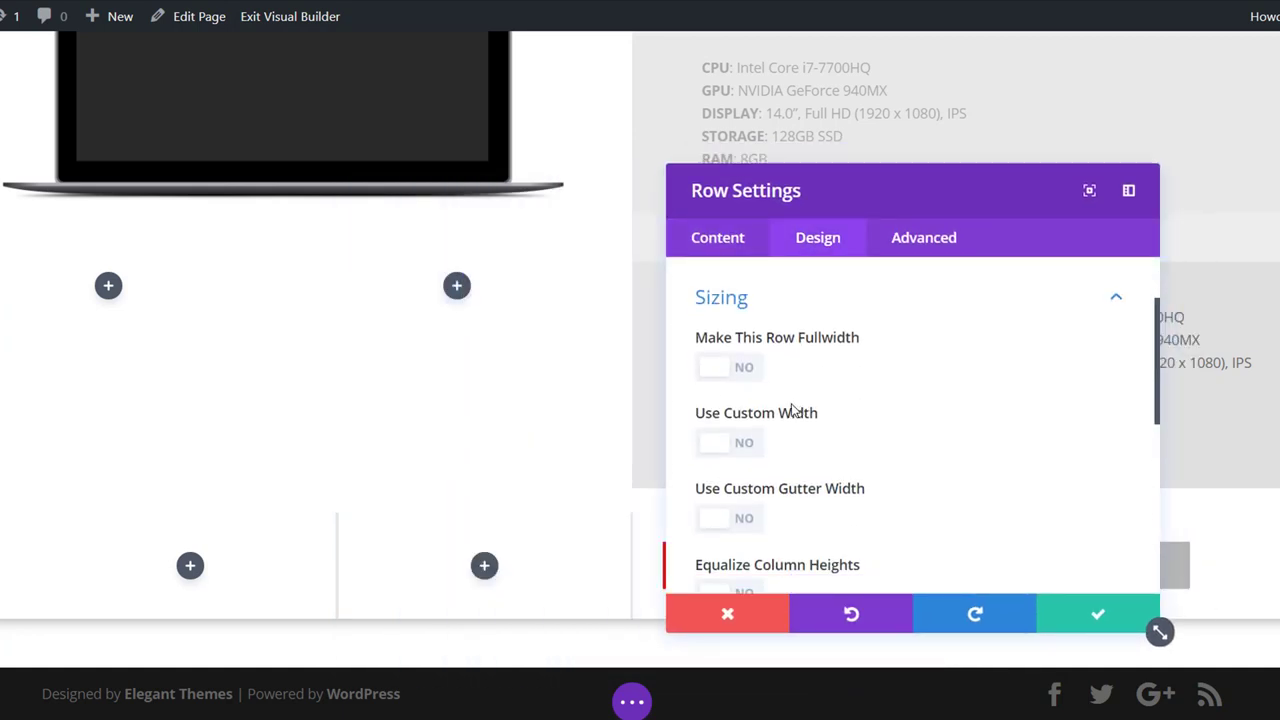
pyautogui.click(731, 370)
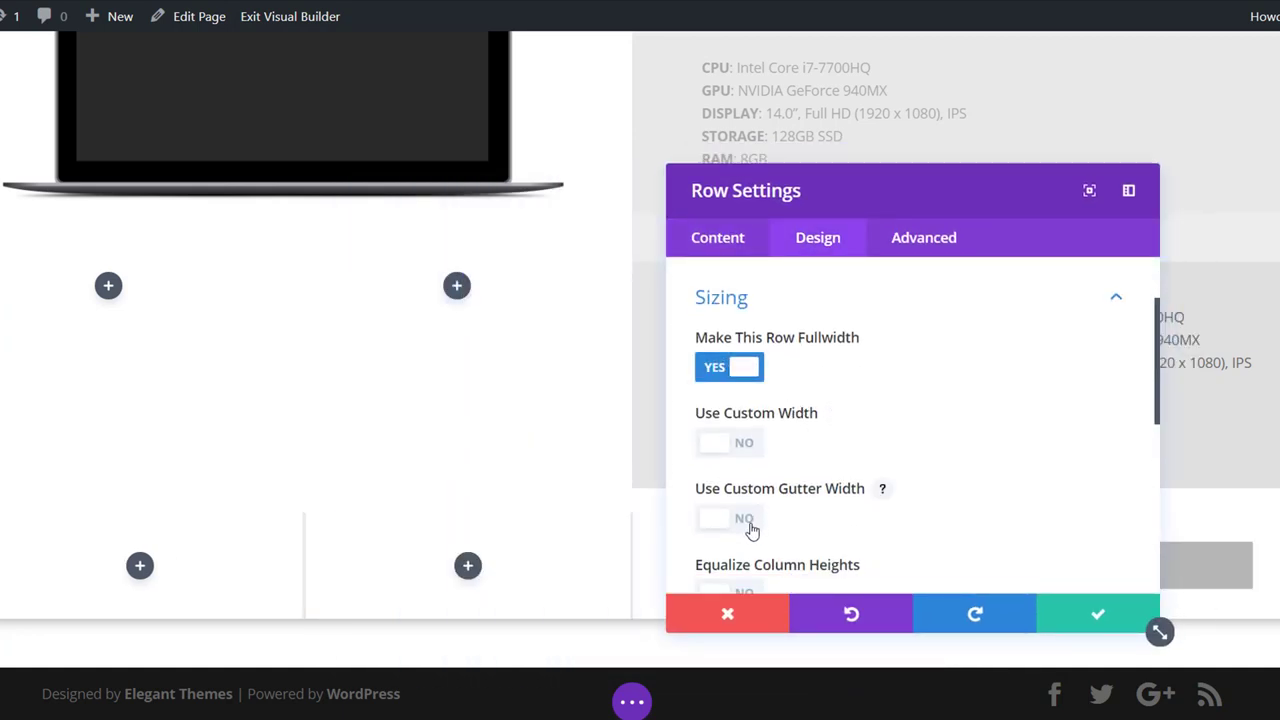
pyautogui.click(750, 524)
pyautogui.scroll(-2, 875, 445)
pyautogui.moveTo(881, 401); pyautogui.dragTo(702, 400)
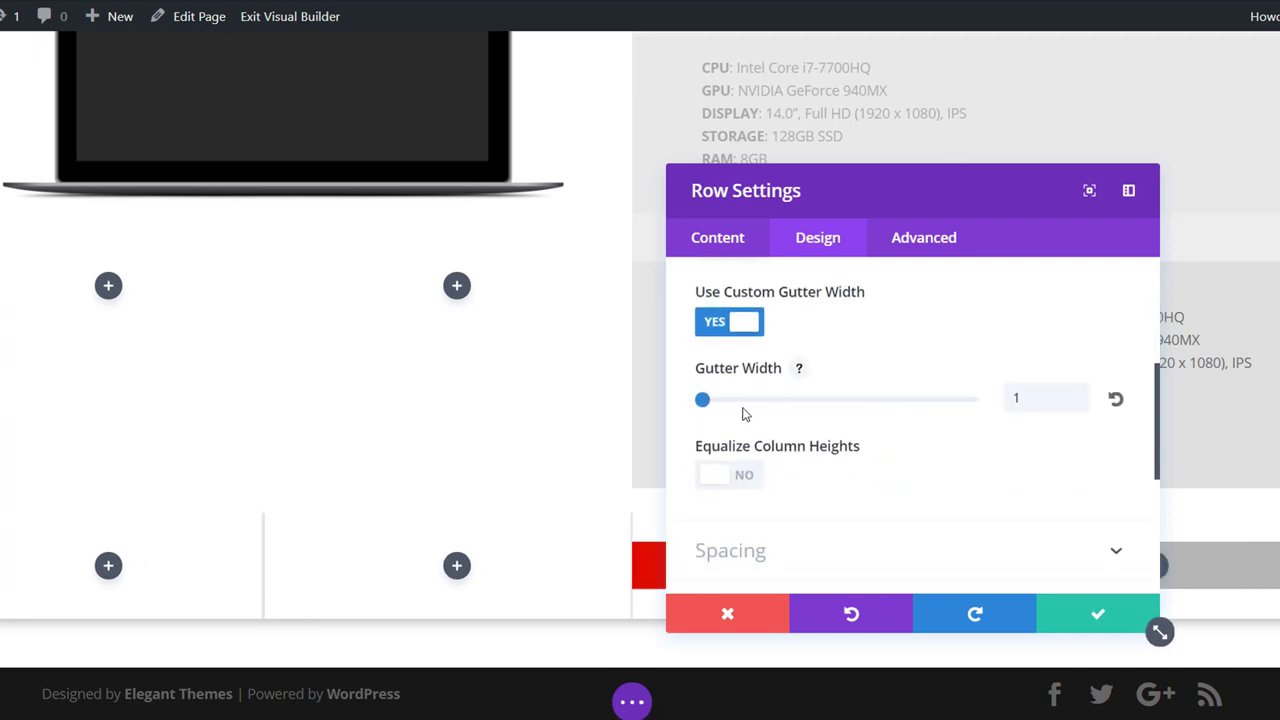
pyautogui.click(729, 474)
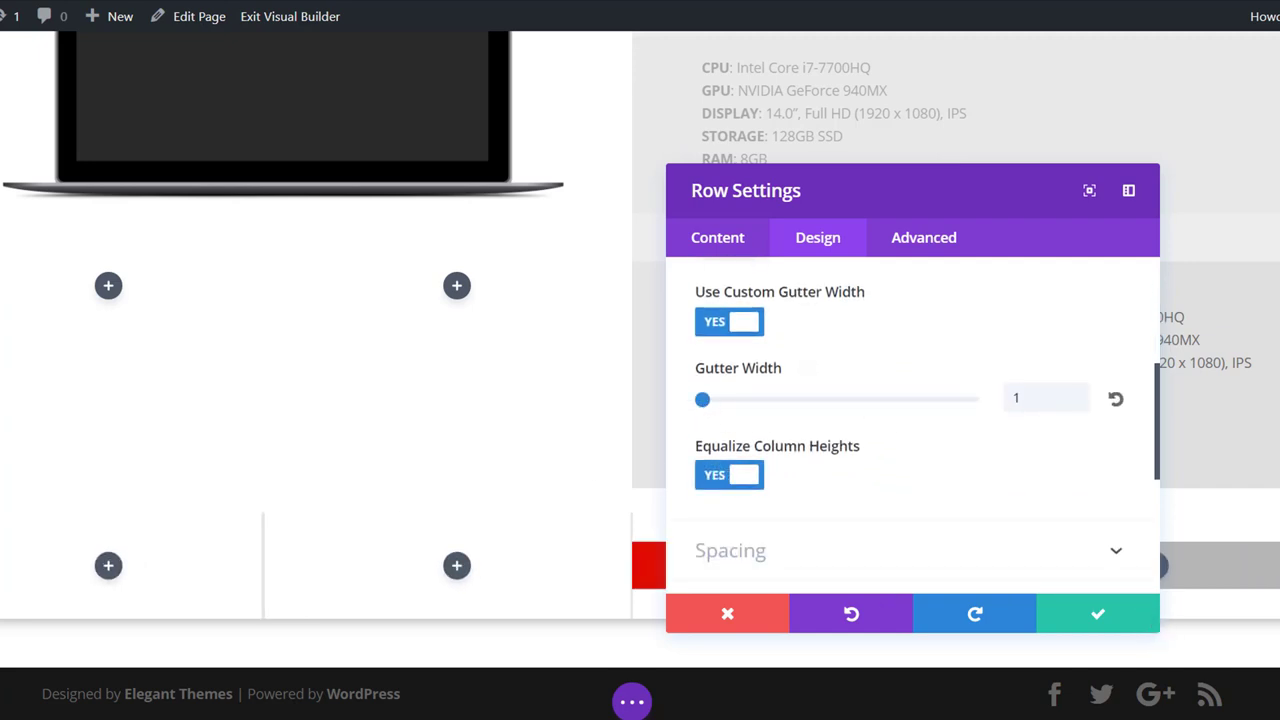
# - Give the bottom row custom padding of 0px top and 0px bottom
pyautogui.click(833, 534)
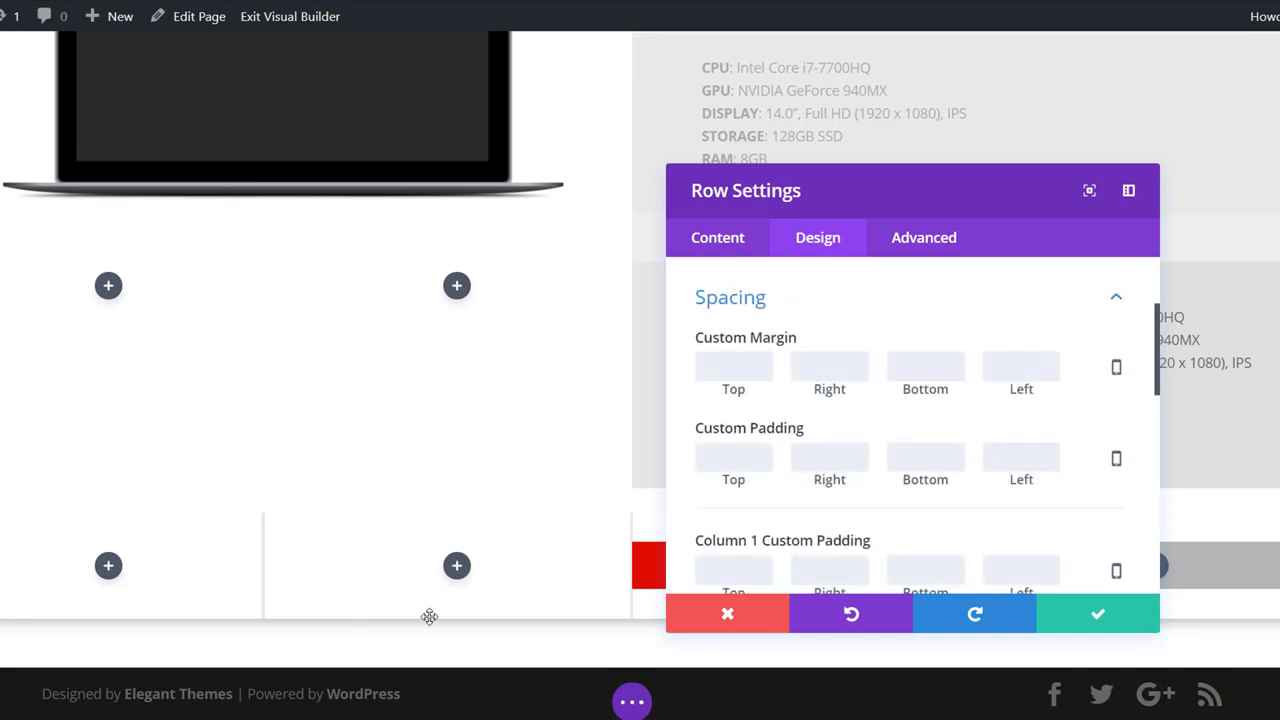
pyautogui.write('0')
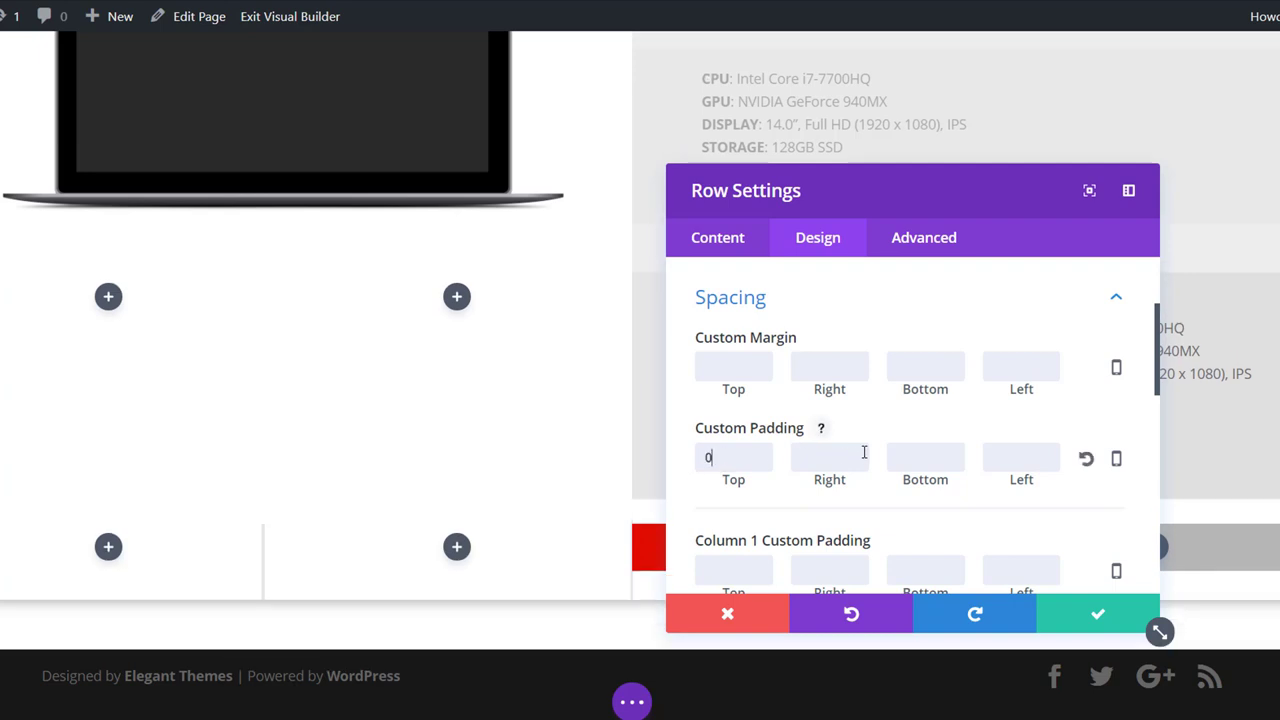
pyautogui.click(925, 452)
pyautogui.write('0')
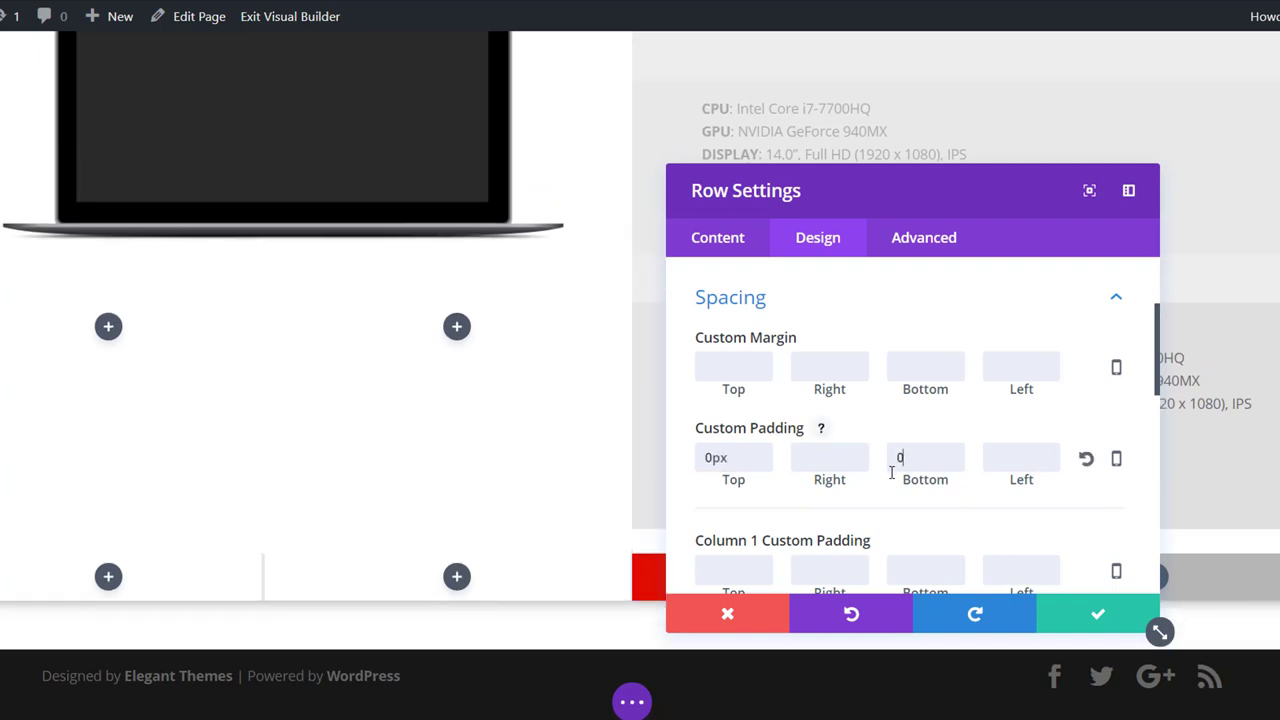
# - Set custom padding of 20px top and bottom for columns 3 and 4, and save the row settings
pyautogui.scroll(-6, 891, 472)
pyautogui.click(728, 408)
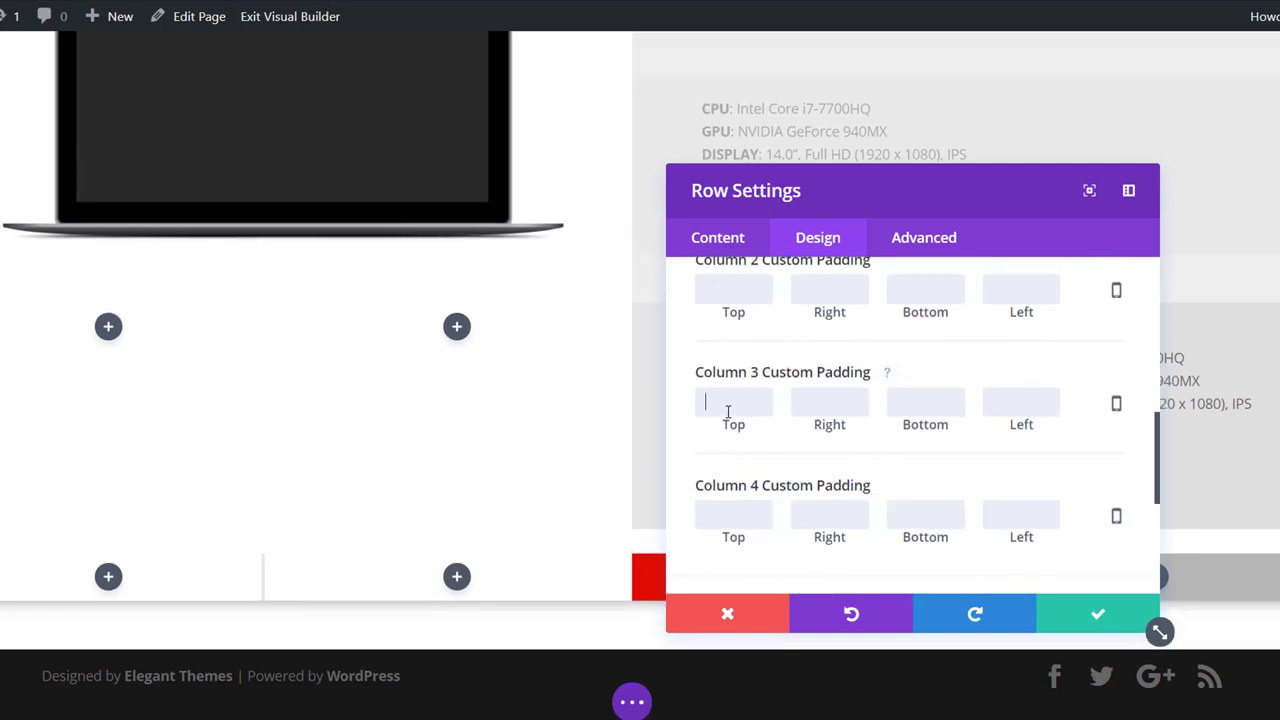
pyautogui.write('20')
pyautogui.click(958, 410)
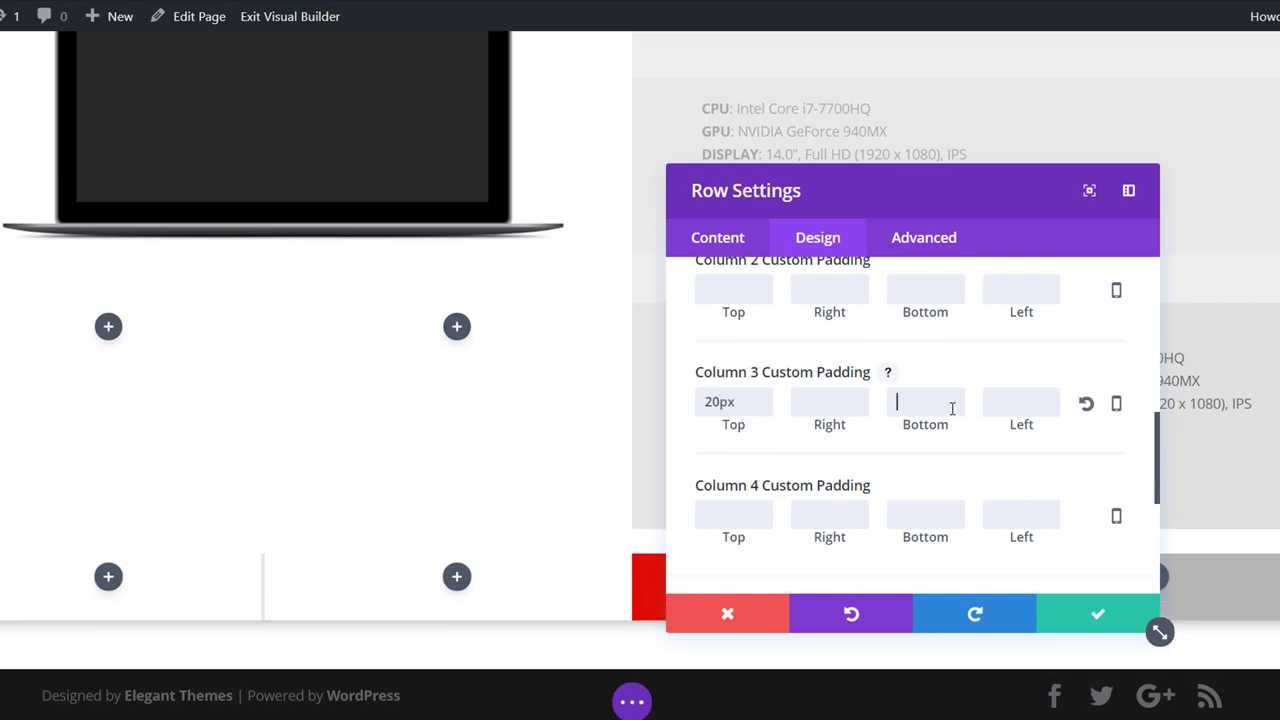
pyautogui.write('20')
pyautogui.click(758, 518)
pyautogui.write('20')
pyautogui.click(926, 512)
pyautogui.write('20')
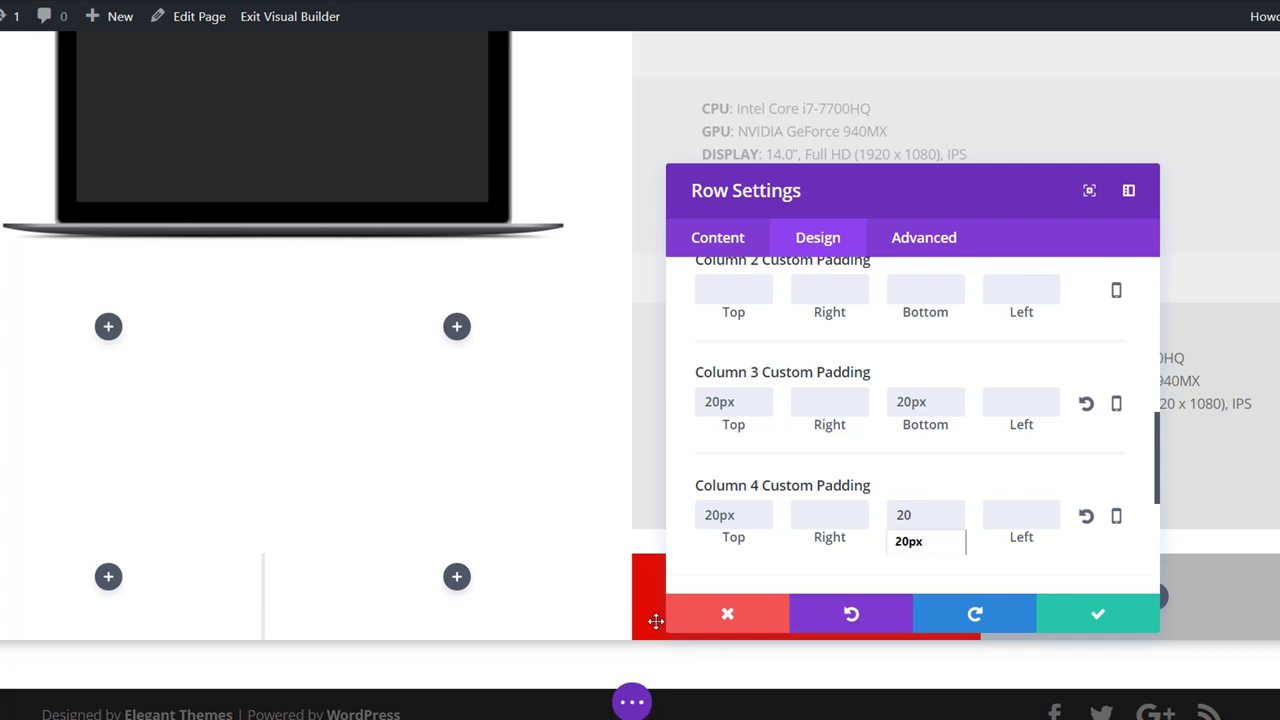
pyautogui.click(1148, 622)
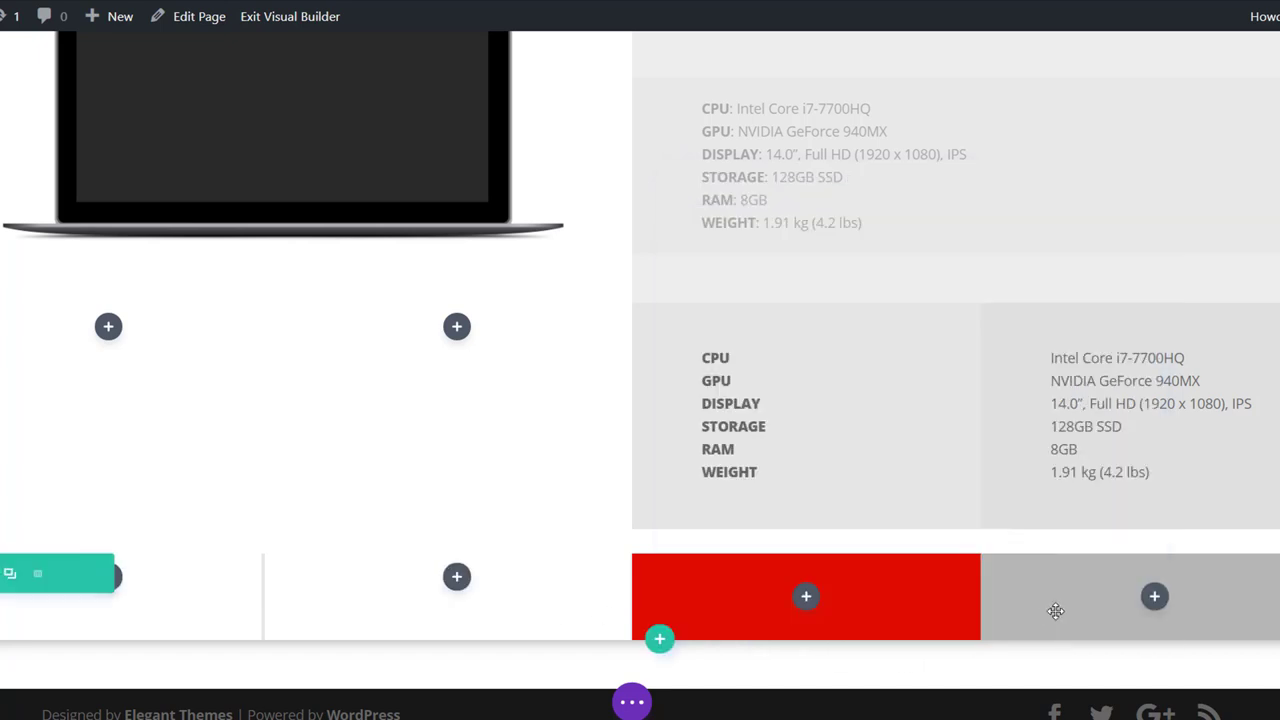
pyautogui.click(804, 598)
pyautogui.write('bu')
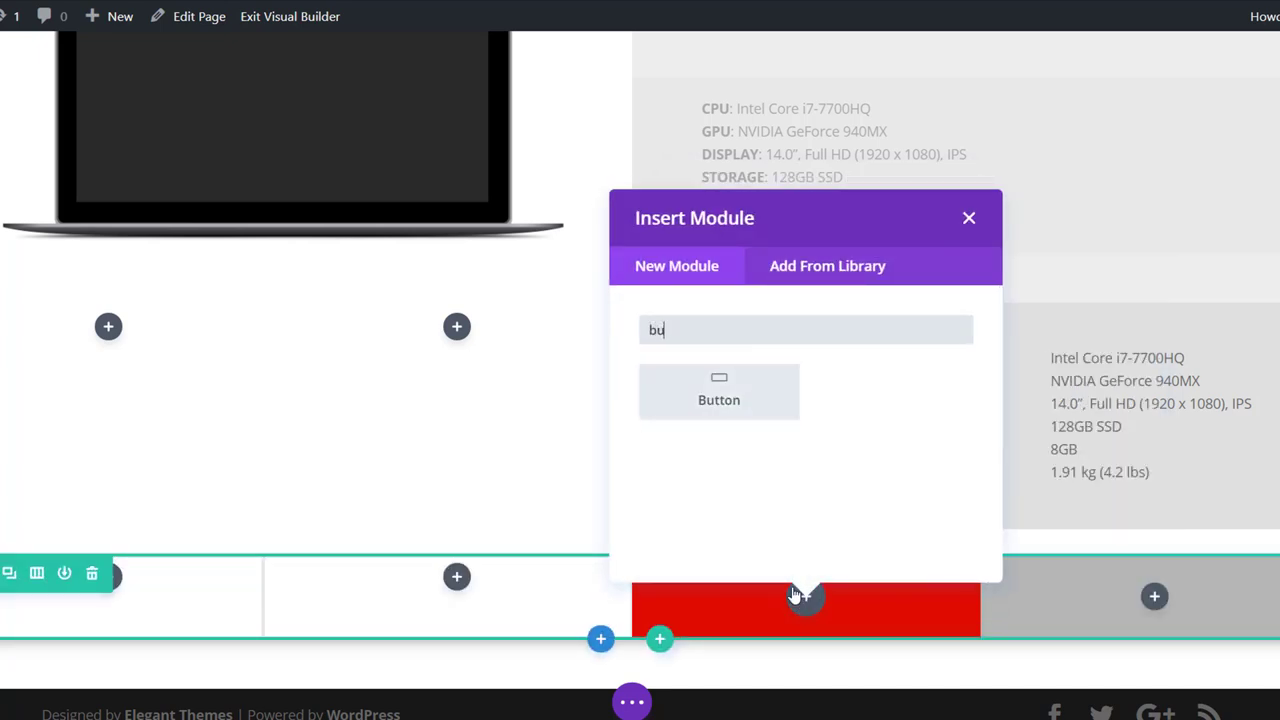
pyautogui.click(689, 414)
pyautogui.moveTo(866, 193); pyautogui.dragTo(319, 190)
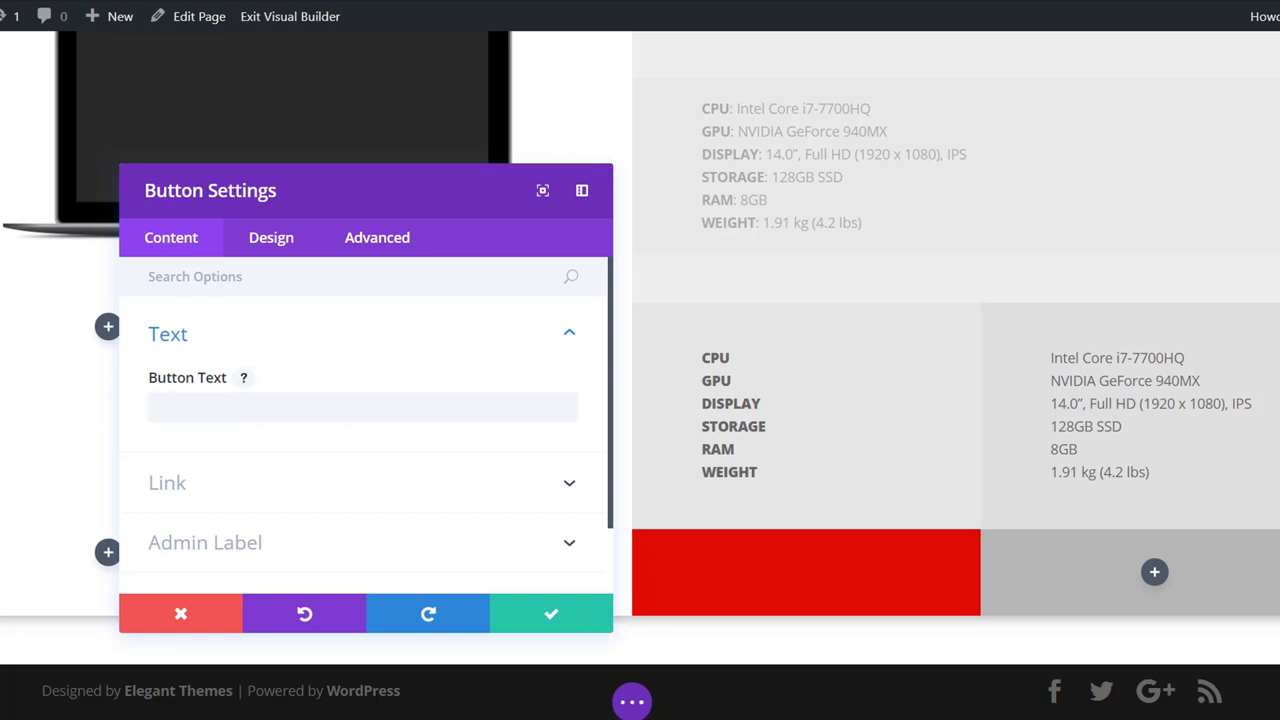
pyautogui.click(246, 489)
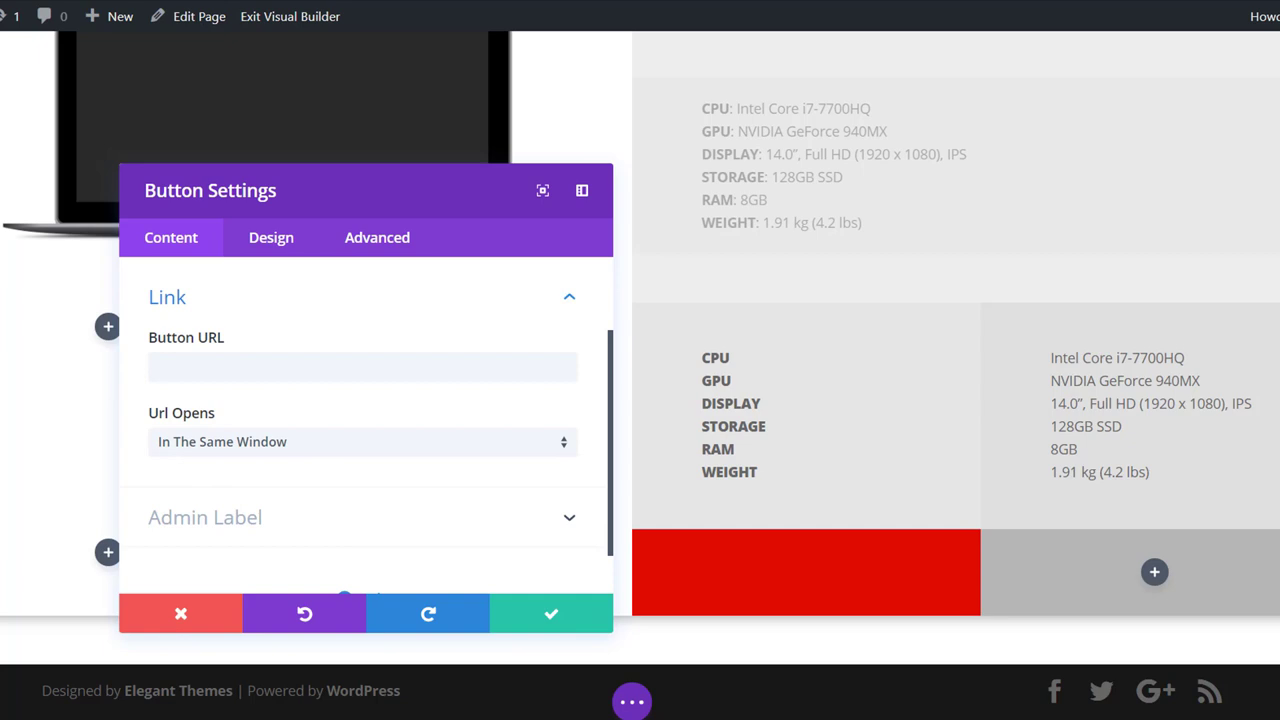
pyautogui.click(355, 366)
pyautogui.write('www.yourwebsite.com?add-to-cart=PRODUCTID')
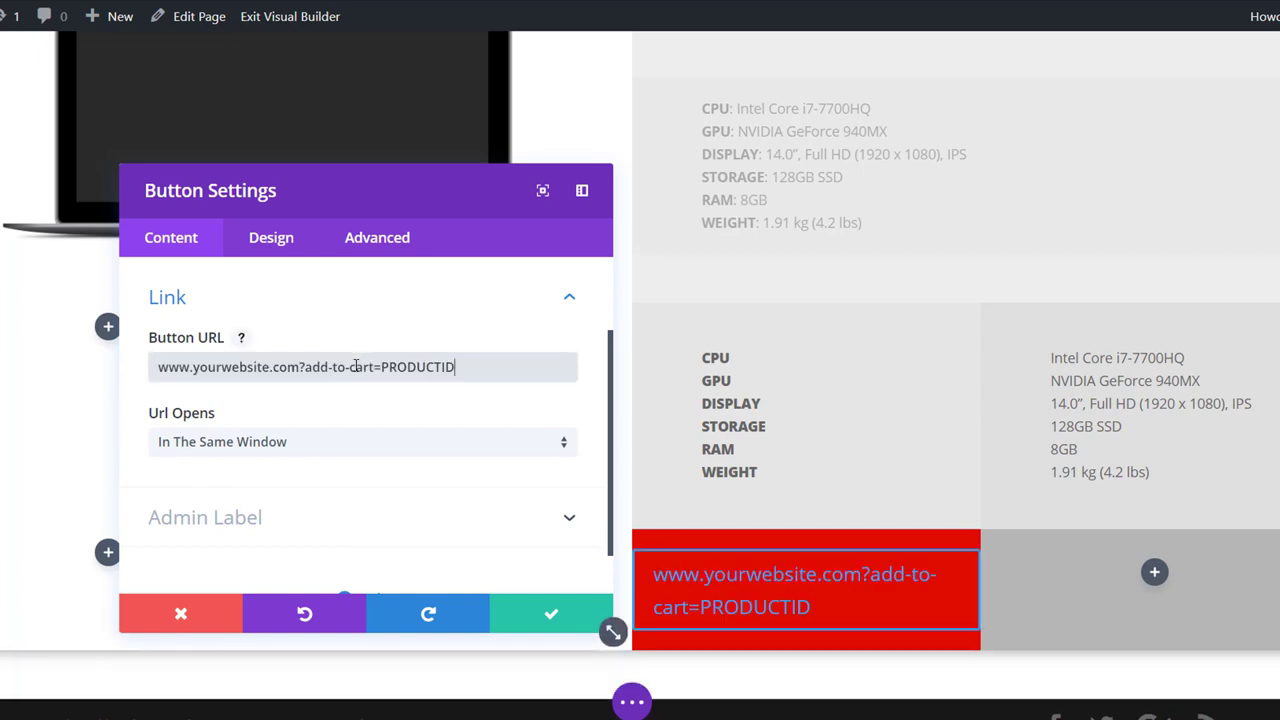
# - Copy the ID of Laptop XYZ from the WordPress product list and replace PRODUCTID in the button URL with 52115
pyautogui.moveTo(457, 368); pyautogui.dragTo(381, 368)
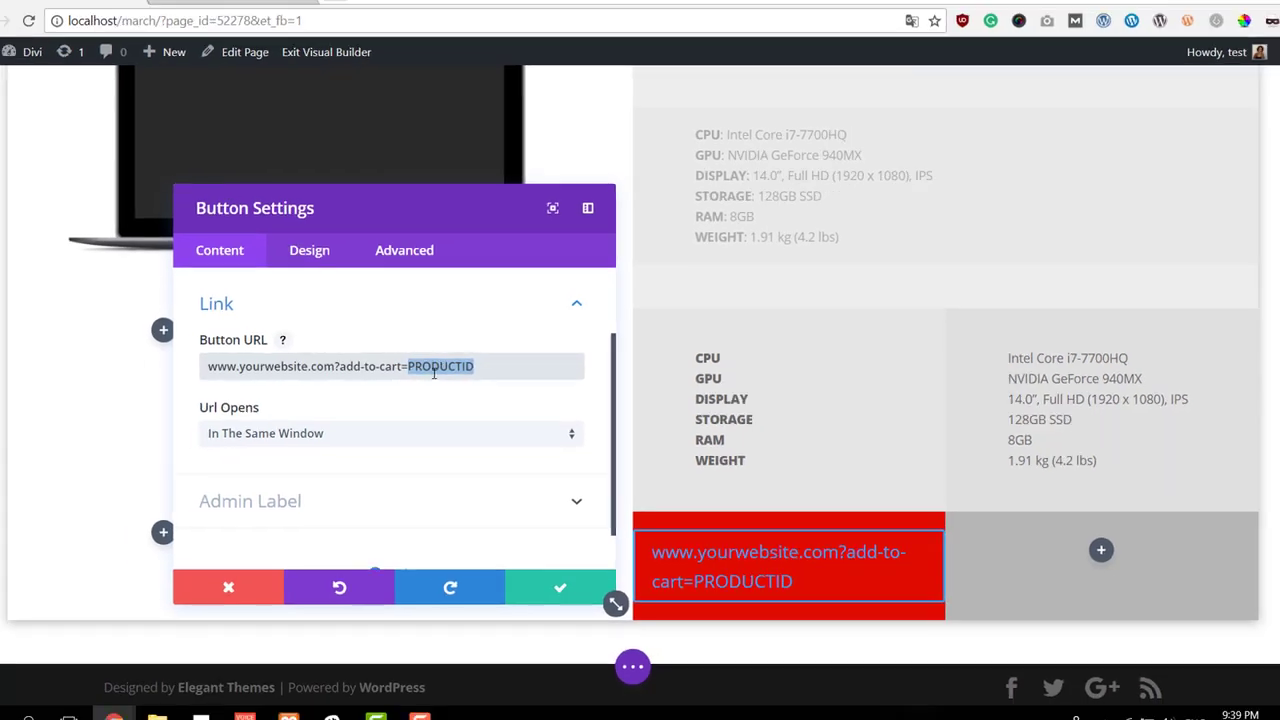
pyautogui.middleClick(14, 68)
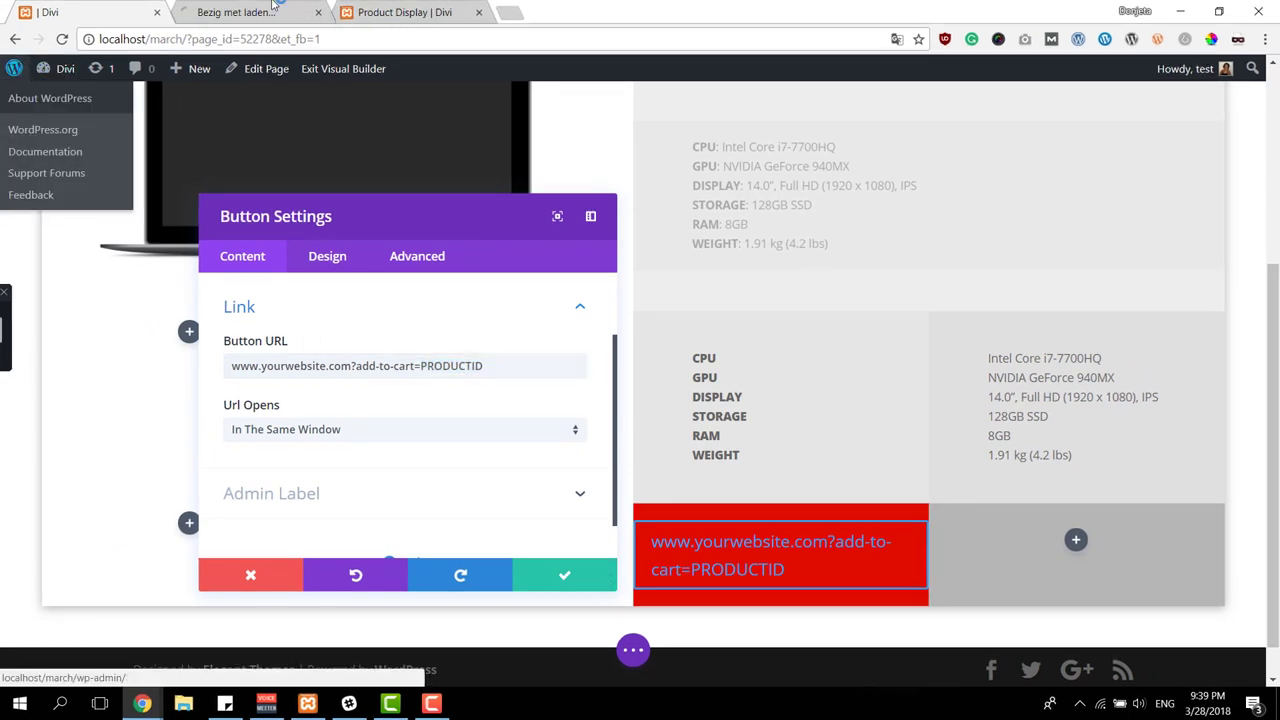
pyautogui.click(268, 11)
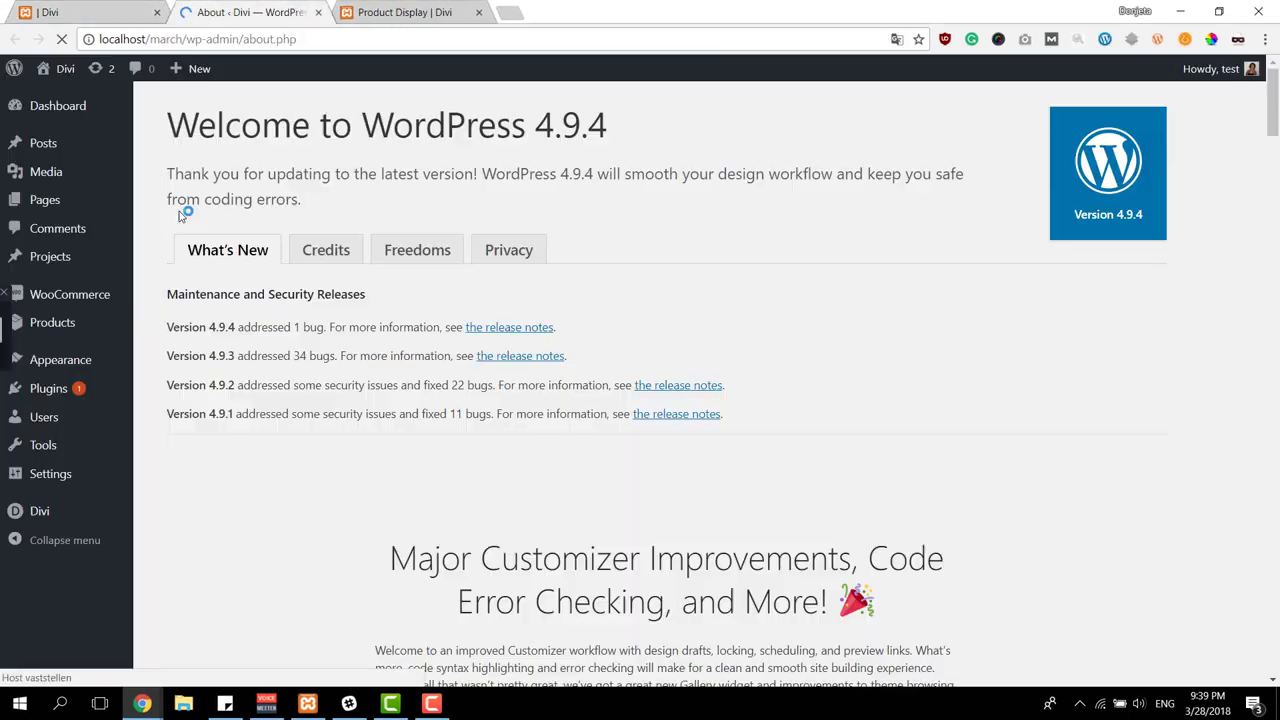
pyautogui.click(72, 329)
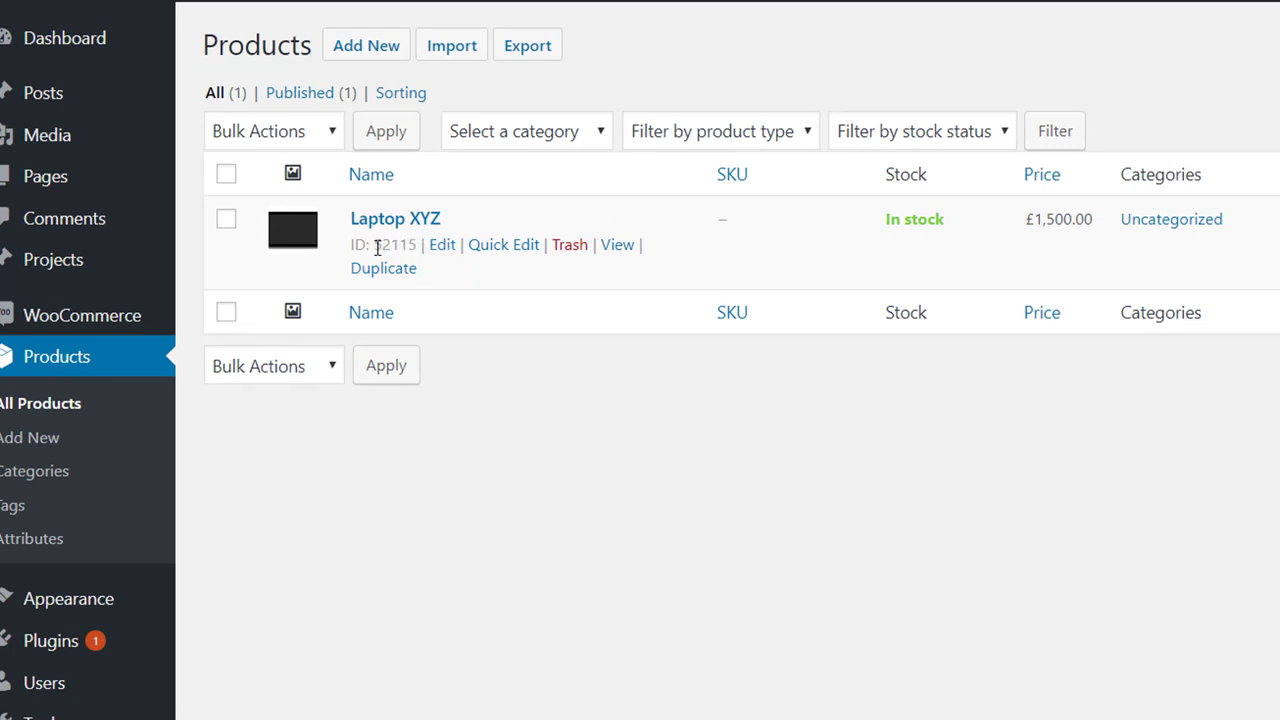
pyautogui.moveTo(376, 249); pyautogui.dragTo(418, 244)
pyautogui.hotkey('ctrl', 'c')
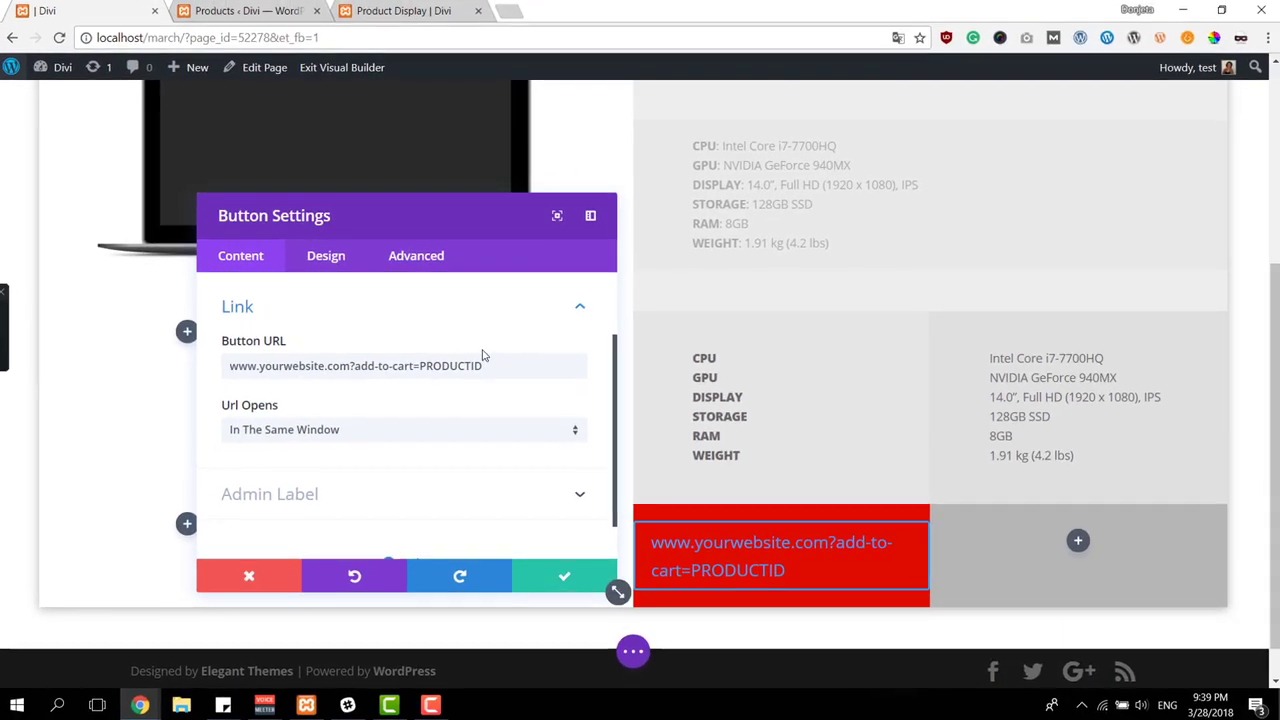
pyautogui.doubleClick(495, 365)
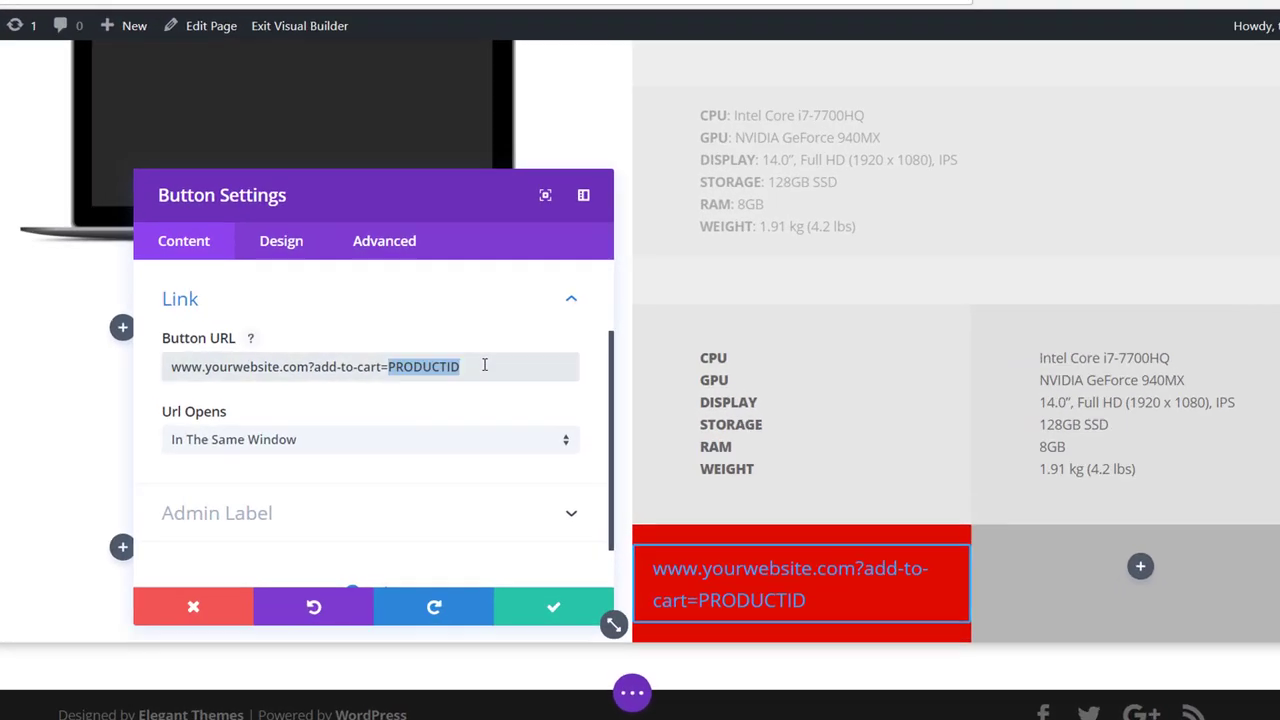
pyautogui.hotkey('ctrl', 'v')
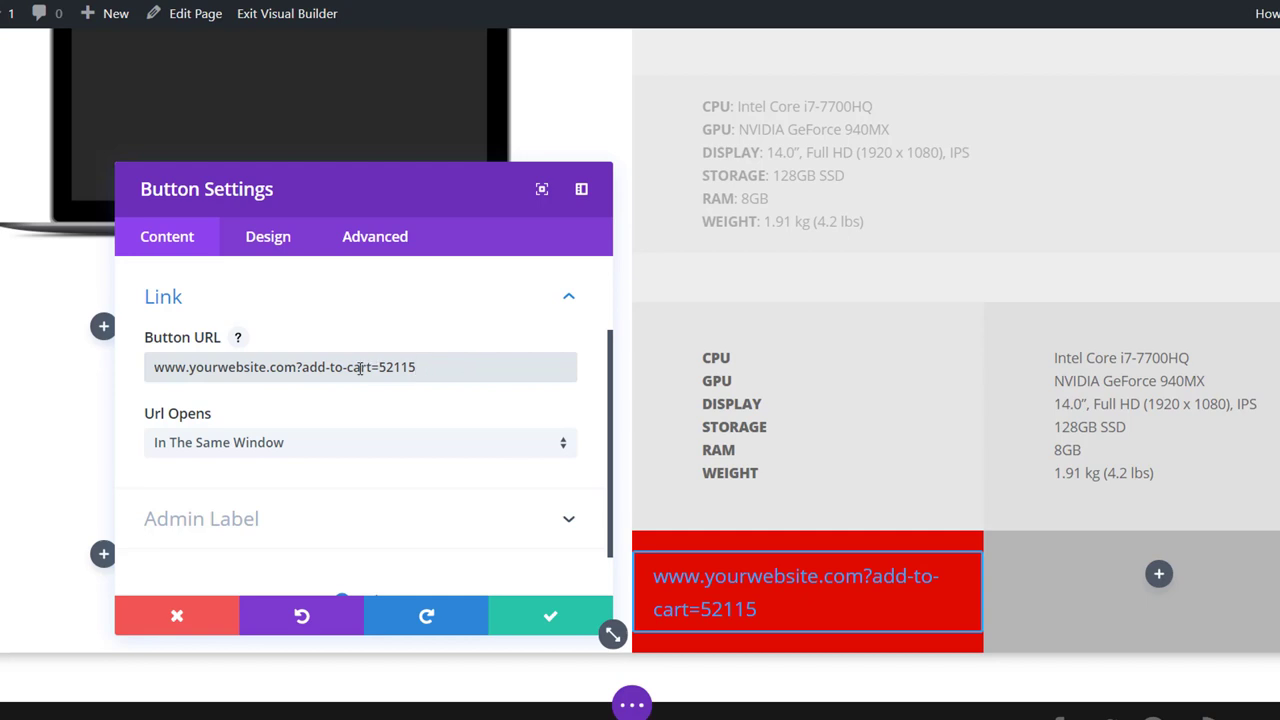
# - Set the button text to "add to cart"
pyautogui.scroll(2, 323, 364)
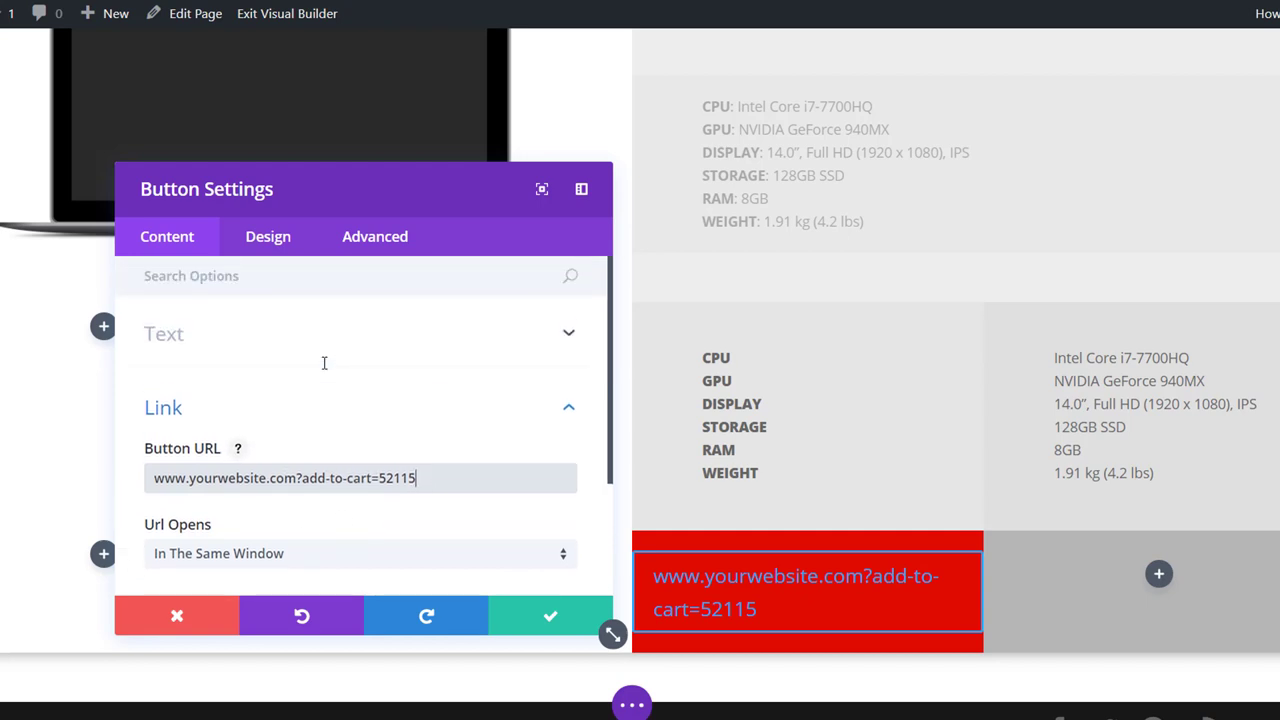
pyautogui.click(342, 348)
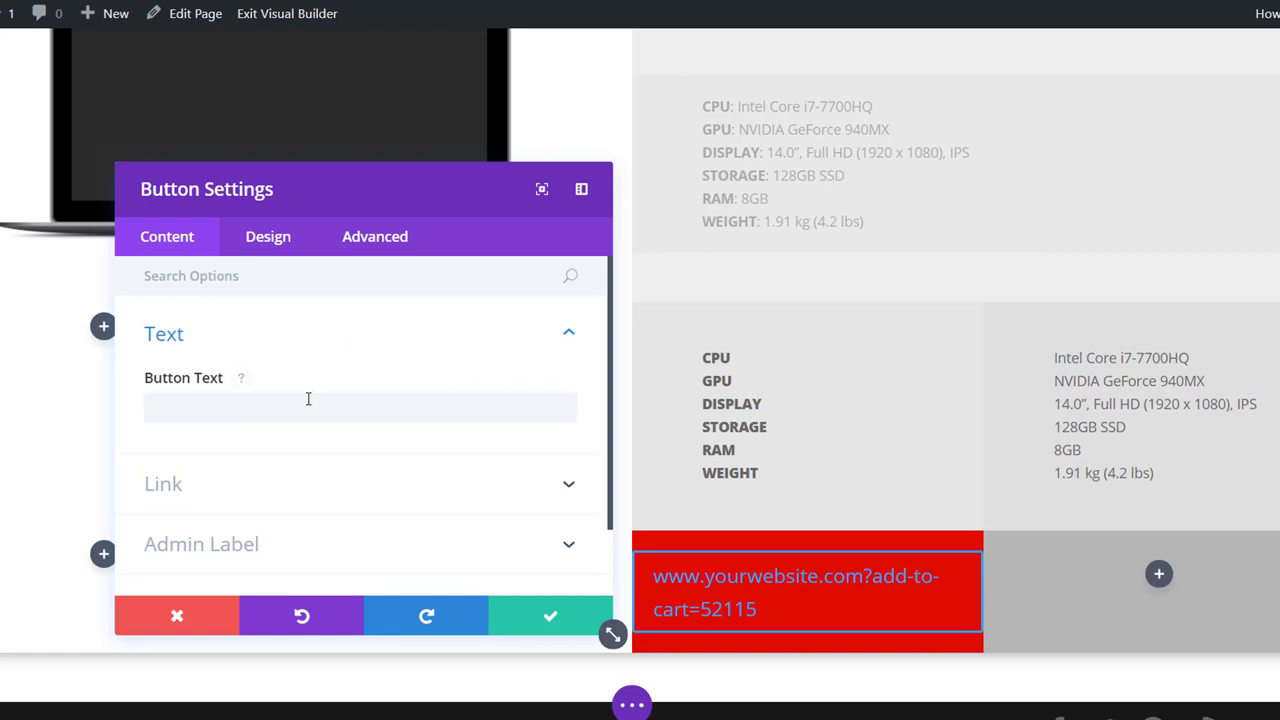
pyautogui.click(308, 399)
pyautogui.write('add to cart')
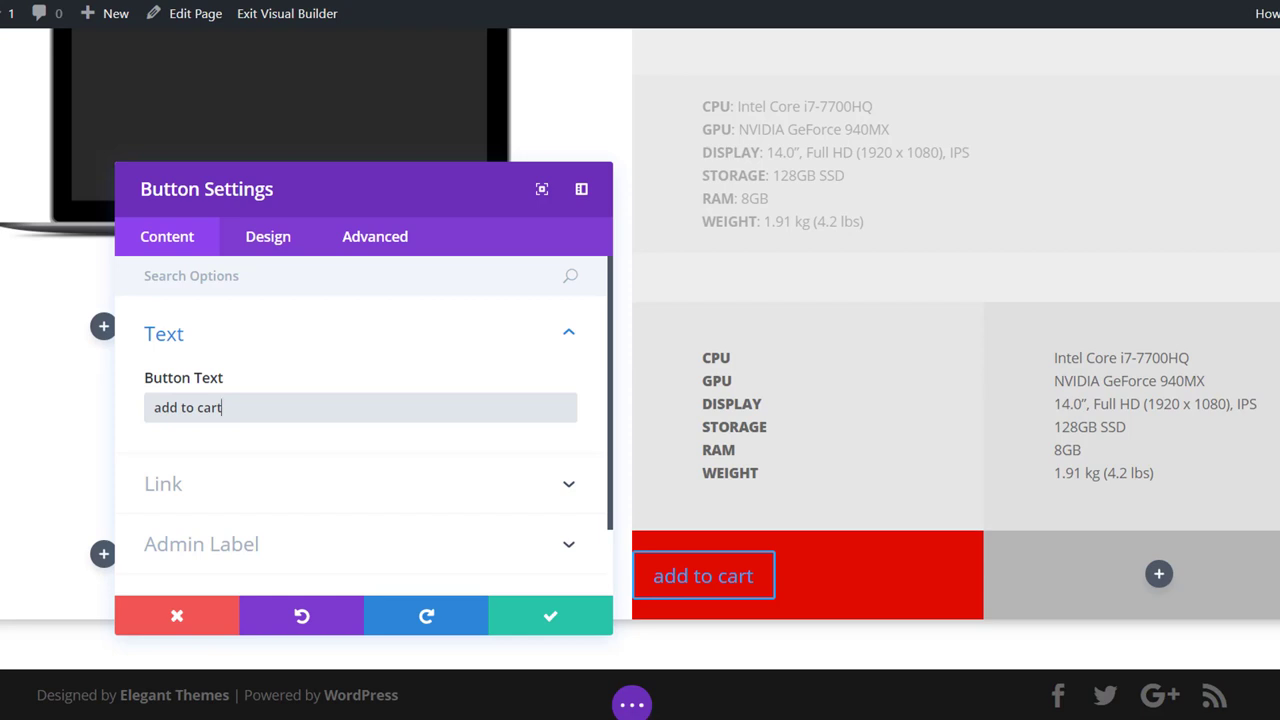
# - Set the alignment of the add to cart button to center
pyautogui.click(288, 250)
pyautogui.click(276, 352)
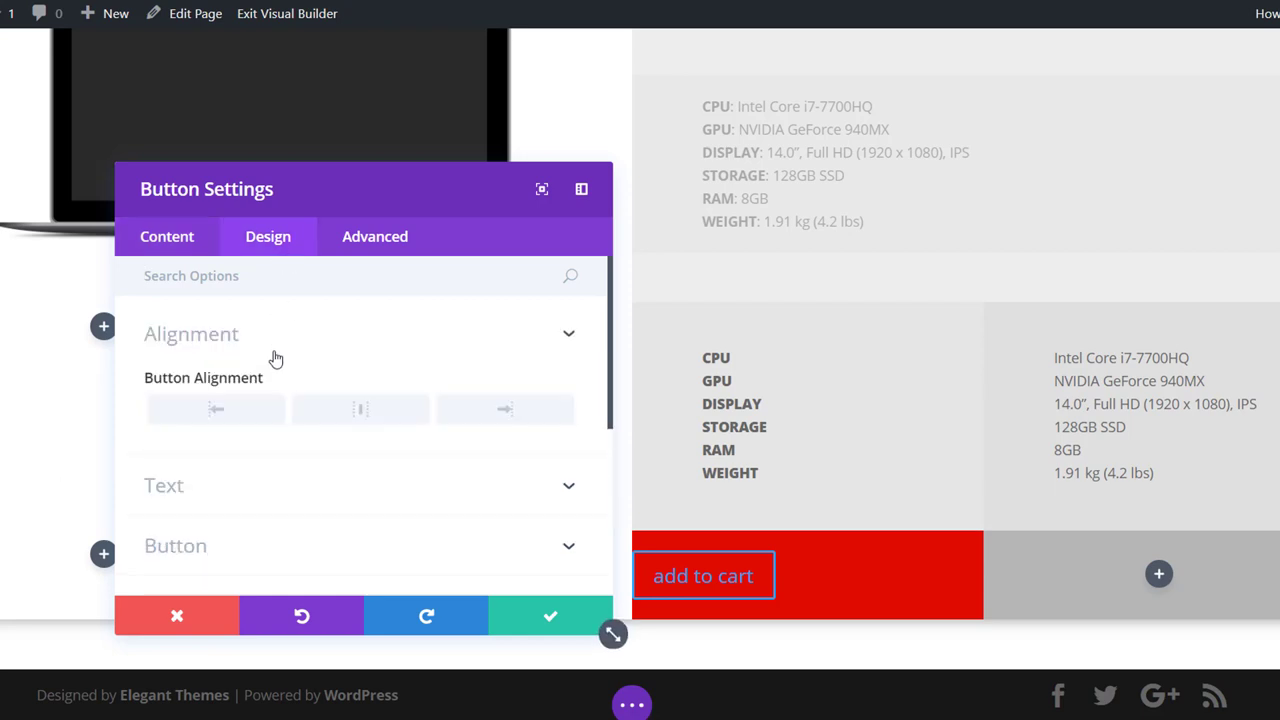
pyautogui.click(314, 409)
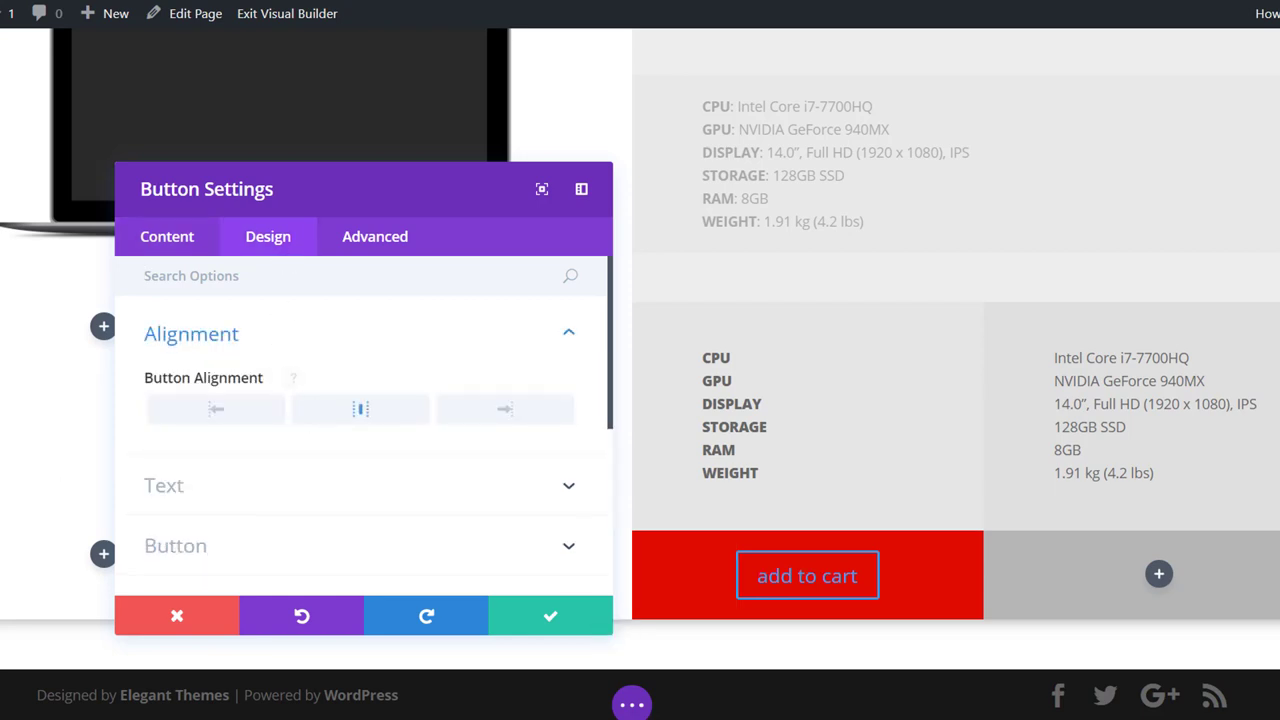
# - Enable custom styles for the button and set its text color to white, #ffffff
pyautogui.scroll(-3, 317, 483)
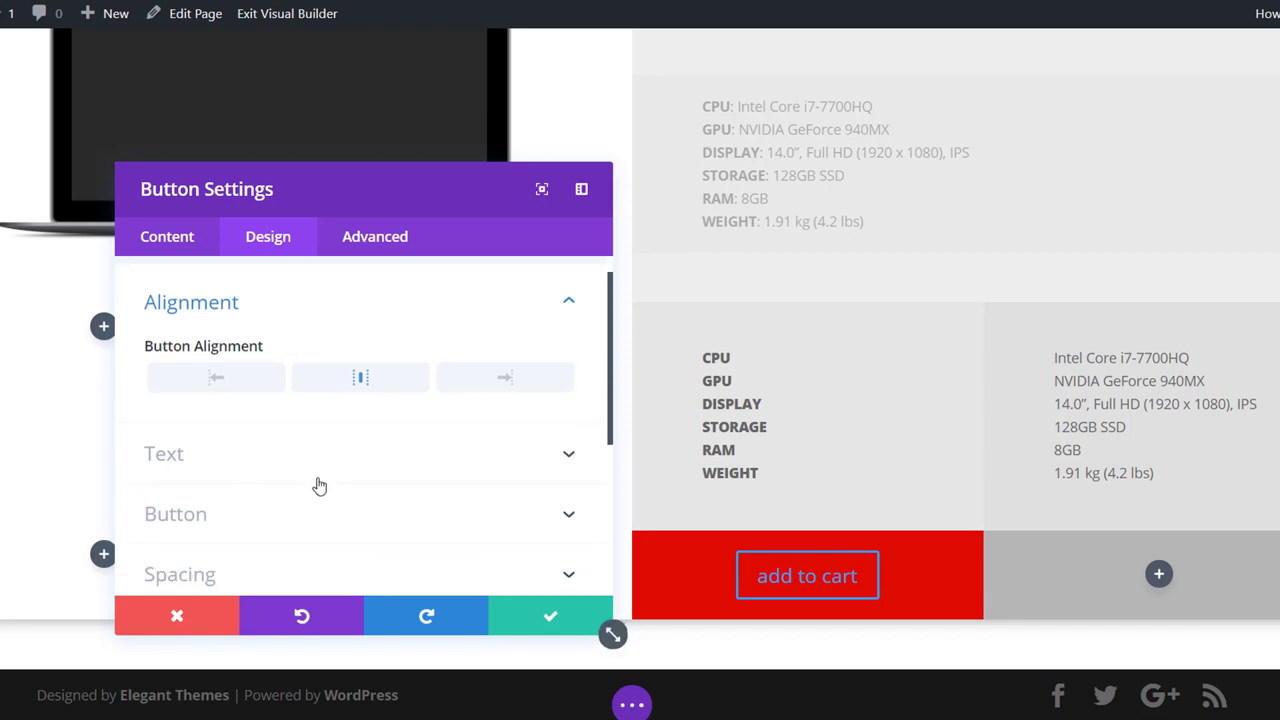
pyautogui.click(317, 463)
pyautogui.scroll(-2, 229, 414)
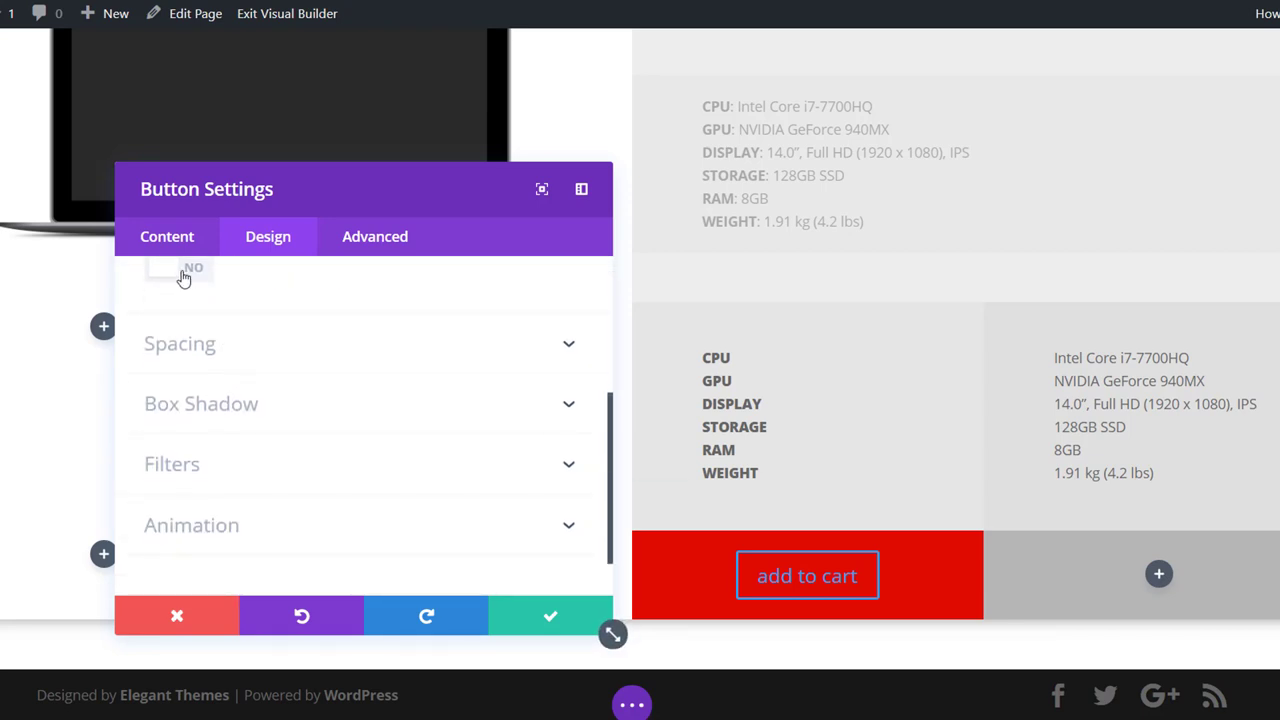
pyautogui.click(182, 272)
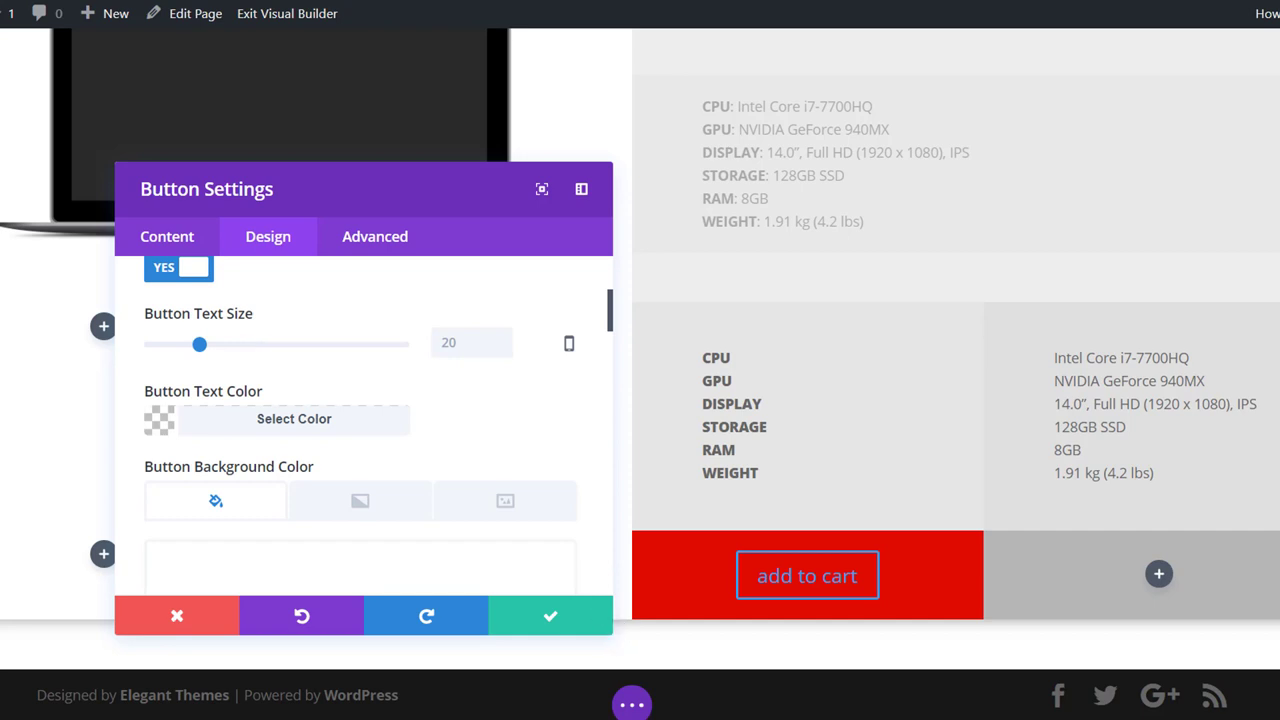
pyautogui.click(275, 426)
pyautogui.scroll(-1, 243, 508)
pyautogui.click(258, 535)
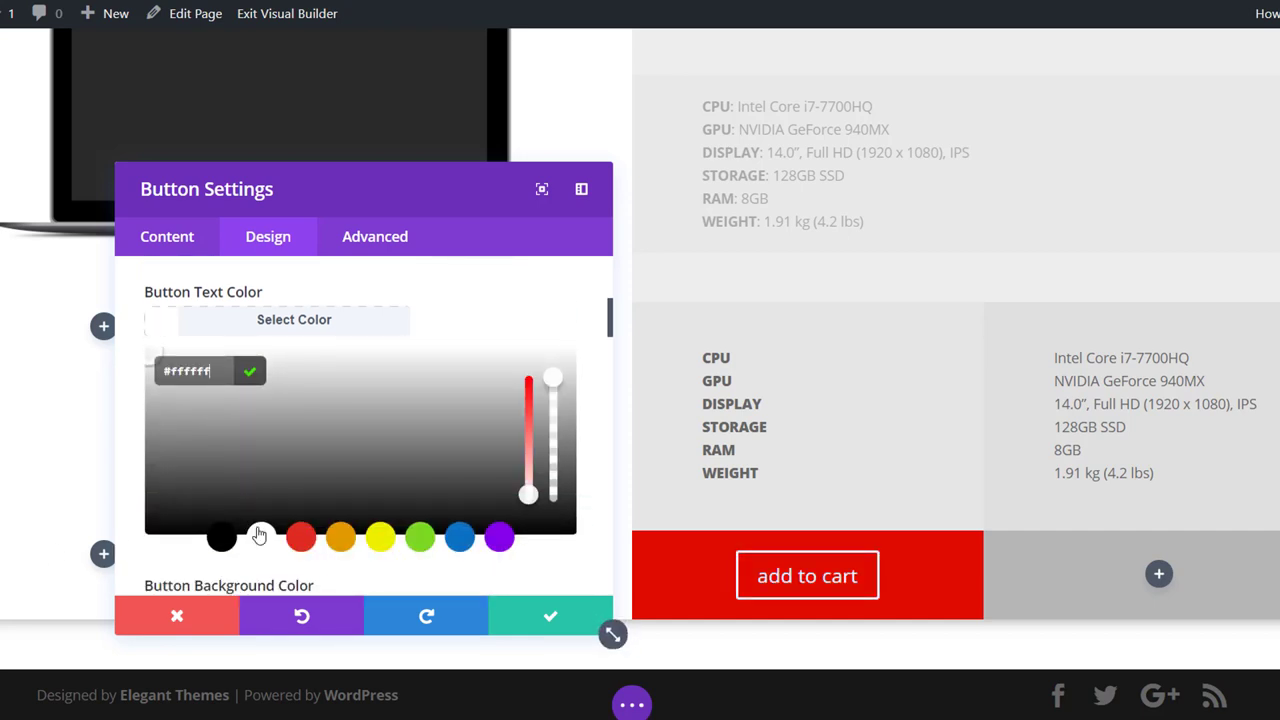
# - Set the button's border width to 0px and its font to Ultra Bold with the uppercase style
pyautogui.scroll(-5, 269, 483)
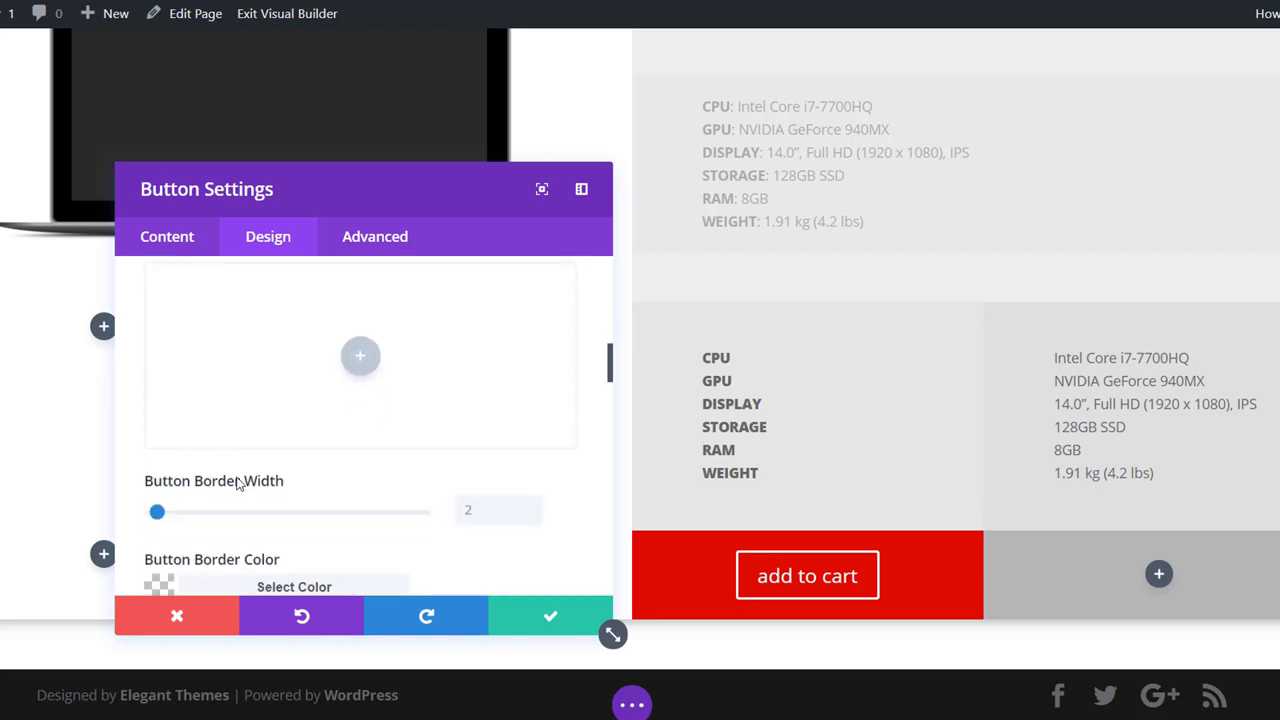
pyautogui.moveTo(153, 514); pyautogui.dragTo(139, 518)
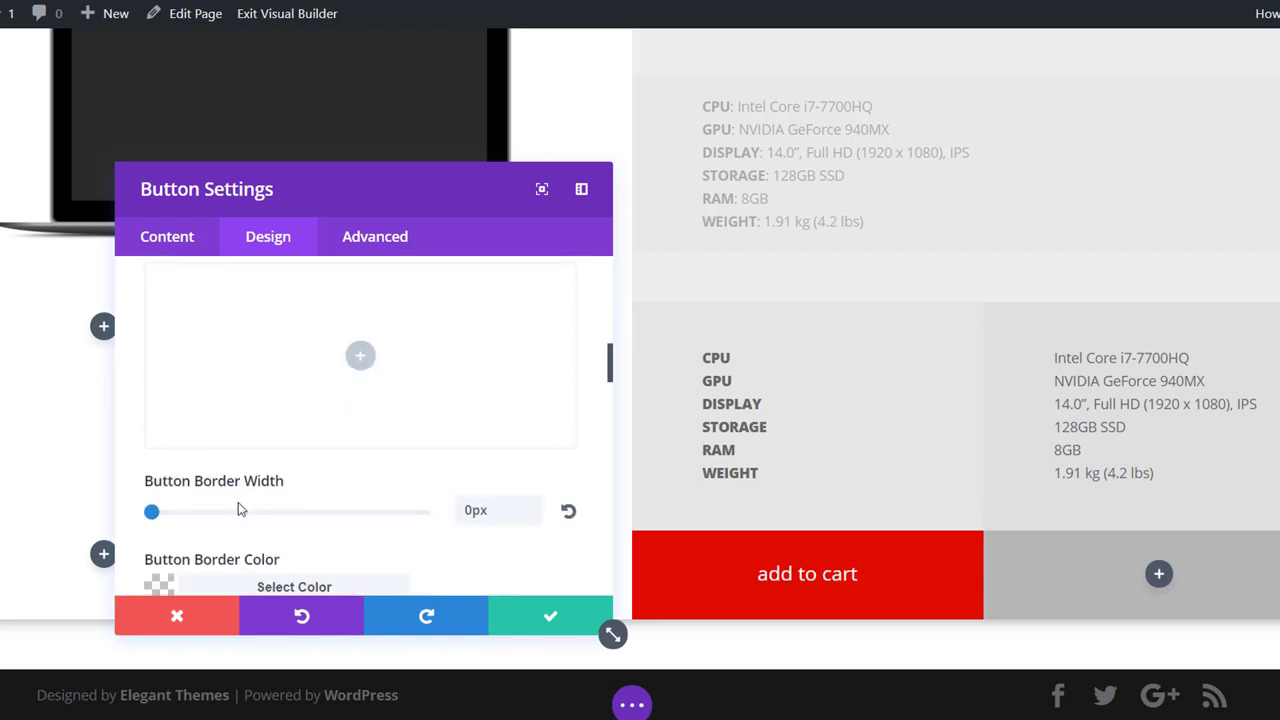
pyautogui.scroll(-3, 369, 467)
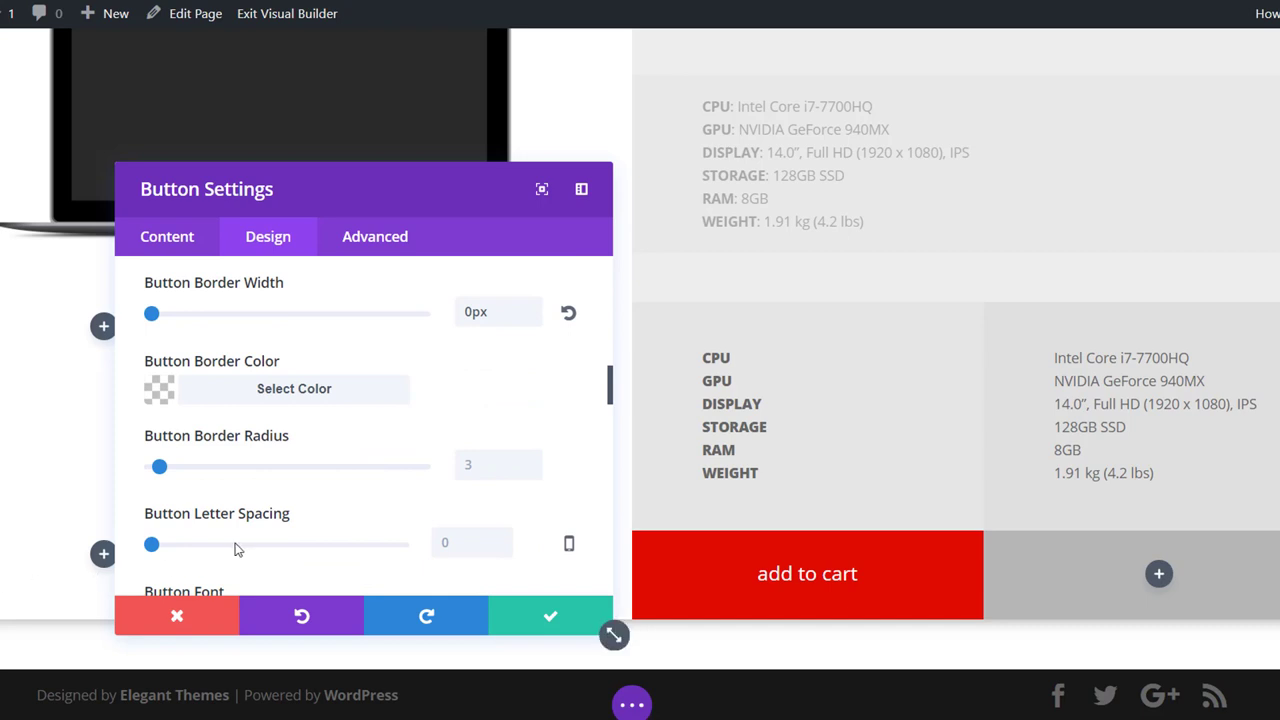
pyautogui.scroll(-4, 228, 540)
pyautogui.click(252, 505)
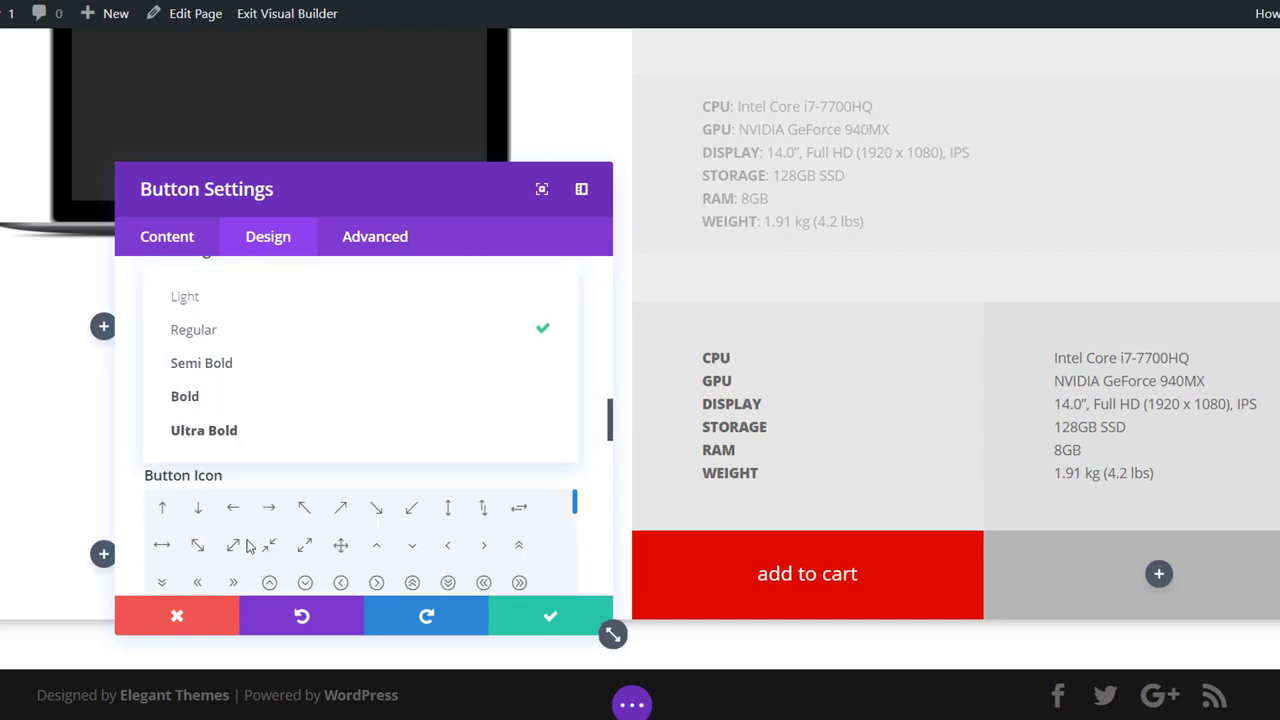
pyautogui.click(256, 432)
pyautogui.click(241, 366)
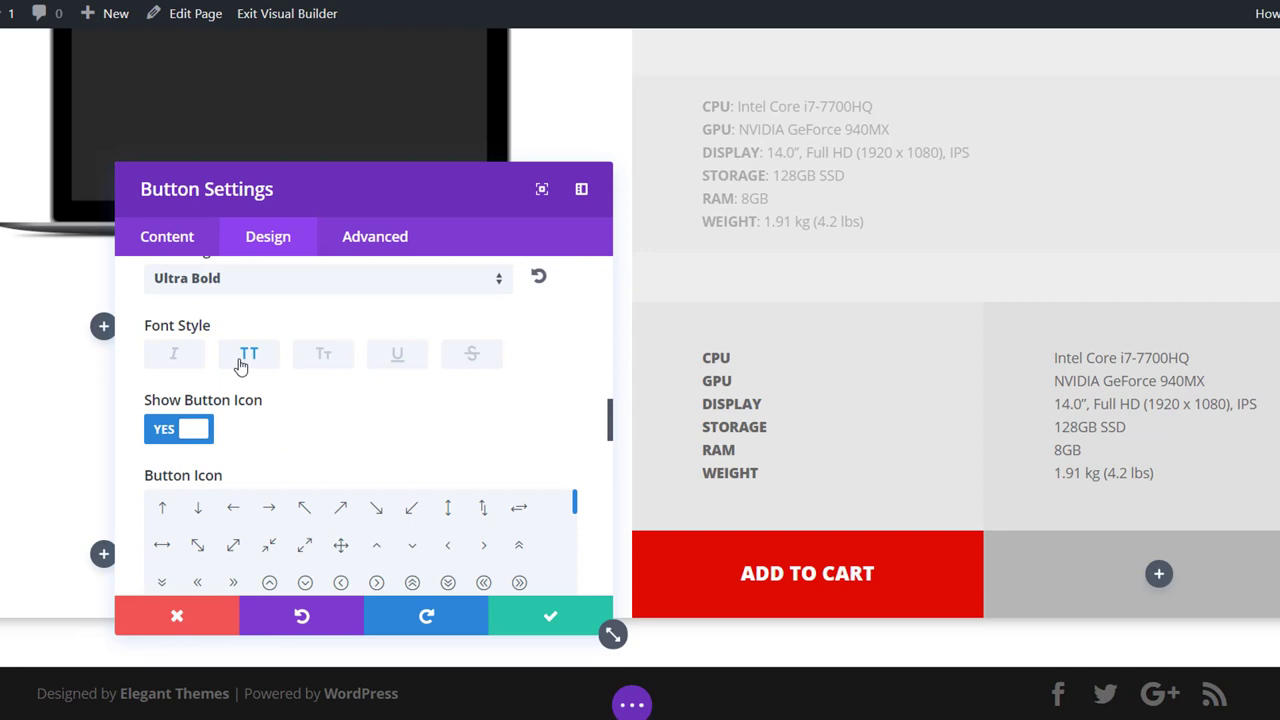
# - Give the button an outlined shopping cart icon that always shows, placed on the left of the text, and save the button settings
pyautogui.scroll(-10, 323, 466)
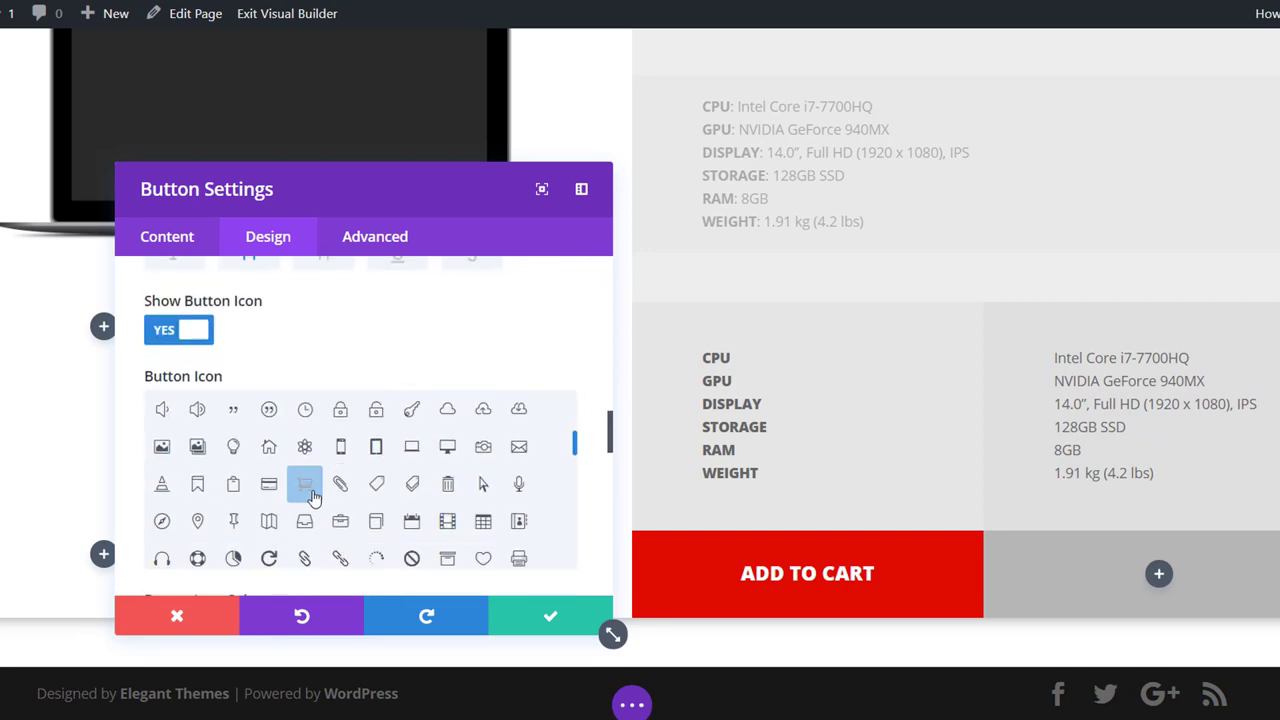
pyautogui.scroll(-3, 310, 490)
pyautogui.scroll(-3, 313, 495)
pyautogui.scroll(-2, 602, 547)
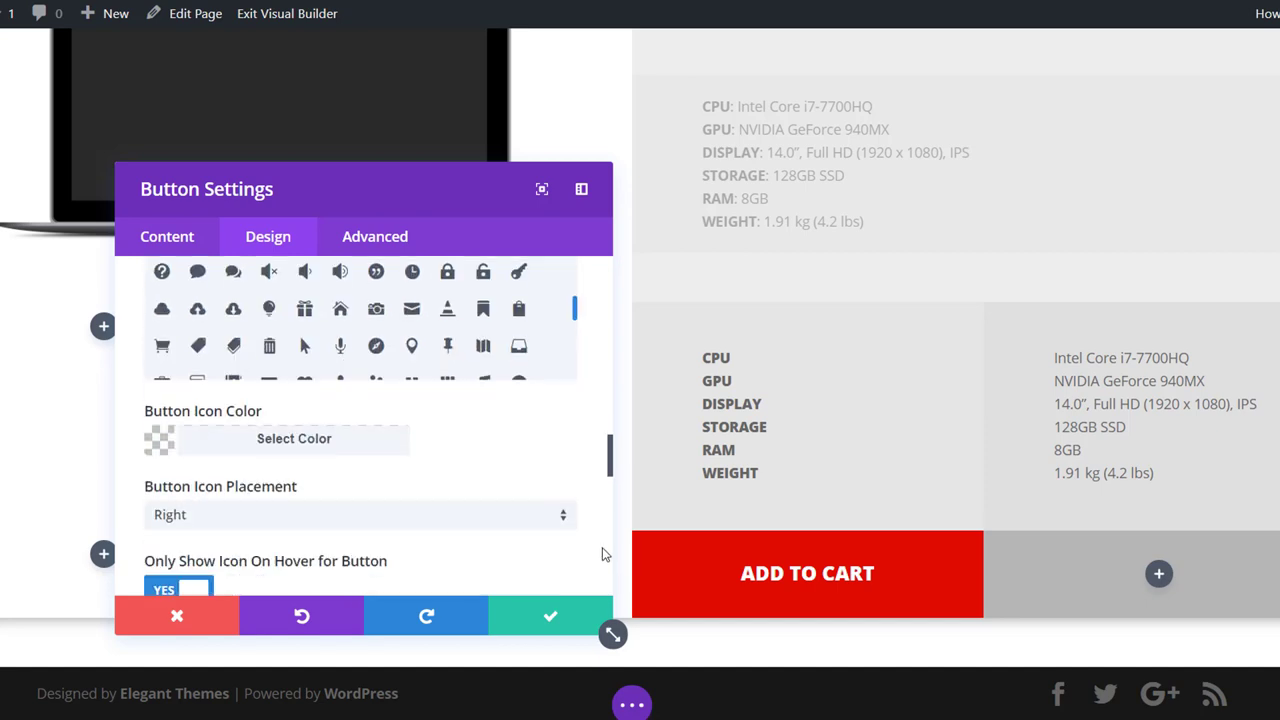
pyautogui.click(193, 578)
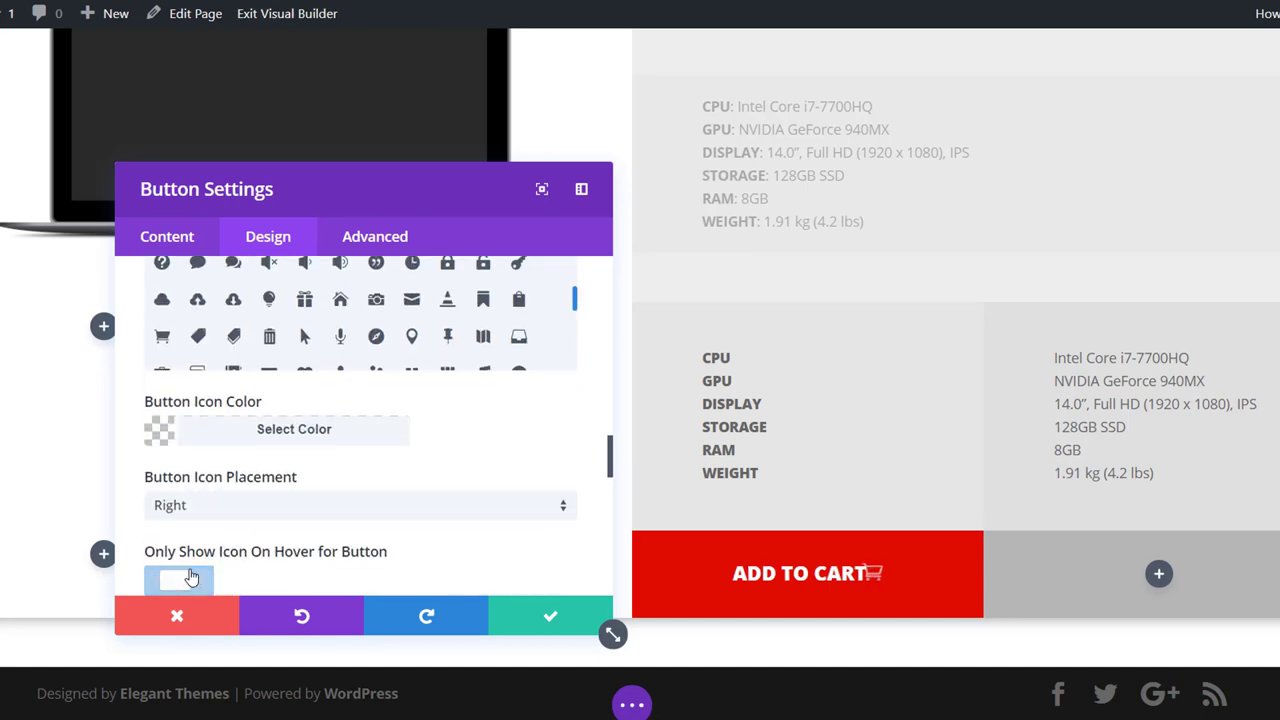
pyautogui.click(312, 514)
pyautogui.click(294, 560)
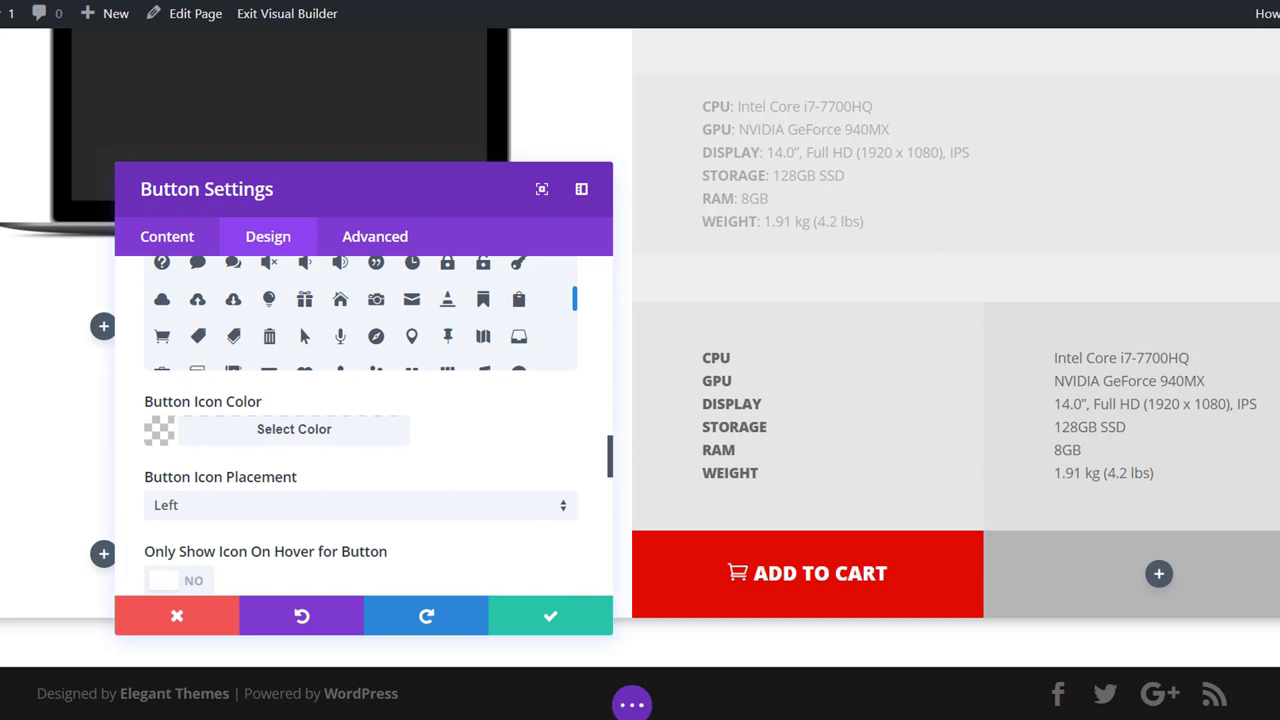
pyautogui.click(546, 620)
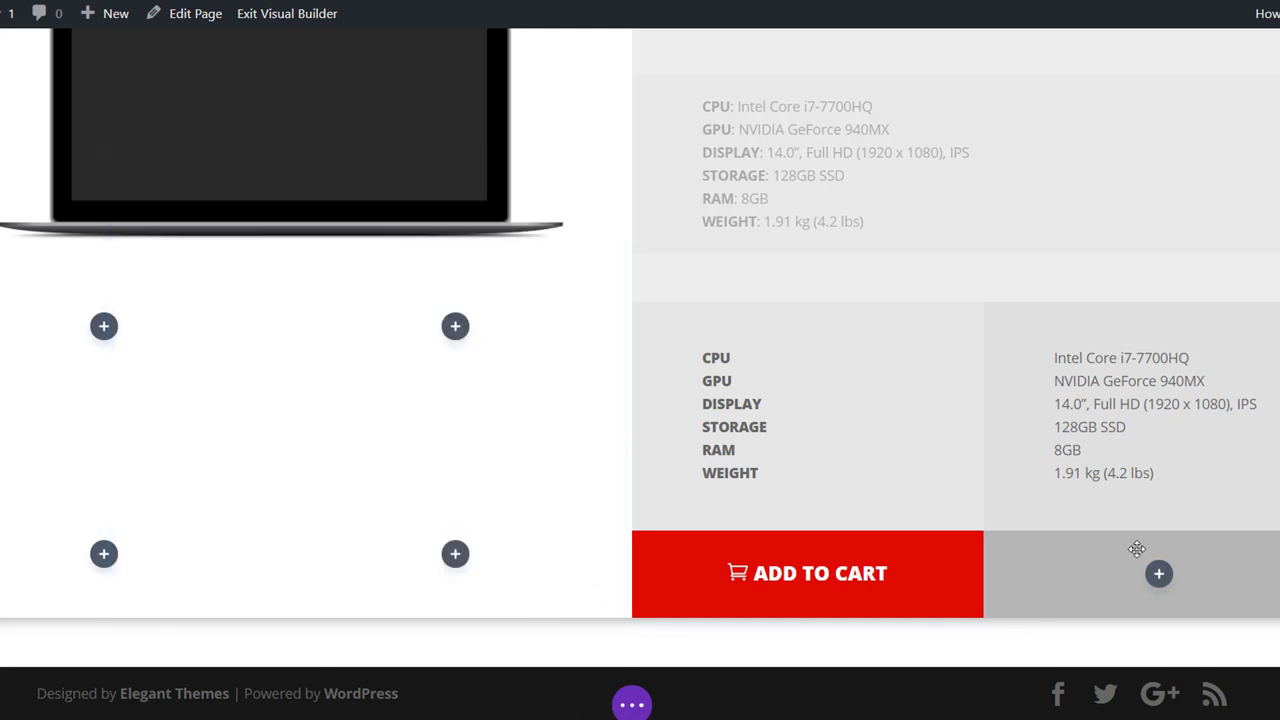
# - Insert a Text module in the grey column beside the red button column with the content $1500
pyautogui.click(1159, 574)
pyautogui.write('text')
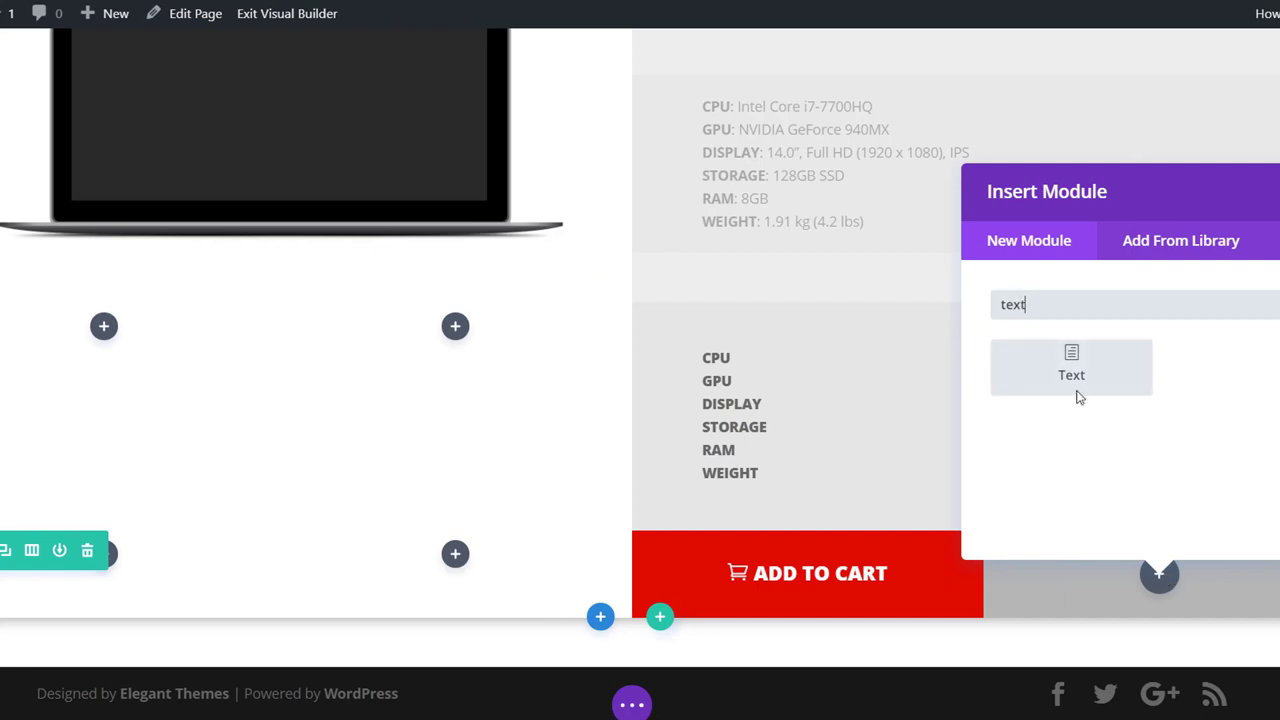
pyautogui.click(1074, 392)
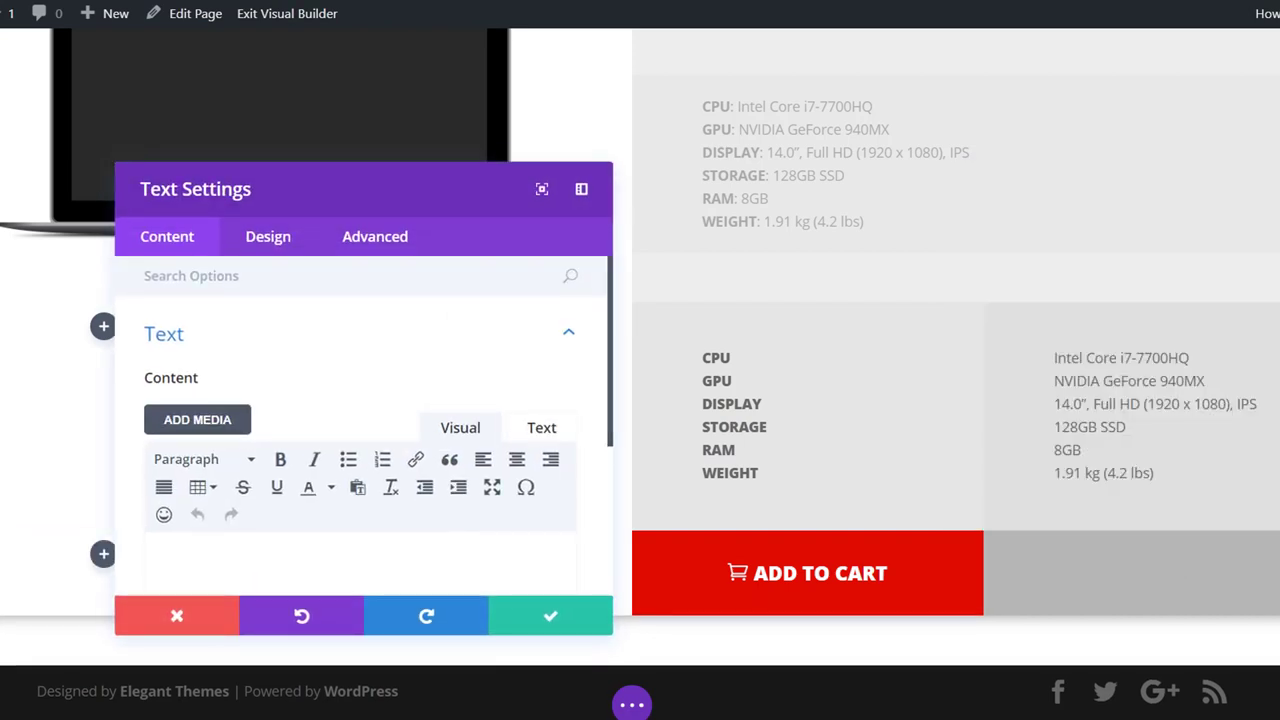
pyautogui.click(262, 575)
pyautogui.write('$')
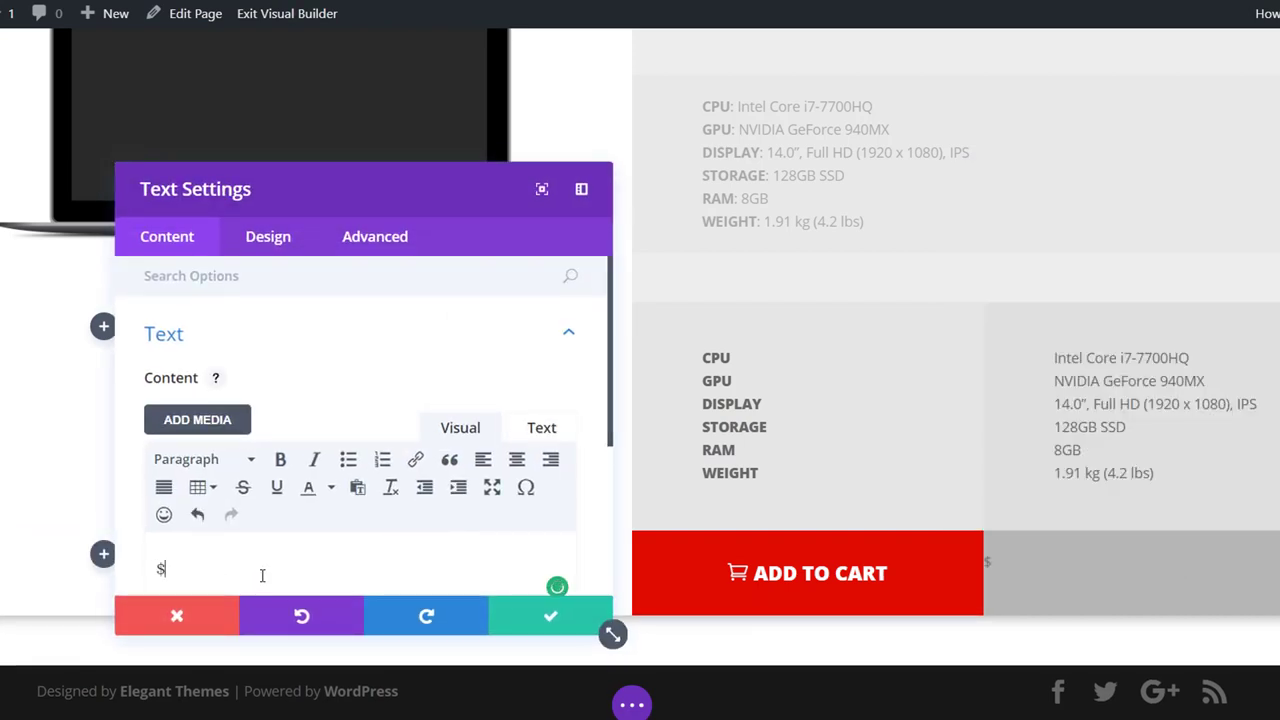
pyautogui.write('1500')
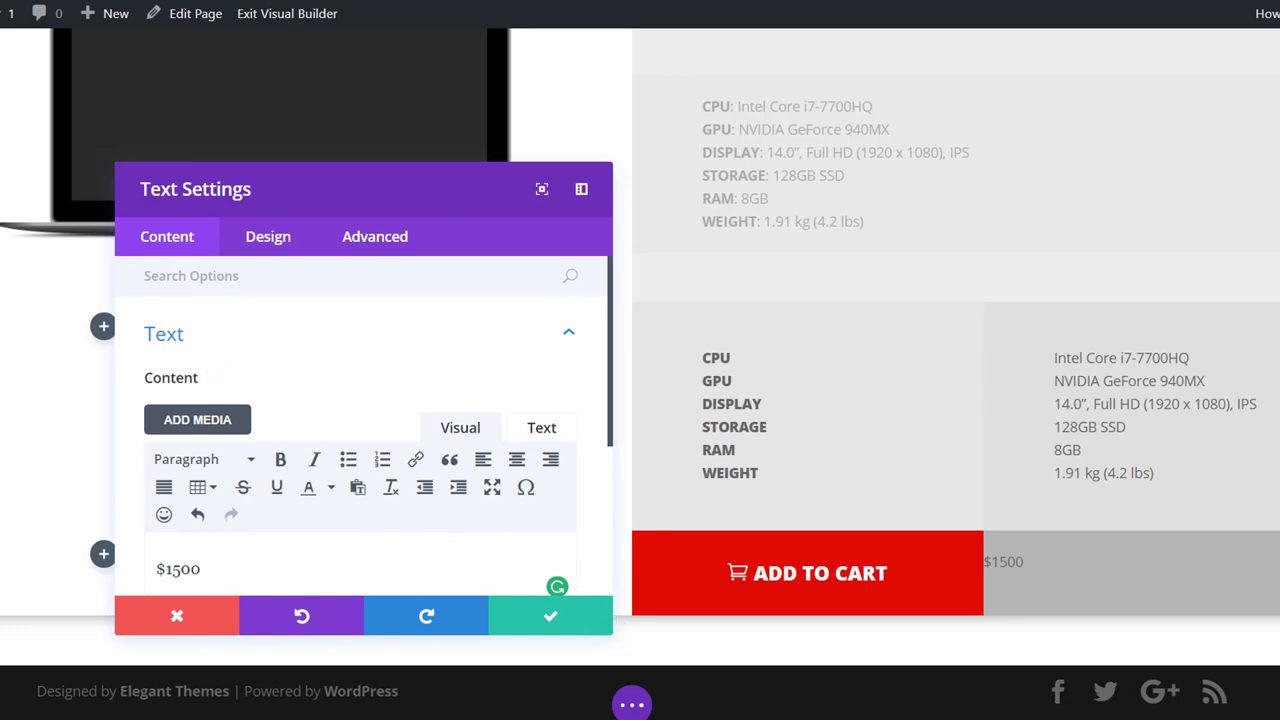
# - Set the price text's font weight to Ultra Bold and its size to 45px
pyautogui.click(286, 248)
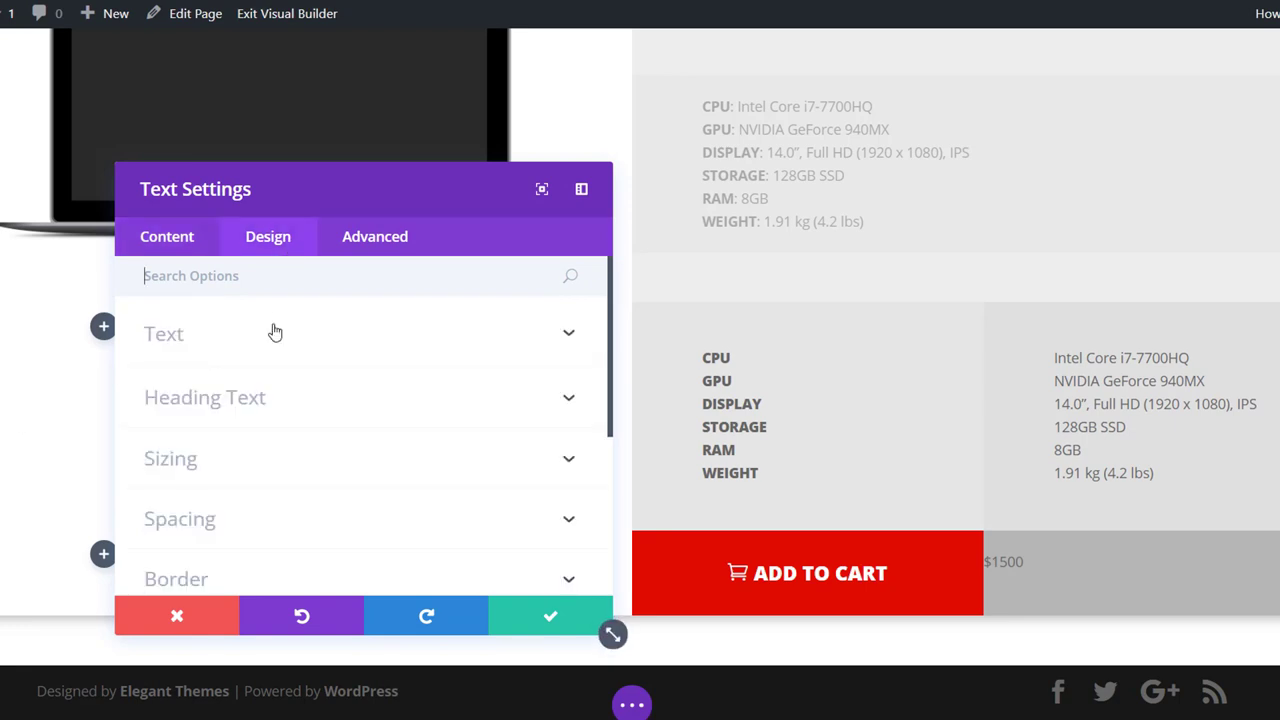
pyautogui.scroll(-3, 290, 430)
pyautogui.click(297, 428)
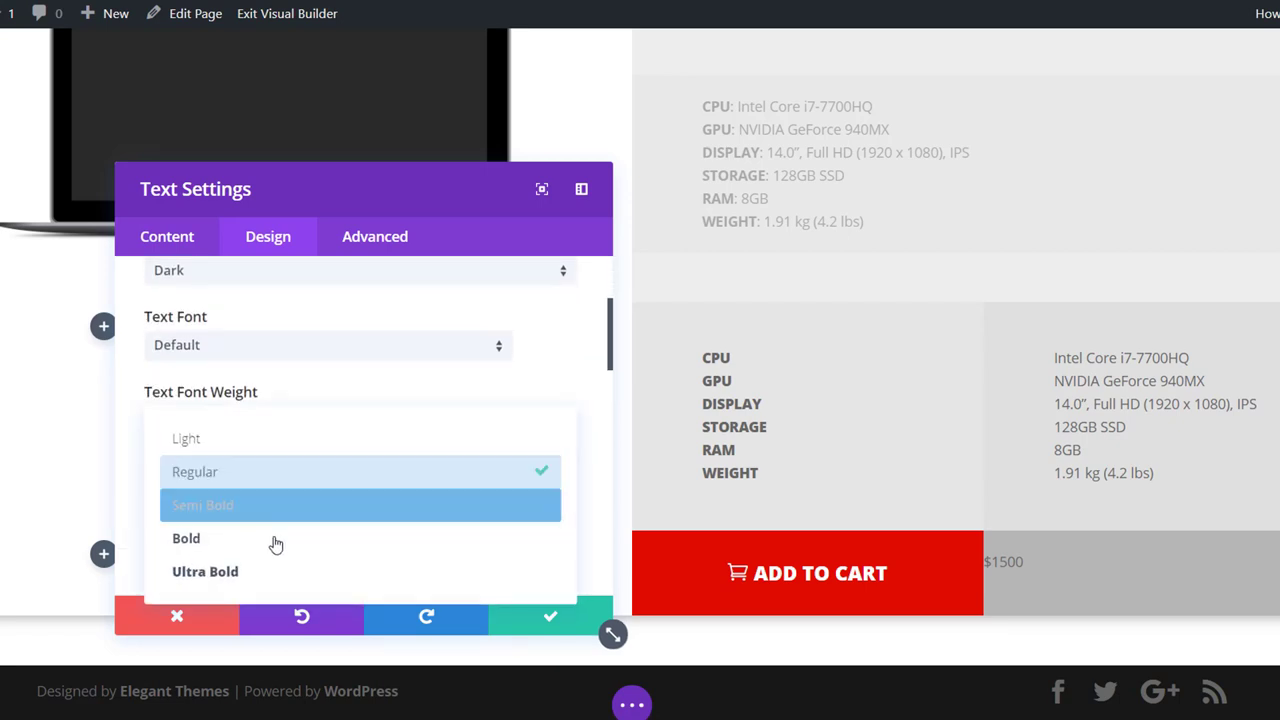
pyautogui.click(270, 572)
pyautogui.scroll(-2, 200, 480)
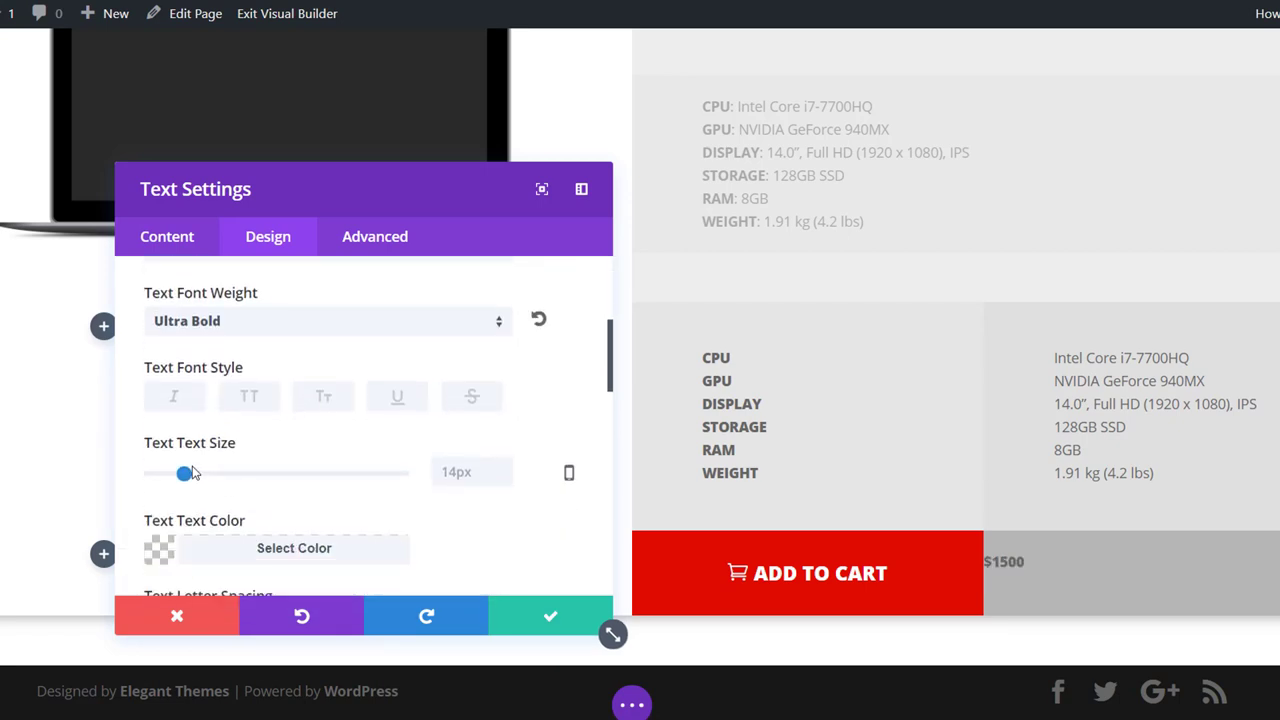
pyautogui.moveTo(204, 481); pyautogui.dragTo(262, 477)
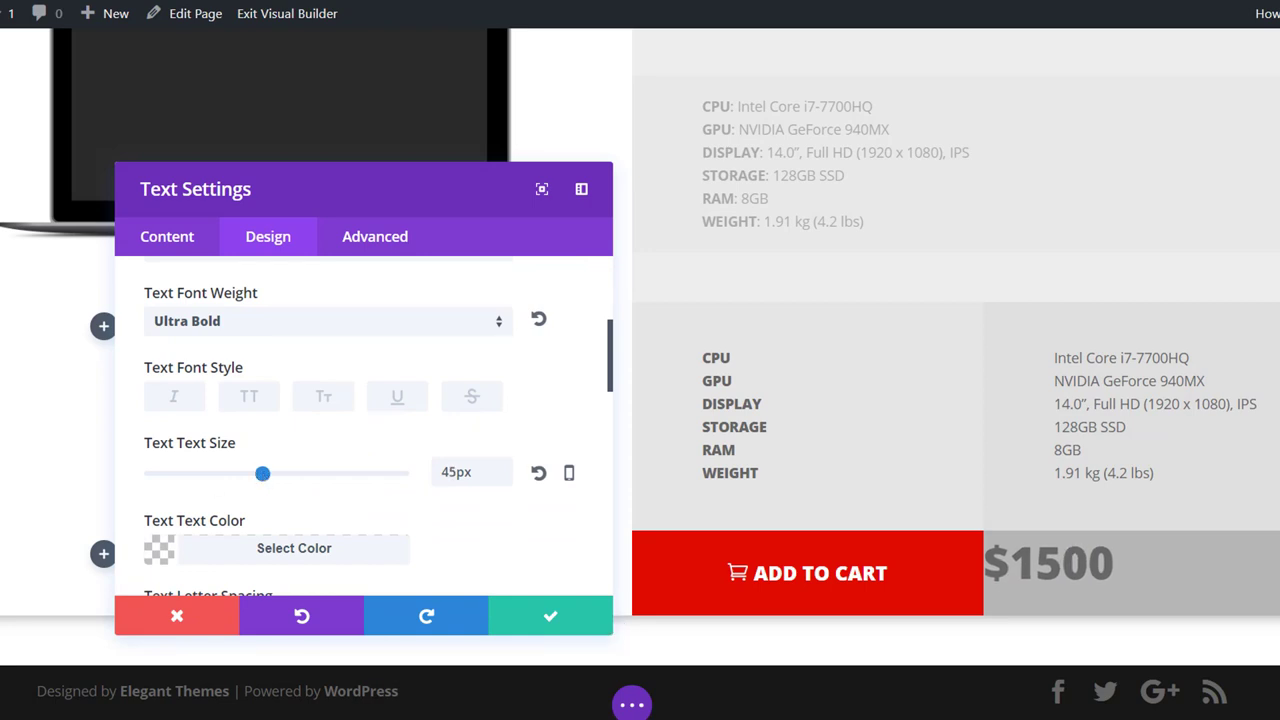
# - Set the price text's color to white, #ffffff, and its orientation to center
pyautogui.click(305, 548)
pyautogui.scroll(-3, 360, 475)
pyautogui.click(261, 369)
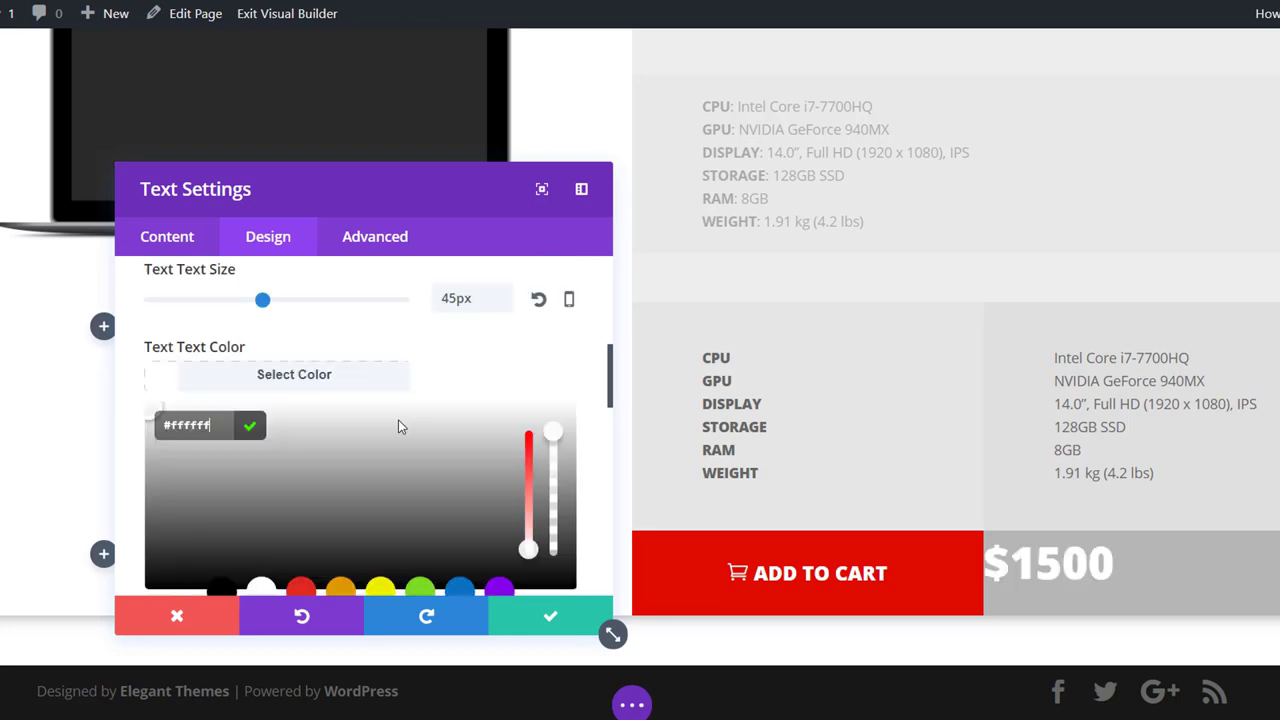
pyautogui.scroll(-5, 400, 440)
pyautogui.scroll(-3, 350, 463)
pyautogui.click(306, 326)
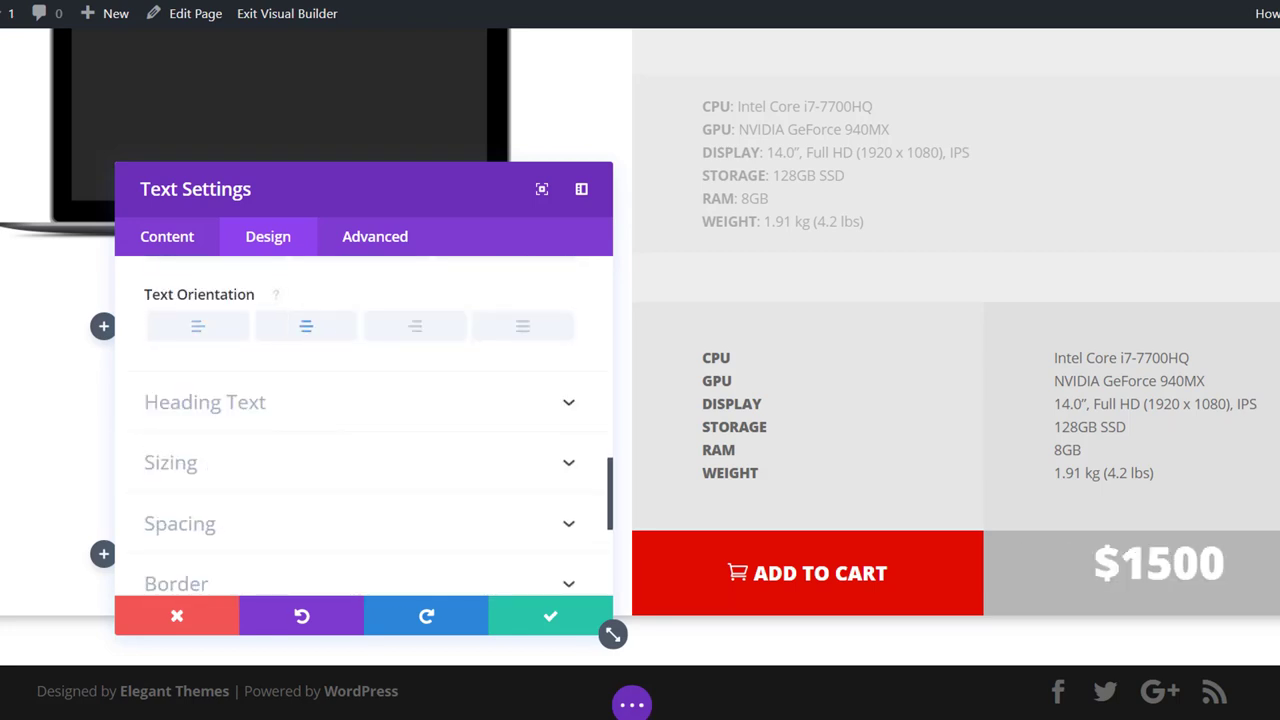
# - Add a top custom margin of 10 to the price text and save the module settings
pyautogui.click(311, 521)
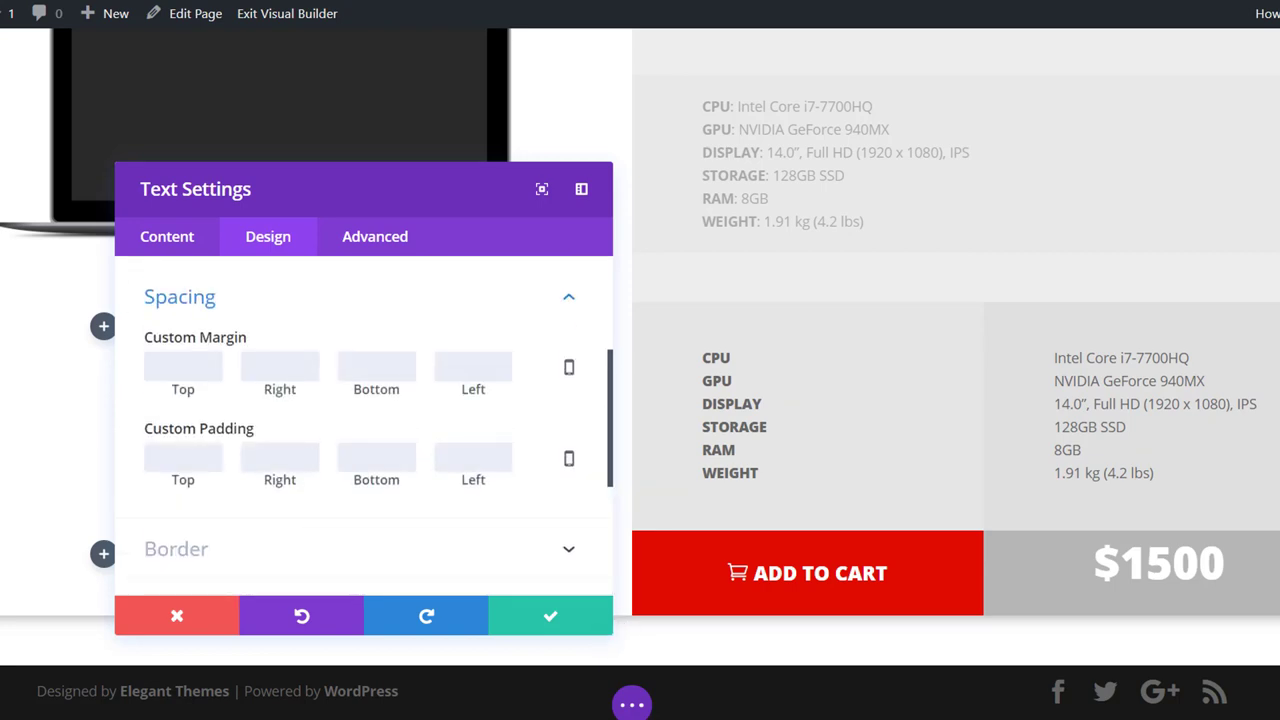
pyautogui.click(190, 368)
pyautogui.write('10')
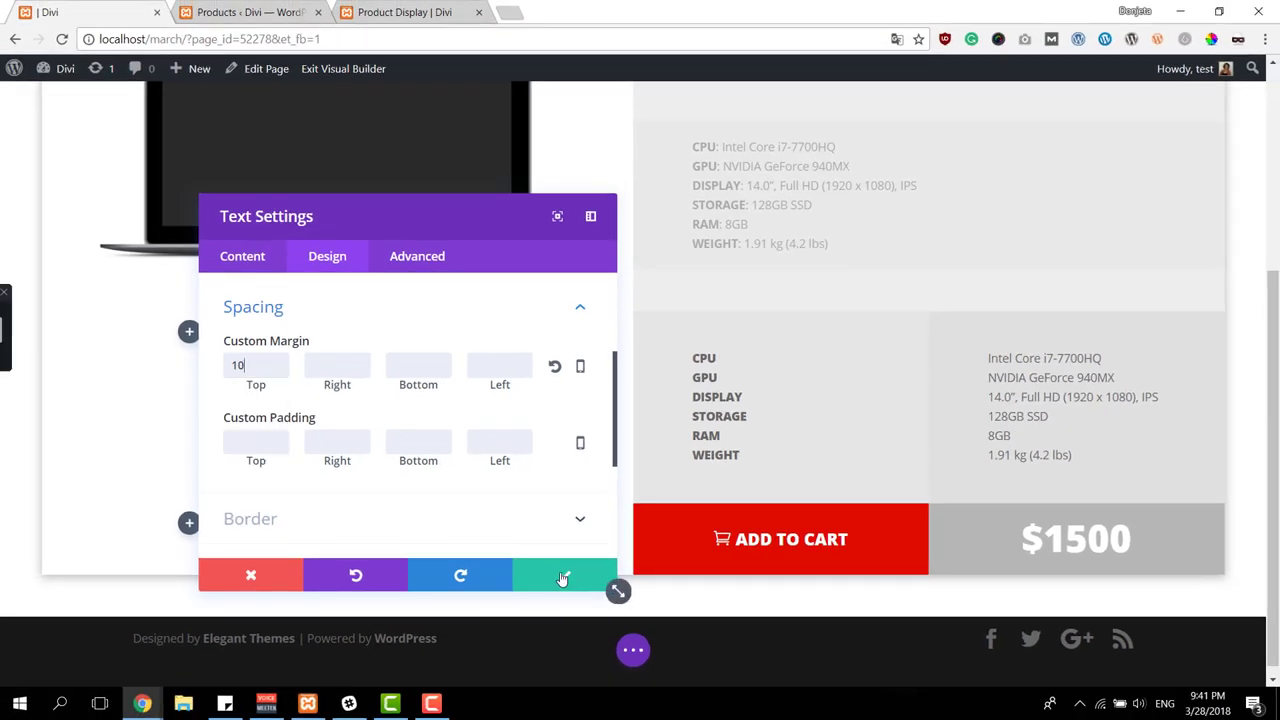
pyautogui.click(562, 582)
# - Duplicate the entire Laptop XYZ product section
pyautogui.scroll(4, 606, 341)
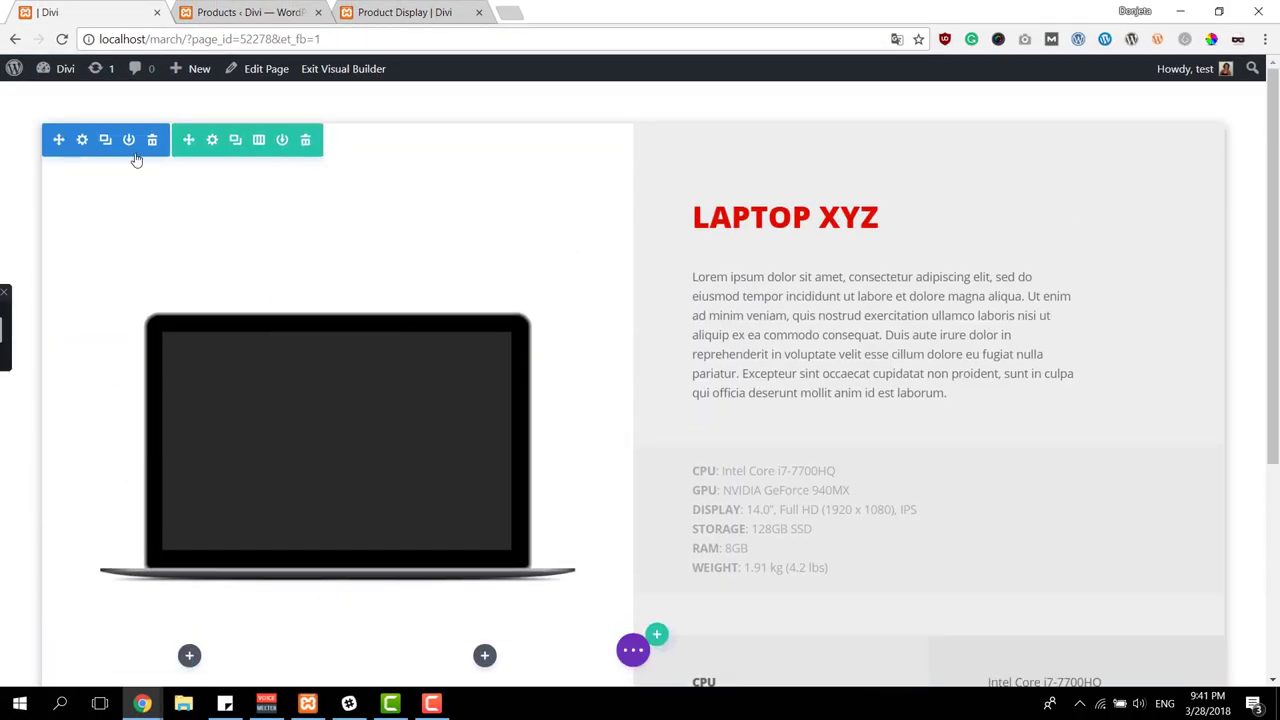
pyautogui.click(105, 140)
pyautogui.scroll(-7, 300, 350)
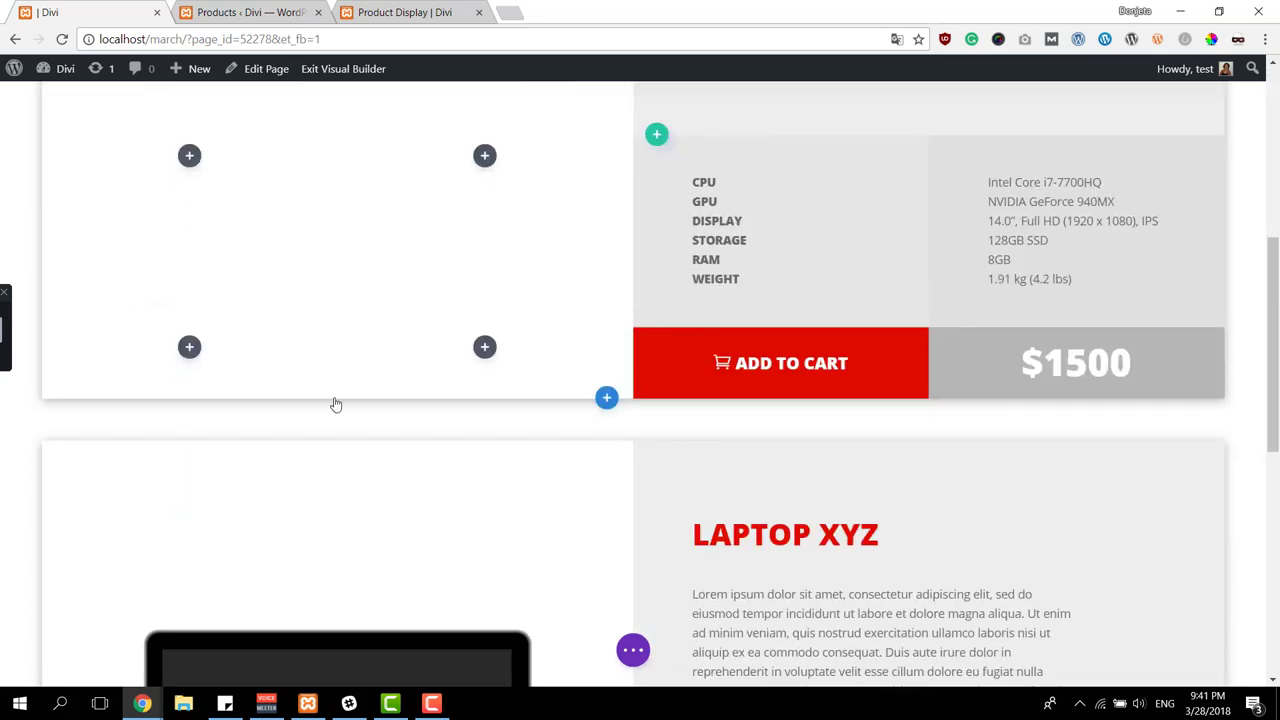
pyautogui.scroll(4, 300, 320)
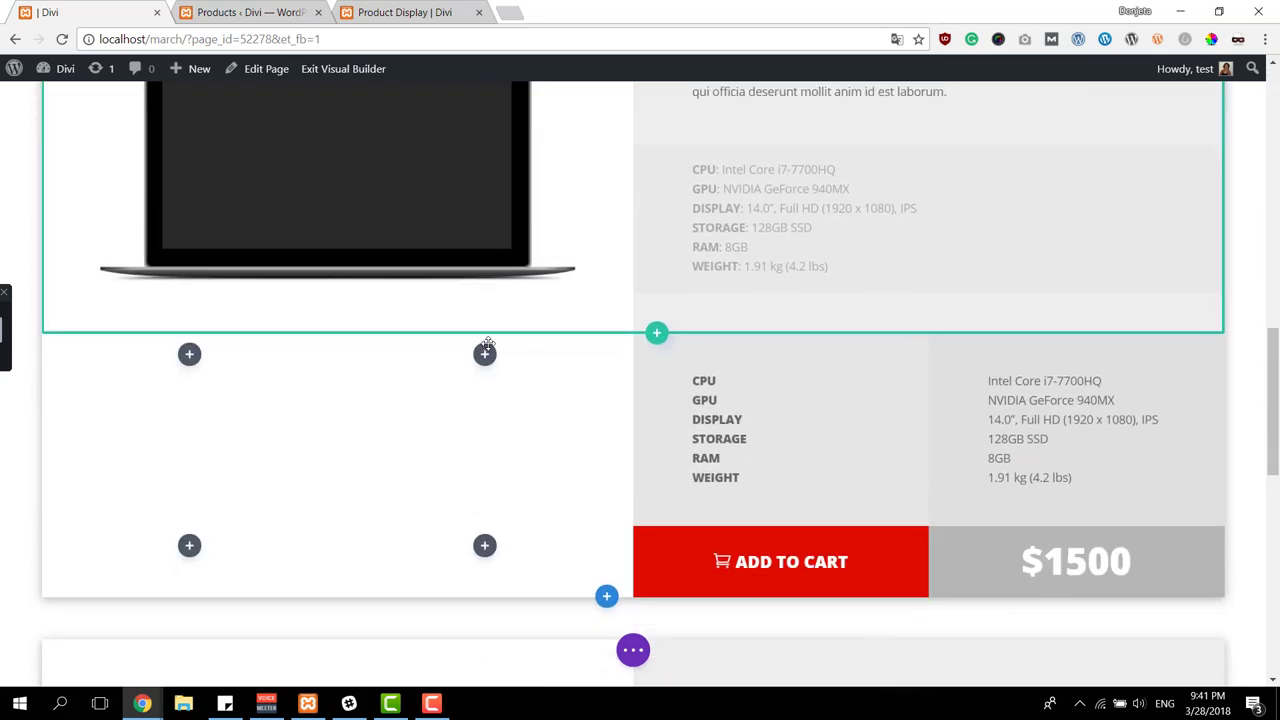
# - Replace the laptop image in the duplicated product section with the tablet image from the media library
pyautogui.scroll(-6, 488, 344)
pyautogui.scroll(-1, 374, 374)
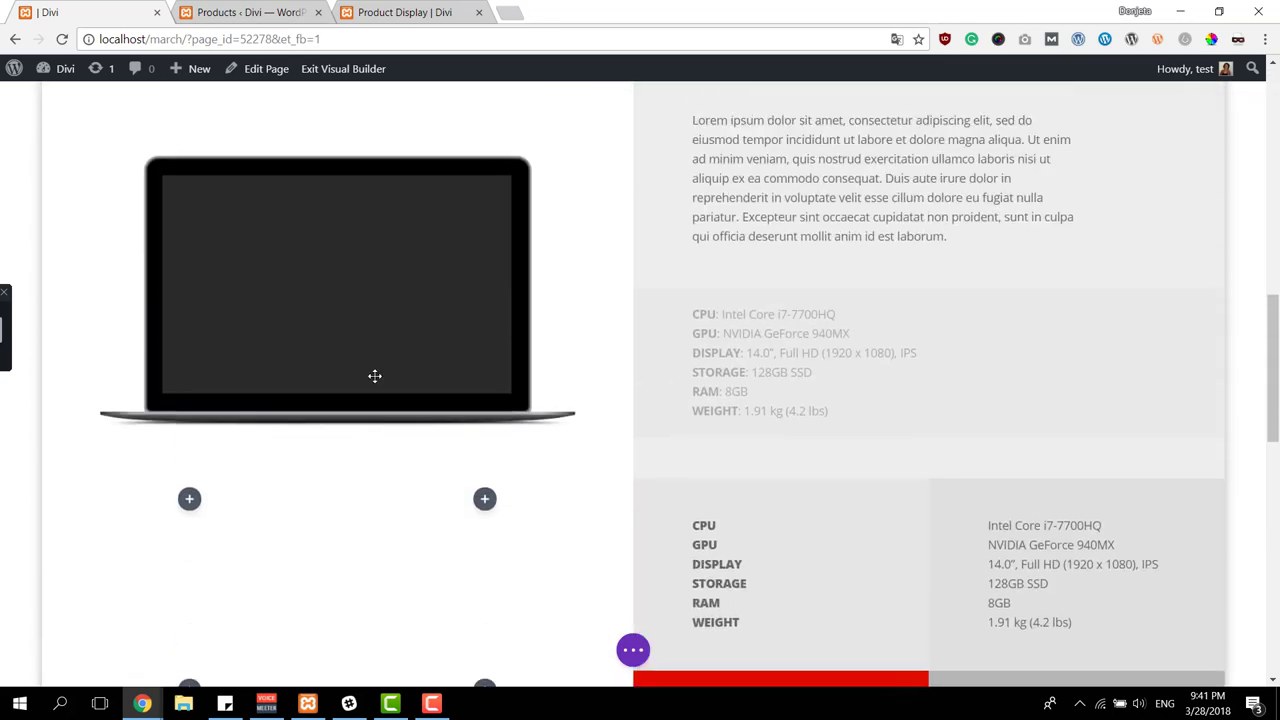
pyautogui.scroll(1, 374, 374)
pyautogui.moveTo(402, 259)
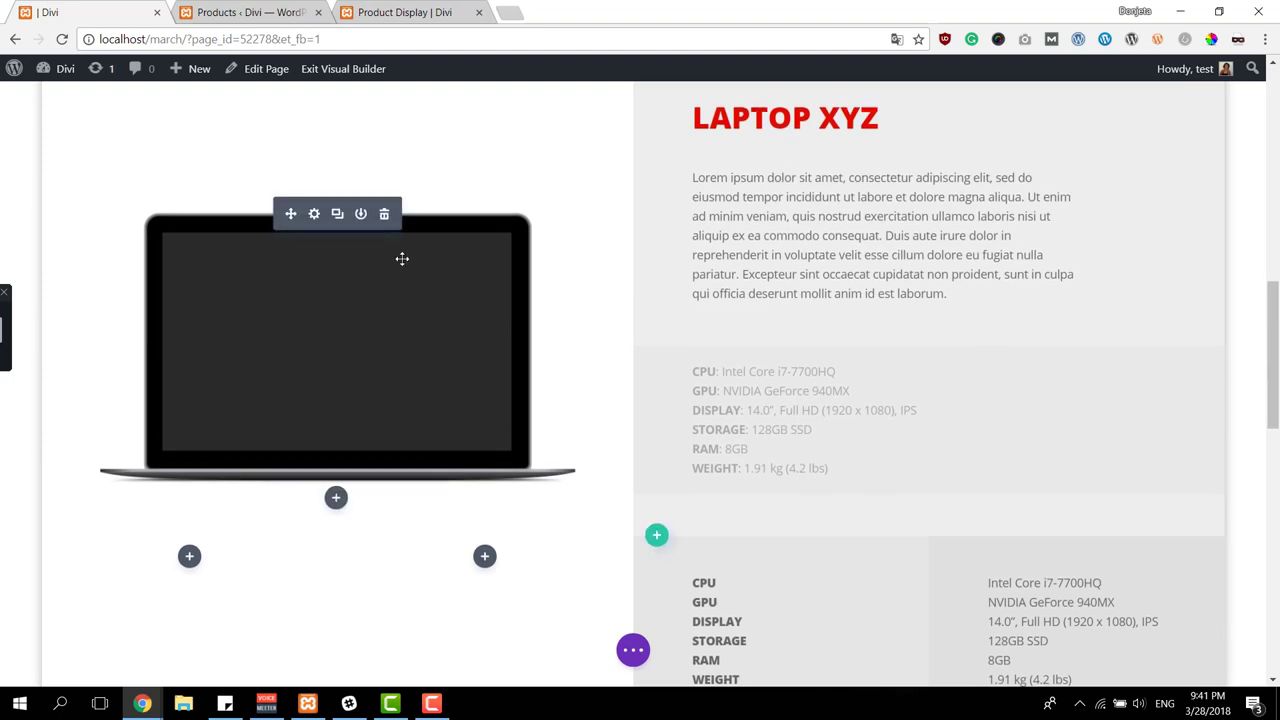
pyautogui.click(314, 216)
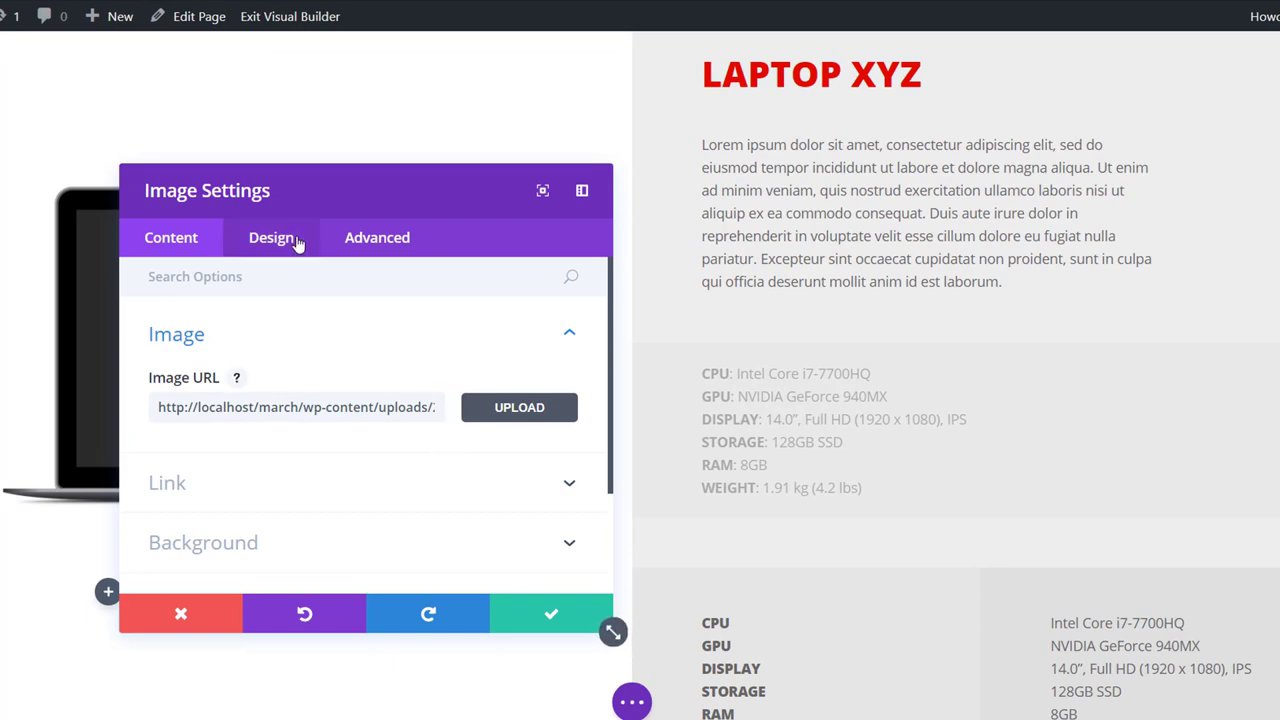
pyautogui.click(519, 407)
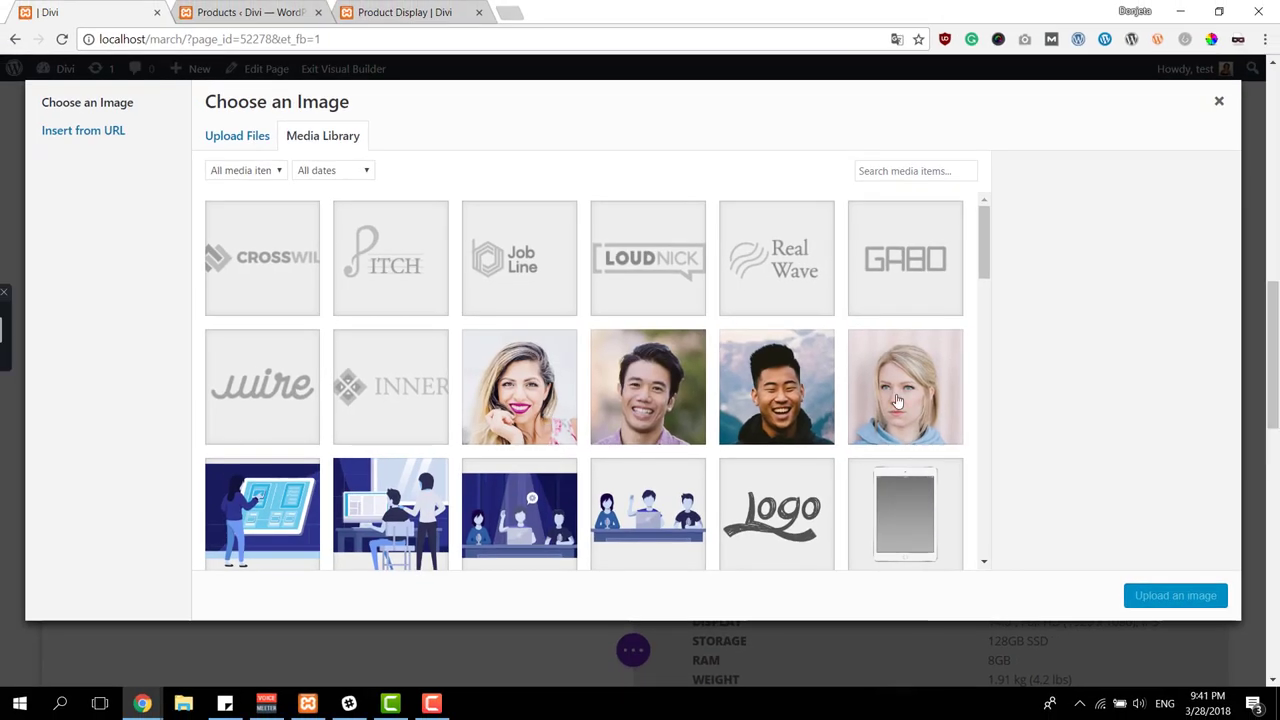
pyautogui.scroll(-1, 925, 425)
pyautogui.click(926, 425)
pyautogui.click(1175, 595)
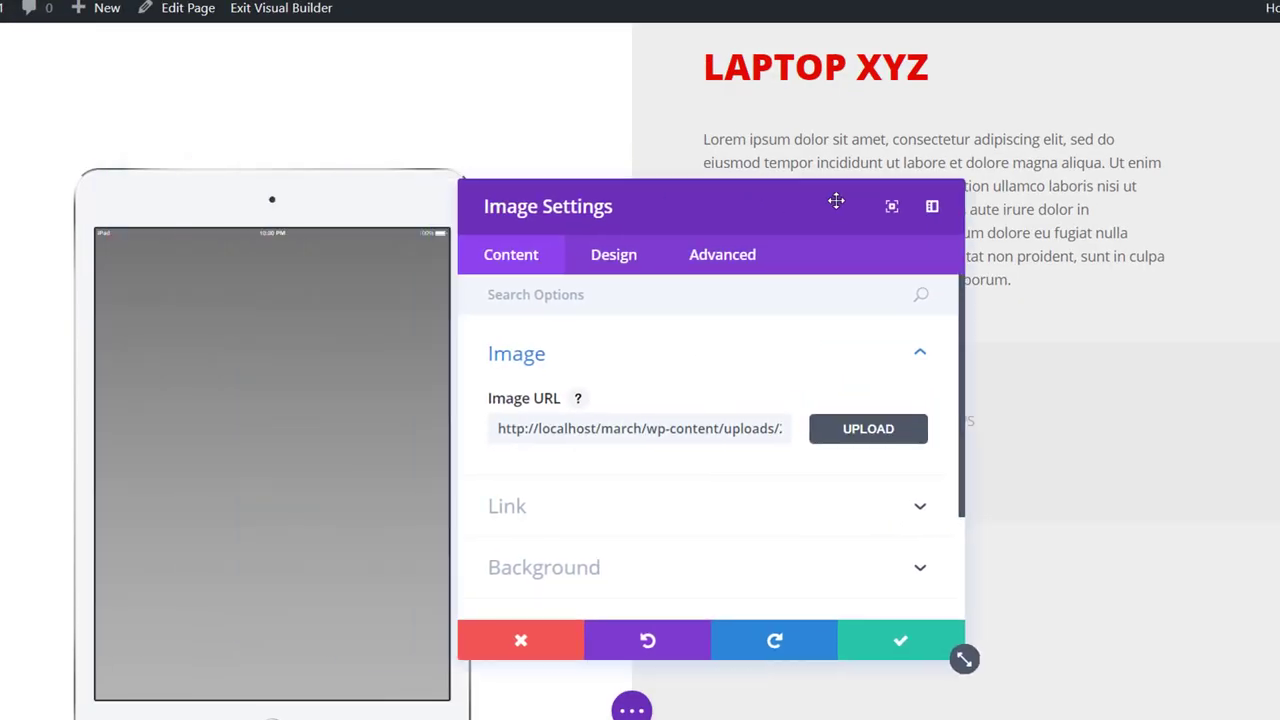
# - Set the tablet image's desktop bottom custom margin to -30% and save the image settings
pyautogui.moveTo(836, 201); pyautogui.dragTo(966, 160)
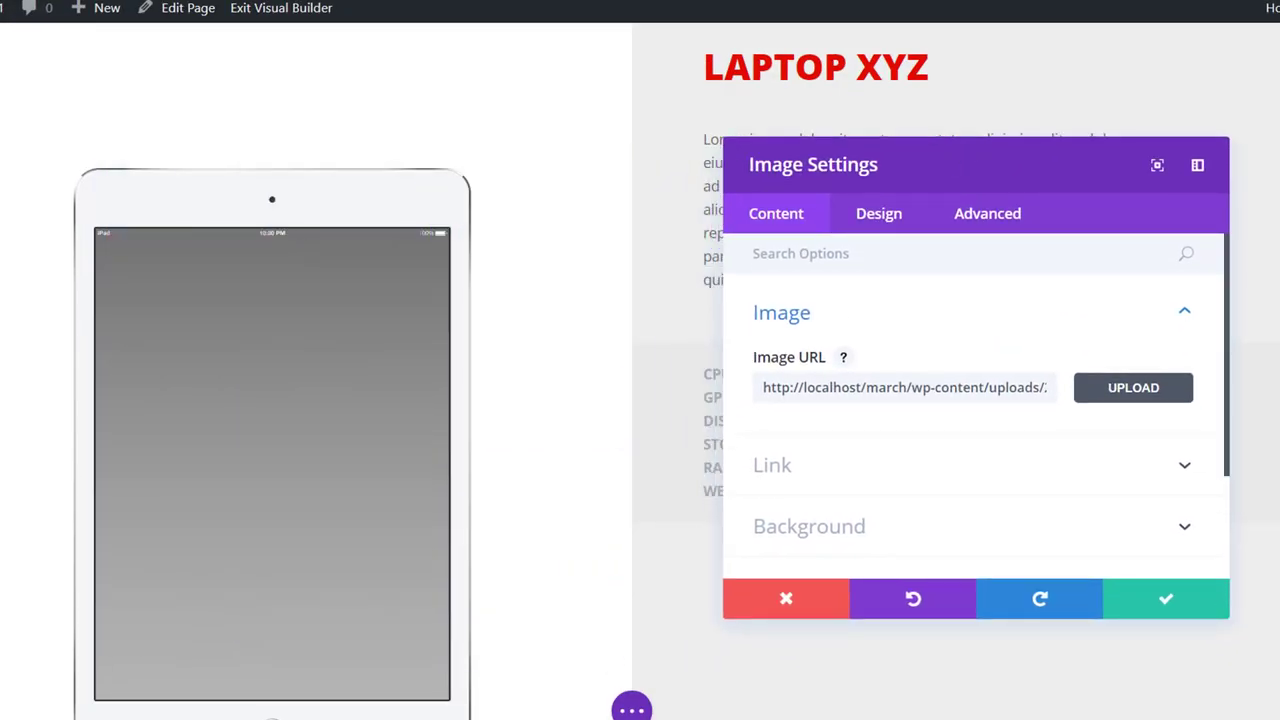
pyautogui.click(868, 232)
pyautogui.click(931, 449)
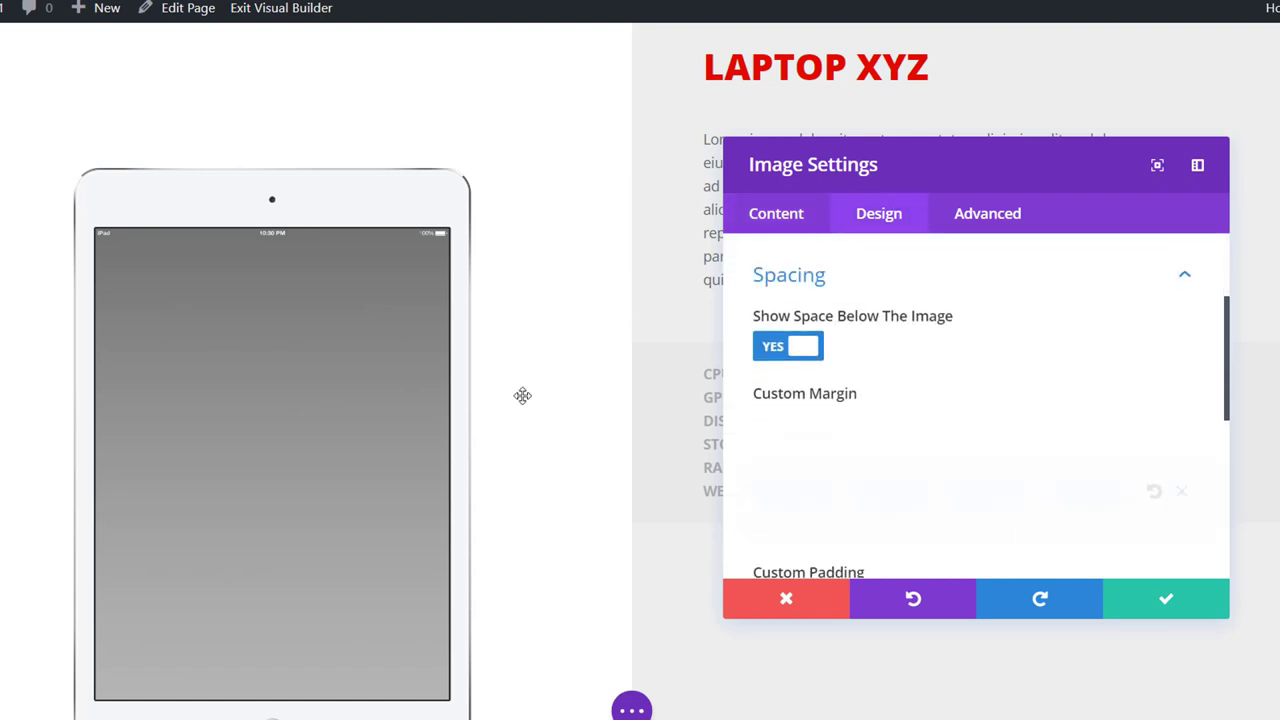
pyautogui.scroll(-5, 521, 393)
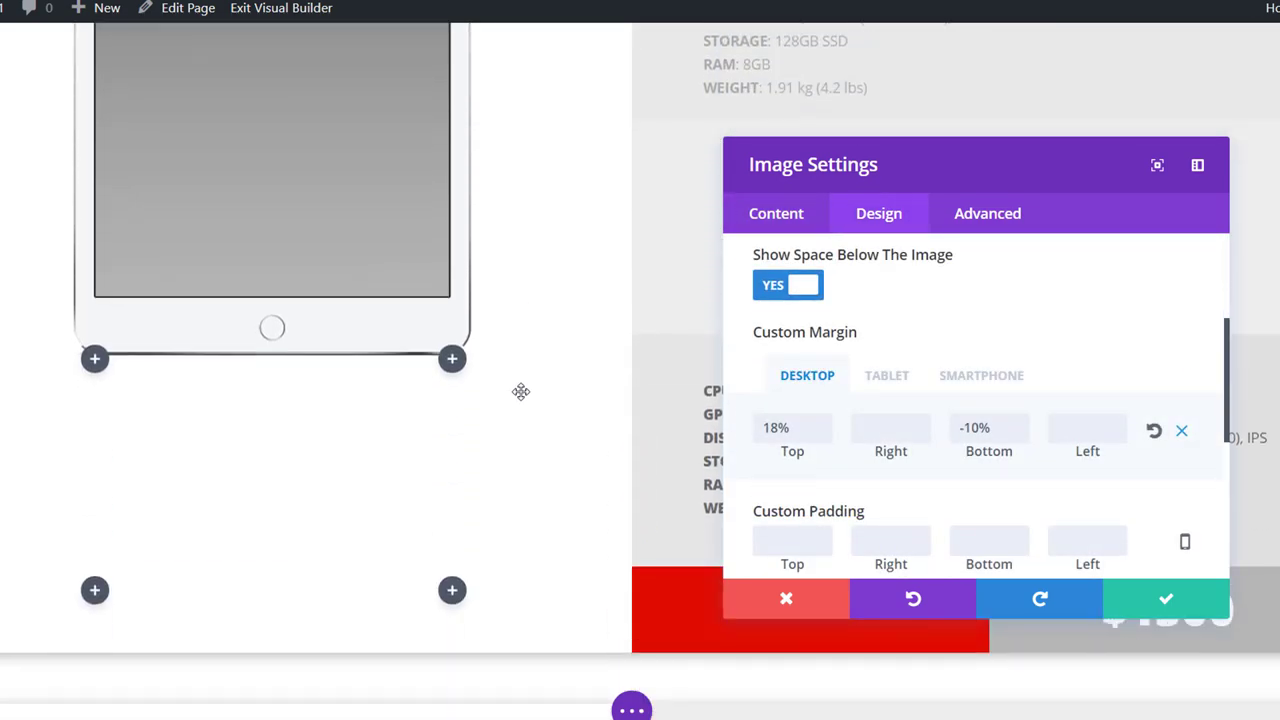
pyautogui.scroll(6, 521, 392)
pyautogui.scroll(-4, 521, 392)
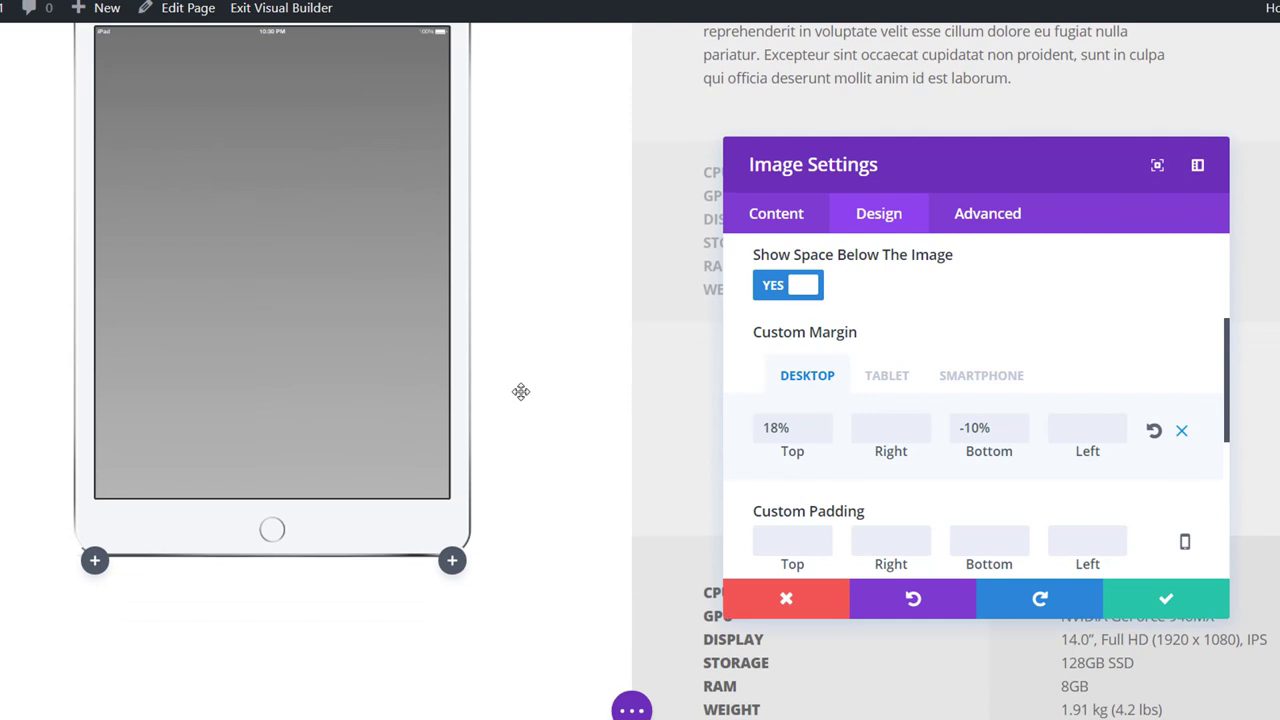
pyautogui.scroll(-1, 521, 391)
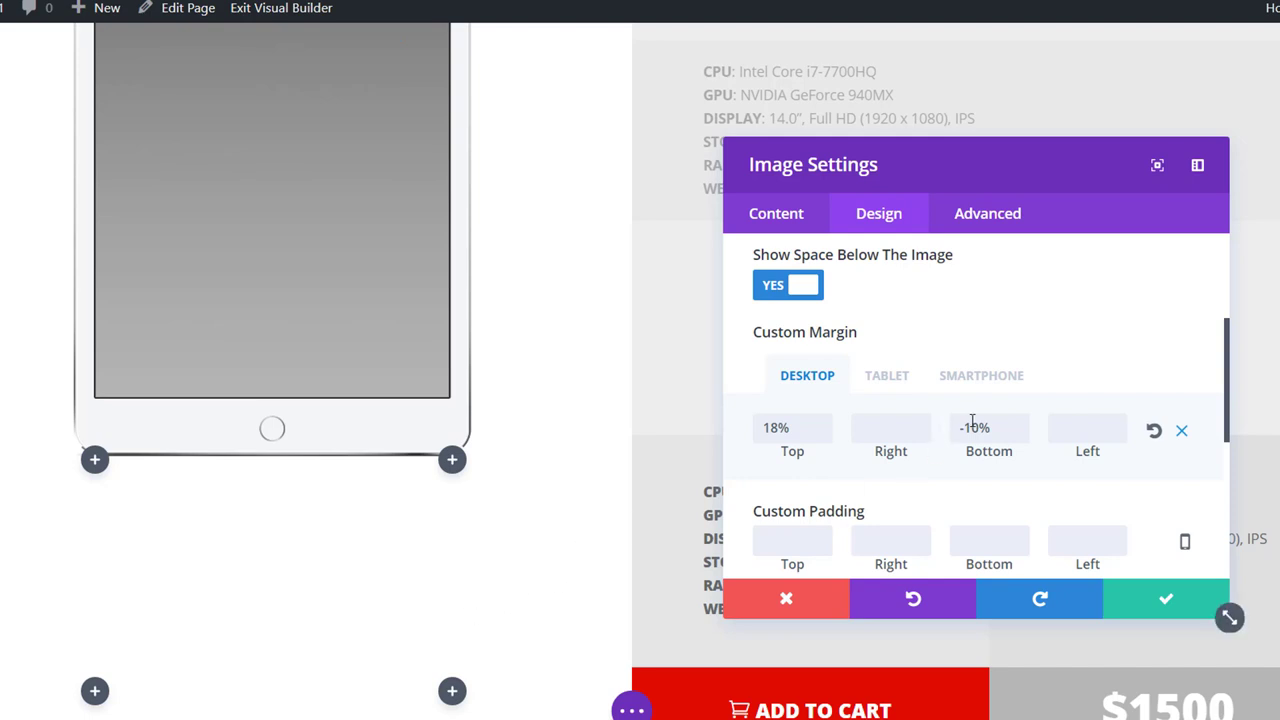
pyautogui.write('3')
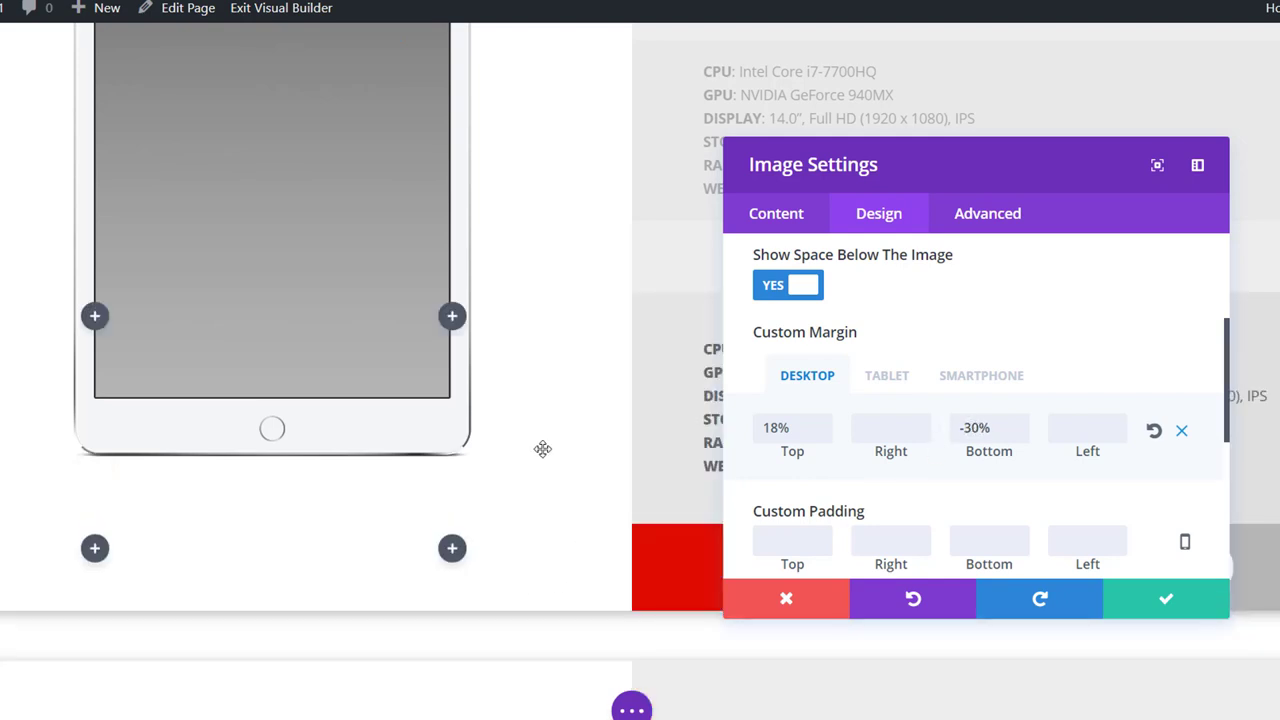
pyautogui.scroll(-4, 541, 447)
pyautogui.scroll(-3, 541, 447)
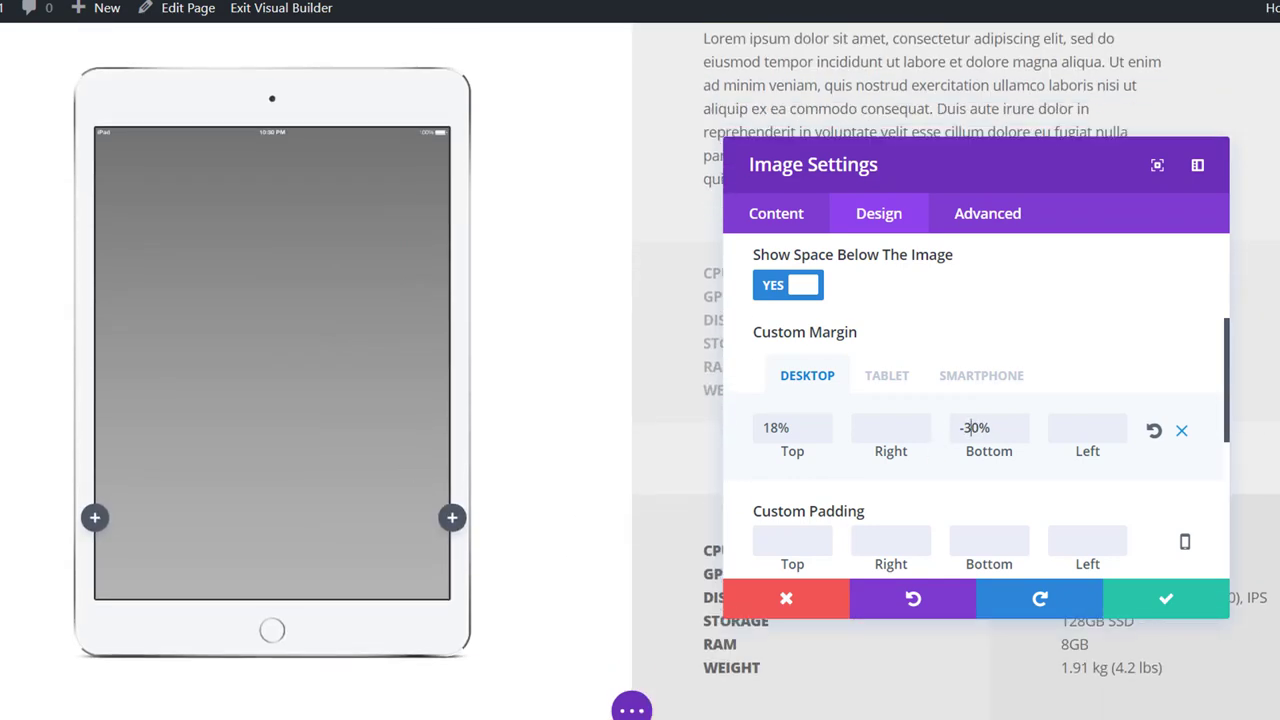
pyautogui.click(776, 216)
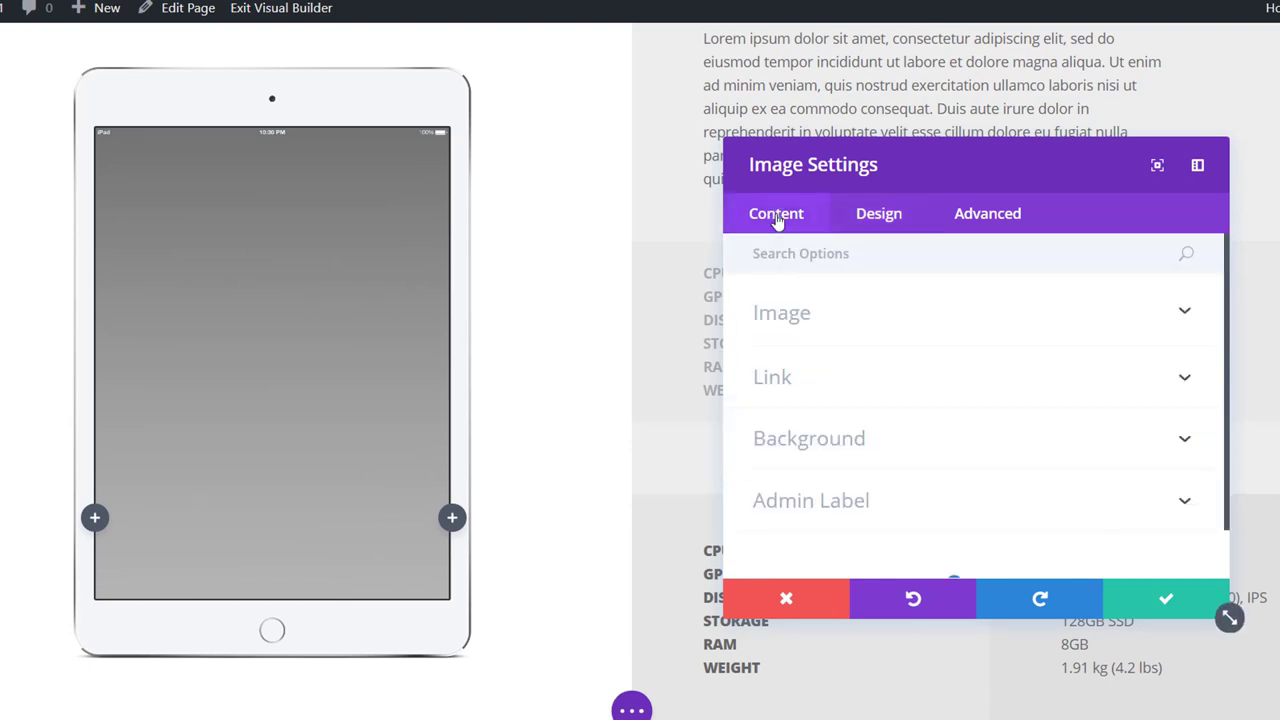
pyautogui.scroll(-1, 865, 437)
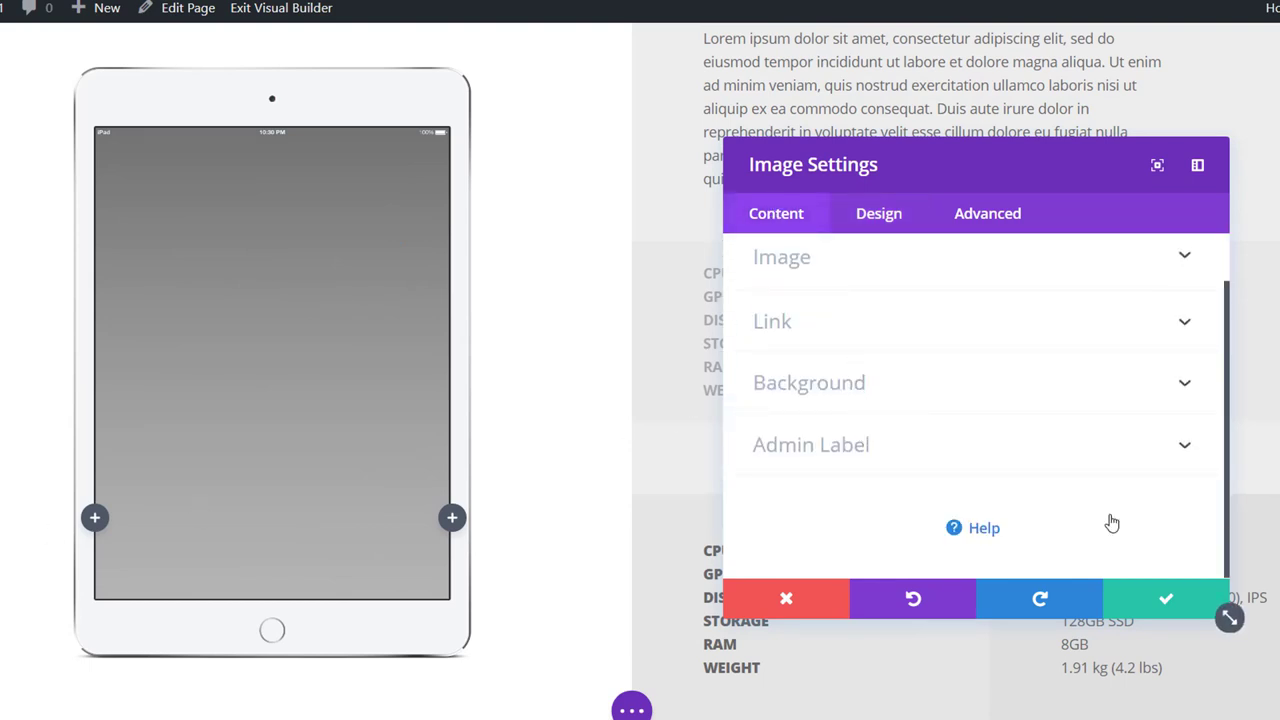
pyautogui.click(1150, 596)
# - Open the duplicated Add to Cart button's link settings and select the product ID at the end of its URL
pyautogui.scroll(-2, 898, 612)
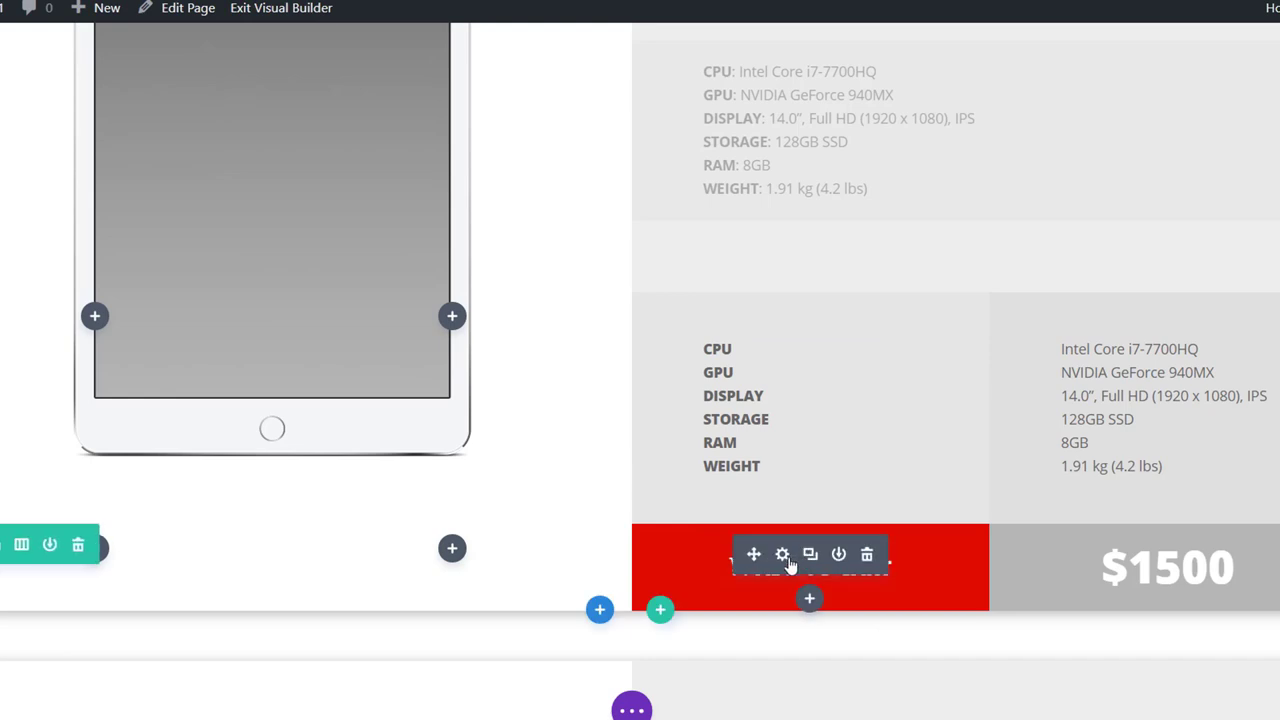
pyautogui.click(781, 554)
pyautogui.click(906, 466)
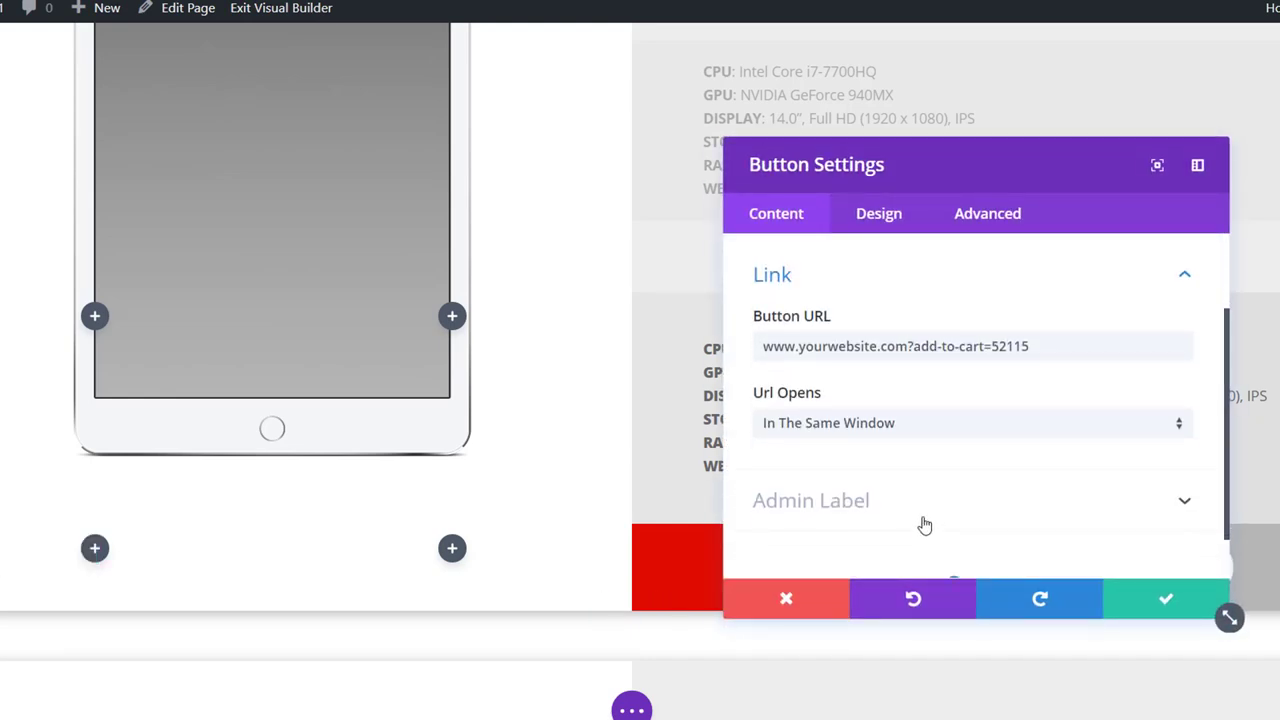
pyautogui.moveTo(1073, 344); pyautogui.dragTo(1000, 344)
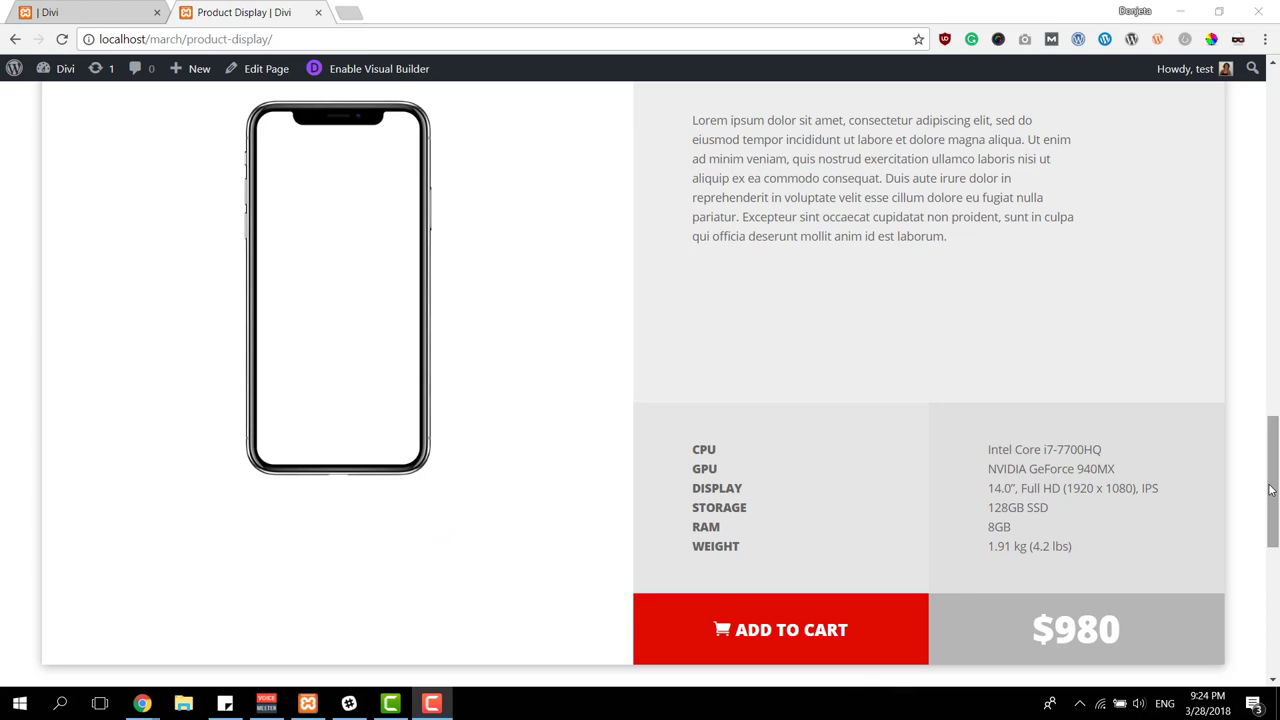
# - Review the finished Product Display page's product sections at desktop, tablet and phone widths in the separate browser windows
pyautogui.moveTo(1276, 485); pyautogui.dragTo(1212, 124)
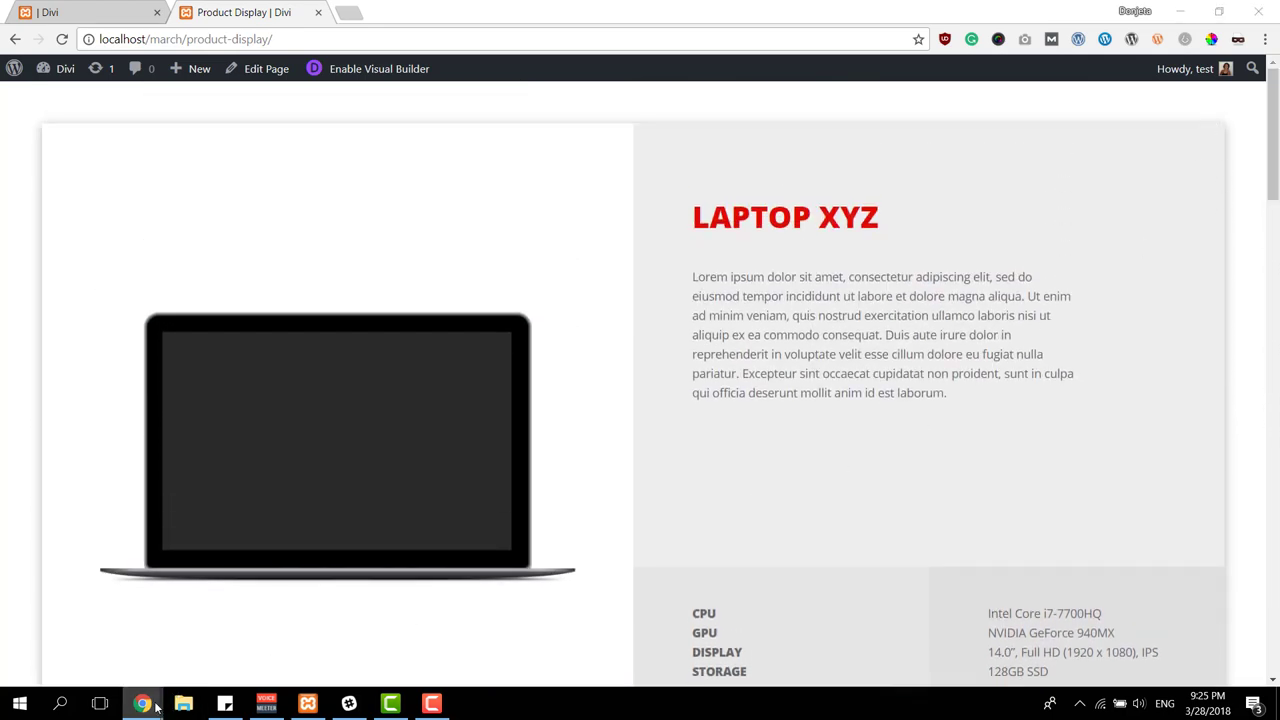
pyautogui.click(389, 658)
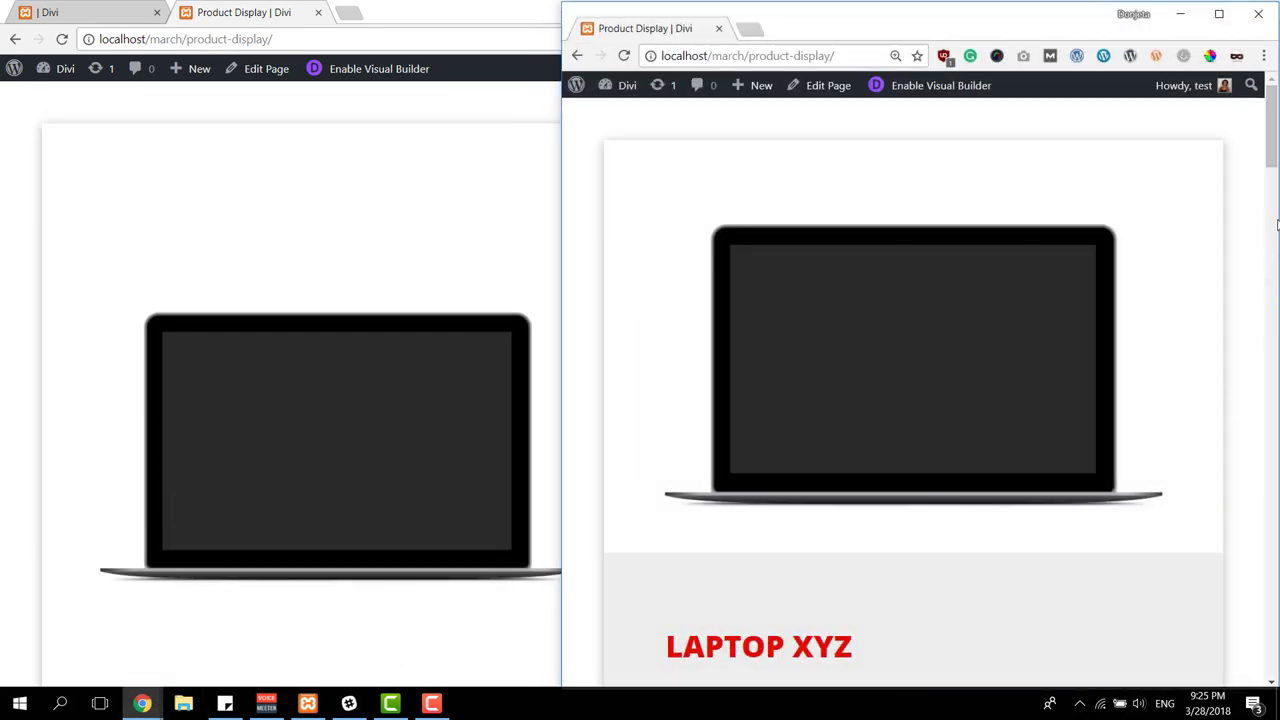
pyautogui.moveTo(1275, 137); pyautogui.dragTo(1275, 510)
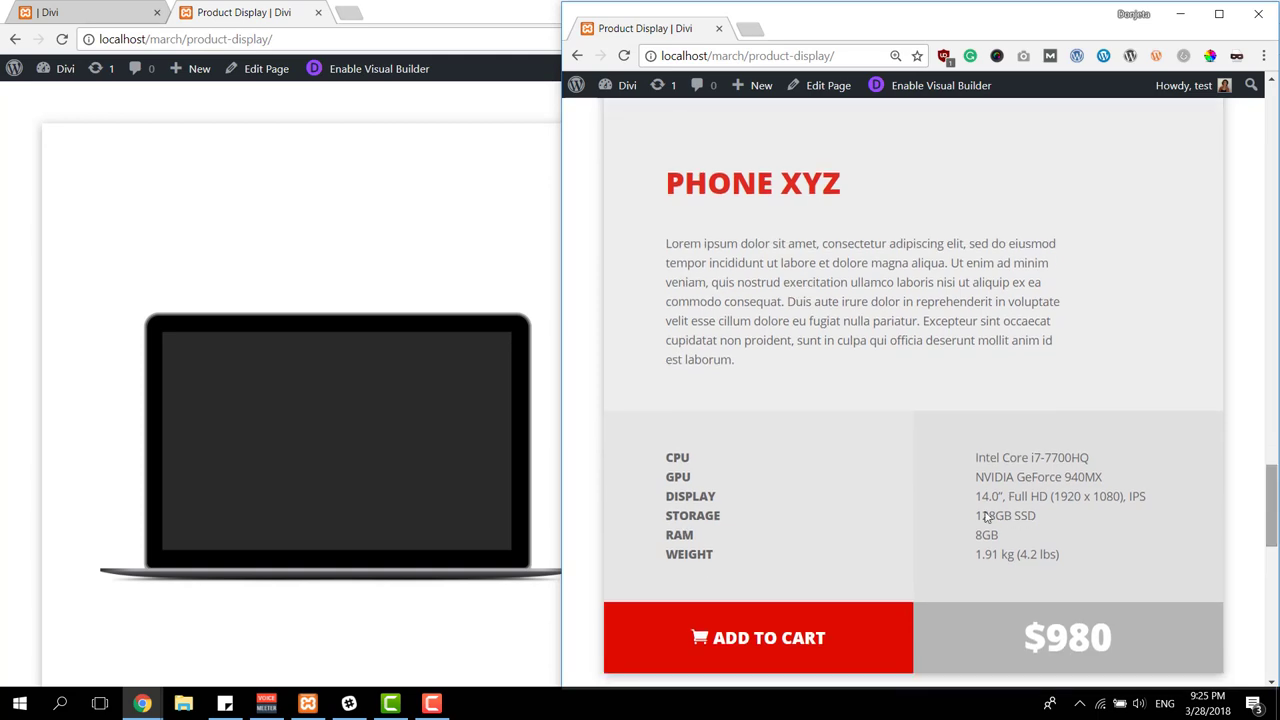
pyautogui.click(160, 706)
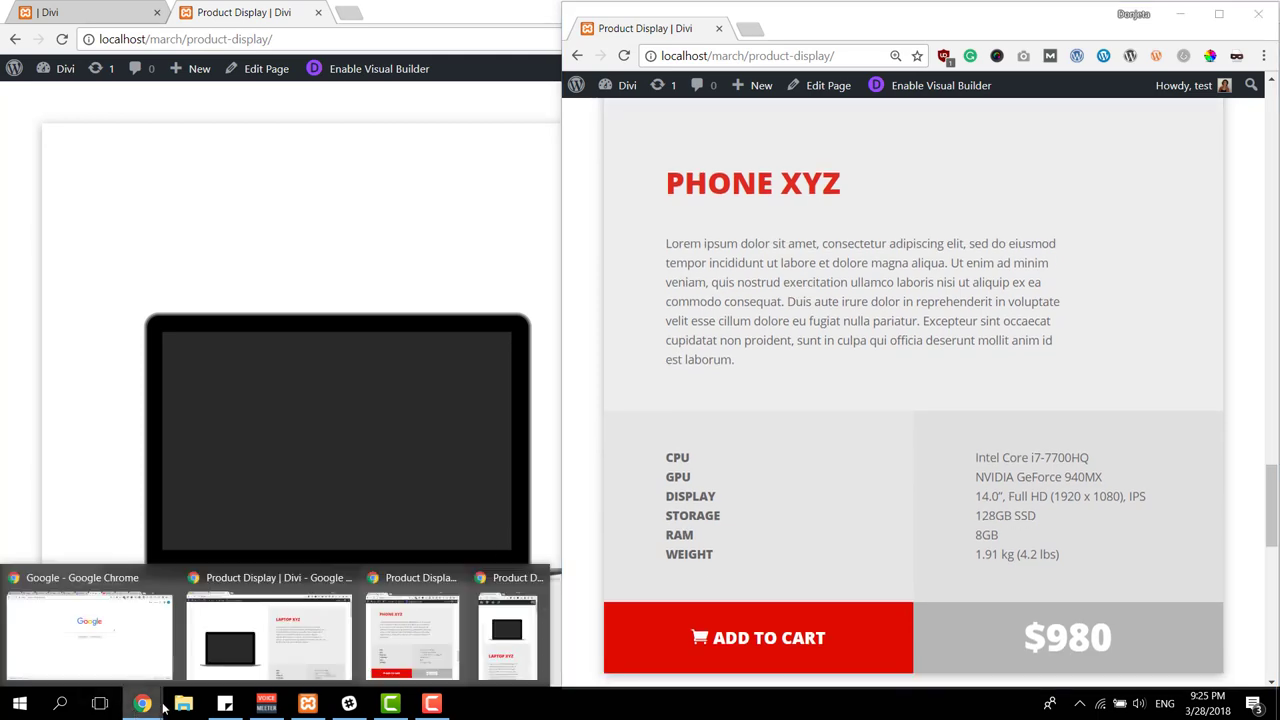
pyautogui.click(539, 642)
pyautogui.moveTo(1268, 172); pyautogui.dragTo(1253, 533)
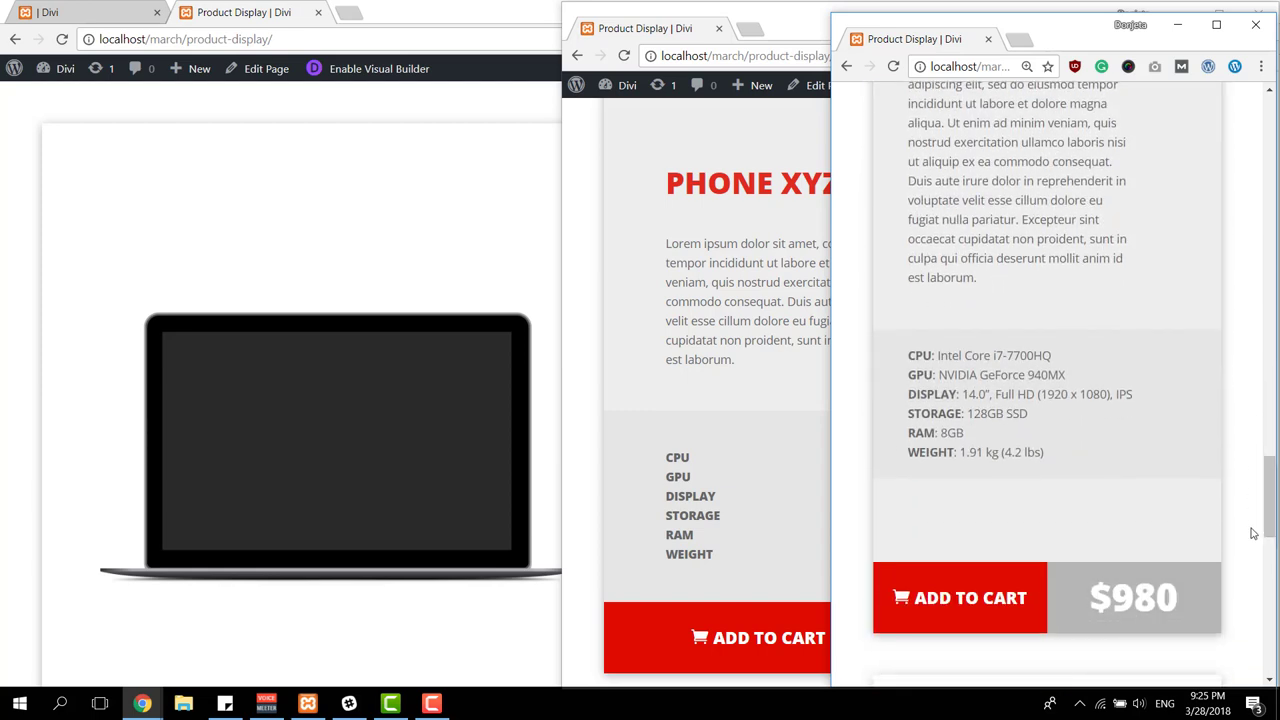